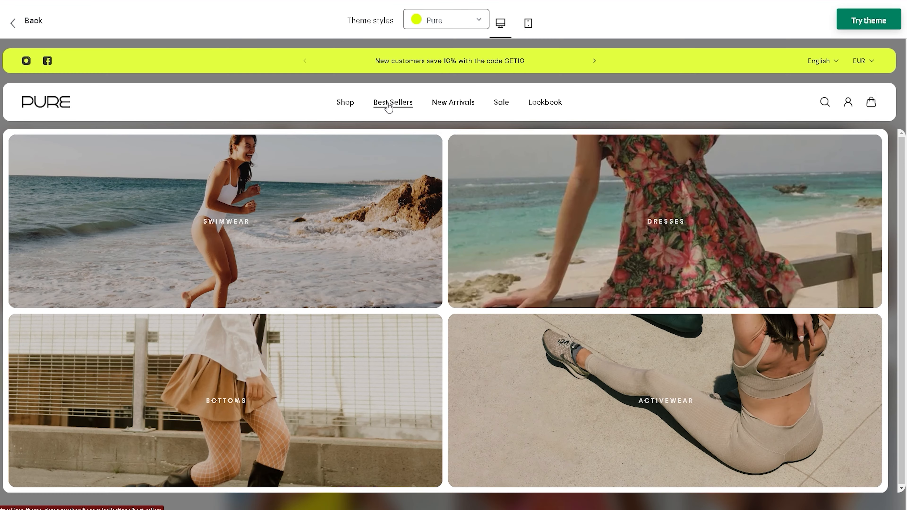
Examine the Pure demo store's header menu and hero slideshow, showing its second and third slides.
mouse_move(453, 104)
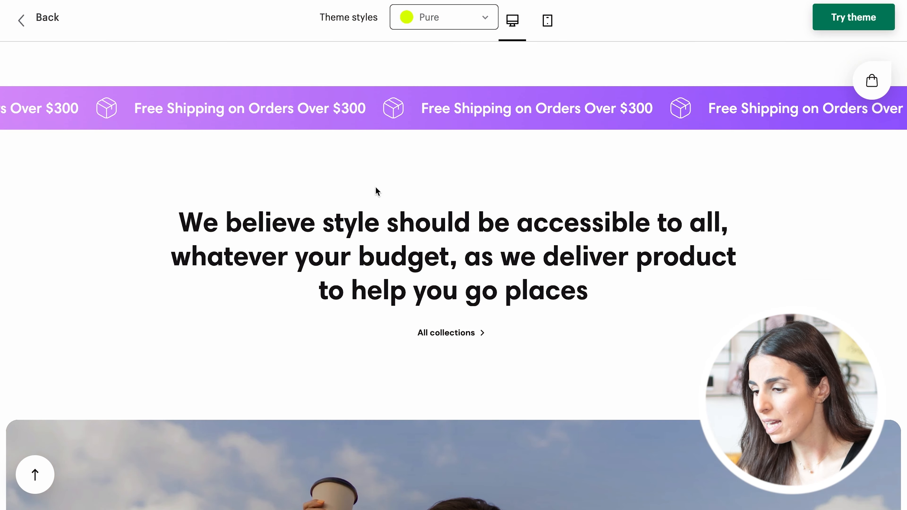
scroll(375, 187, "up", 15)
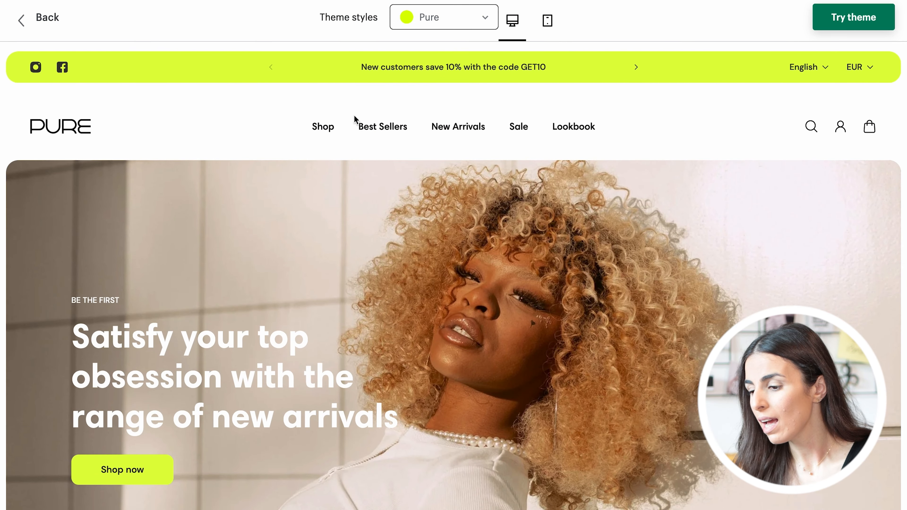
mouse_move(326, 130)
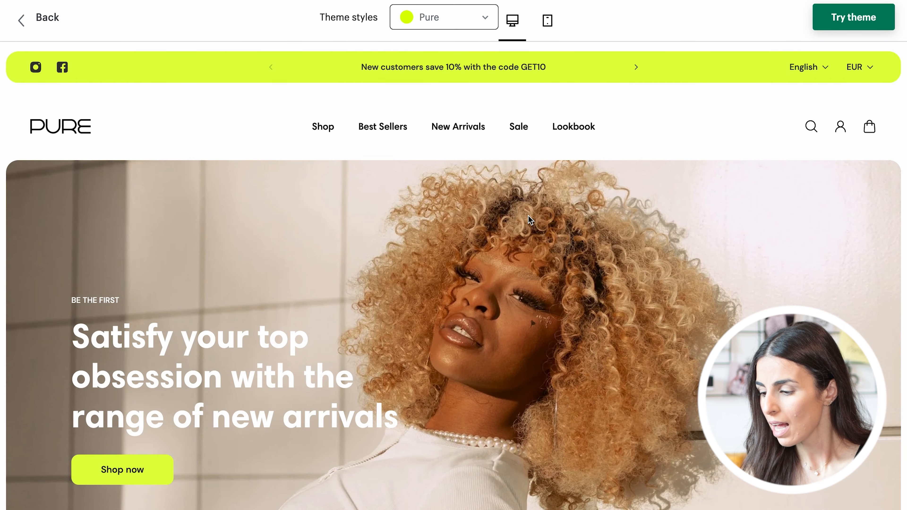
scroll(528, 216, "down", 6)
left_click(440, 345)
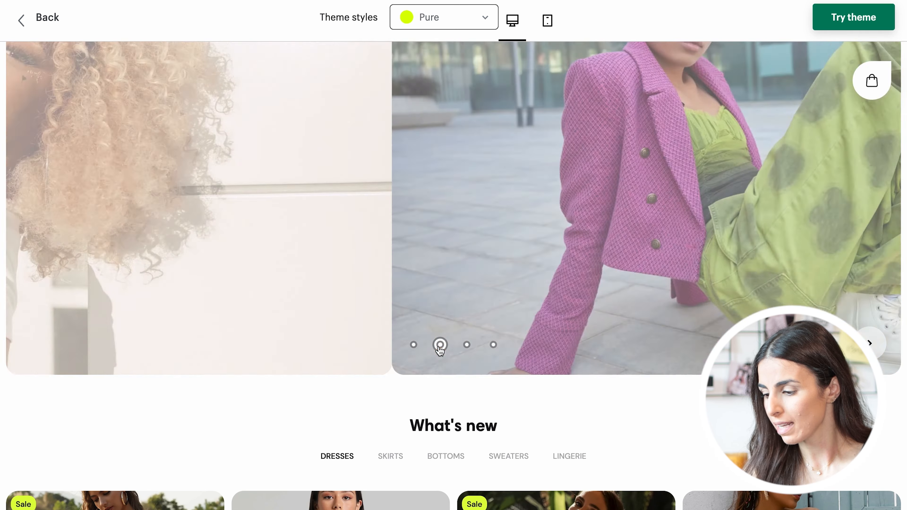
left_click(466, 344)
Show the Skirts products under What's new, return to Dresses, and preview the Noya Slim Dress in quick view.
scroll(464, 345, "down", 12)
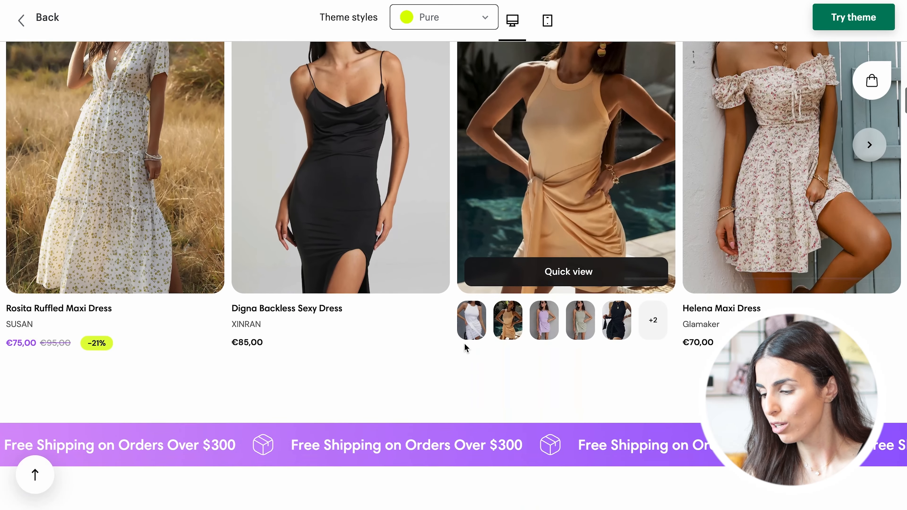
scroll(466, 347, "up", 3)
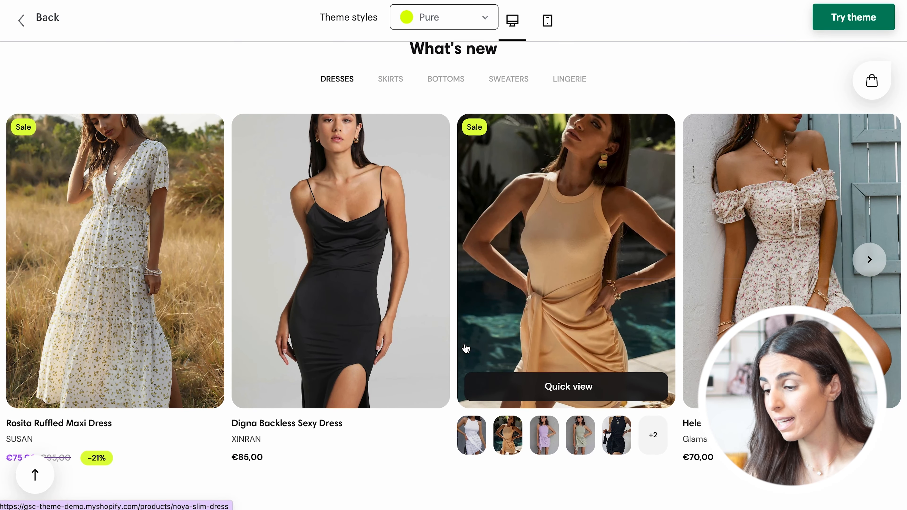
left_click(397, 82)
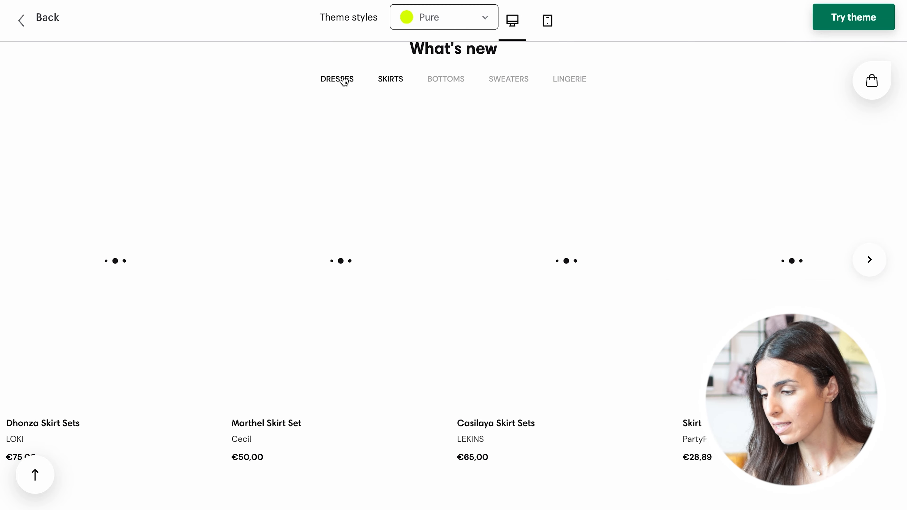
left_click(344, 82)
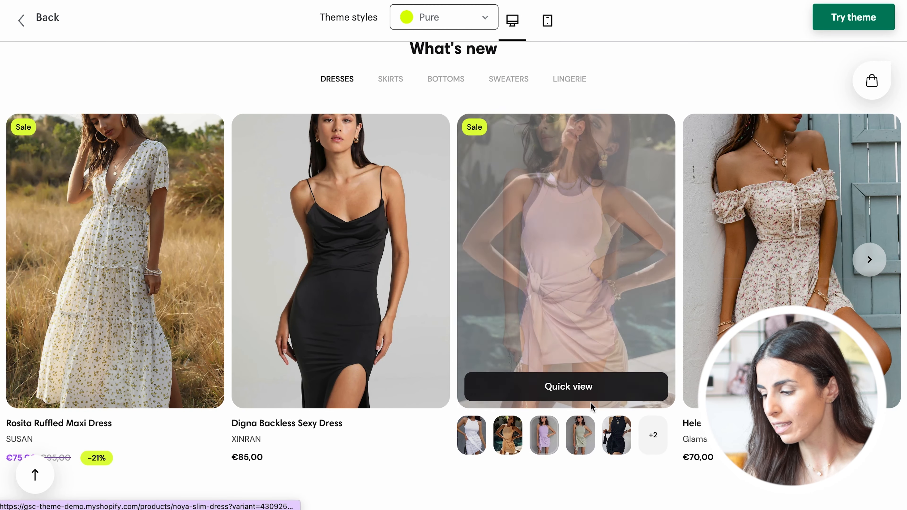
left_click(591, 387)
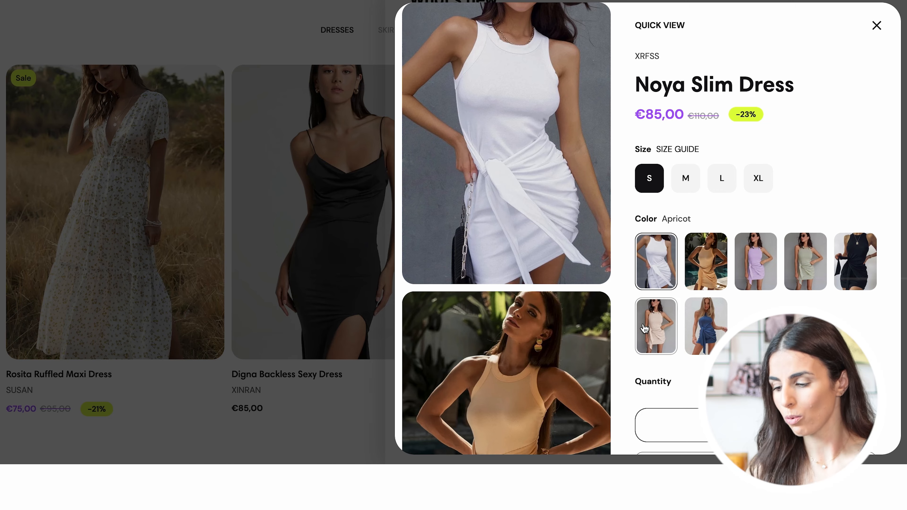
left_click(180, 420)
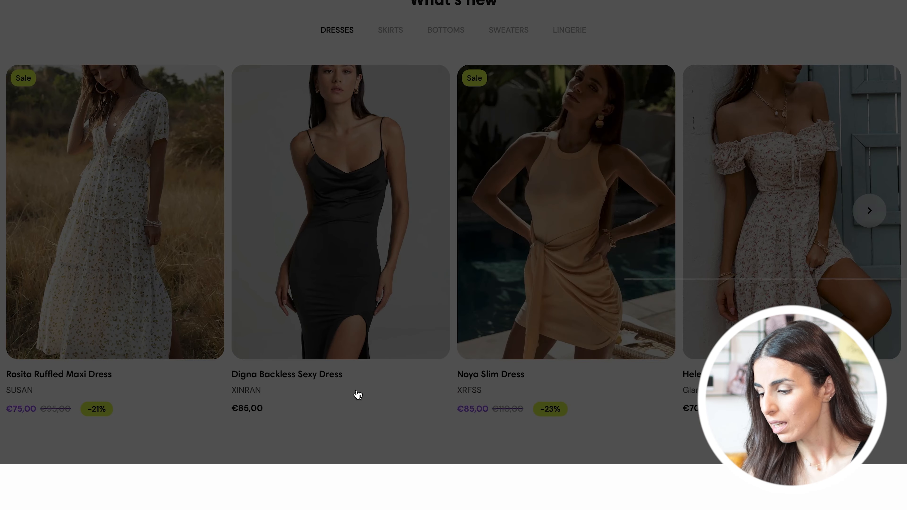
Examine the remaining demo home page sections, from the shipping banner and sale countdown through the blog posts to Stay in touch.
scroll(357, 394, "down", 10)
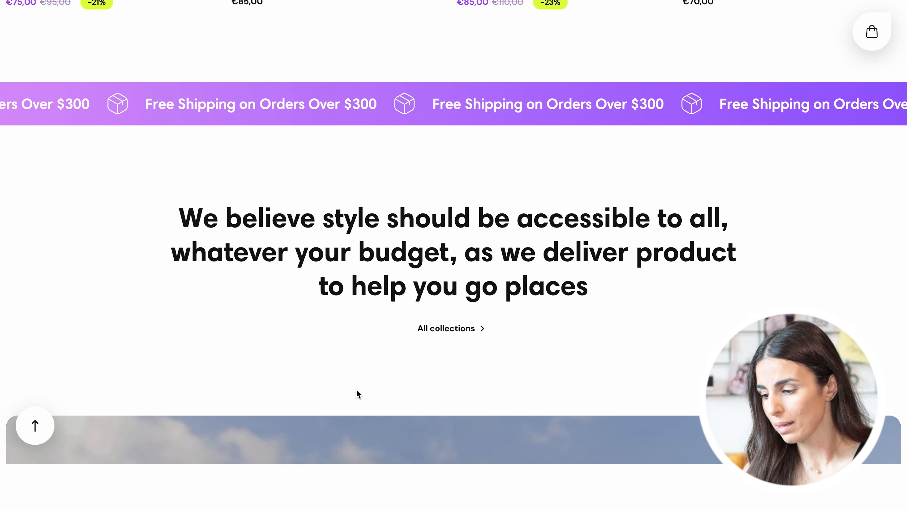
scroll(357, 392, "down", 10)
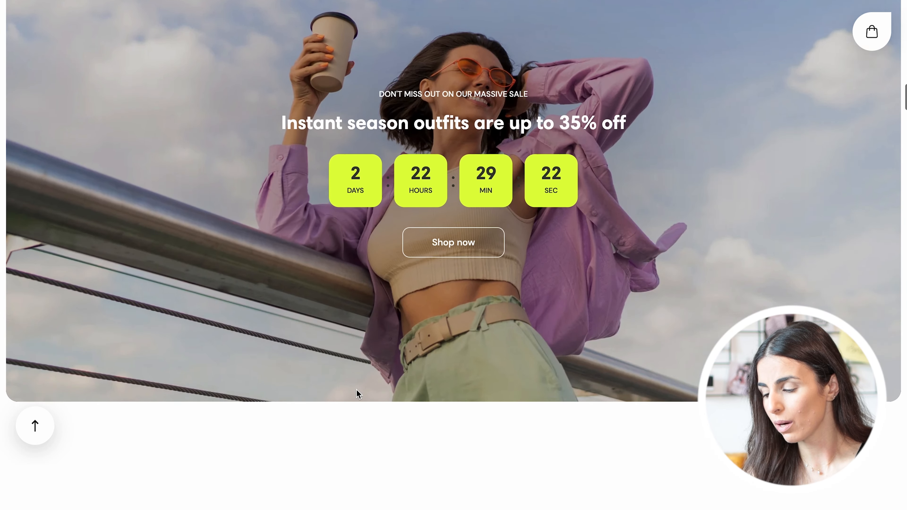
scroll(357, 390, "down", 1)
scroll(357, 385, "down", 20)
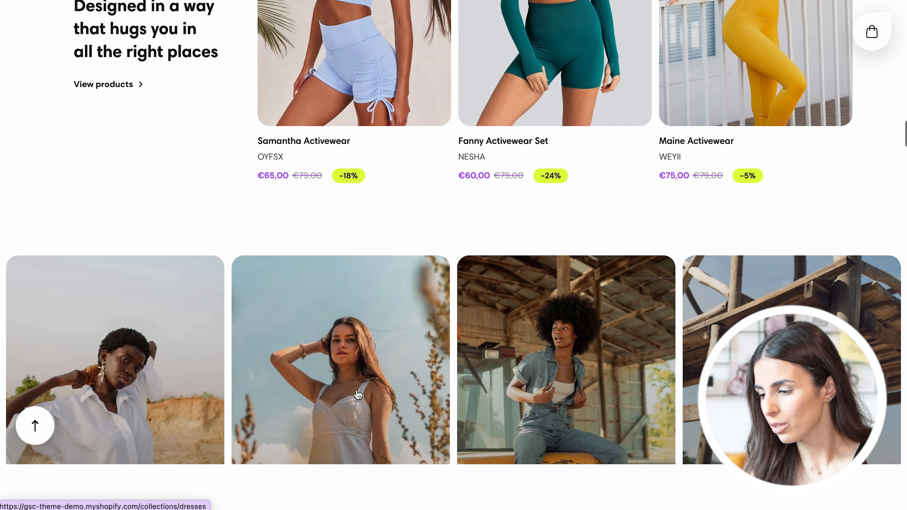
scroll(361, 381, "down", 20)
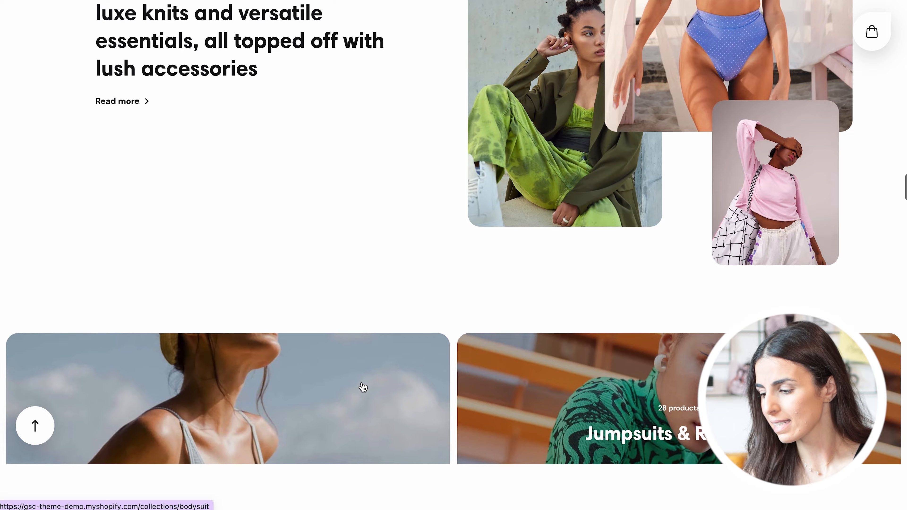
scroll(362, 381, "down", 15)
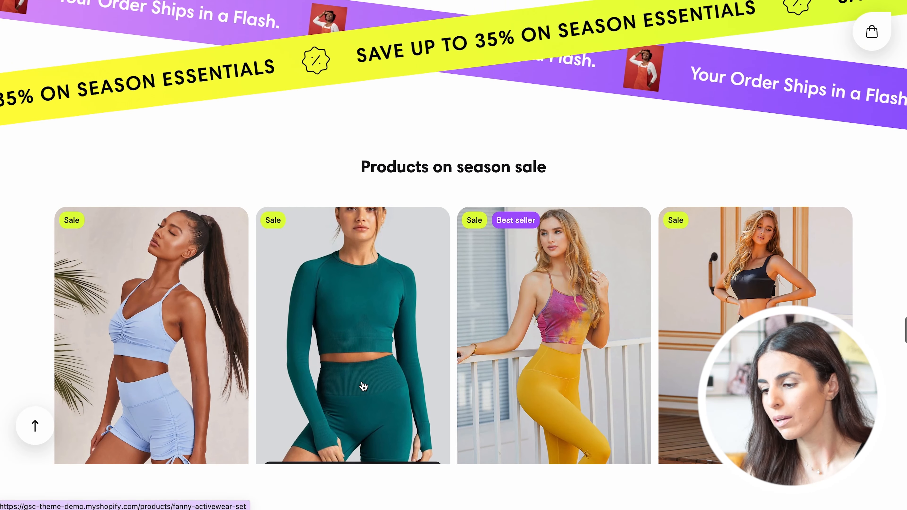
scroll(363, 386, "down", 15)
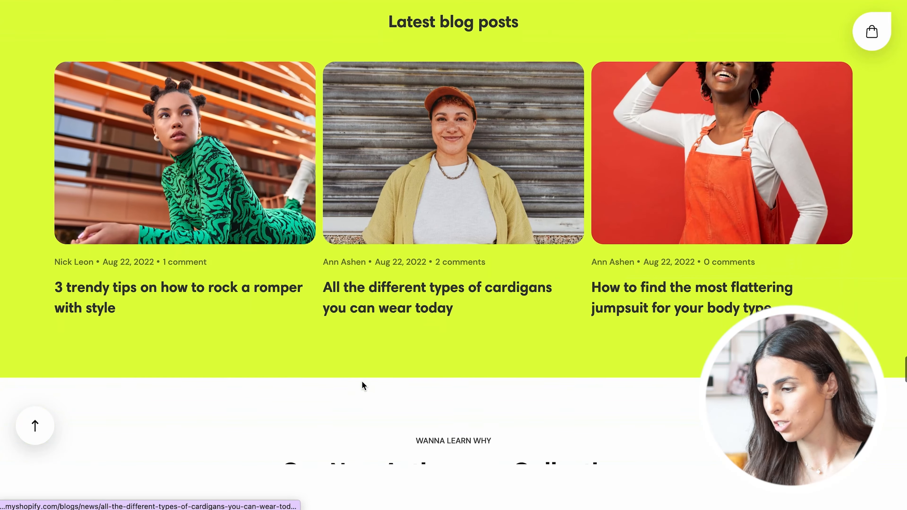
scroll(361, 381, "down", 15)
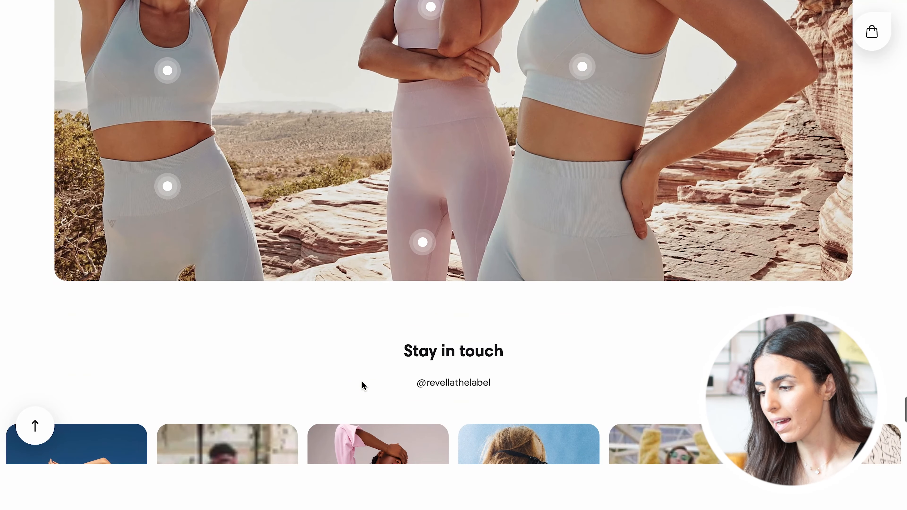
Return to the New Activewear Collection image and inspect its product hotspots, including the Adelaide Activewear Set.
scroll(362, 381, "up", 5)
scroll(362, 381, "up", 3)
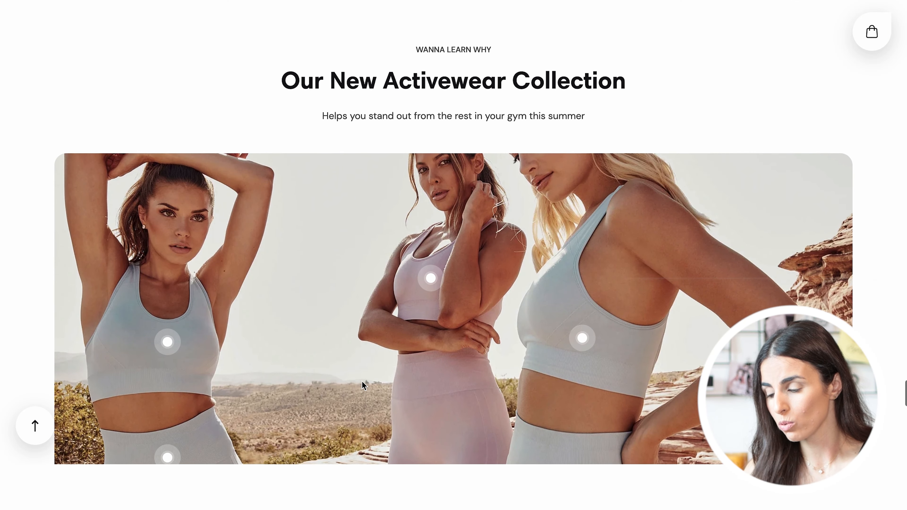
scroll(362, 381, "down", 3)
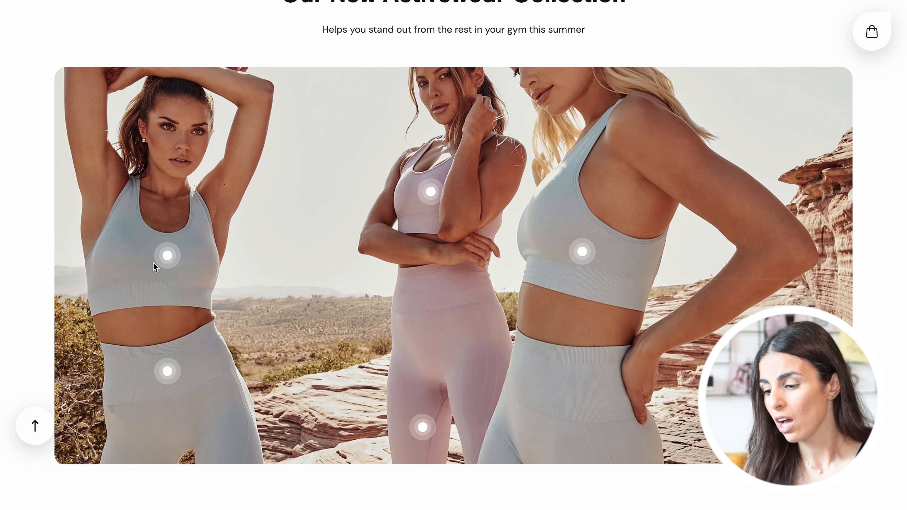
mouse_move(161, 265)
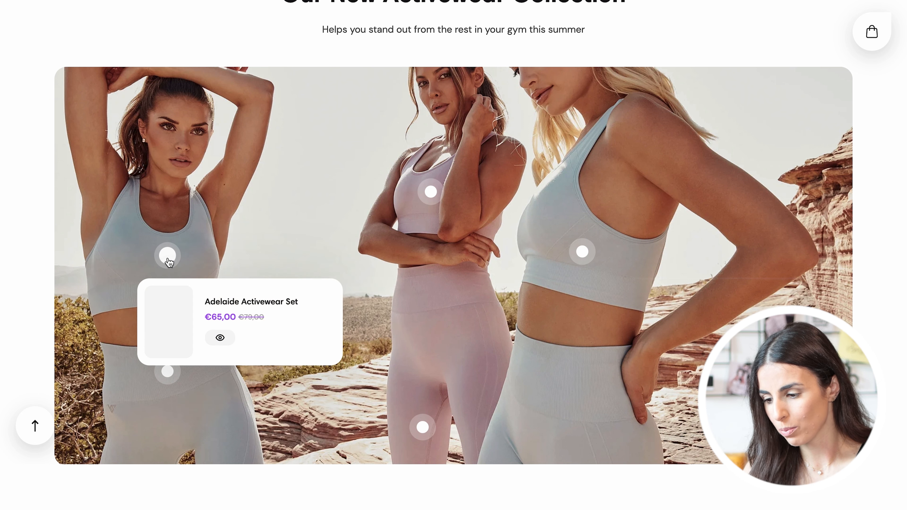
mouse_move(437, 190)
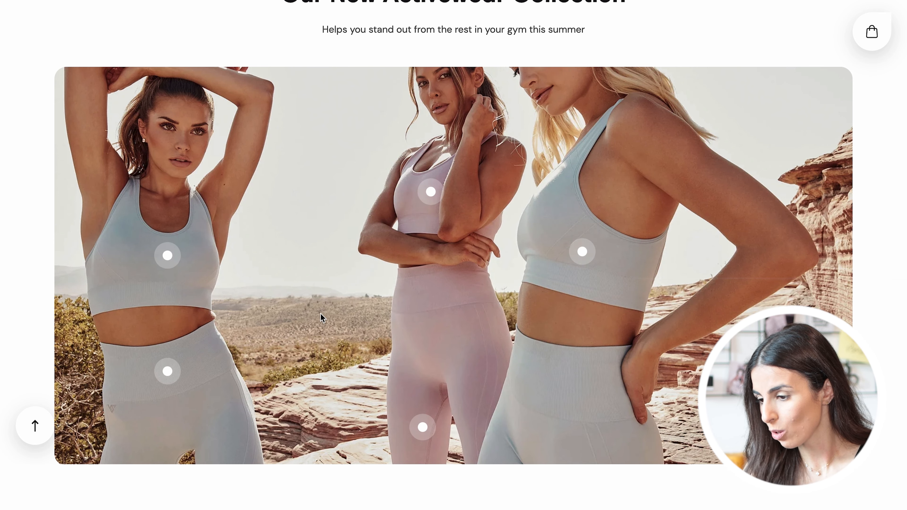
Examine the newsletter sign-up banner and the footer of the demo store.
scroll(321, 318, "down", 5)
scroll(322, 318, "down", 7)
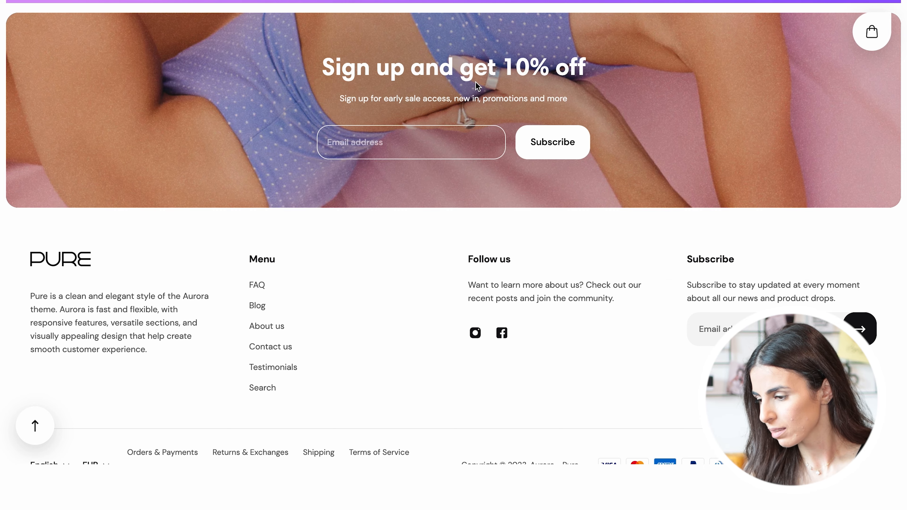
scroll(477, 86, "up", 10)
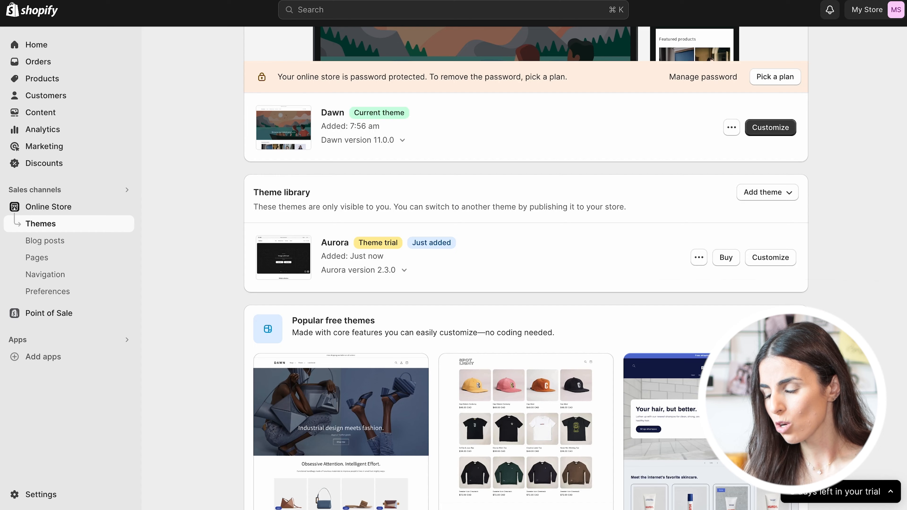
Open the Aurora trial theme from the theme library for customization and look over its home page preview.
left_click(775, 260)
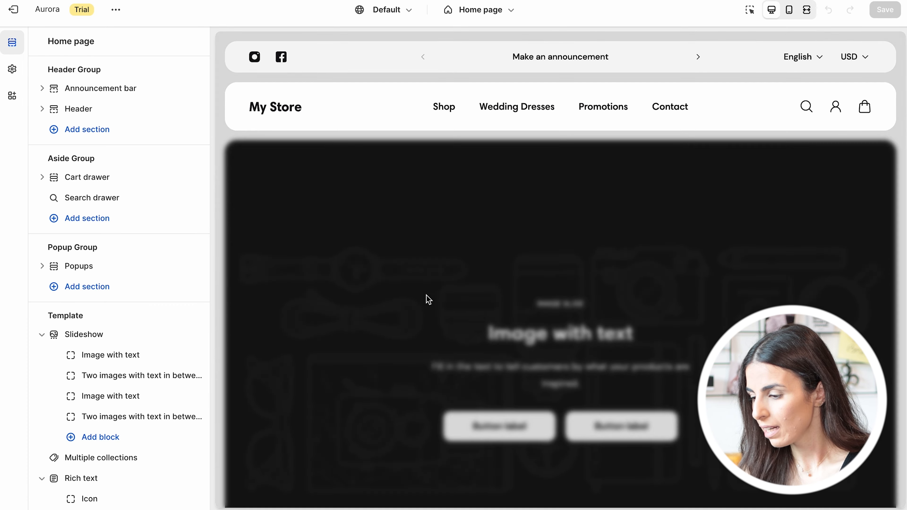
scroll(426, 296, "down", 10)
scroll(426, 296, "up", 8)
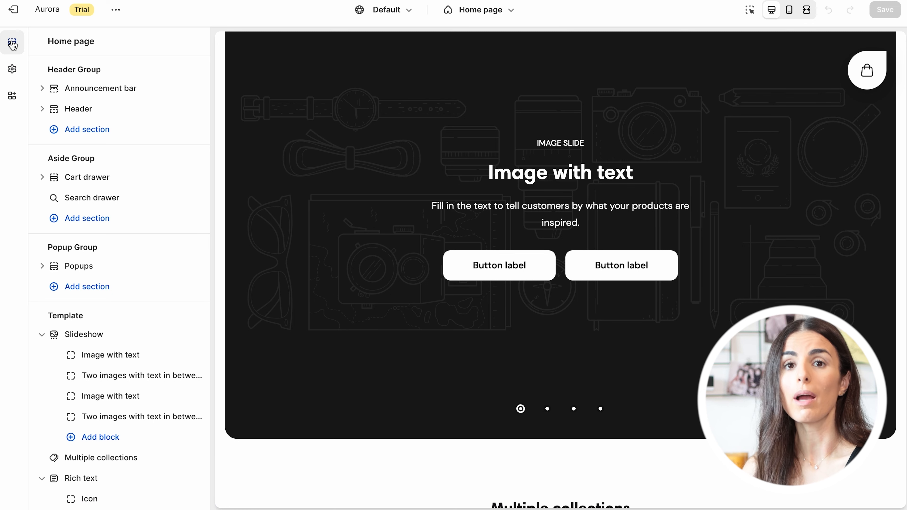
In the theme's appearance settings, try an edge rounding degree of None, then set it to Small.
left_click(13, 70)
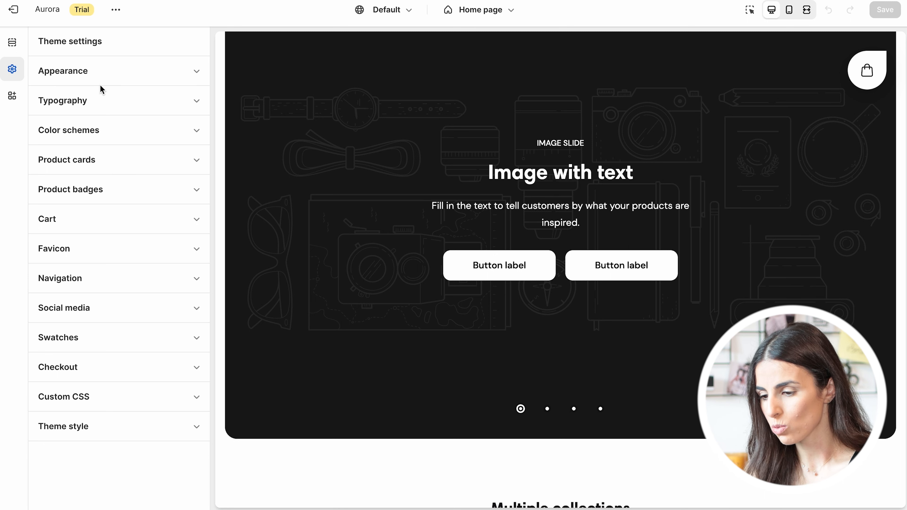
left_click(157, 68)
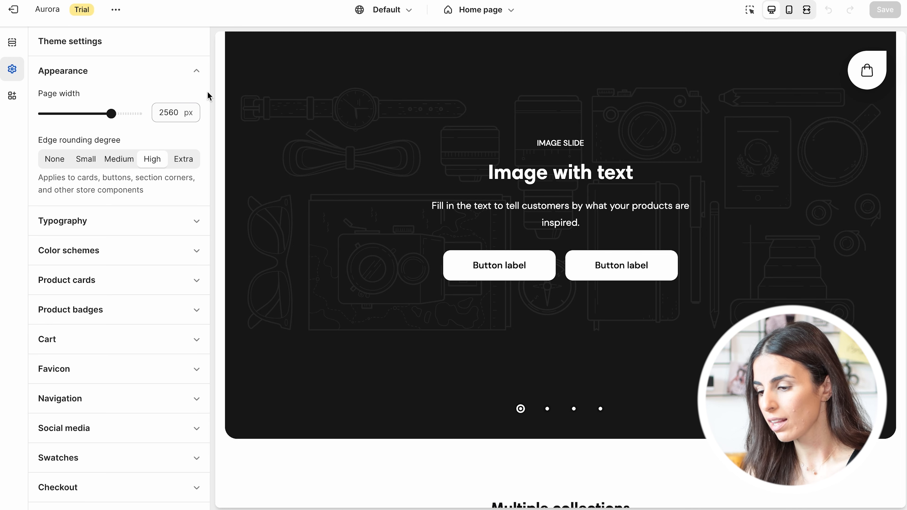
scroll(243, 59, "up", 5)
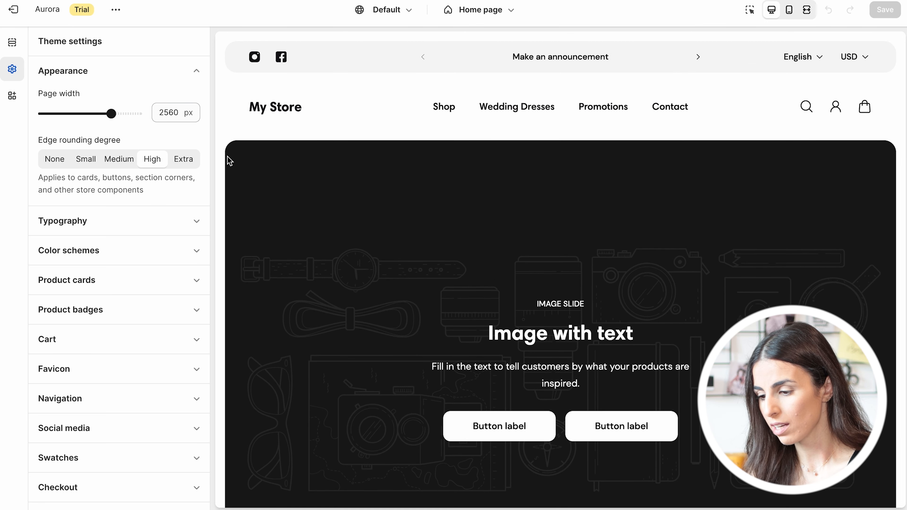
left_click(52, 161)
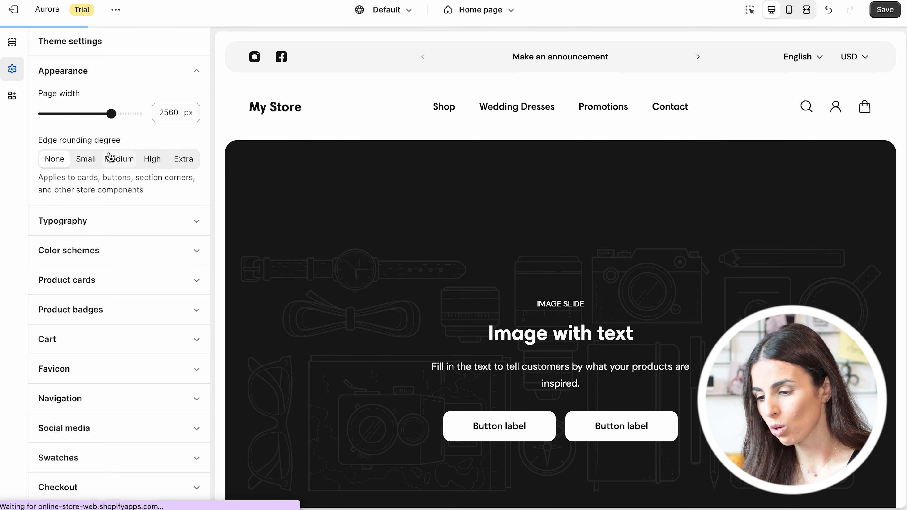
left_click(87, 161)
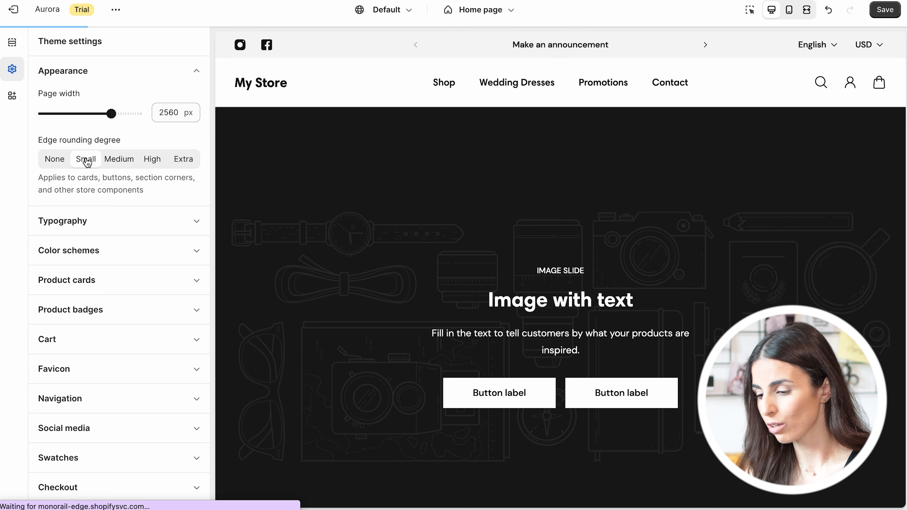
left_click(196, 73)
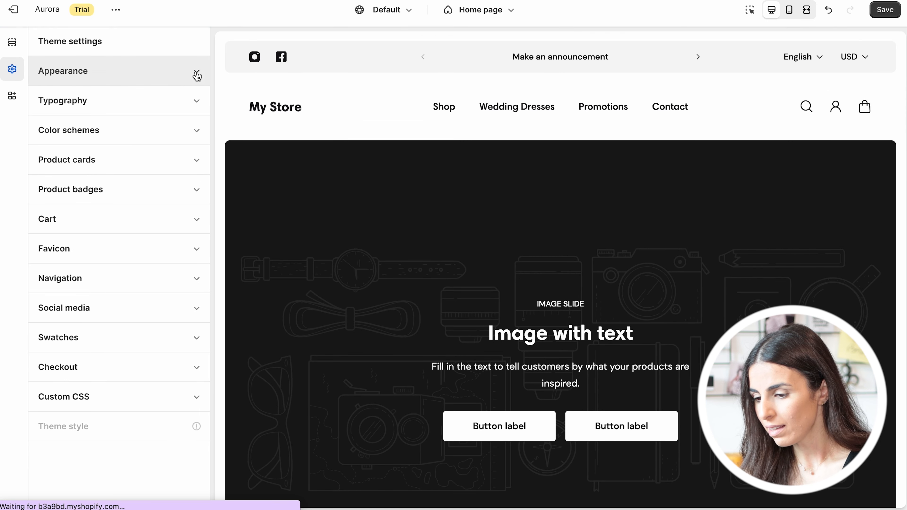
Review the theme's typography settings for heading, body, menu, product card name and button fonts against the preview's product cards.
left_click(161, 113)
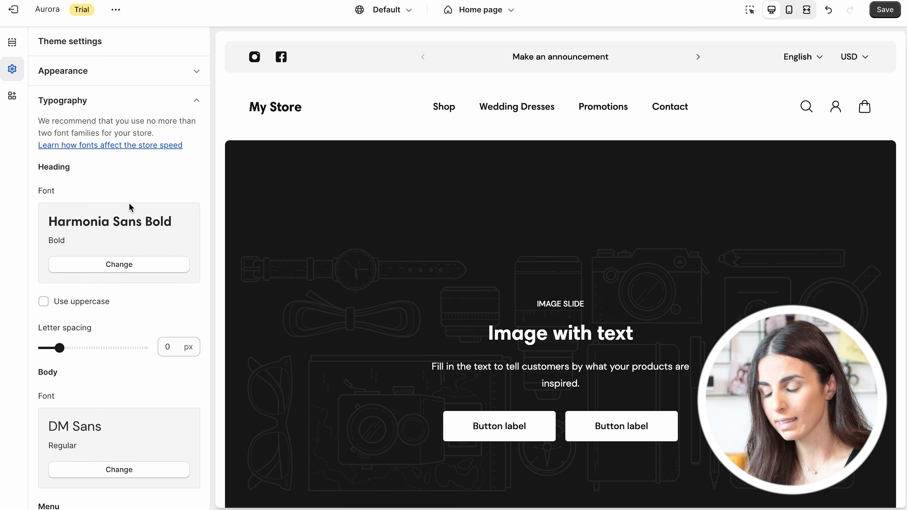
scroll(125, 211, "down", 10)
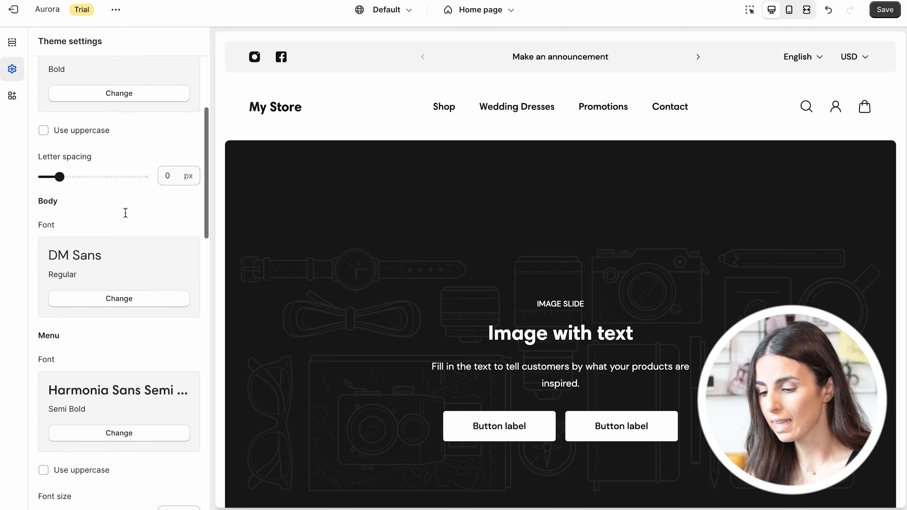
scroll(126, 213, "down", 10)
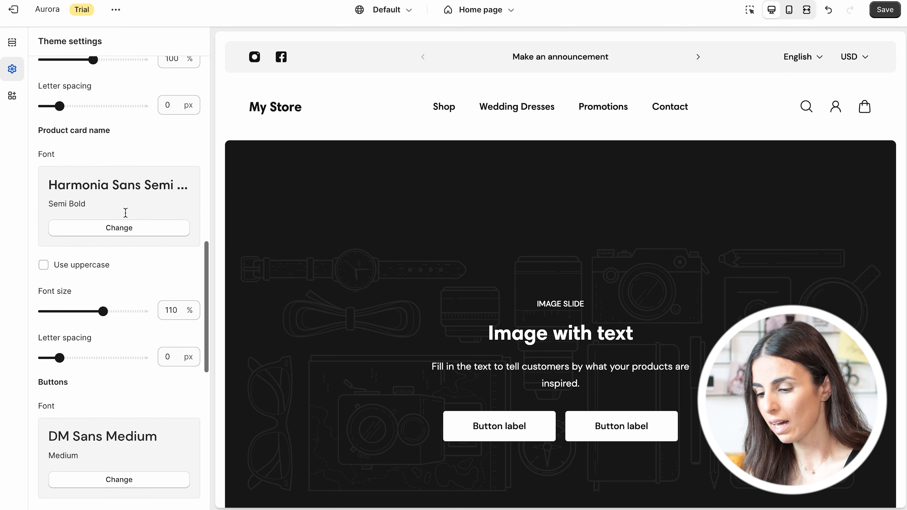
scroll(422, 242, "down", 15)
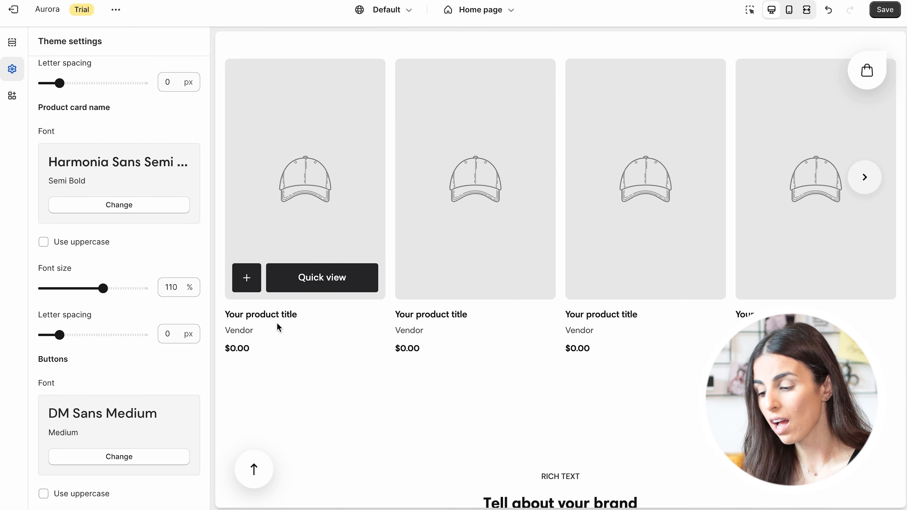
Check the typography options for button font, uppercase, font size and letter spacing, and collapse the typography settings.
scroll(95, 343, "down", 4)
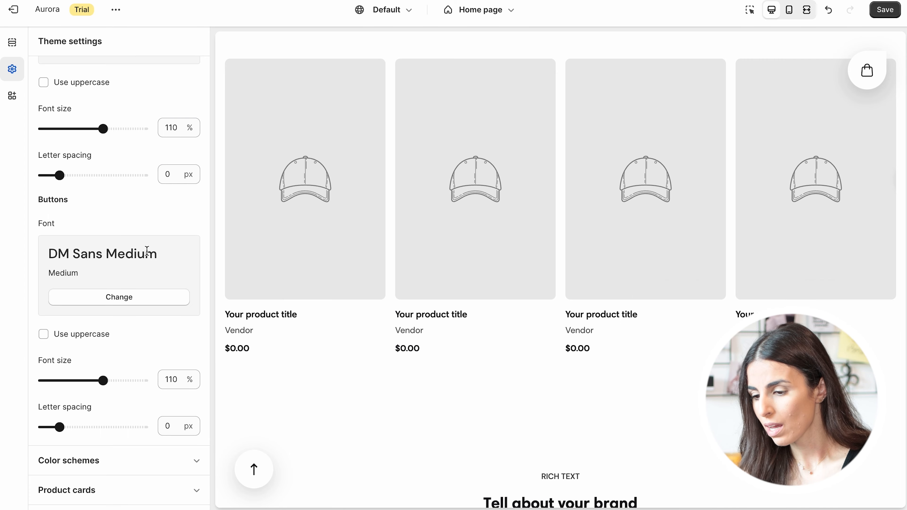
scroll(147, 250, "up", 10)
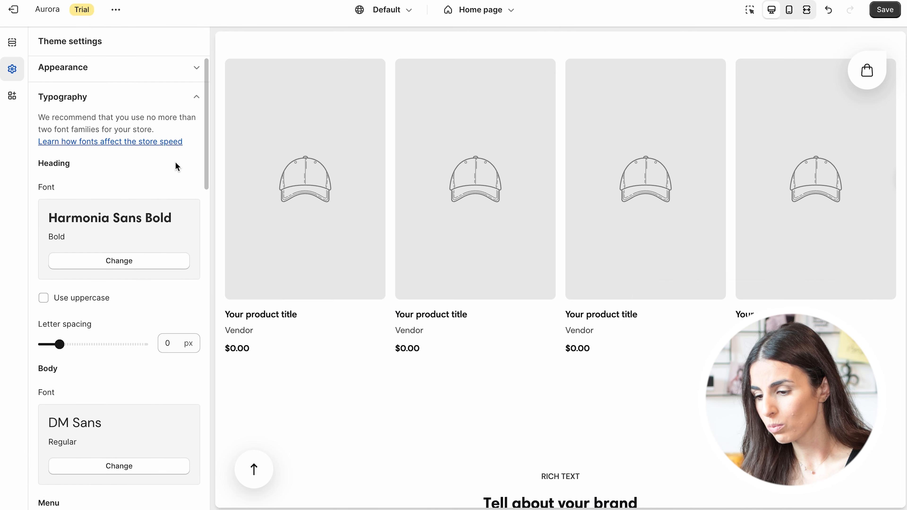
left_click(192, 104)
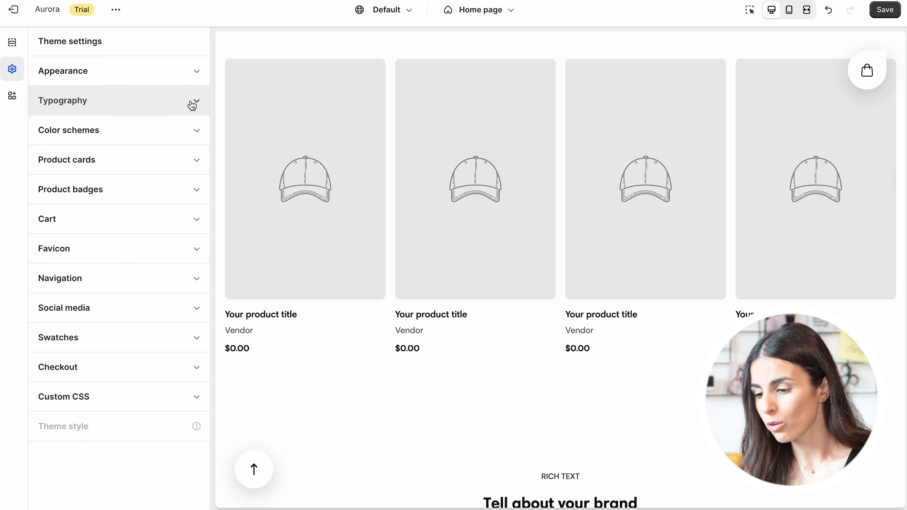
Review the default color scheme options and the colors of every scheme from Primary through Black text.
left_click(173, 125)
left_click(175, 172)
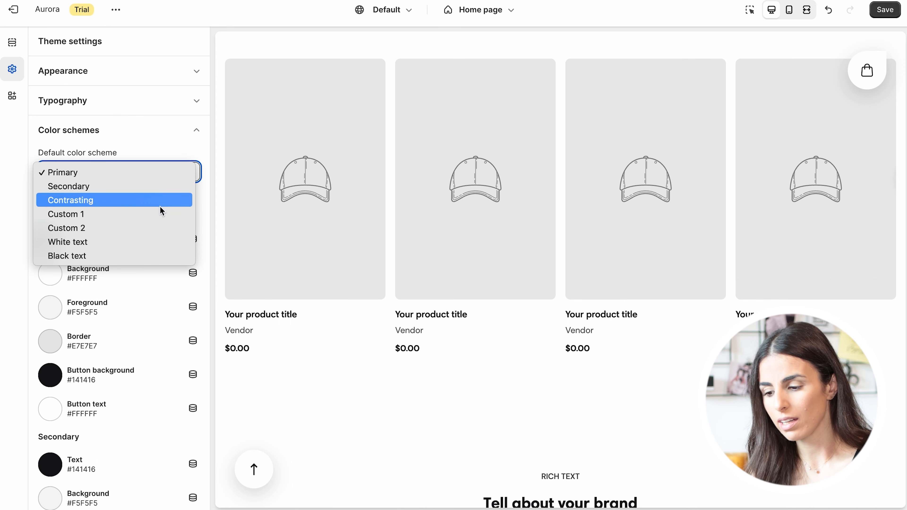
left_click(27, 322)
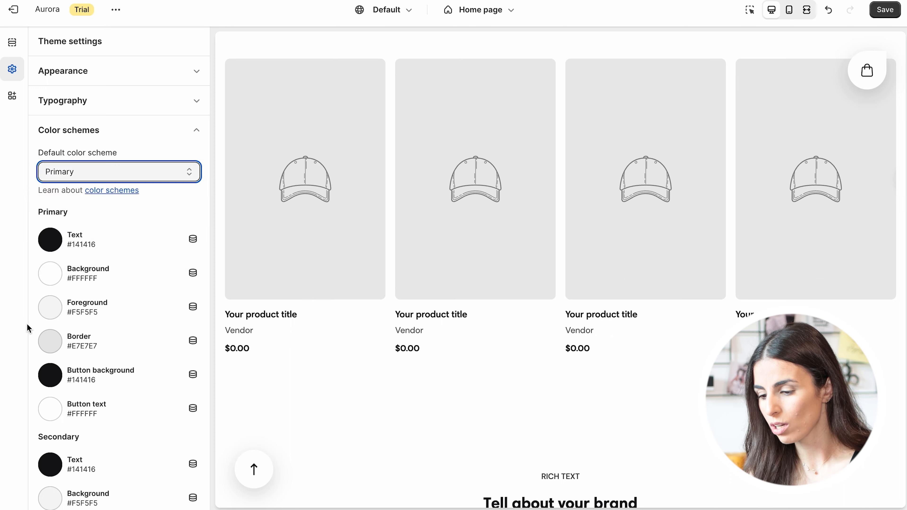
scroll(64, 353, "down", 15)
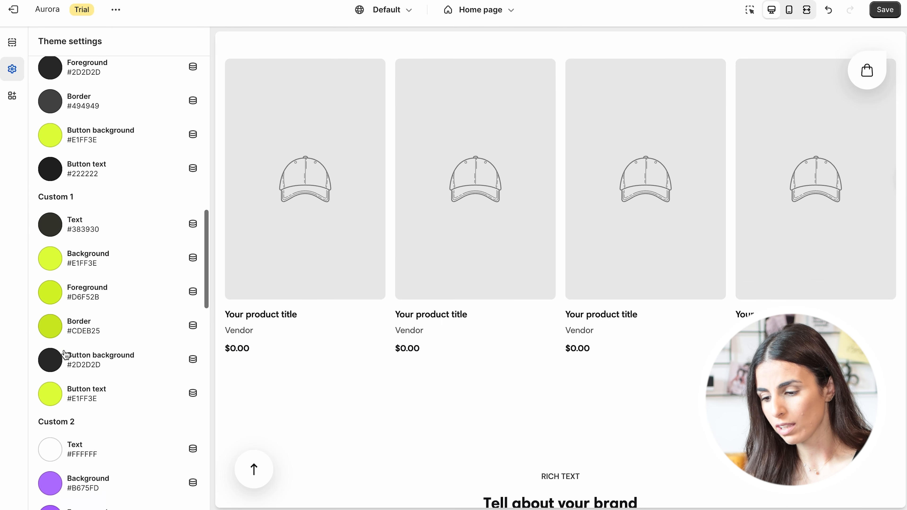
scroll(57, 413, "down", 2)
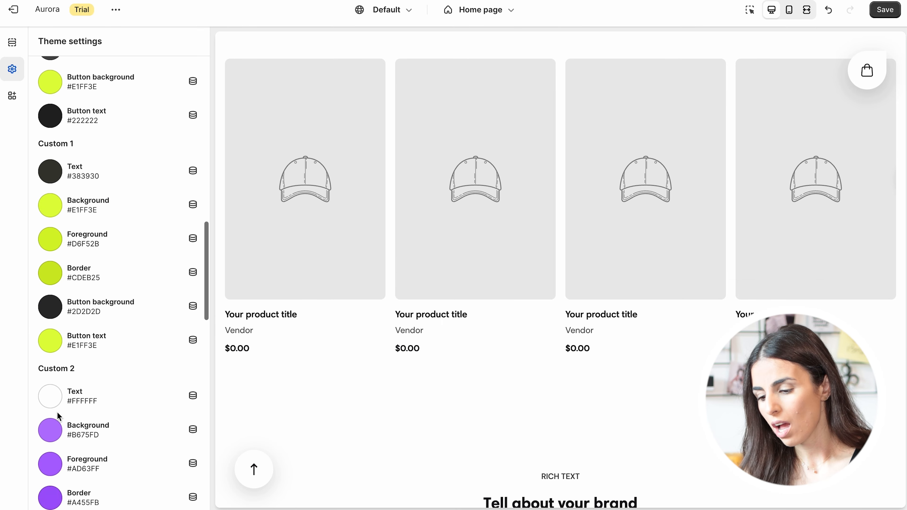
scroll(58, 413, "down", 5)
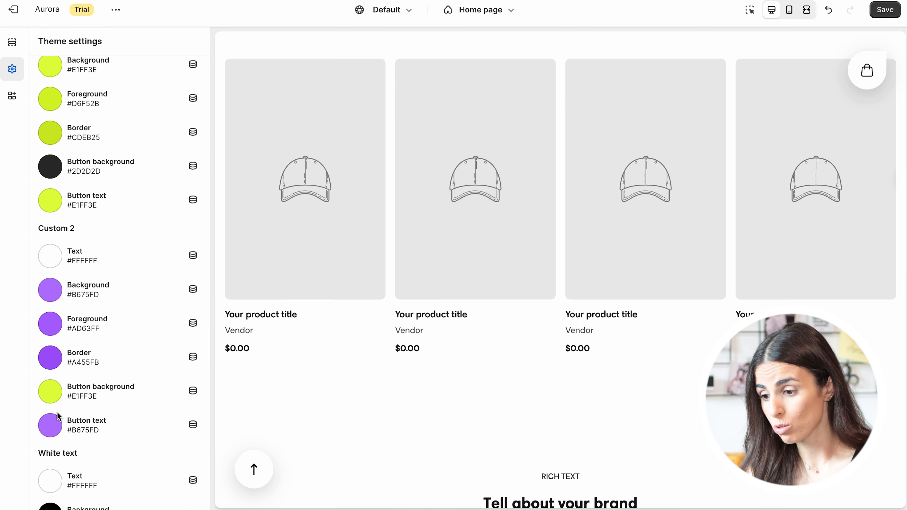
scroll(58, 413, "down", 15)
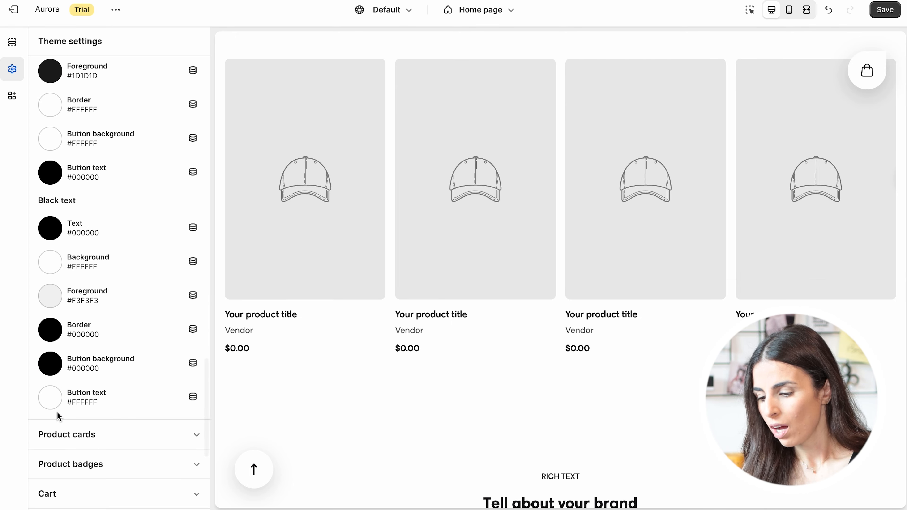
scroll(101, 325, "up", 20)
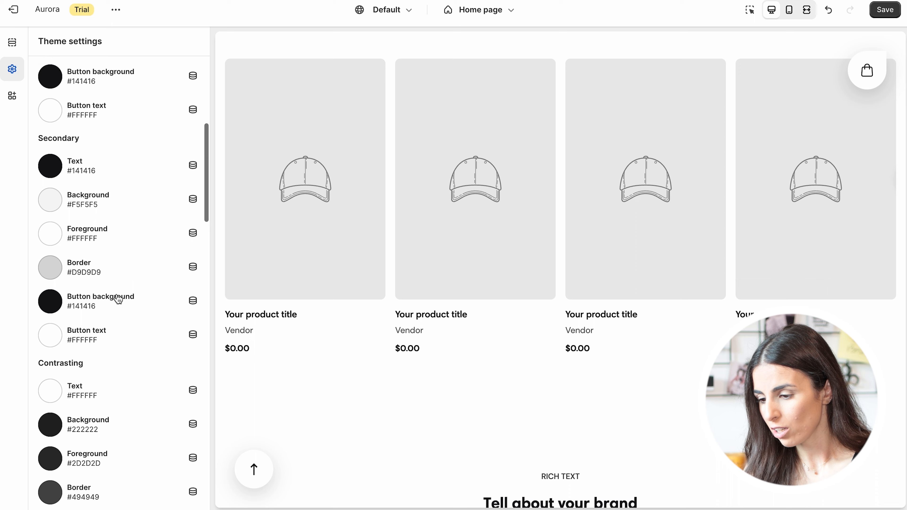
left_click(156, 133)
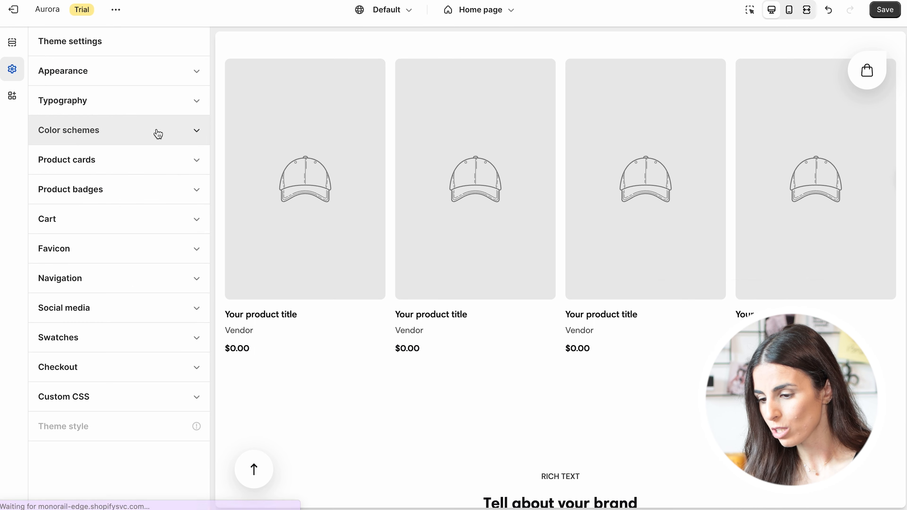
In the product card settings, look over the default image ratio options and turn off showing the vendor.
left_click(147, 166)
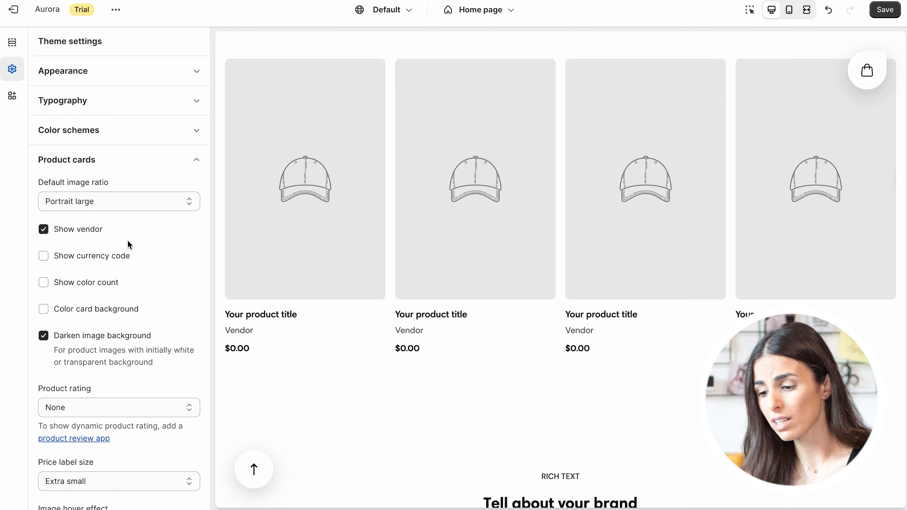
left_click(130, 206)
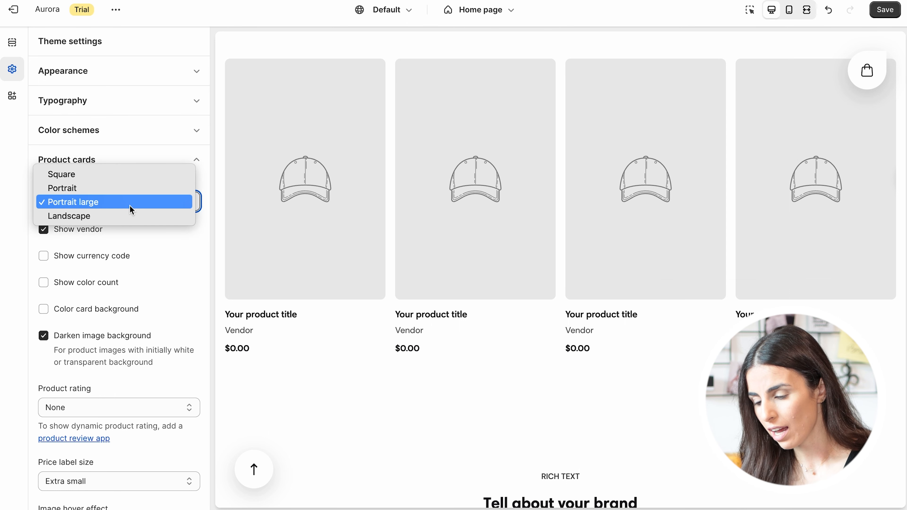
left_click(3, 244)
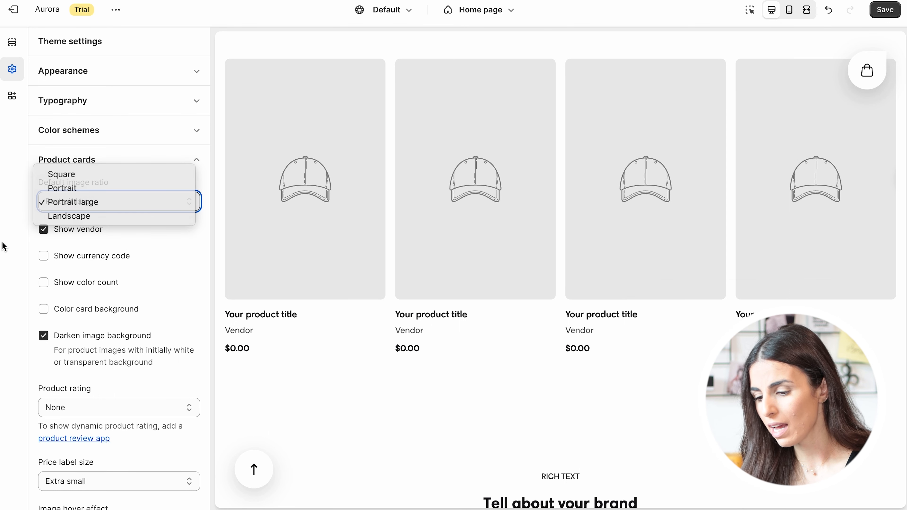
left_click(89, 236)
scroll(94, 254, "down", 6)
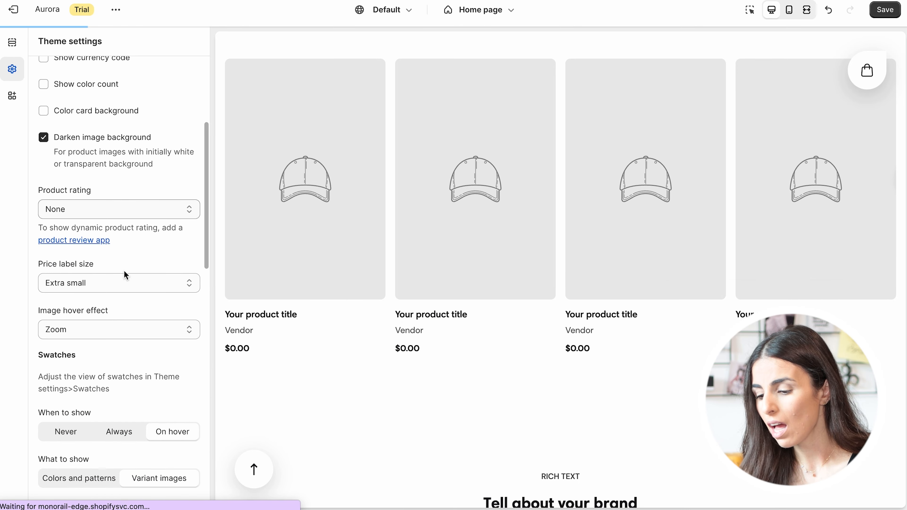
scroll(123, 270, "down", 6)
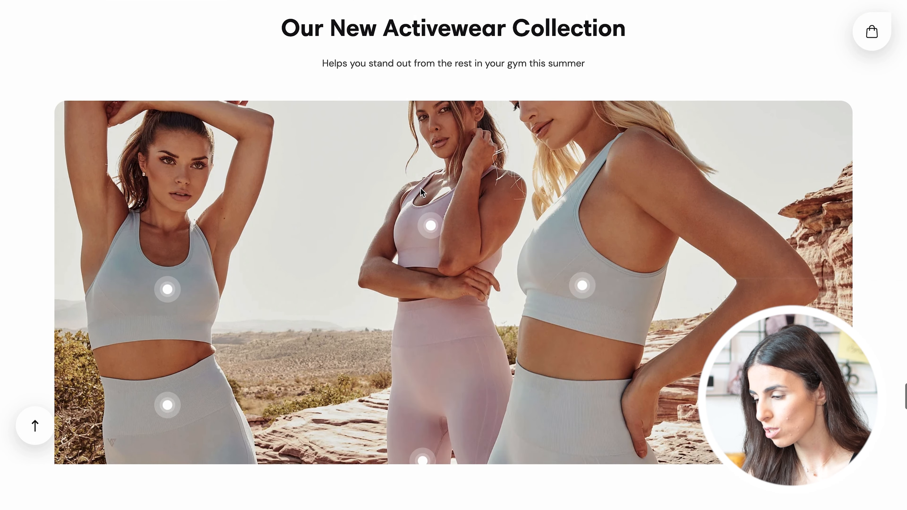
Switch to the Aurora demo store and look over its home page sections up to the discounted product cards.
scroll(421, 193, "down", 10)
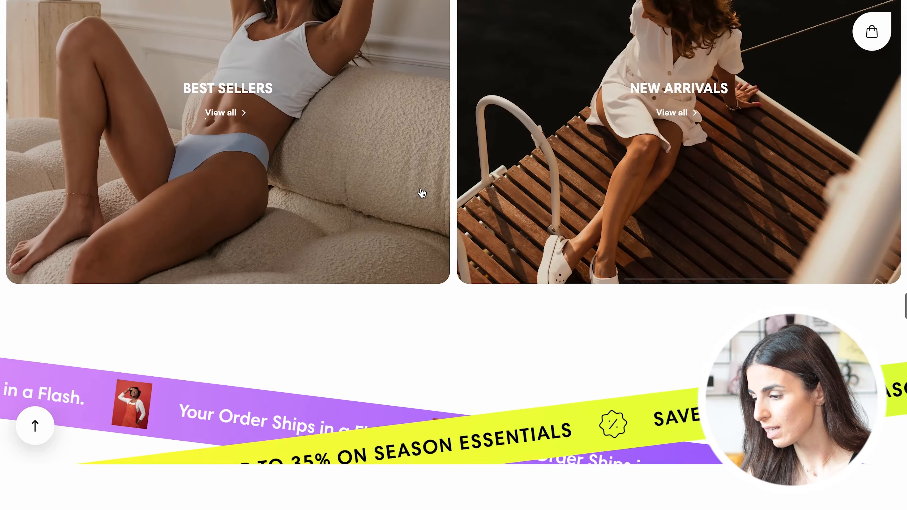
scroll(421, 193, "up", 15)
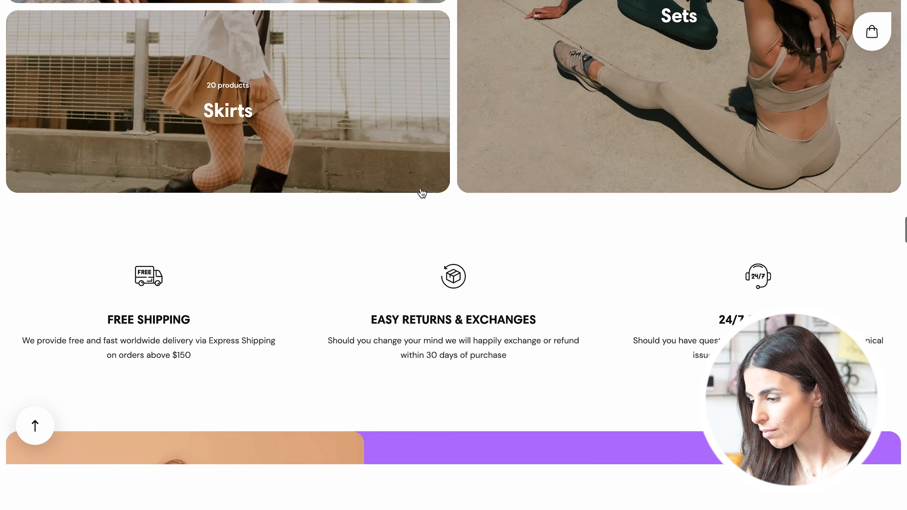
scroll(420, 187, "up", 12)
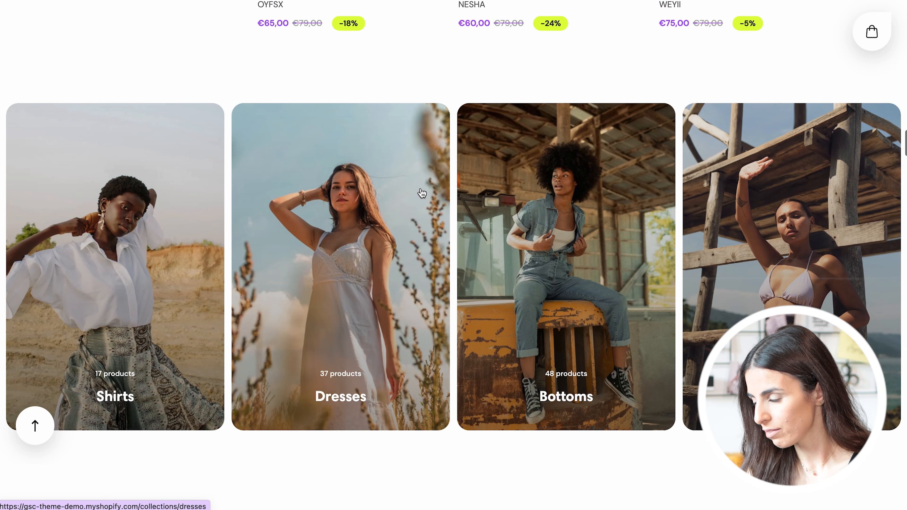
scroll(421, 193, "up", 1)
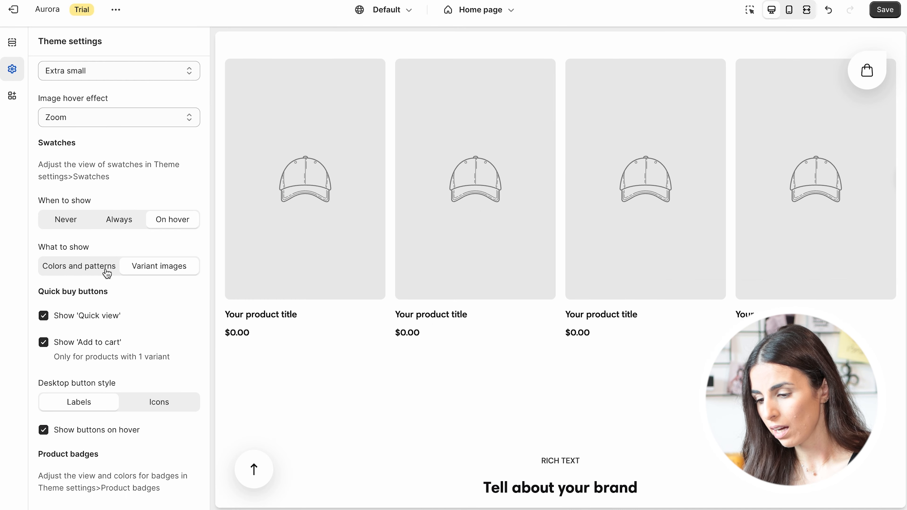
Back in the theme editor, set the product card swatches to Always show and review the quick buy and badge options.
scroll(96, 331, "down", 1)
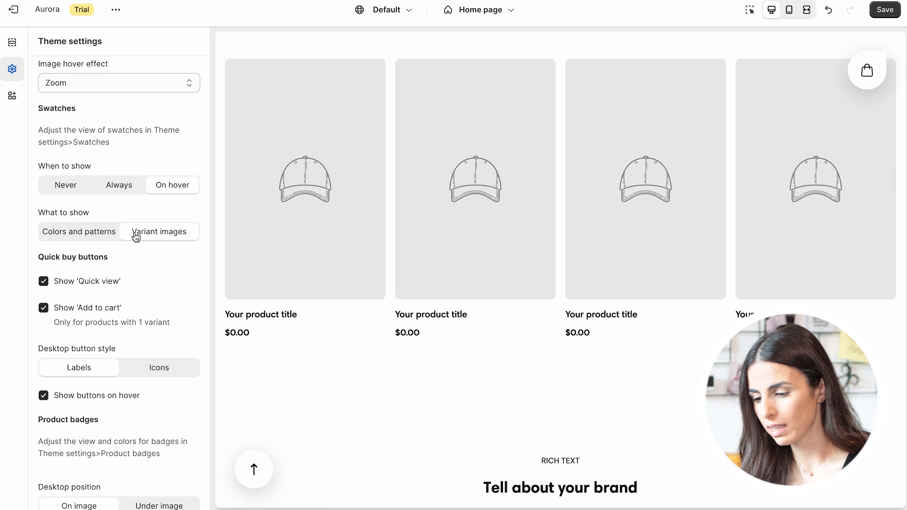
left_click(118, 184)
scroll(131, 306, "down", 5)
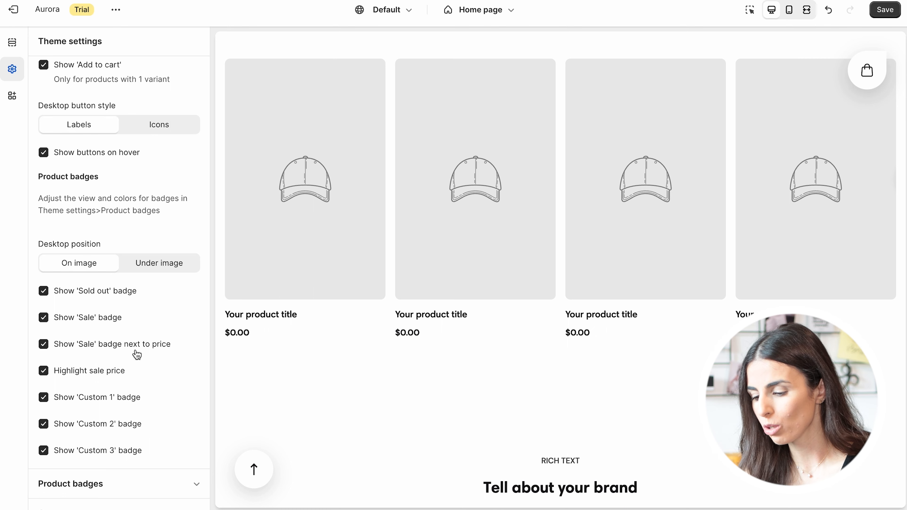
scroll(124, 125, "up", 4)
scroll(122, 124, "up", 10)
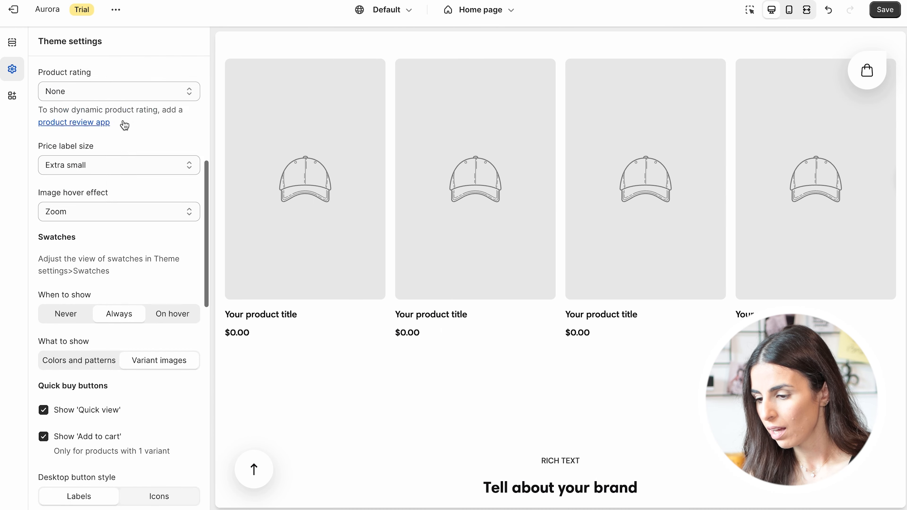
left_click(113, 161)
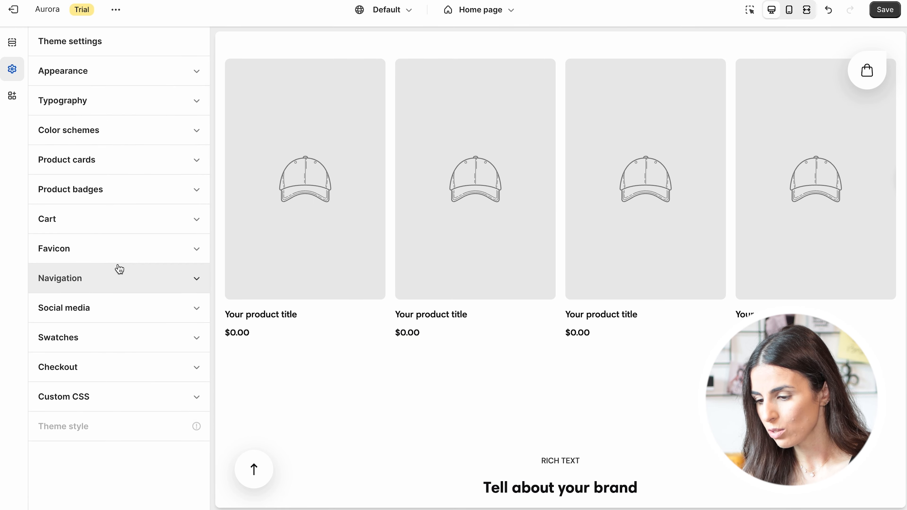
Review the product badge settings for the sold out, sale, sale price highlight and custom badges.
left_click(161, 194)
scroll(132, 337, "down", 2)
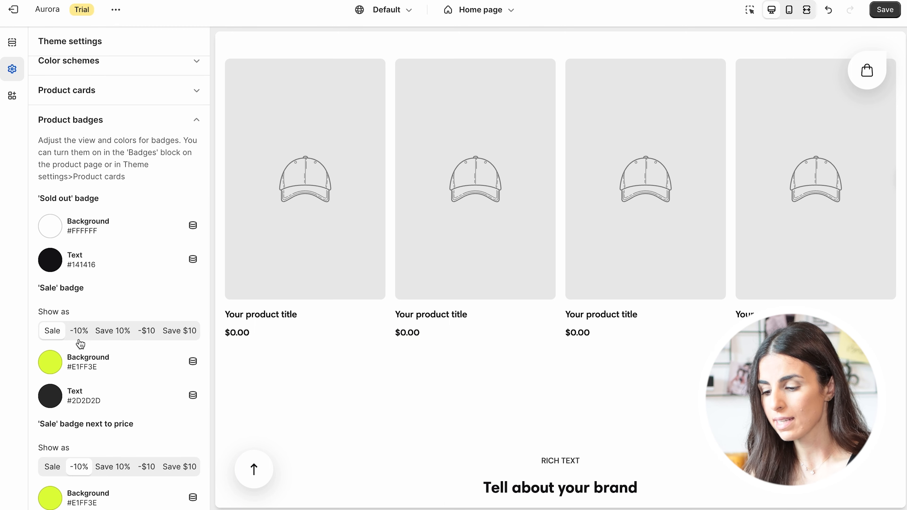
scroll(80, 342, "down", 7)
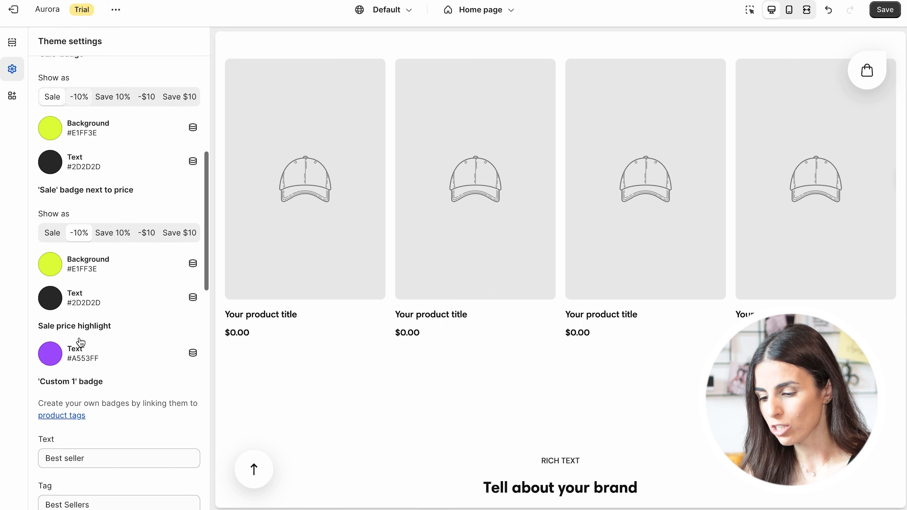
scroll(81, 343, "down", 15)
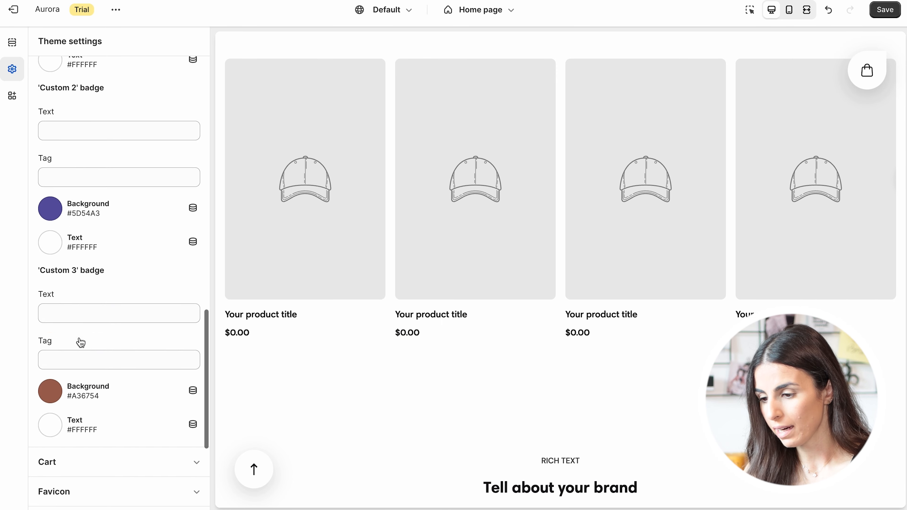
Review the cart settings for cart view, sticky cart, status colors and the free shipping bar.
left_click(123, 289)
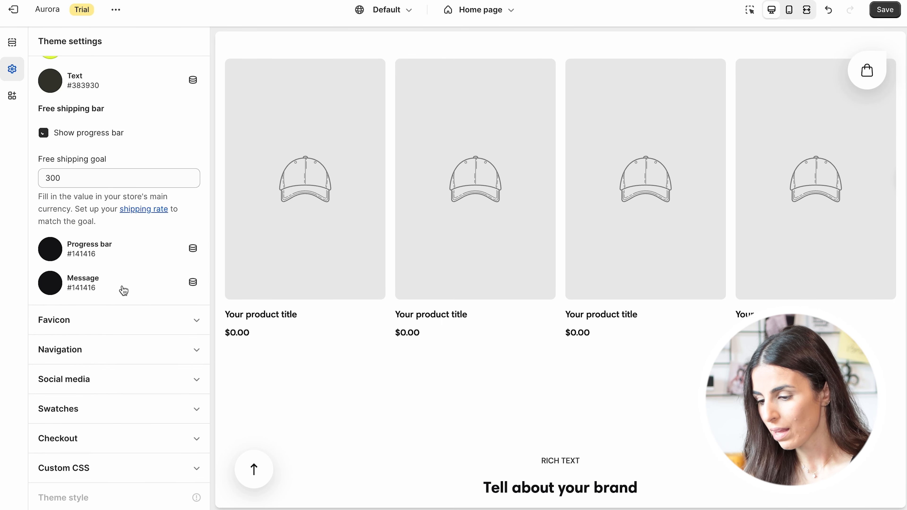
scroll(142, 148, "up", 5)
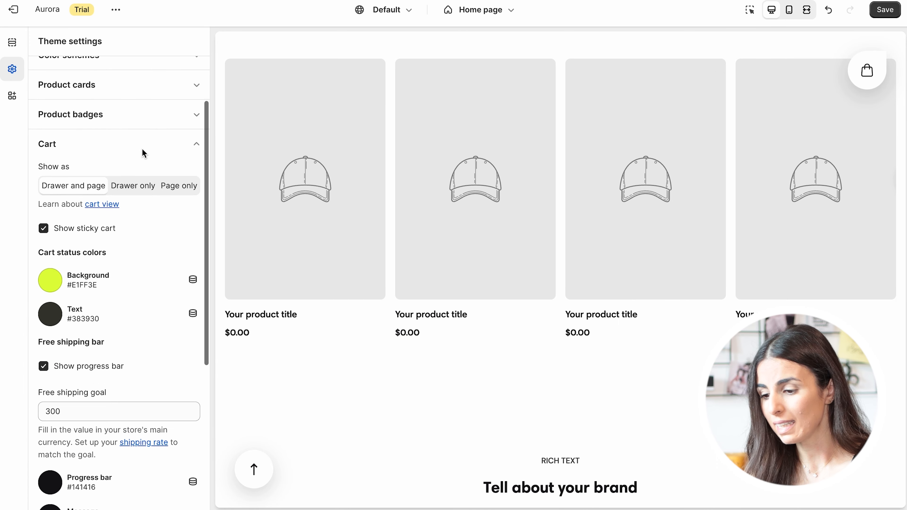
scroll(142, 148, "down", 1)
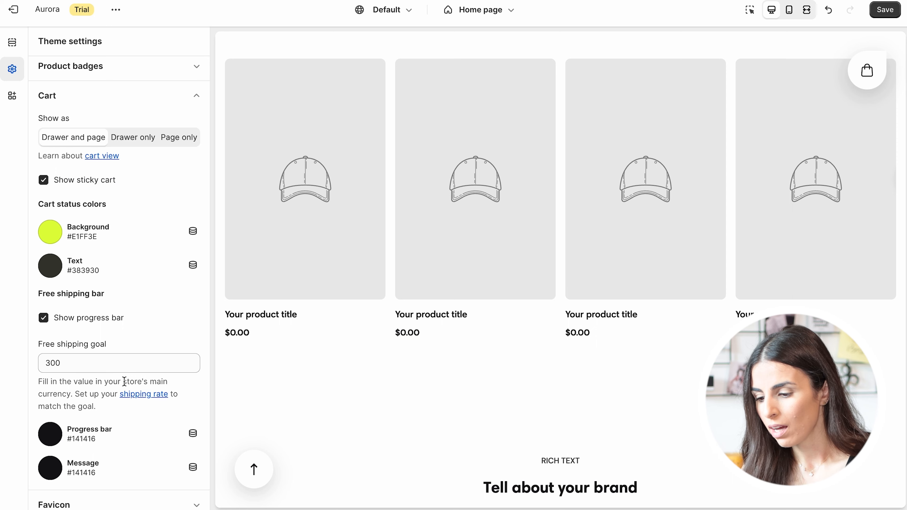
scroll(124, 381, "down", 5)
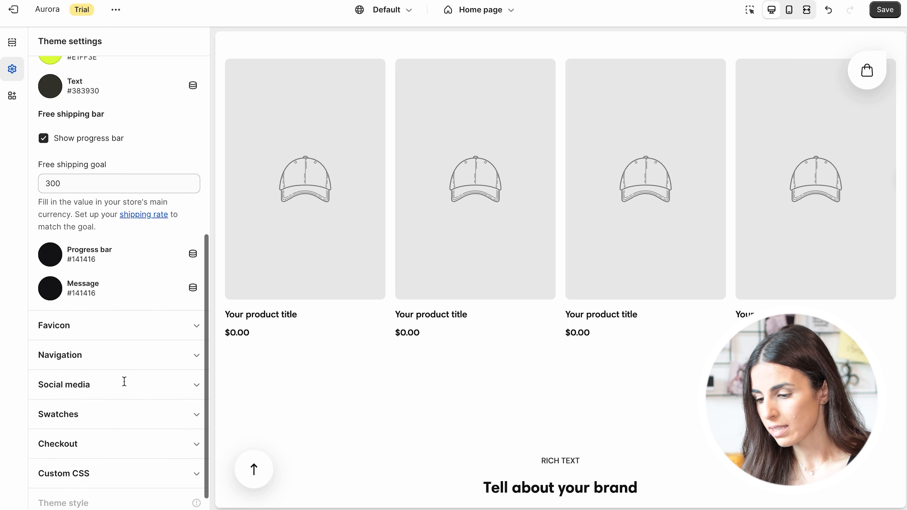
Review the favicon image setting and the navigation settings for search and the back-to-top button.
left_click(158, 319)
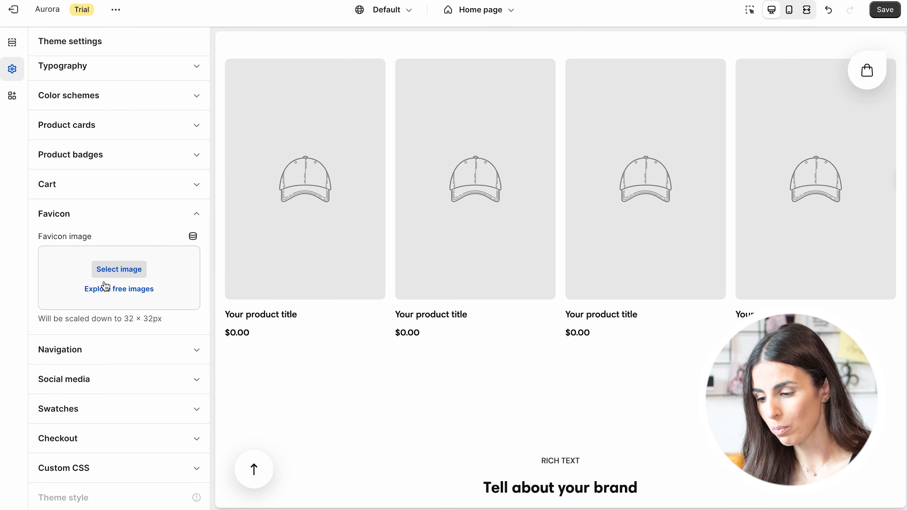
left_click(198, 216)
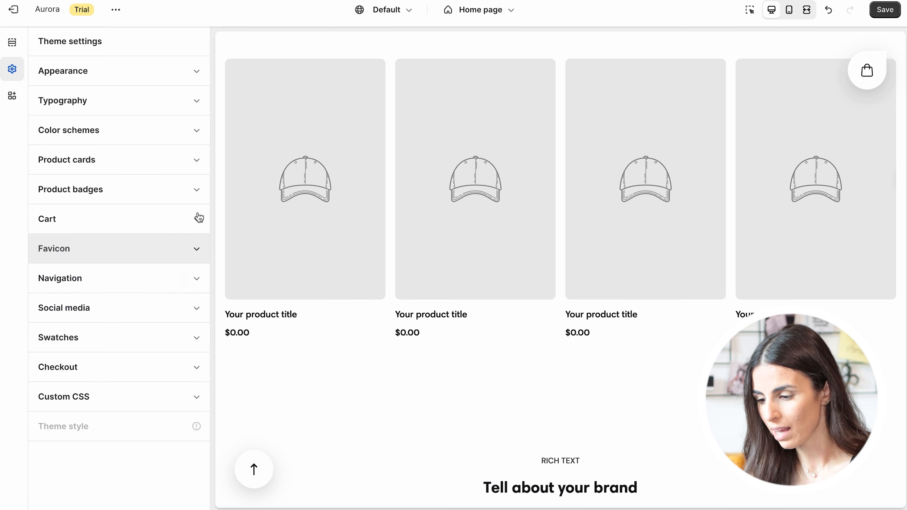
left_click(164, 282)
scroll(150, 330, "down", 3)
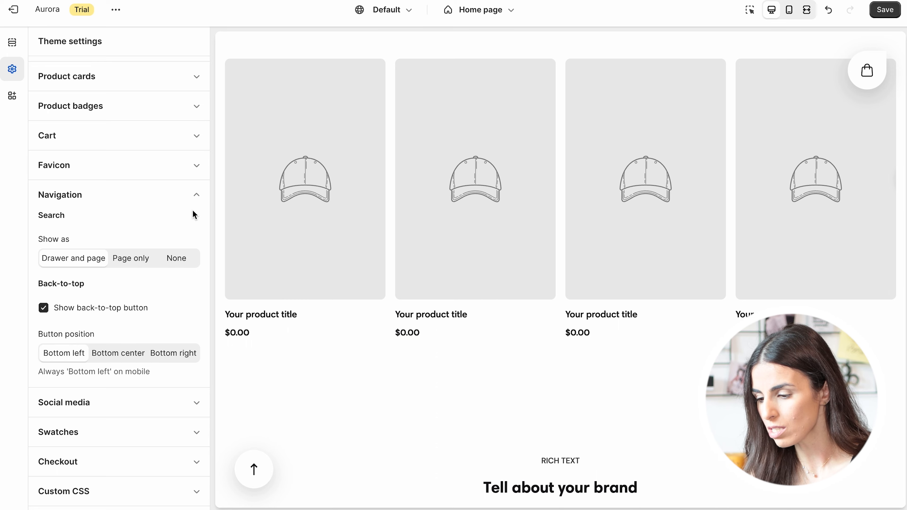
left_click(192, 197)
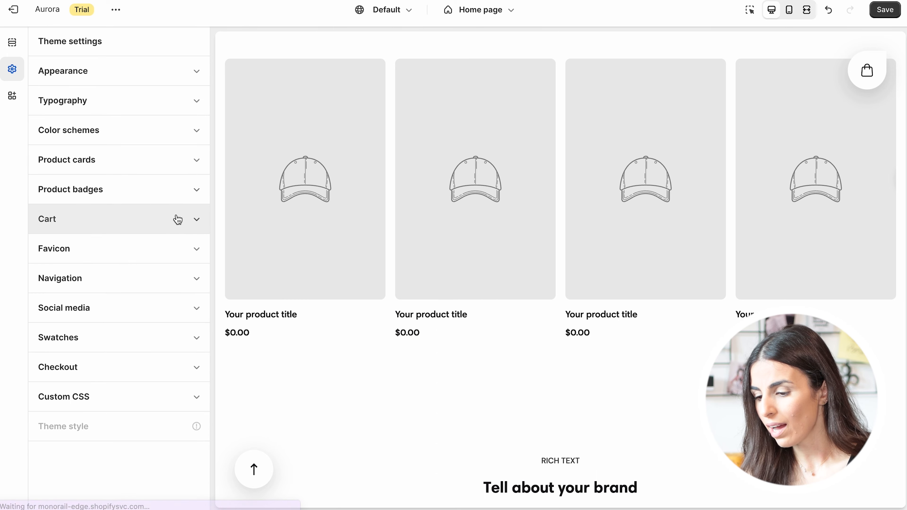
Review the social media link fields in the theme settings.
left_click(152, 320)
scroll(141, 375, "down", 10)
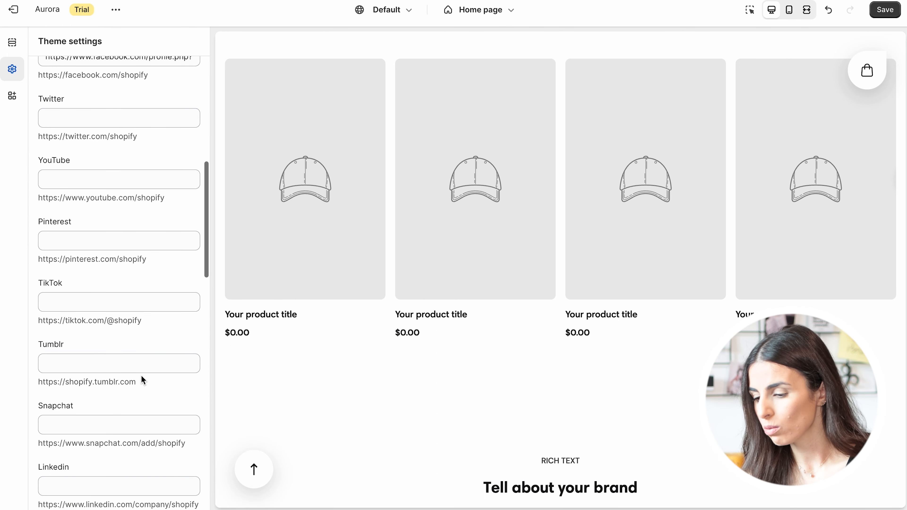
scroll(141, 375, "up", 10)
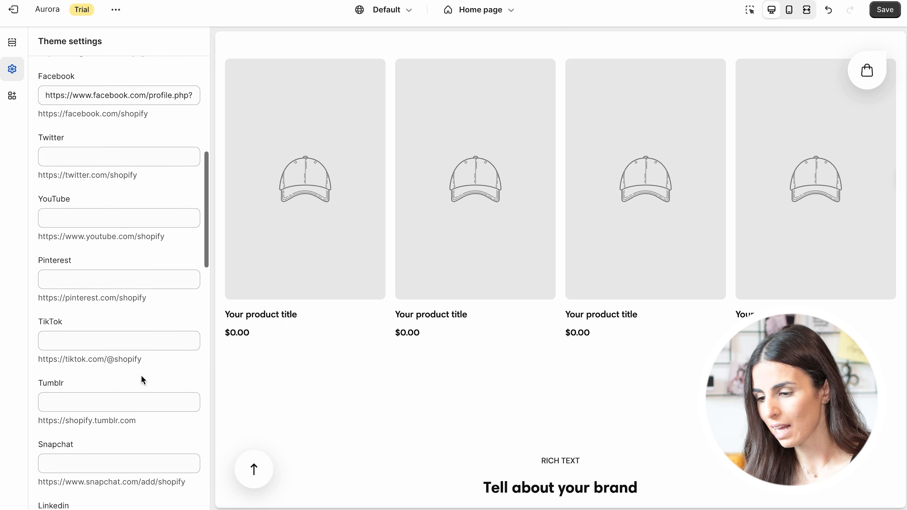
left_click(196, 309)
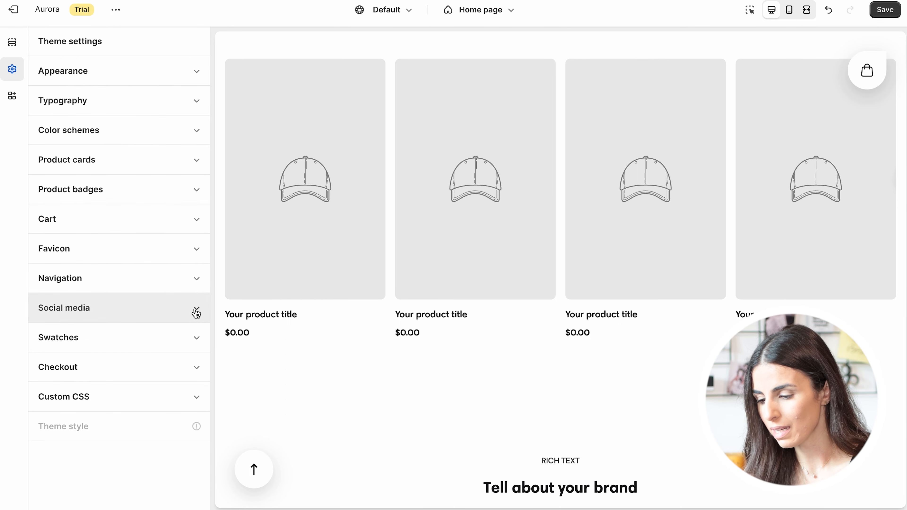
Review the swatch settings for the primary option's shapes and sizes, custom colors and patterns, and secondary swatch options.
left_click(193, 340)
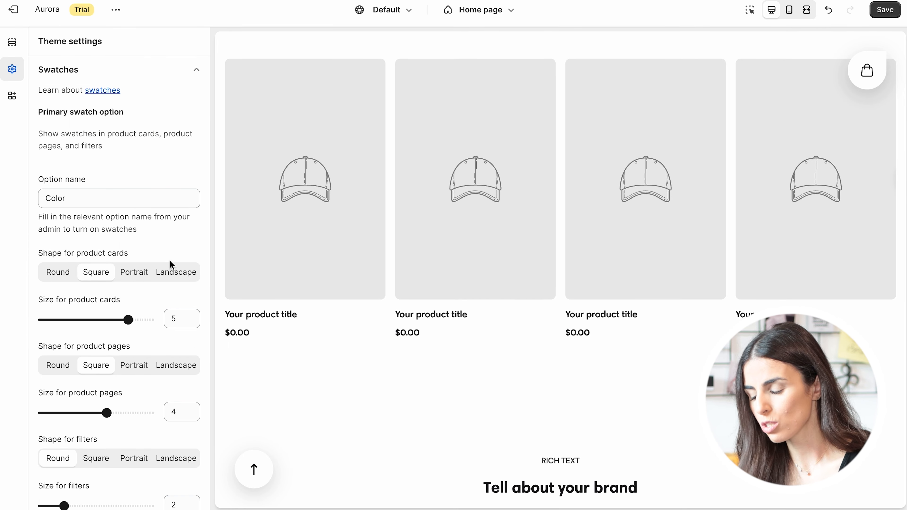
scroll(170, 264, "down", 1)
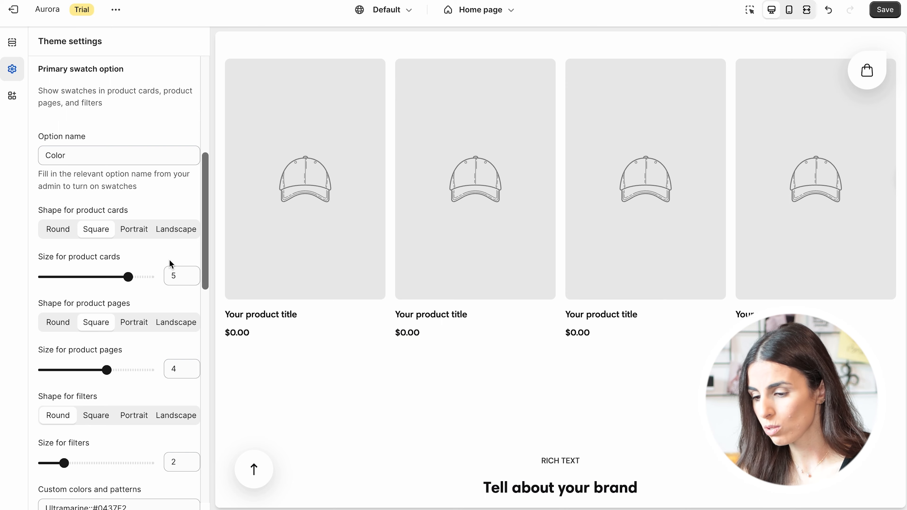
scroll(130, 161, "up", 4)
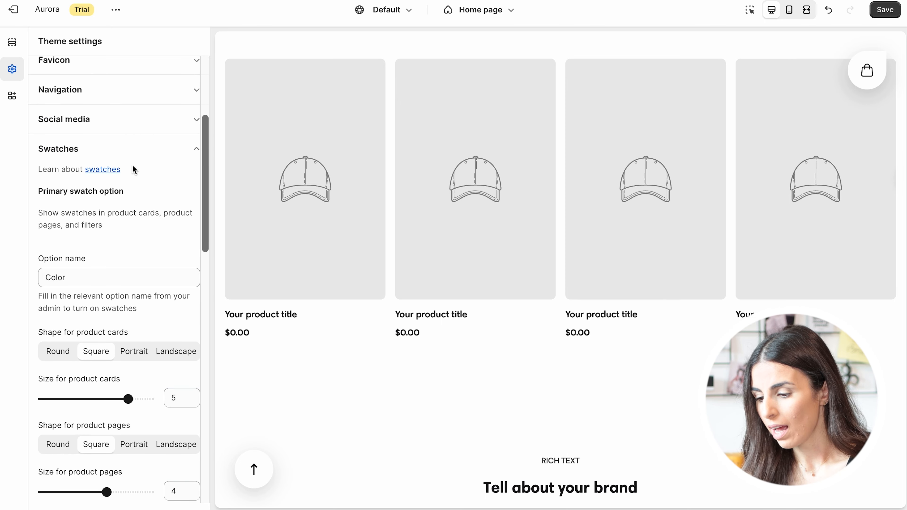
scroll(132, 165, "down", 10)
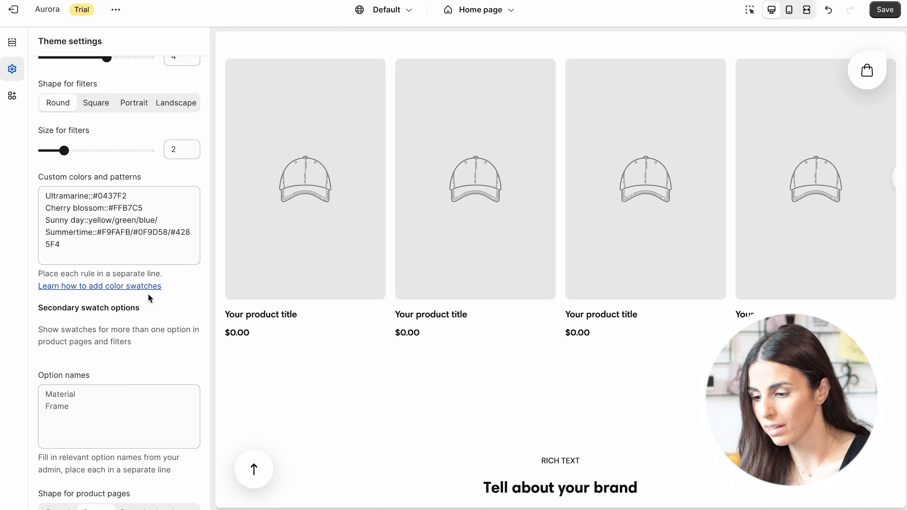
scroll(113, 331, "down", 2)
scroll(113, 332, "up", 20)
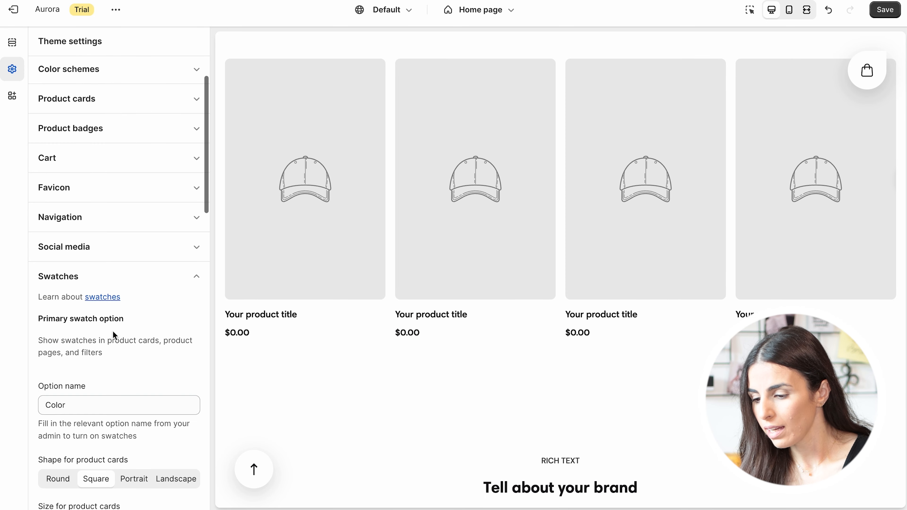
left_click(108, 280)
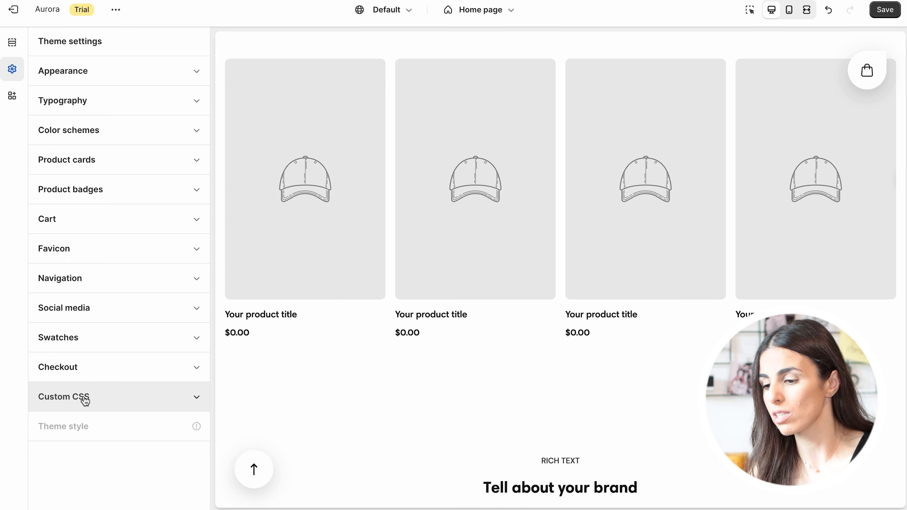
Change the first announcement in the home page's announcement bar to "Free Shipping on all orders above 100$".
left_click(12, 43)
scroll(382, 72, "up", 10)
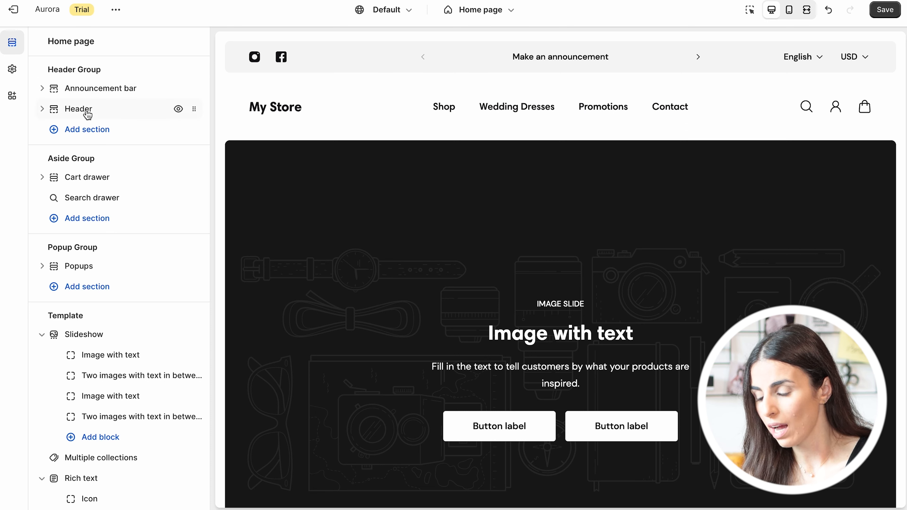
left_click(43, 90)
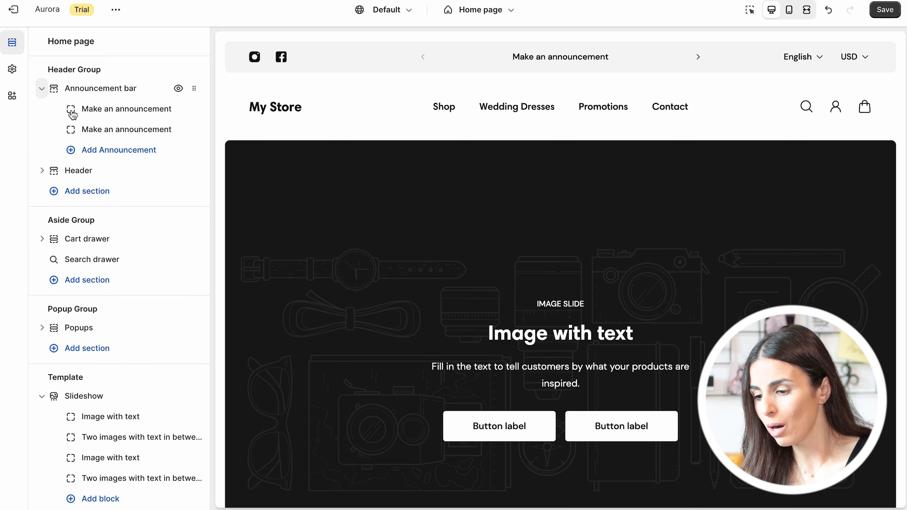
left_click(103, 112)
left_click(151, 130)
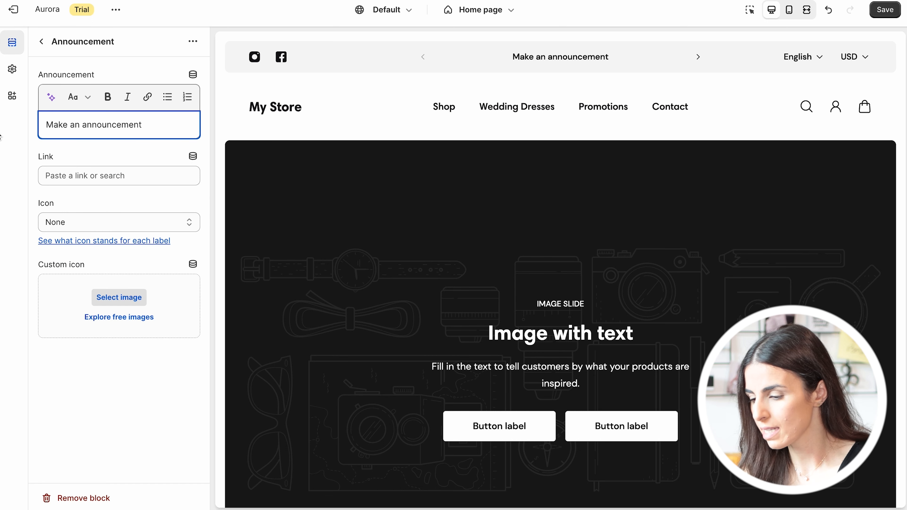
key("ctrl+a")
type("Fre")
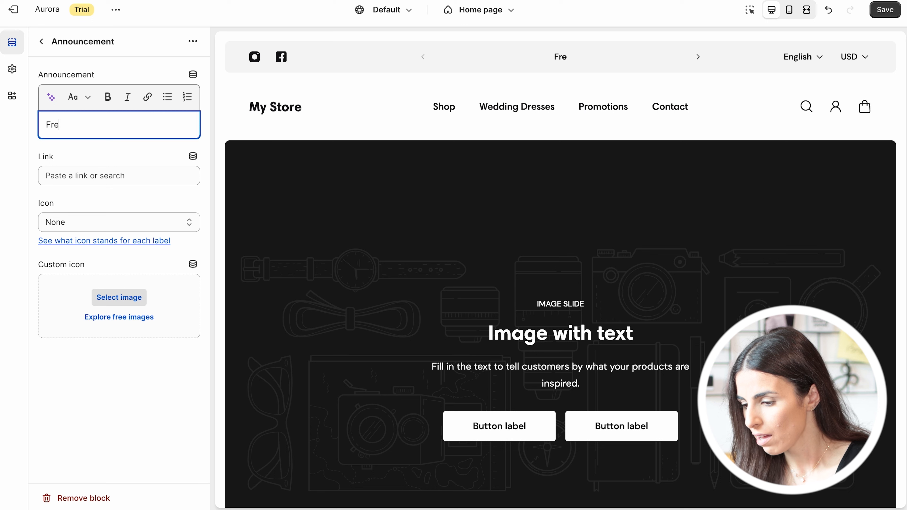
type("e Shipping ")
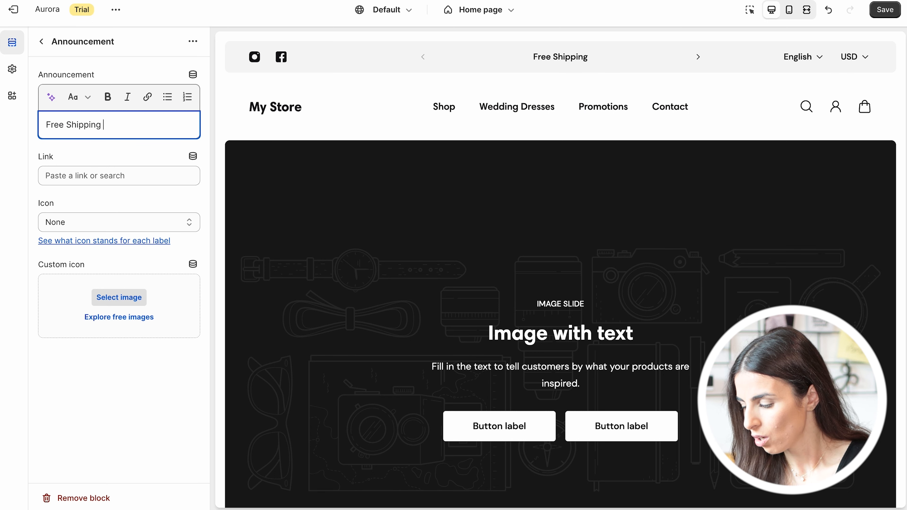
type("on all orders a")
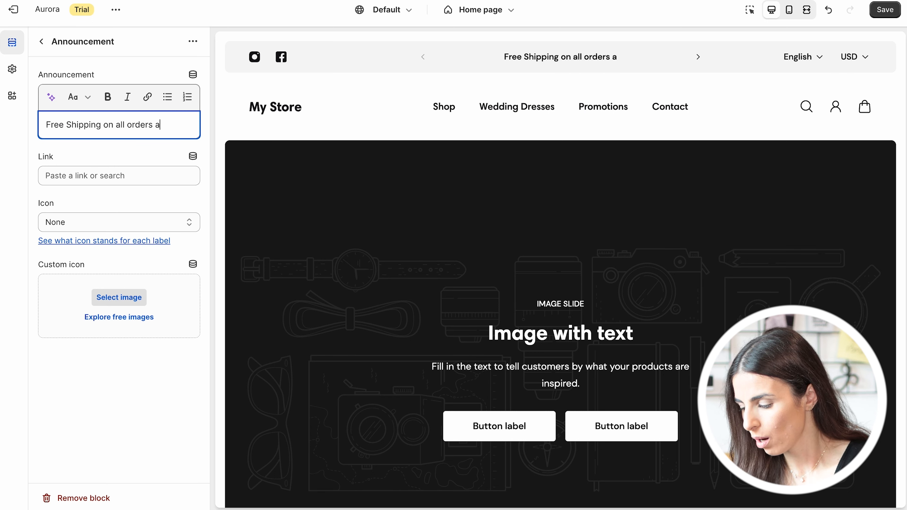
type("bove 100$")
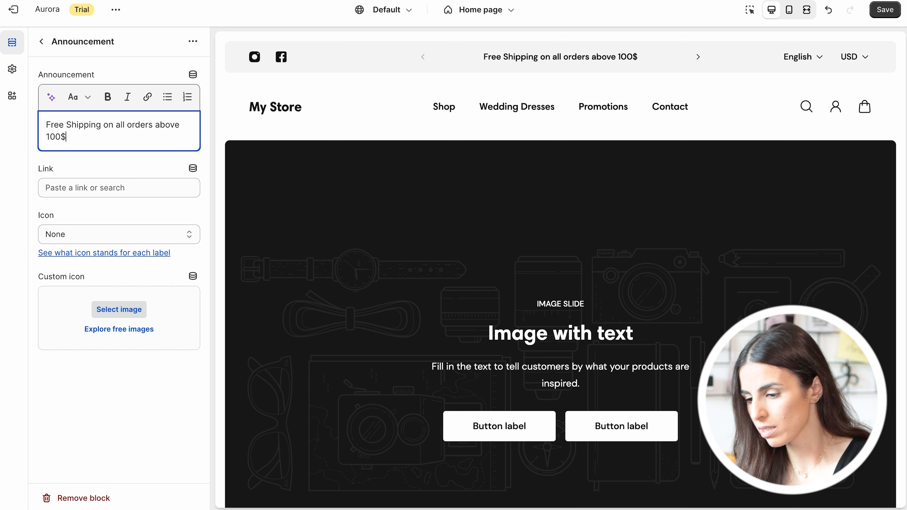
left_click(41, 41)
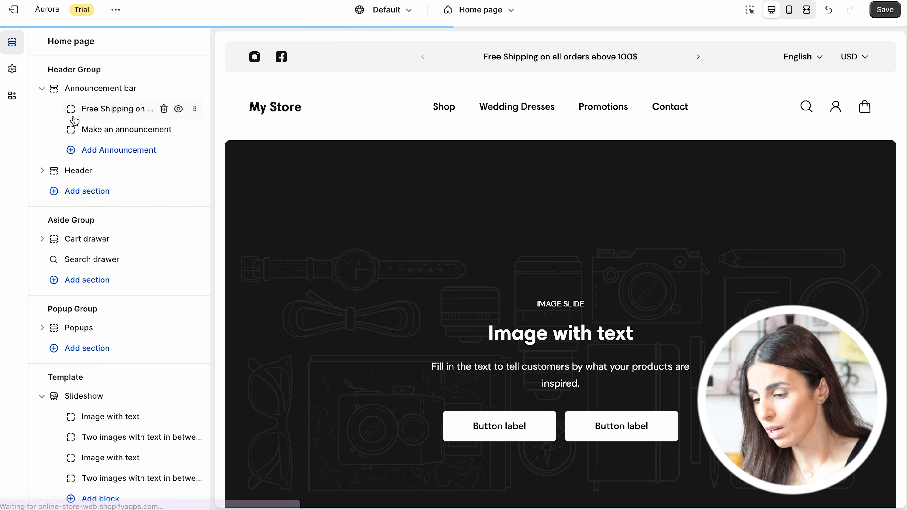
Set the announcement bar's color scheme to Custom 2 and its carousel autoplay speed to 3 s.
left_click(111, 95)
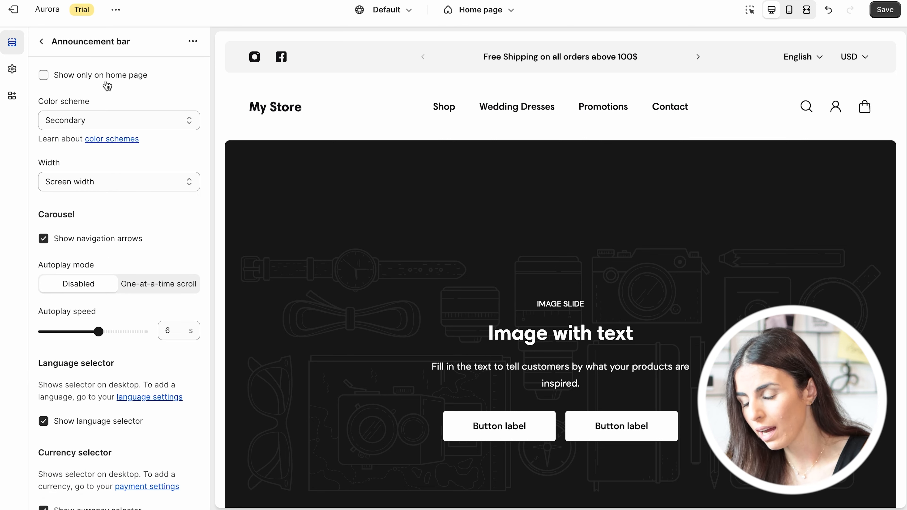
left_click(144, 126)
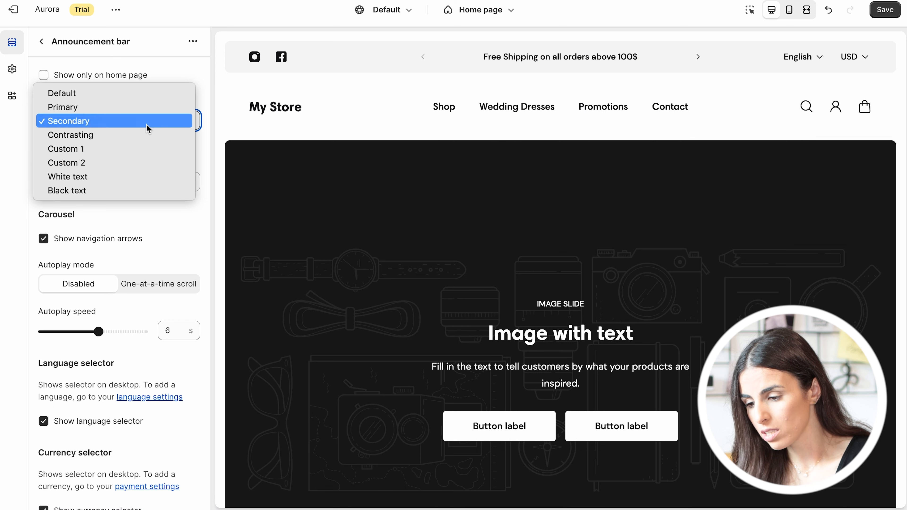
left_click(133, 163)
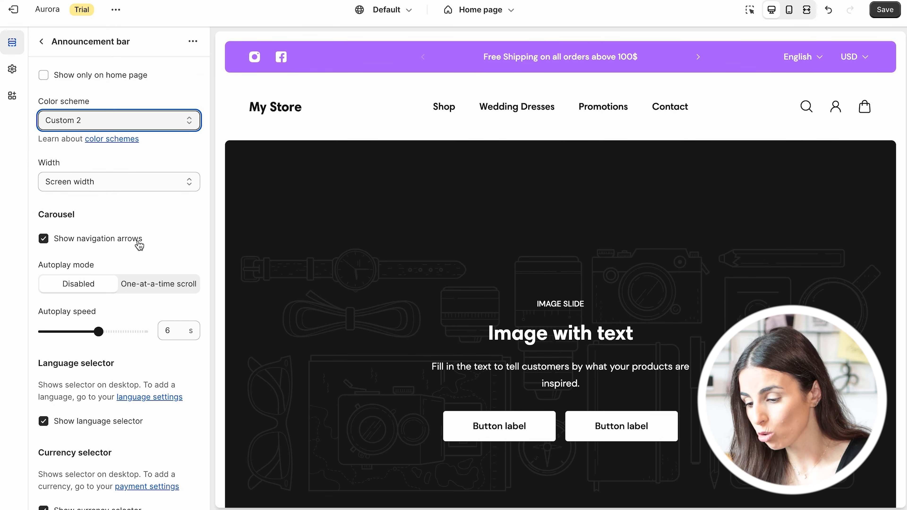
left_click_drag(98, 332, 65, 331)
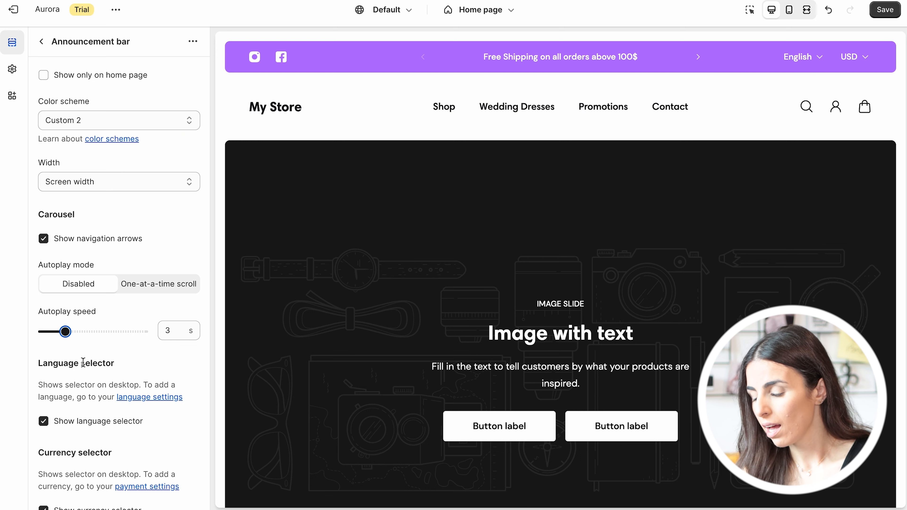
scroll(82, 363, "down", 5)
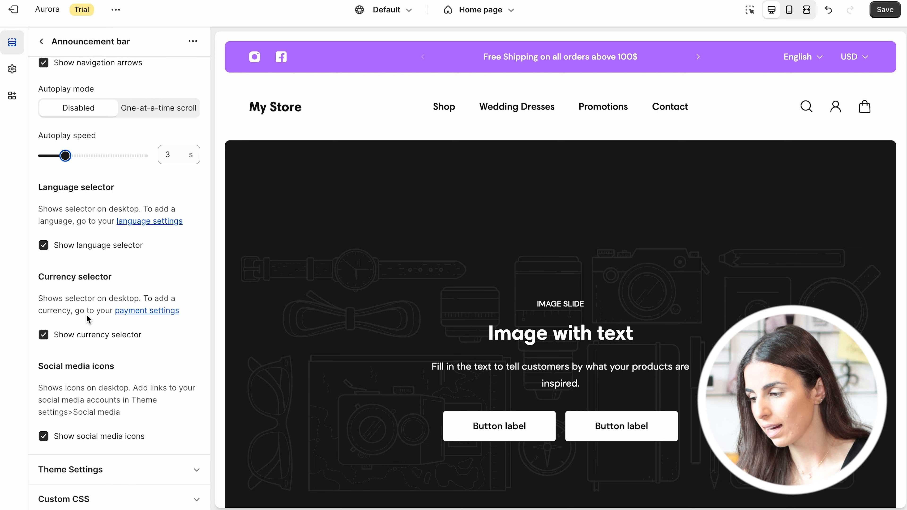
scroll(88, 318, "up", 5)
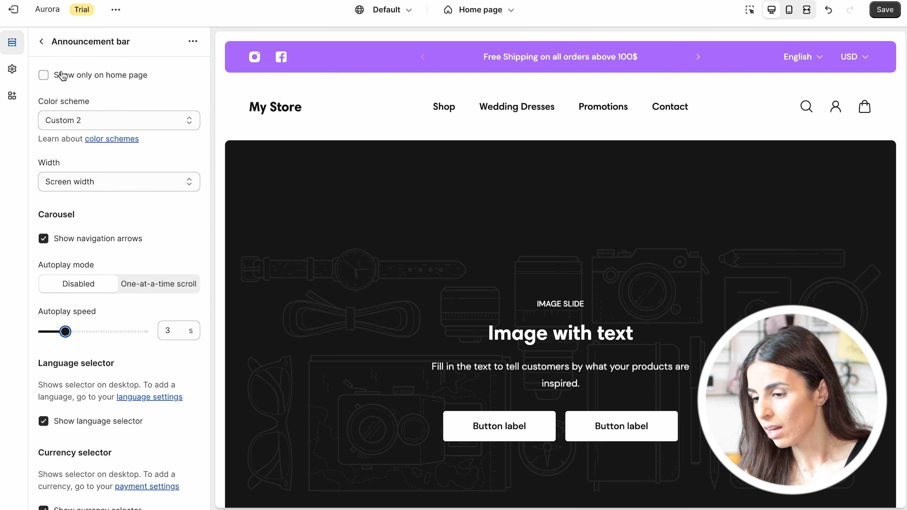
left_click(42, 43)
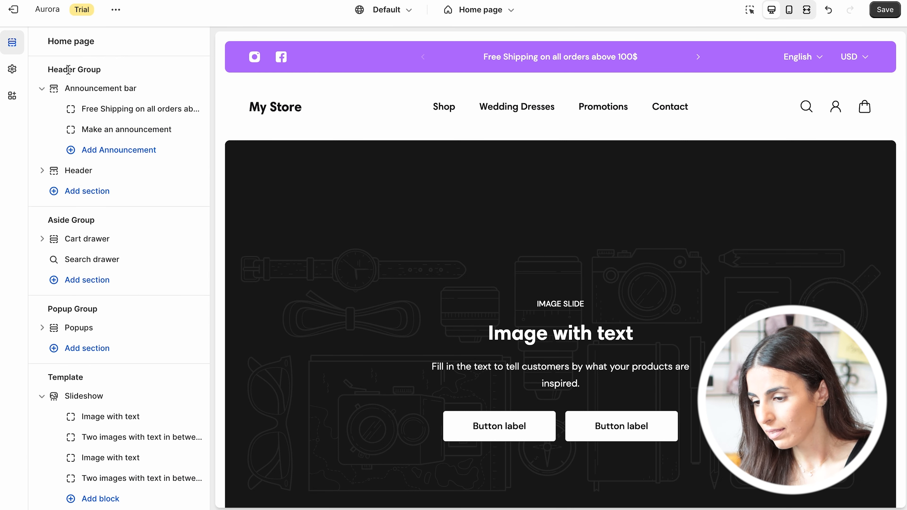
Check the header section's settings and return to the home page's section list.
left_click(85, 171)
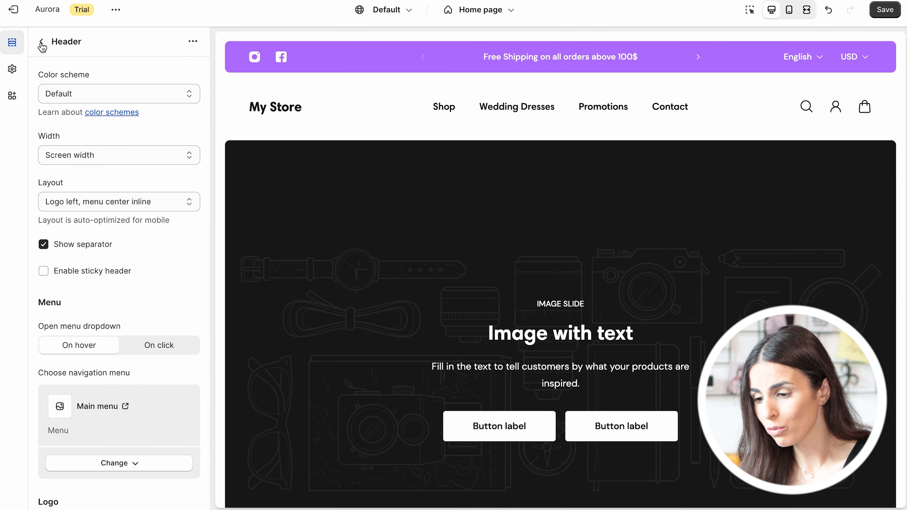
left_click(42, 43)
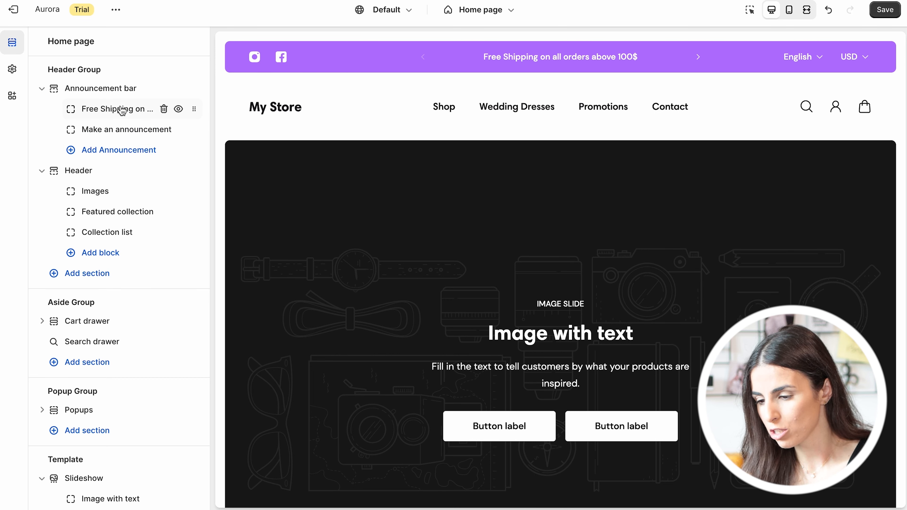
Set the free shipping goal for the cart's free shipping bar to 100 in the theme settings.
left_click(12, 73)
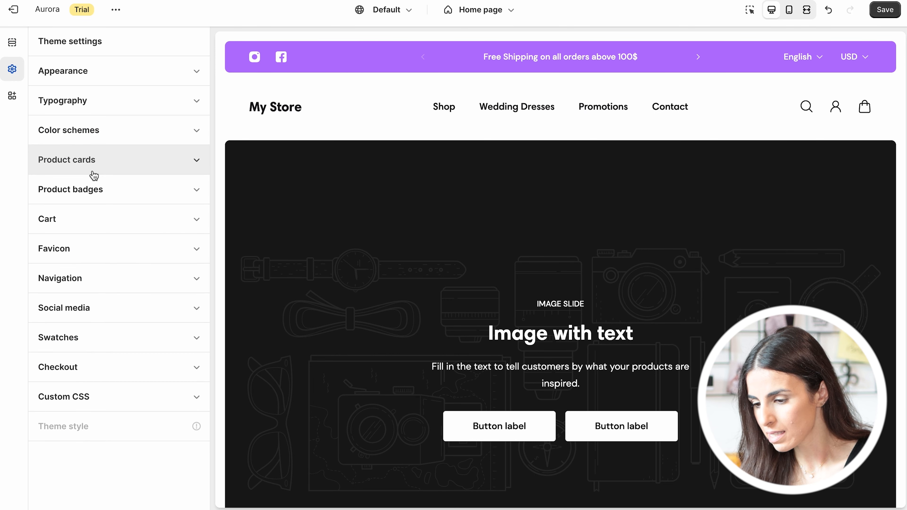
left_click(89, 225)
scroll(89, 225, "down", 7)
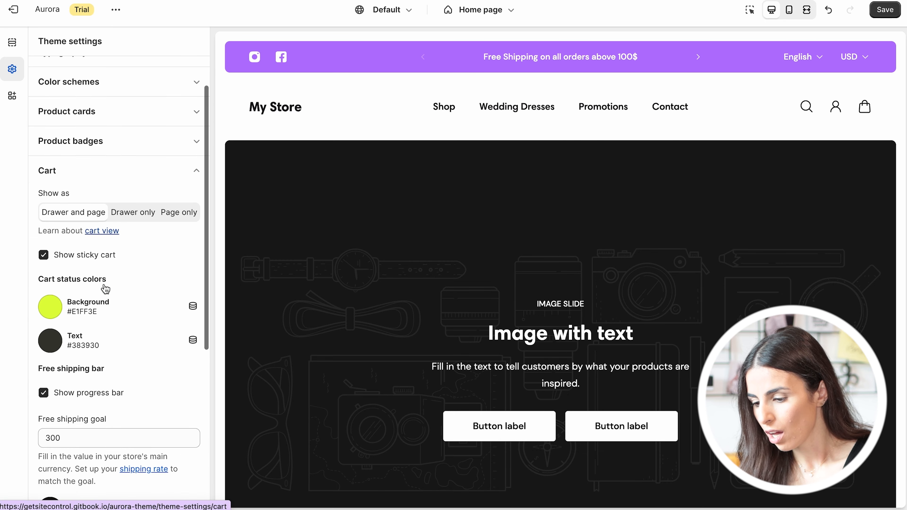
left_click_drag(89, 241, 48, 236)
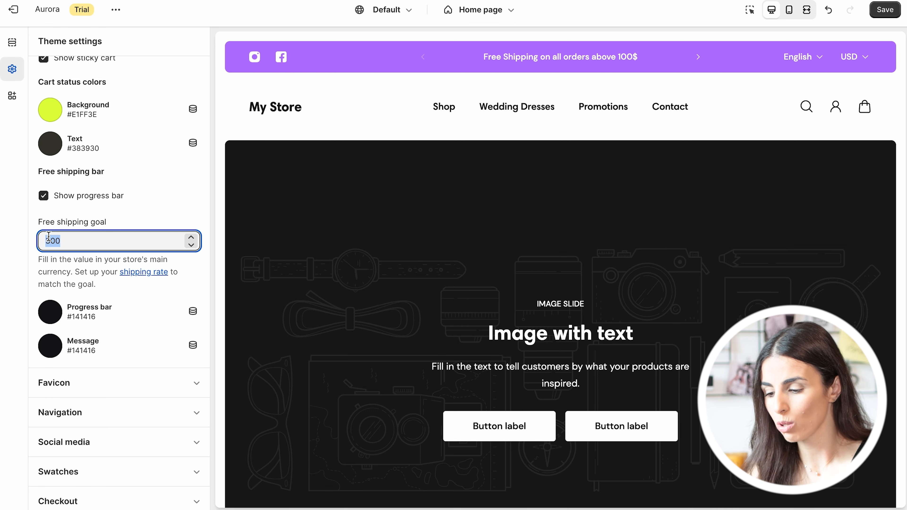
type("10")
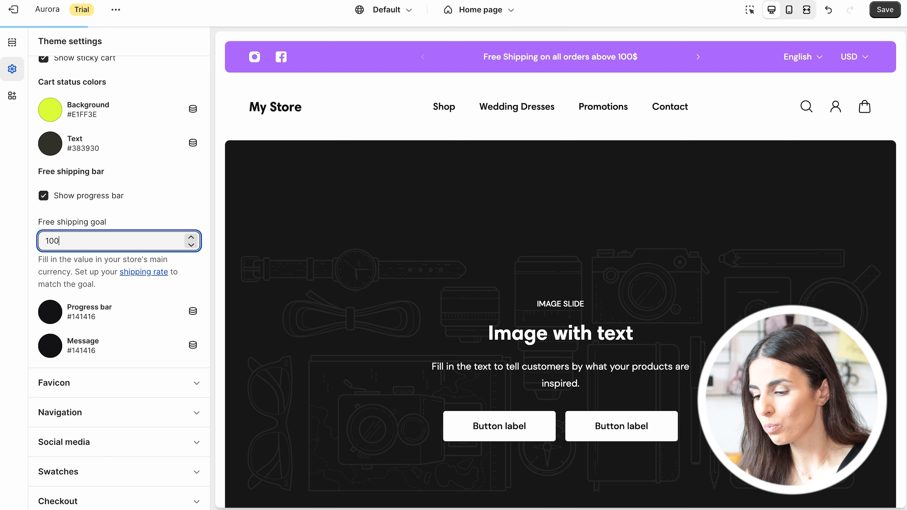
left_click(16, 284)
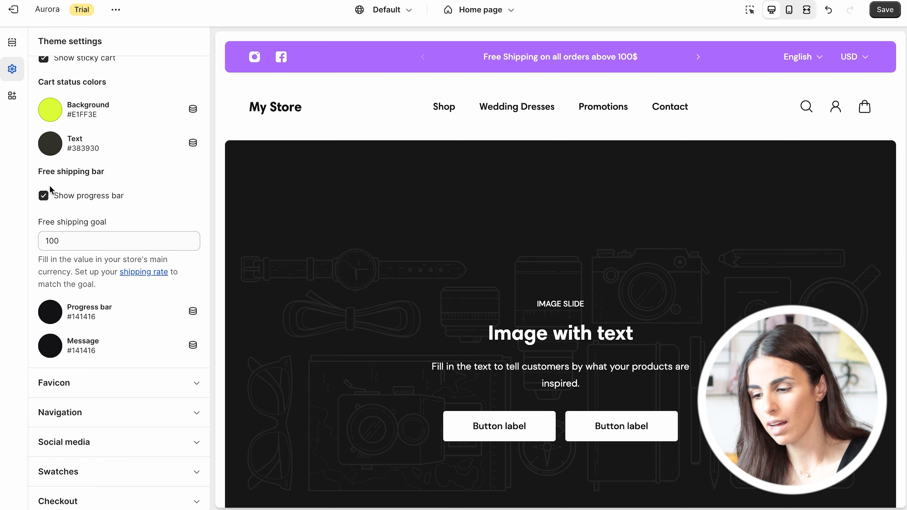
scroll(48, 71, "up", 10)
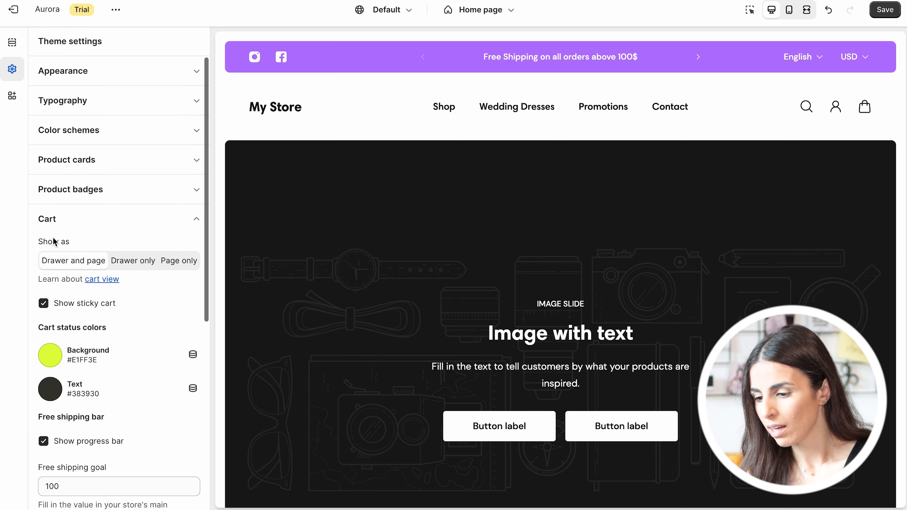
Open the home page's header section, try the layout "Logo center, menu left inline", and return it to "Logo left, menu center inline".
left_click(12, 42)
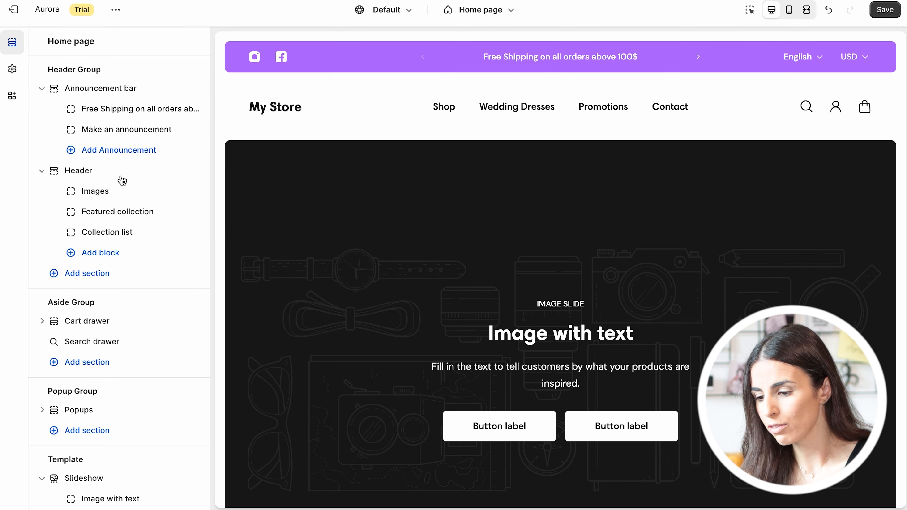
left_click(92, 172)
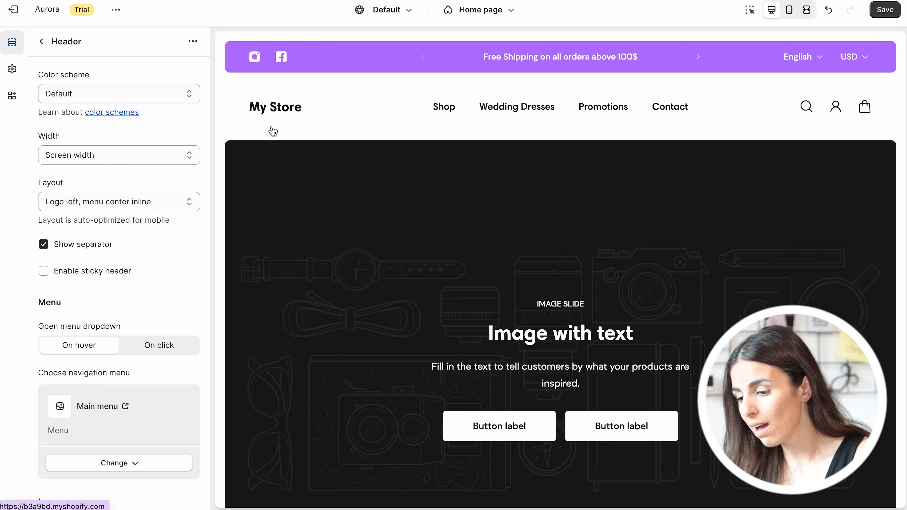
left_click(115, 201)
left_click(116, 229)
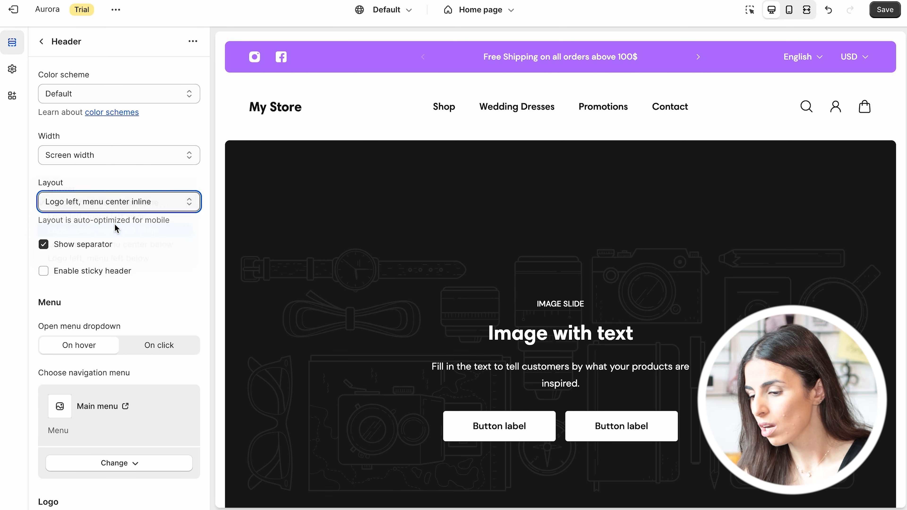
left_click(117, 207)
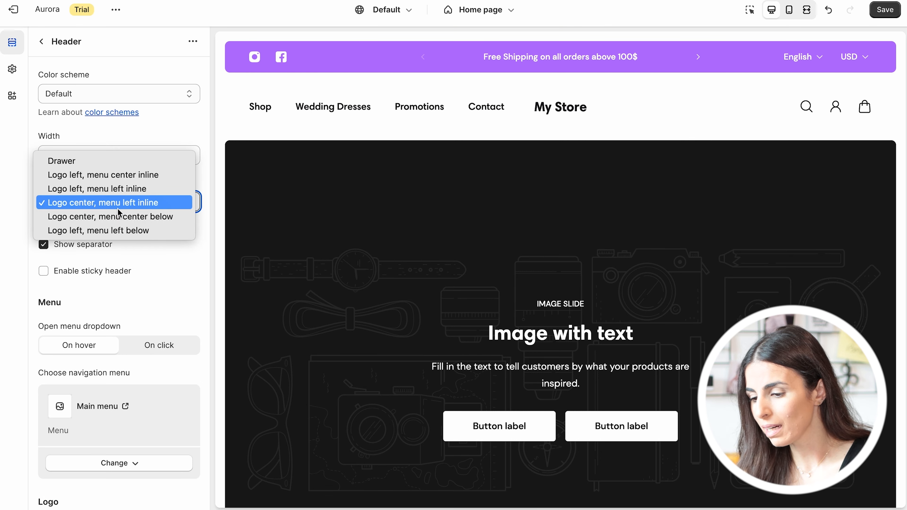
left_click(113, 180)
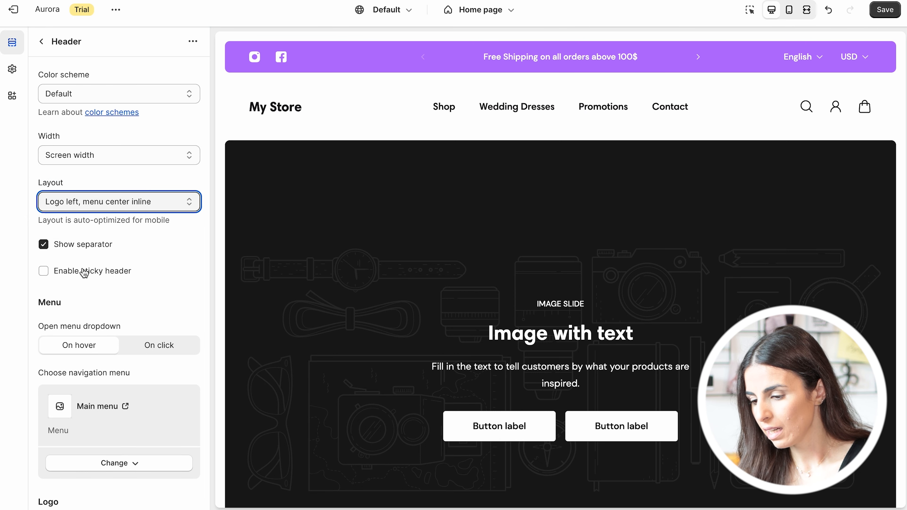
Enable the sticky header and check how it behaves while scrolling the home page preview.
scroll(89, 279, "down", 1)
left_click(97, 246)
scroll(321, 271, "down", 10)
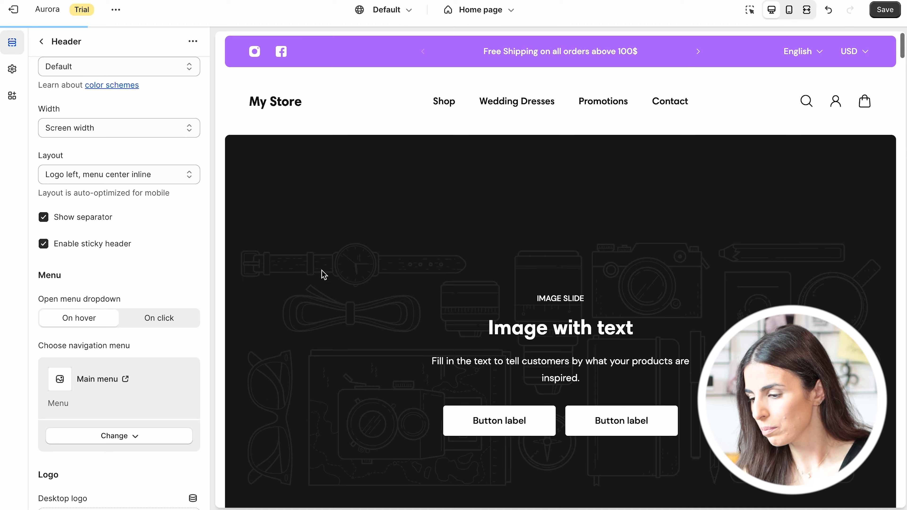
scroll(341, 232, "up", 10)
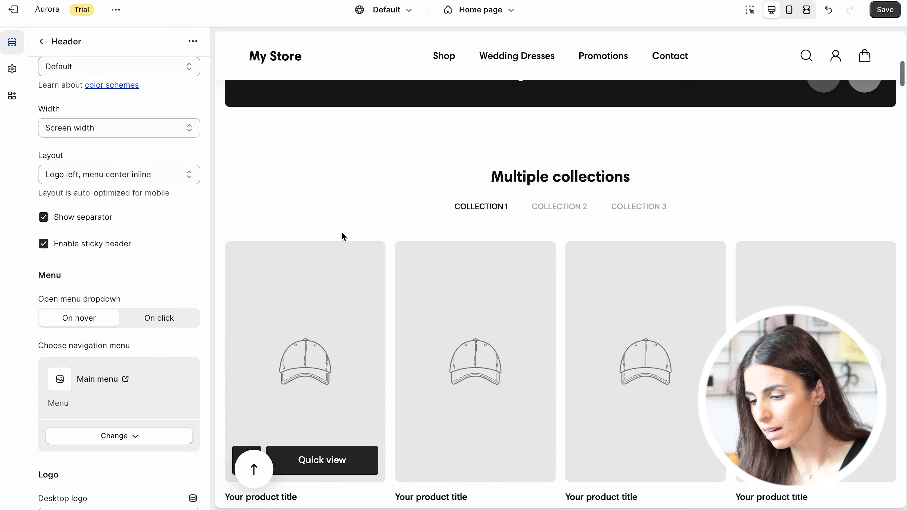
Try the Custom 1 color scheme on the header.
scroll(99, 81, "up", 1)
left_click(95, 90)
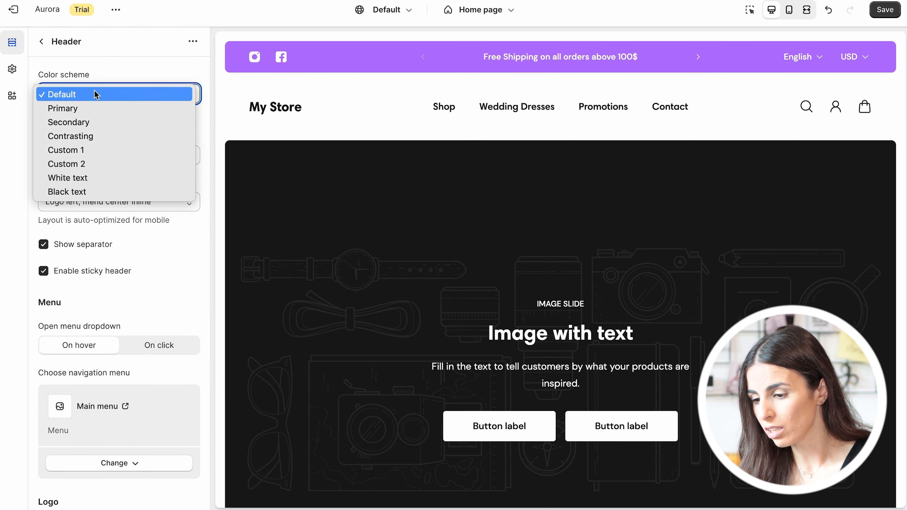
left_click(86, 150)
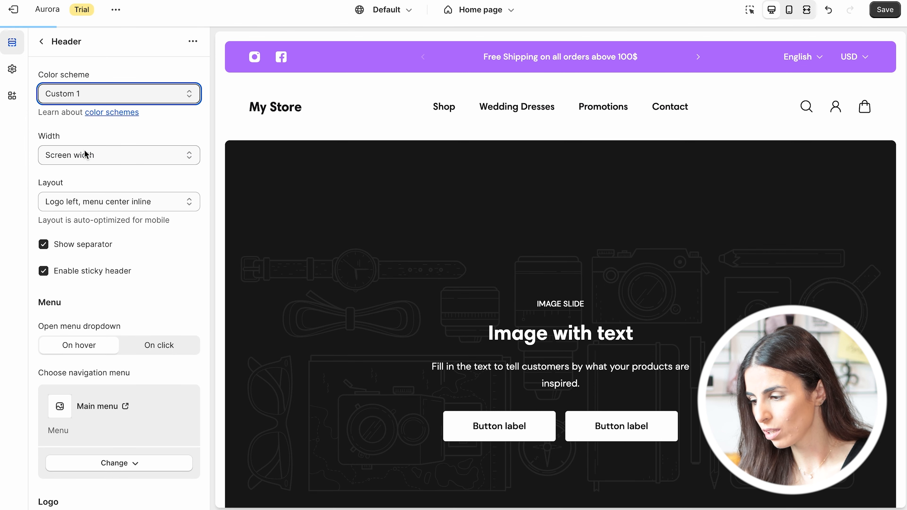
Examine the header's menu, logo and icon settings and return to the home page's section list.
scroll(118, 196, "down", 5)
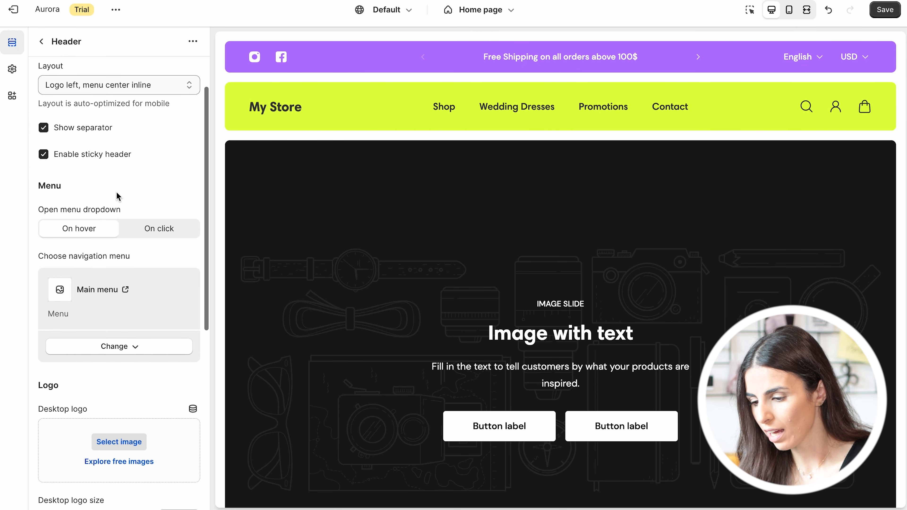
scroll(103, 207, "down", 6)
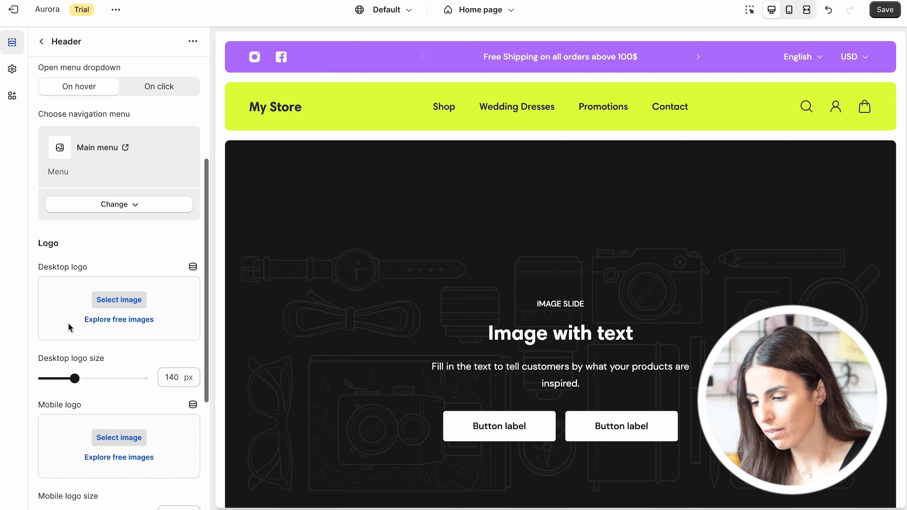
scroll(62, 197, "down", 3)
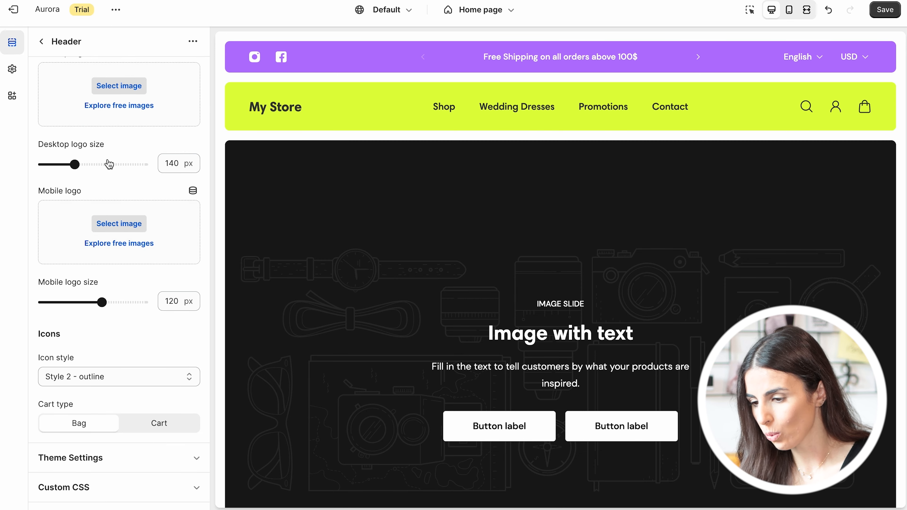
left_click(42, 42)
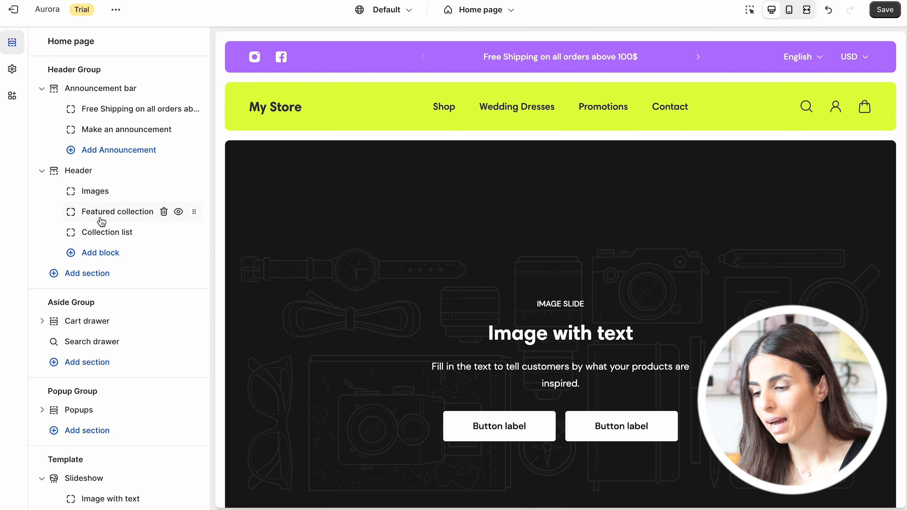
Restore the header's color scheme to Default and return to the home page's section list.
mouse_move(460, 113)
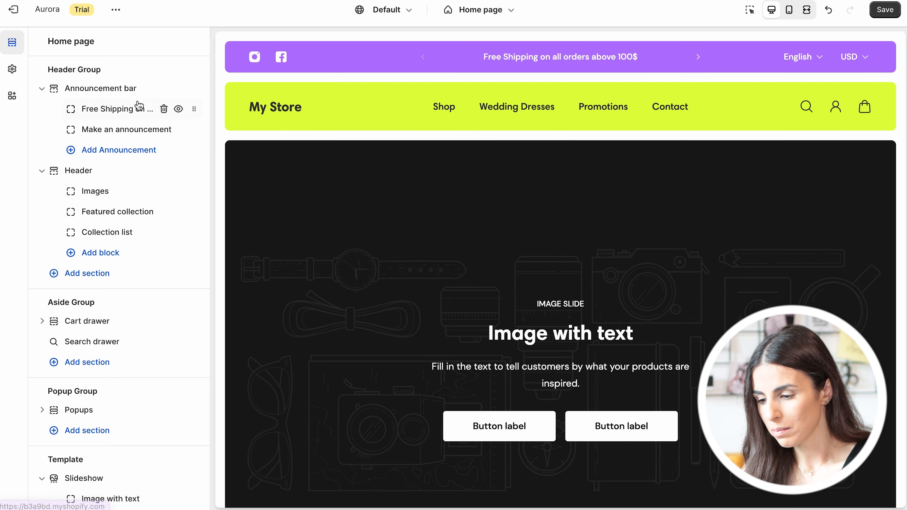
left_click(94, 172)
left_click(111, 93)
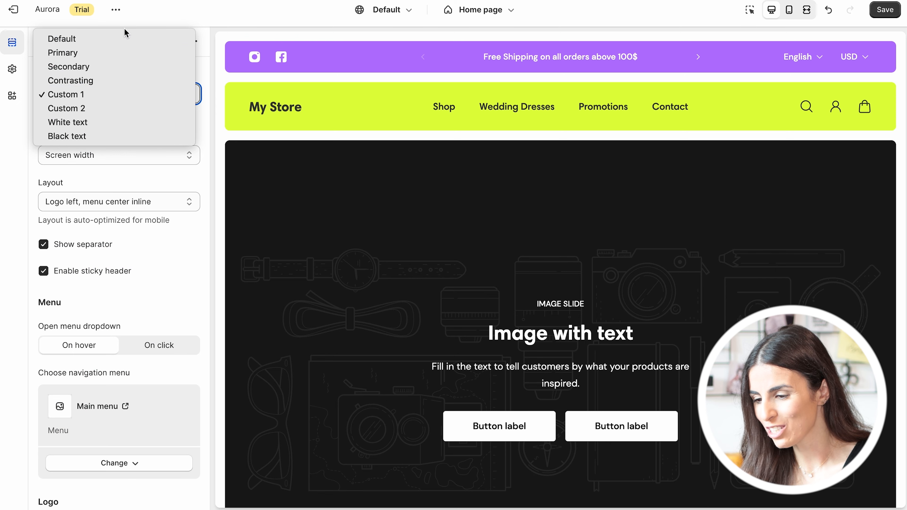
left_click(123, 38)
left_click(39, 43)
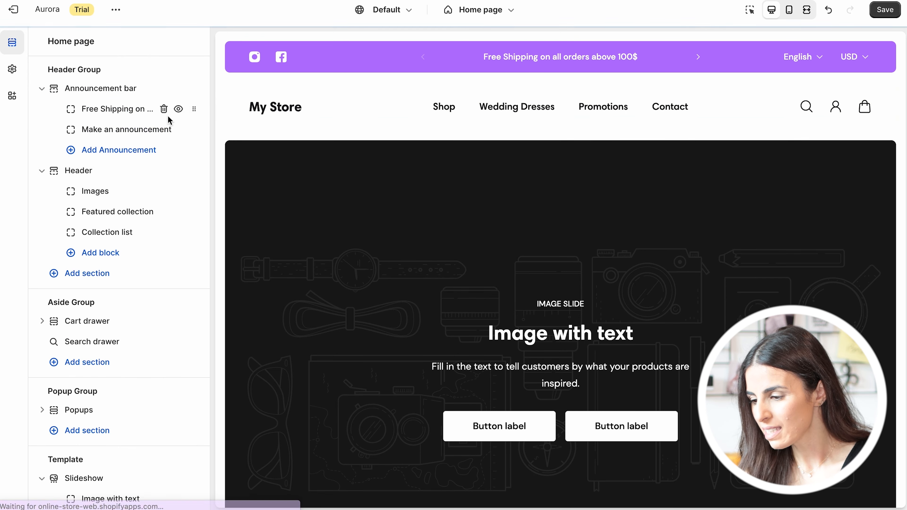
Link the header's Images mega menu block to the menu item "Shop".
mouse_move(445, 118)
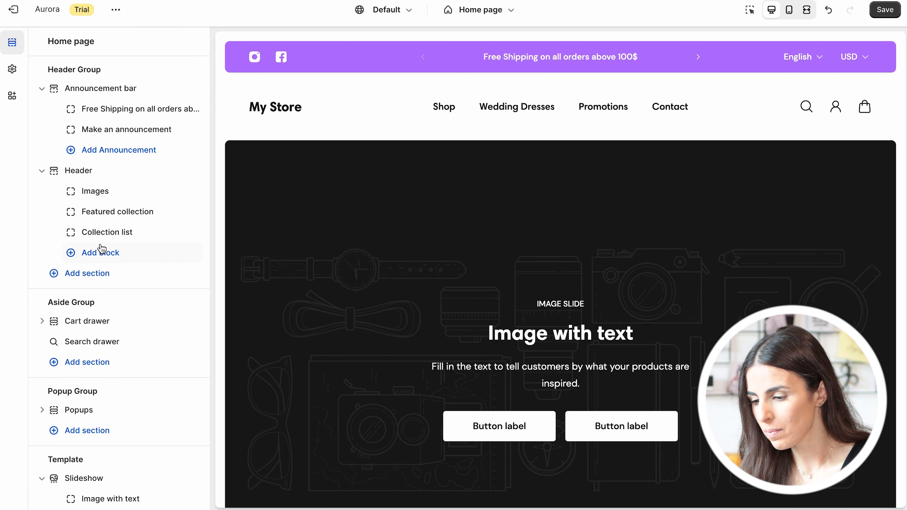
left_click(104, 193)
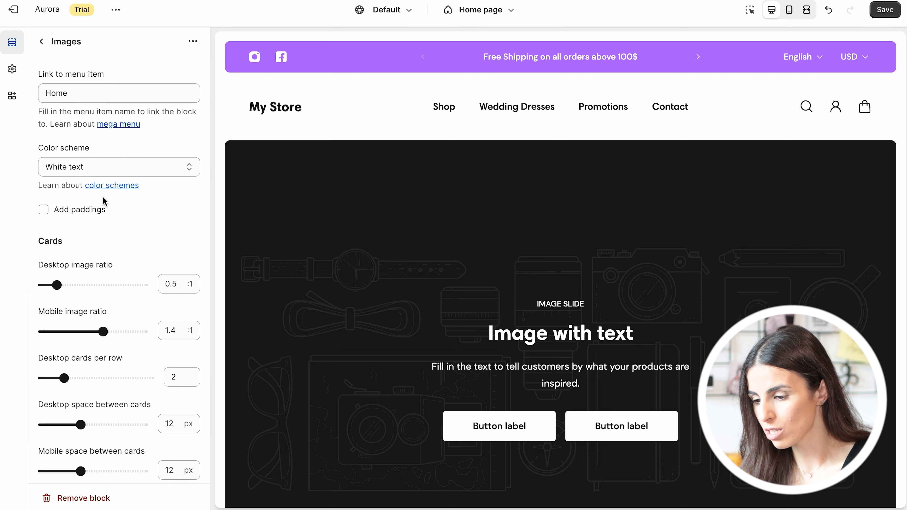
left_click_drag(70, 94, 32, 95)
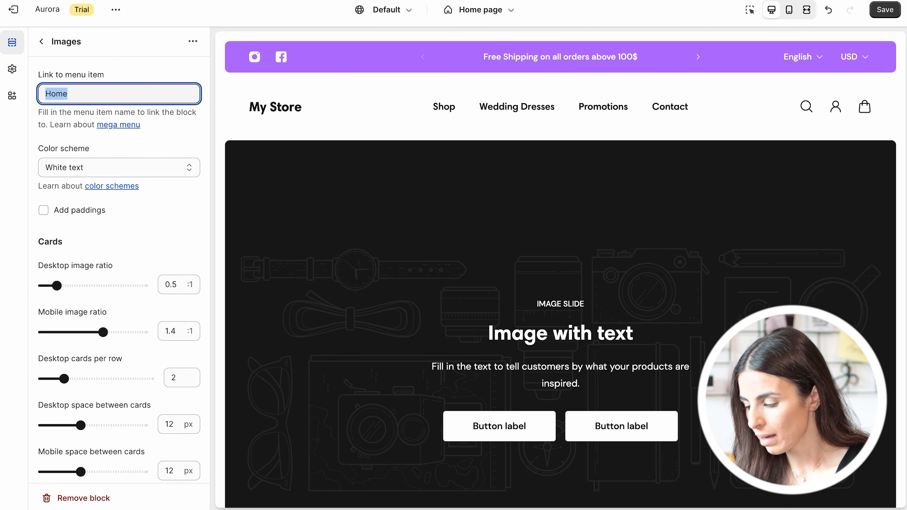
type("Shop")
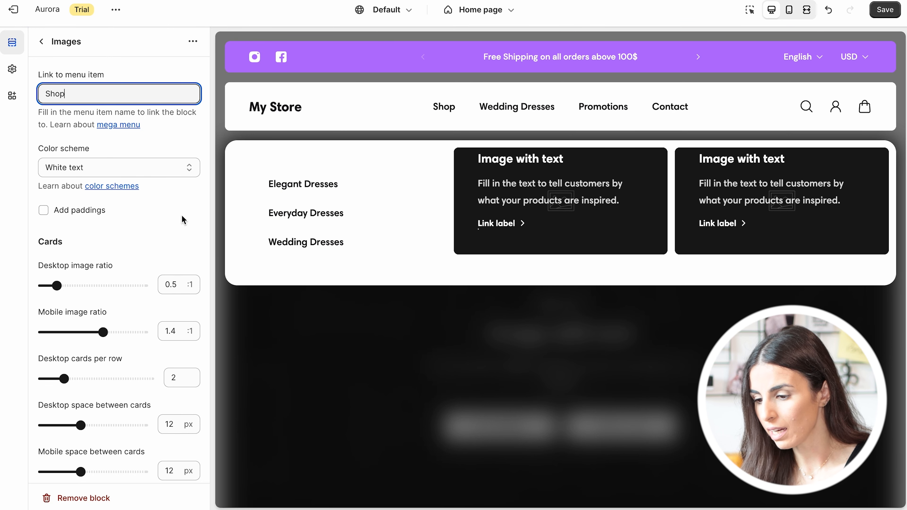
left_click(111, 234)
Set the desktop image ratio of the Images block's cards to 1.4:1.
scroll(111, 233, "down", 1)
scroll(111, 233, "down", 1)
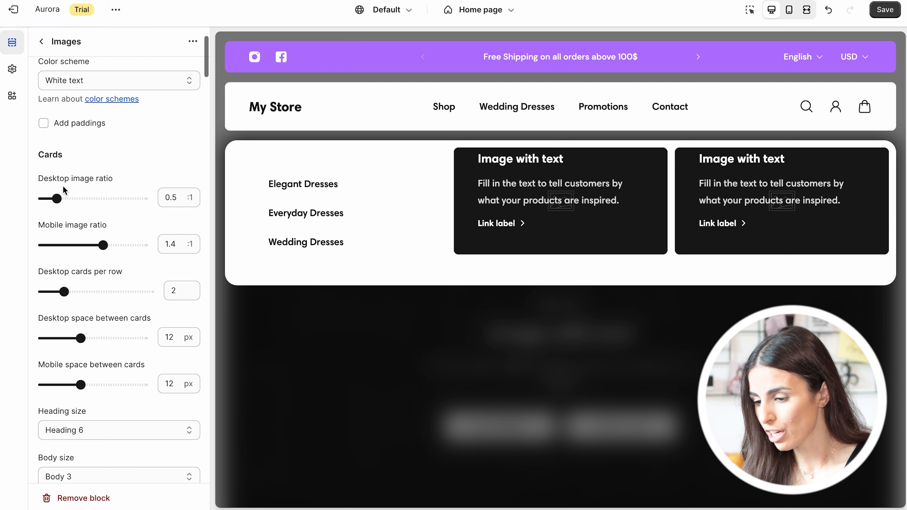
double_click(171, 197)
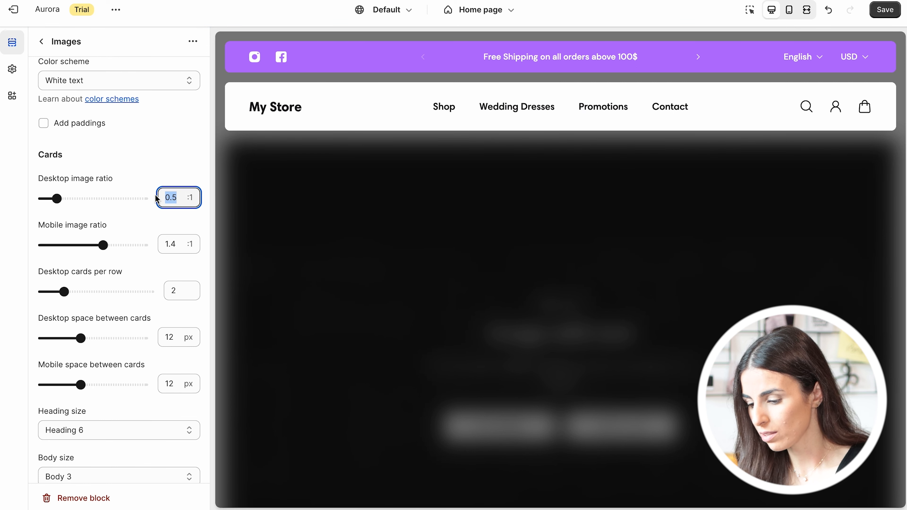
type("1")
mouse_move(448, 111)
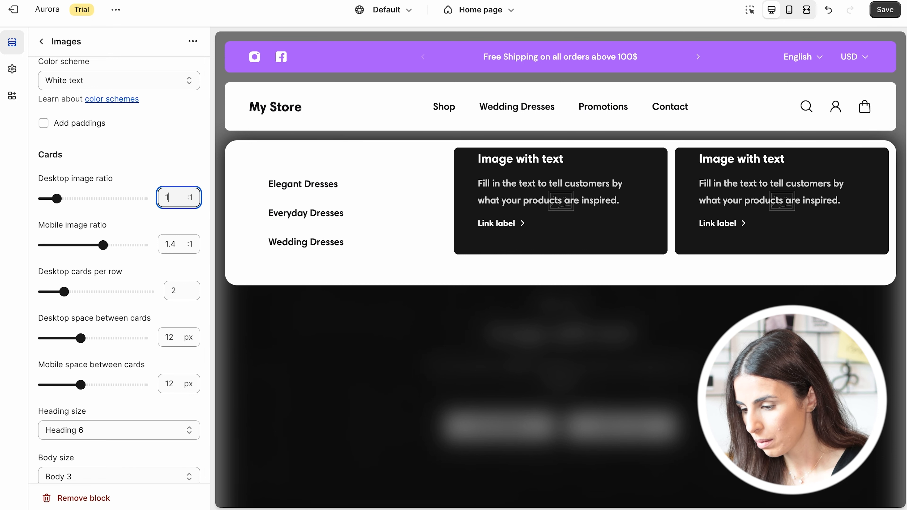
left_click_drag(72, 199, 88, 199)
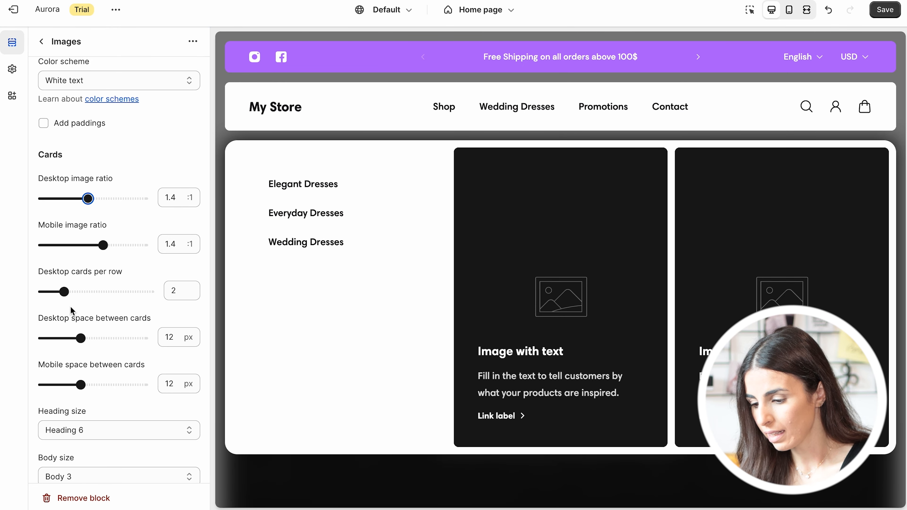
Set the heading size of the Images block's cards to Heading 4.
scroll(70, 298, "down", 4)
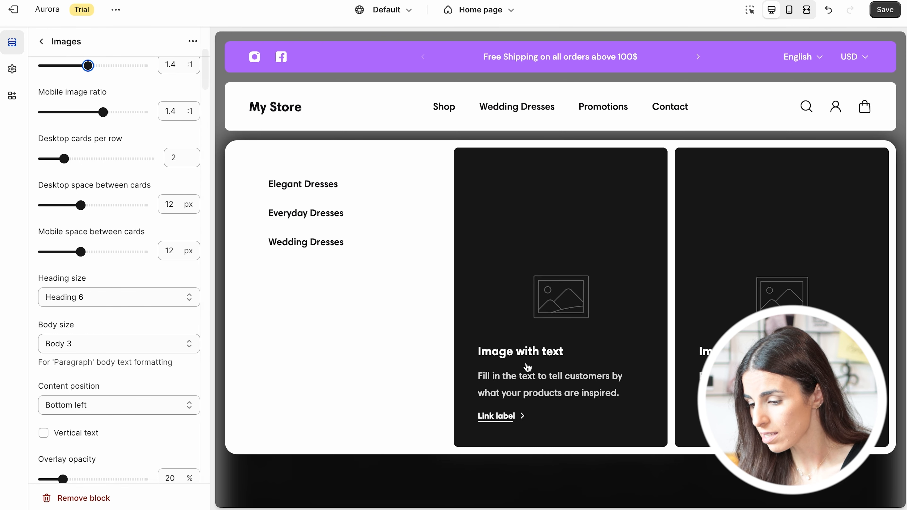
left_click(117, 300)
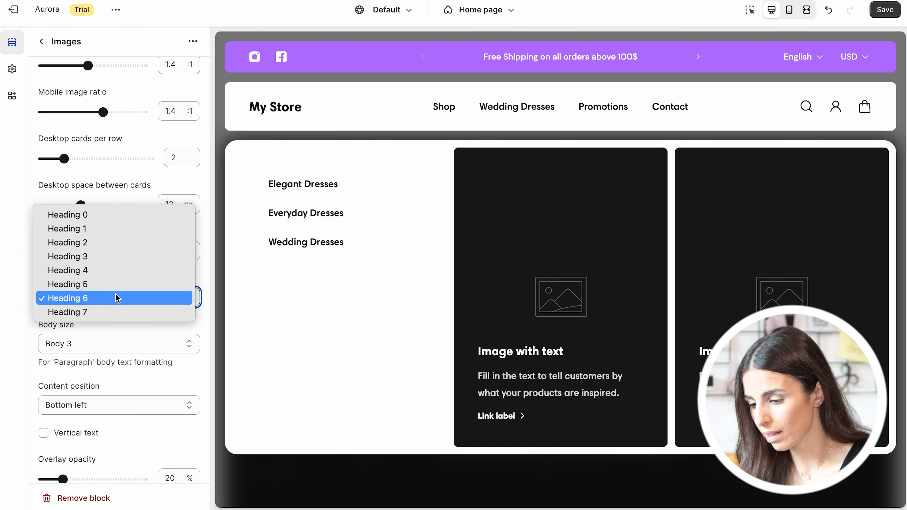
left_click(107, 271)
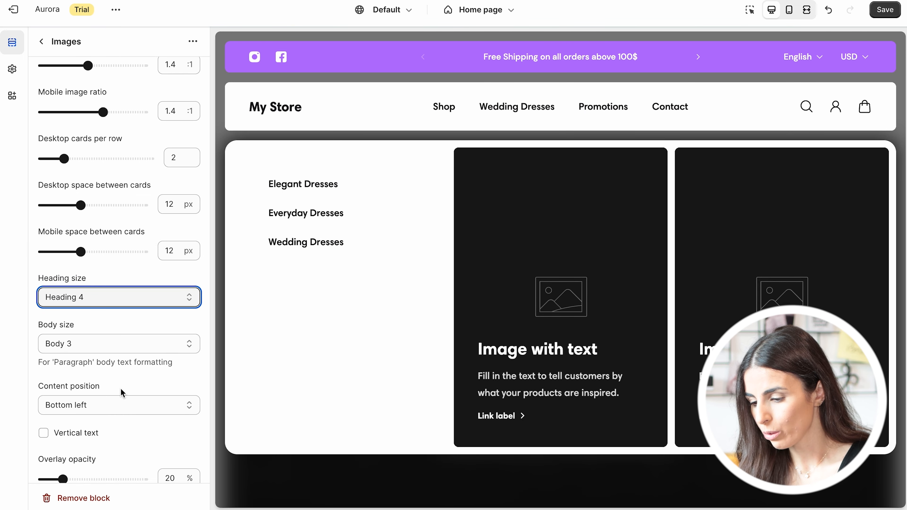
Assign the first photo in the store library to Image 1 of the Images block.
scroll(120, 387, "down", 3)
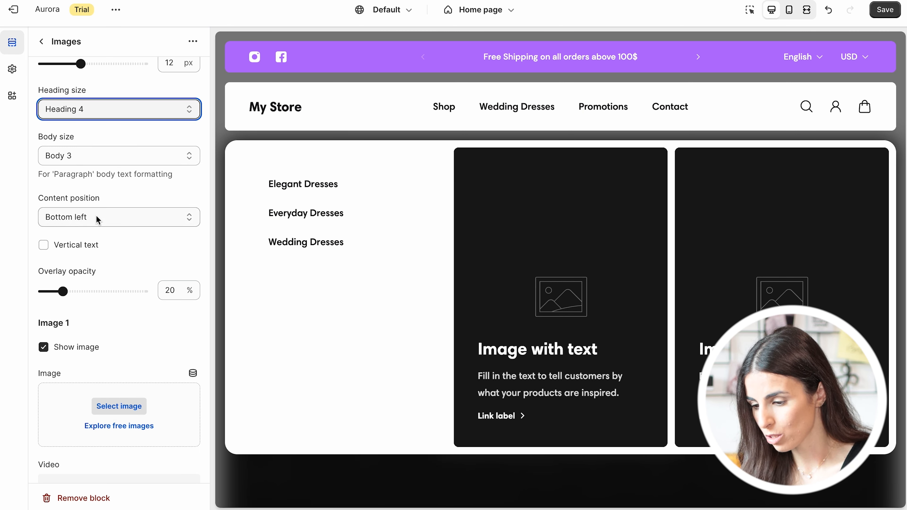
scroll(95, 214, "down", 4)
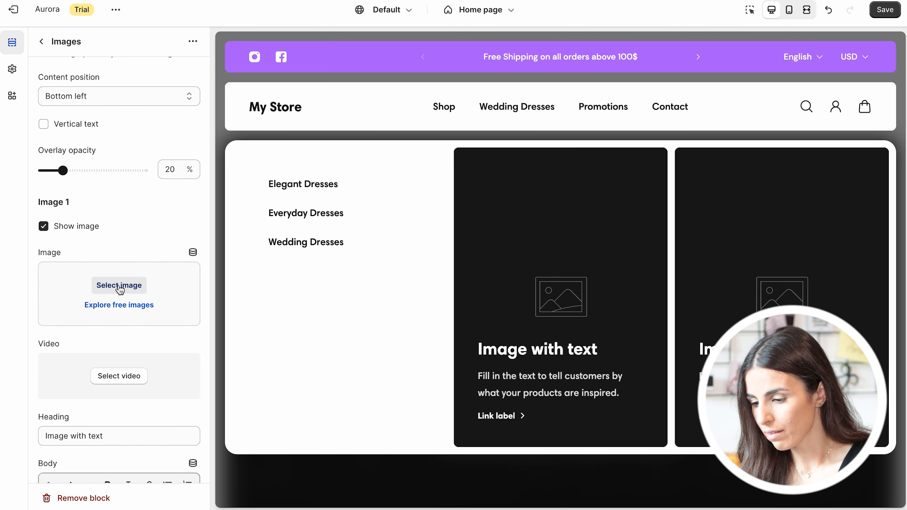
left_click(118, 285)
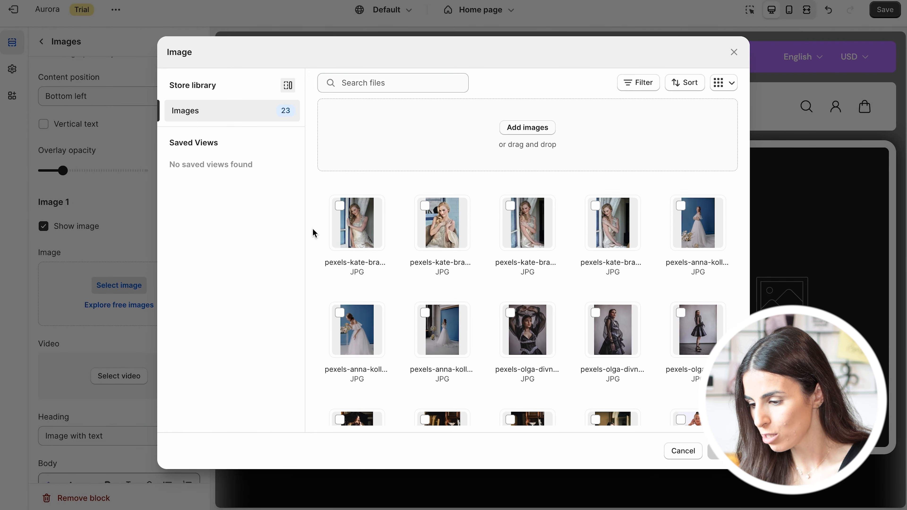
left_click(357, 223)
left_click(722, 450)
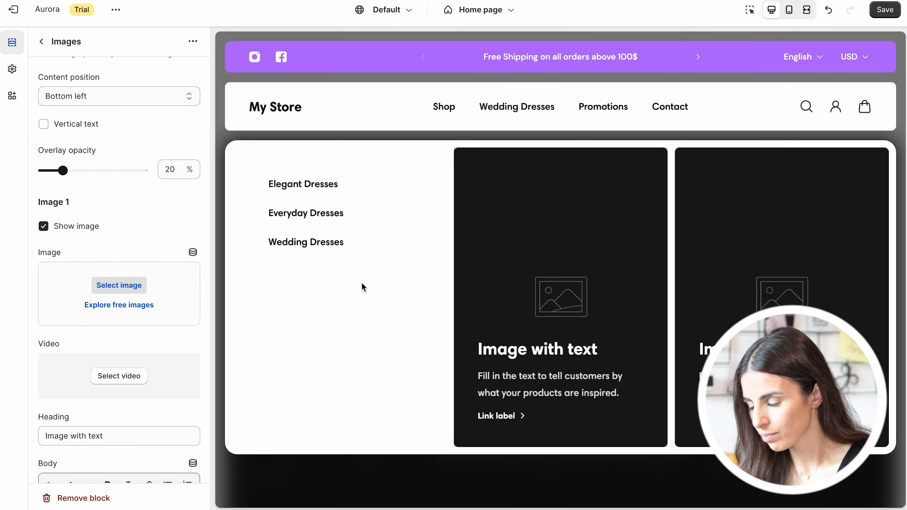
Examine the text, link and visibility settings for the Images block's Image 1 through Image 4.
scroll(103, 377, "down", 5)
scroll(104, 378, "down", 4)
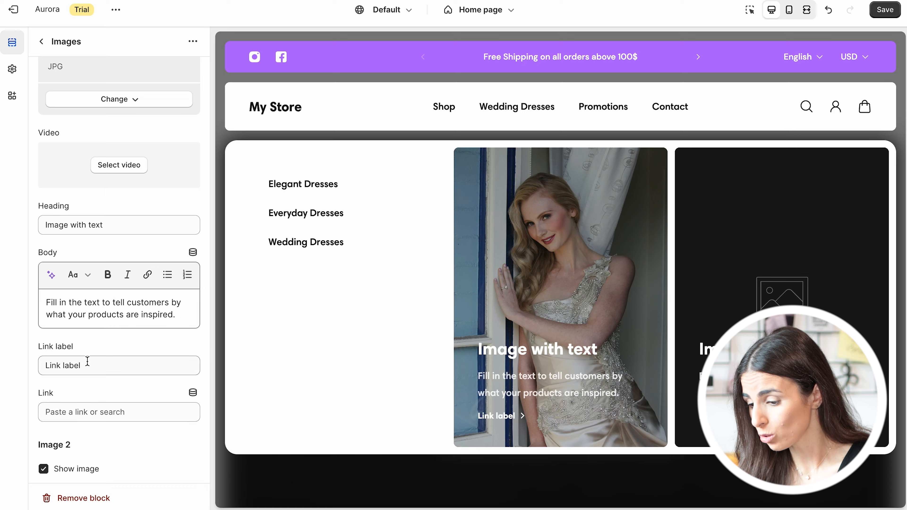
scroll(73, 321, "down", 10)
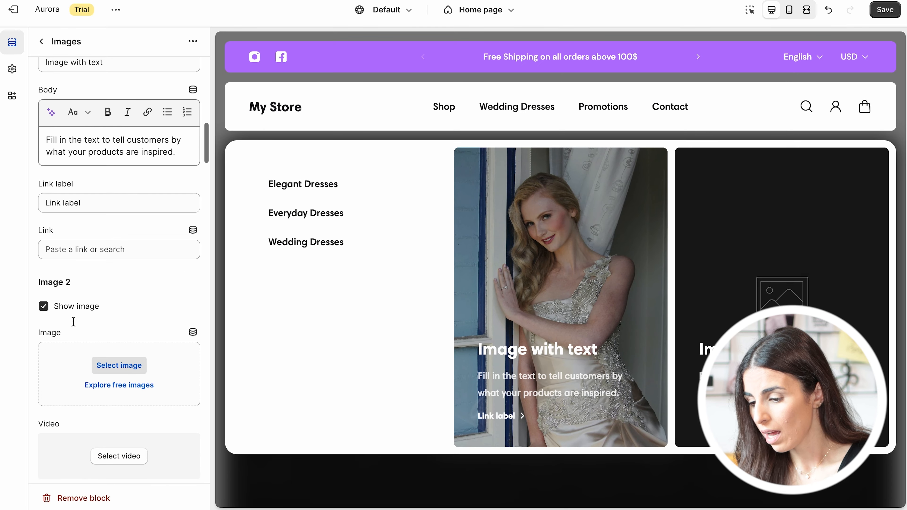
scroll(73, 320, "down", 10)
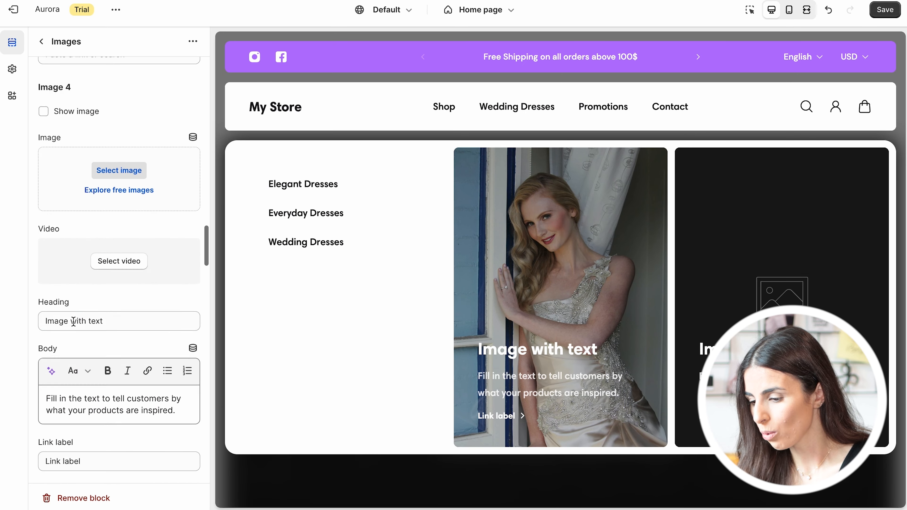
scroll(73, 321, "up", 20)
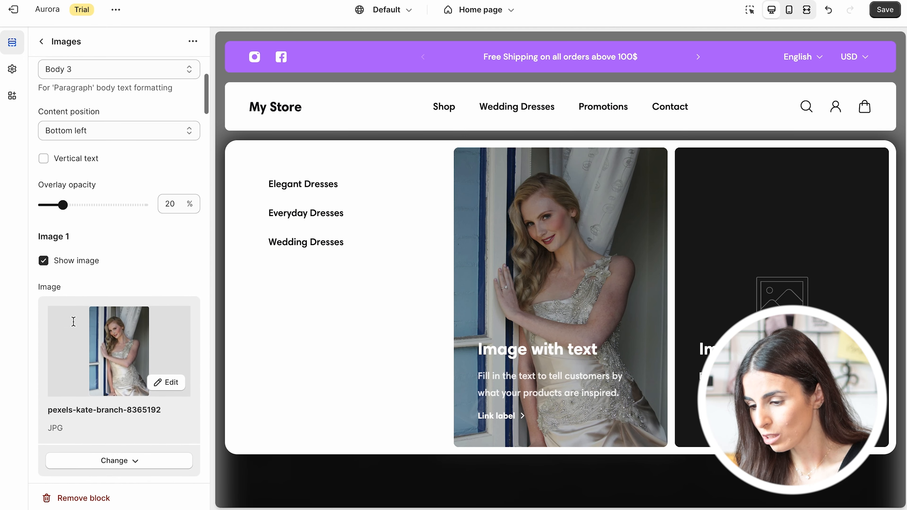
Set the Images block's desktop cards per row to 3 and leave the block's settings.
scroll(73, 320, "up", 7)
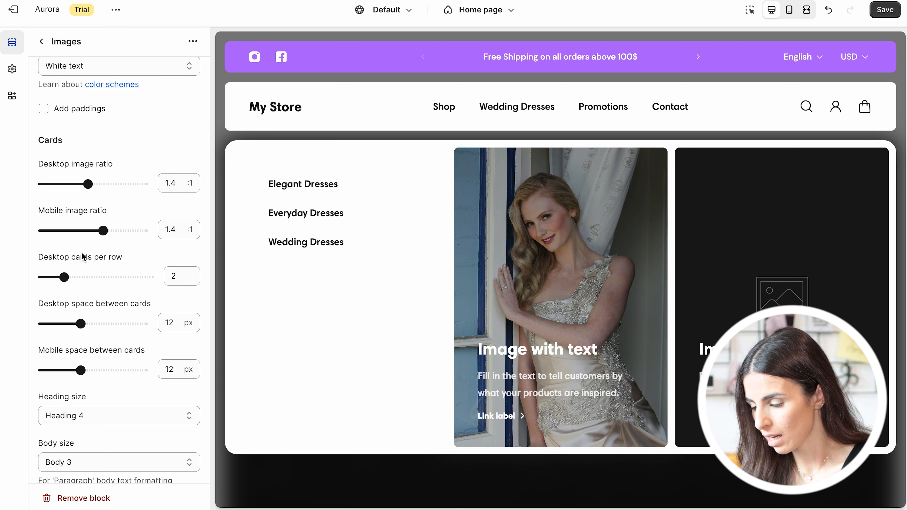
left_click_drag(65, 276, 86, 277)
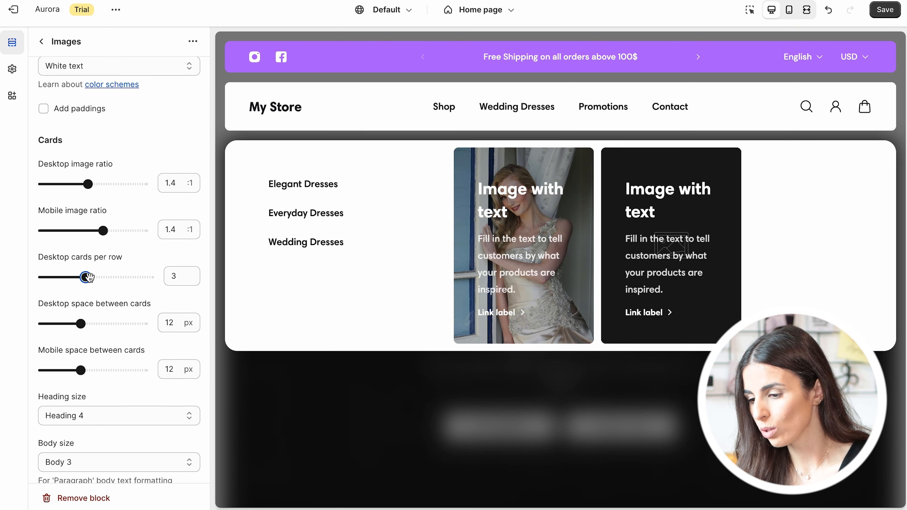
left_click(41, 41)
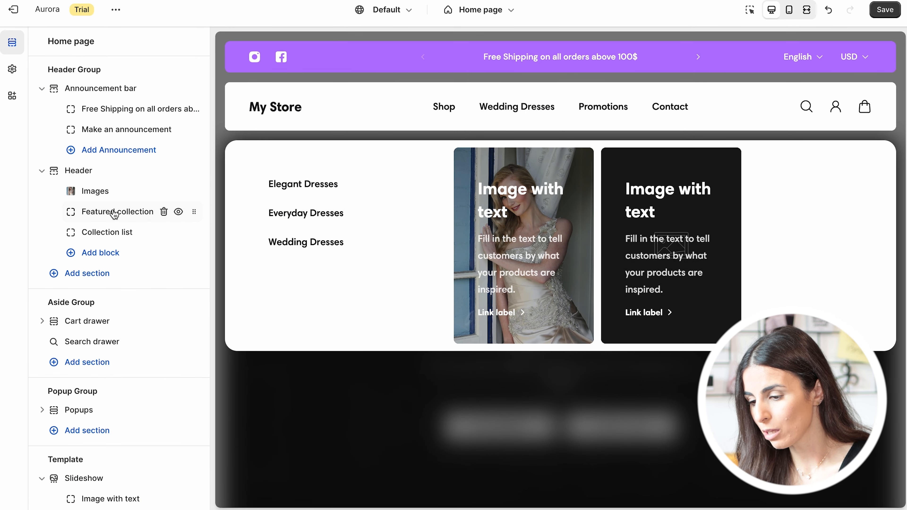
Link the header's Featured collection block to the Wedding Dresses menu item and preview its mega menu.
left_click(114, 213)
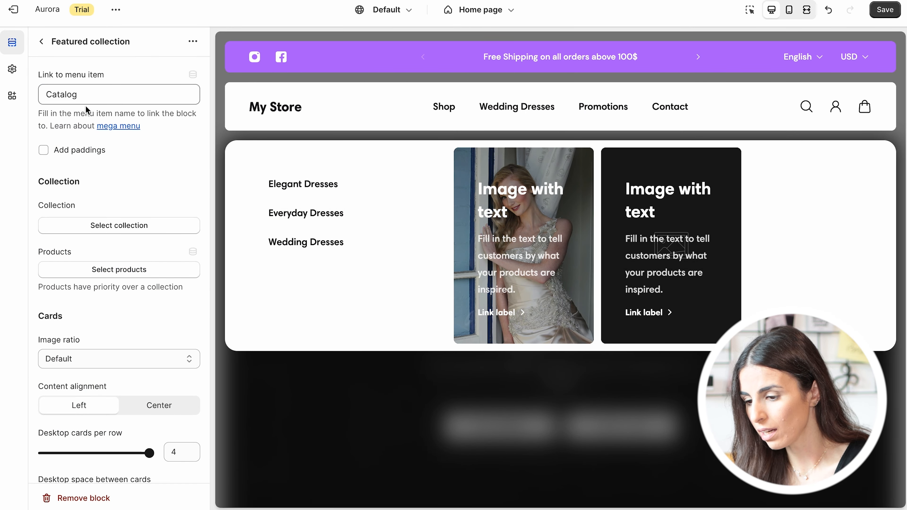
left_click_drag(80, 94, 51, 94)
type("Wedding Dresses")
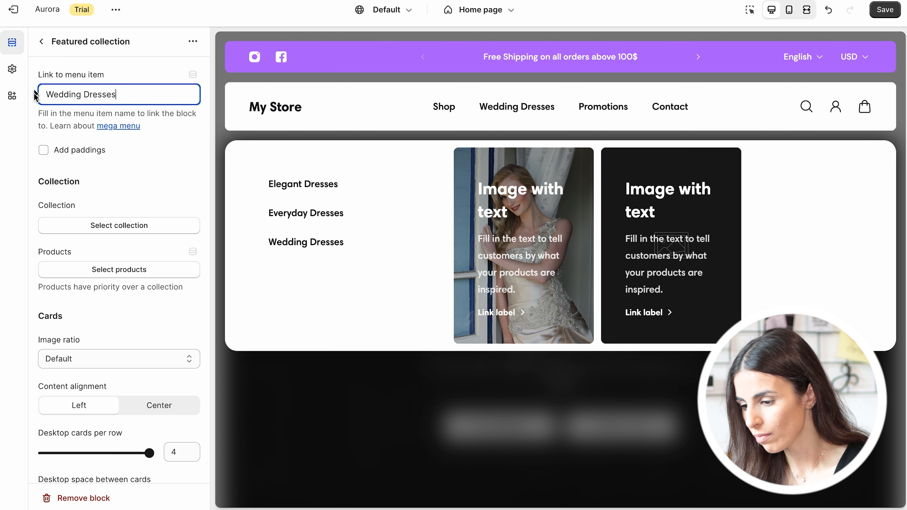
left_click(125, 179)
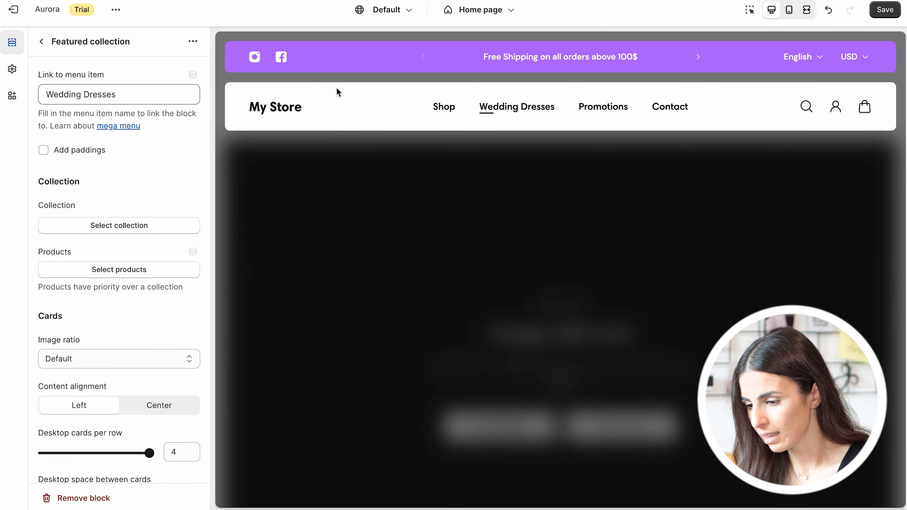
mouse_move(511, 117)
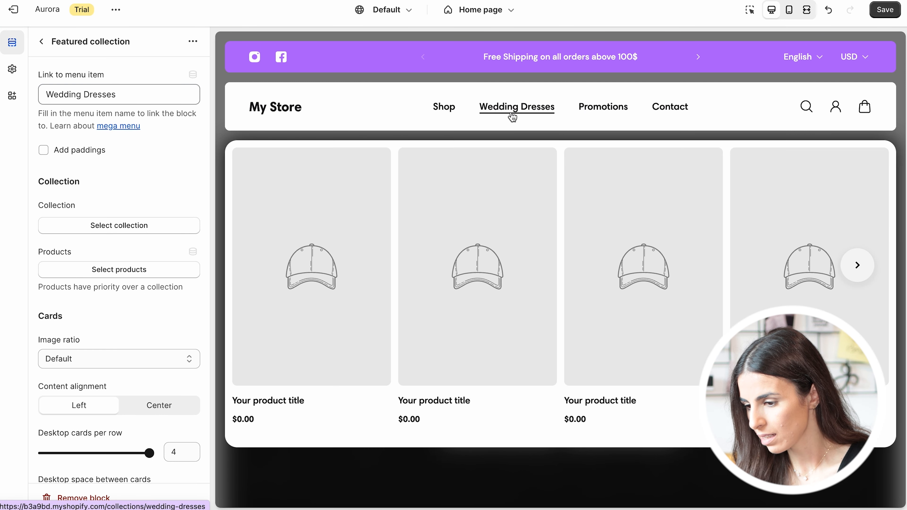
Assign the Wedding Dresses collection to the Featured collection block.
left_click(87, 228)
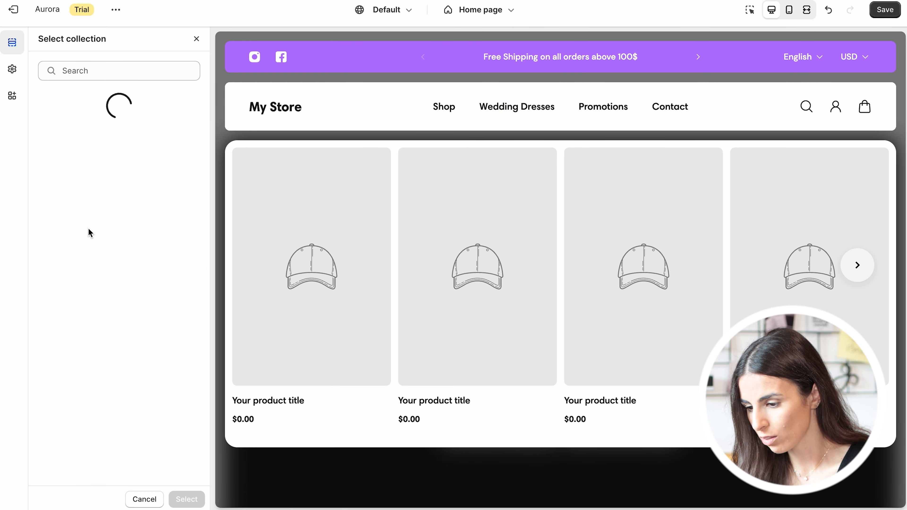
left_click(93, 249)
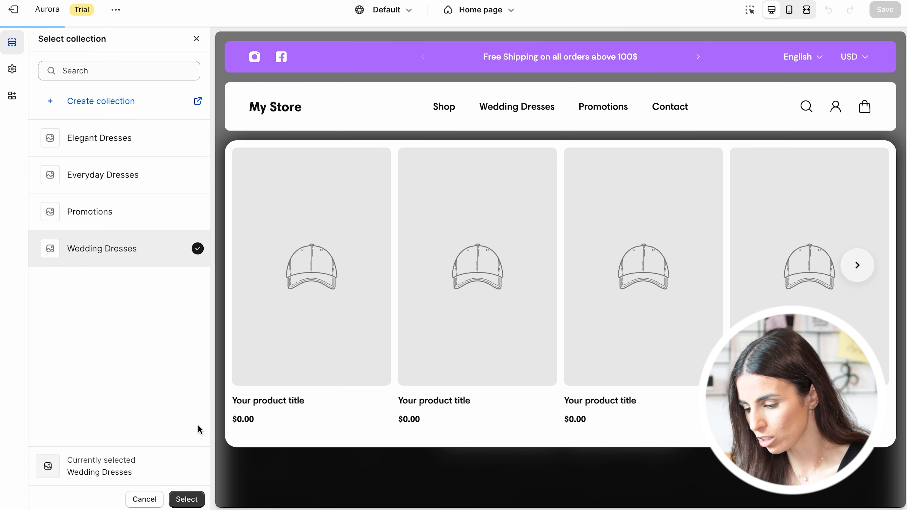
left_click(187, 498)
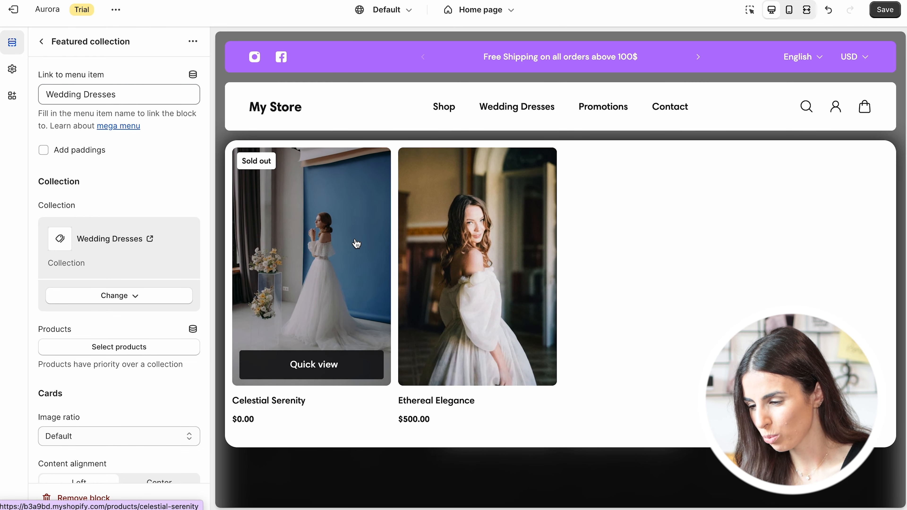
Try 3 and then 2 desktop cards per row in the Featured collection block.
scroll(76, 314, "down", 8)
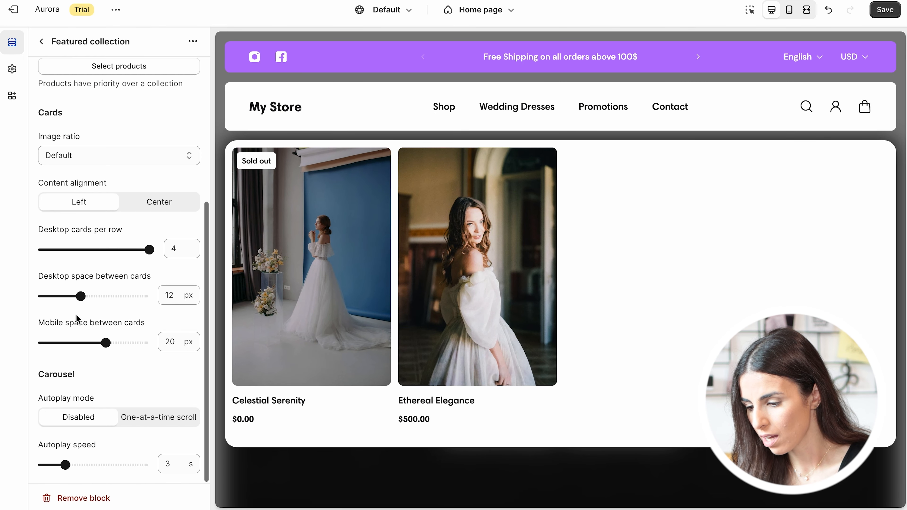
left_click(87, 252)
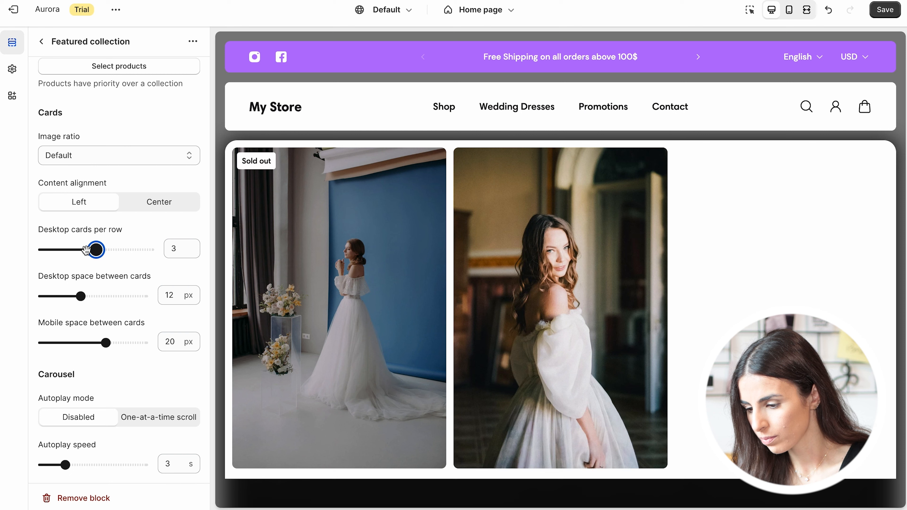
left_click_drag(86, 250, 68, 251)
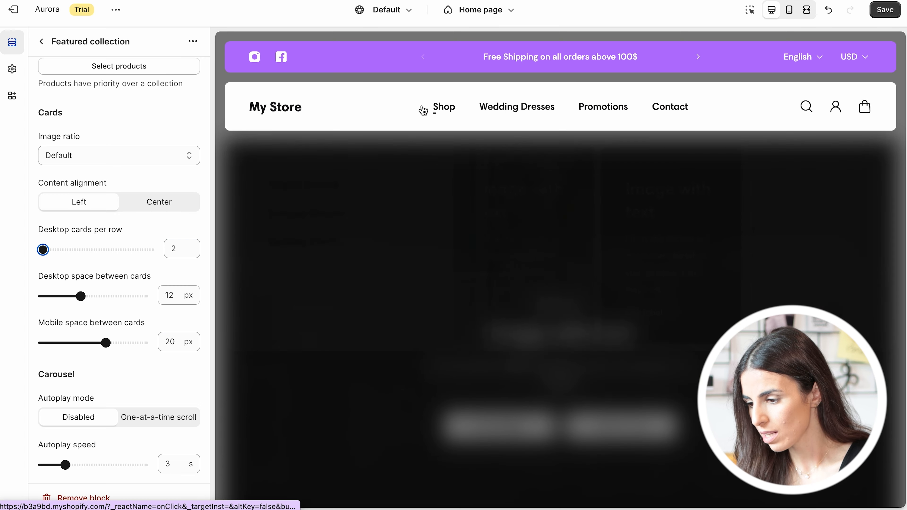
mouse_move(443, 114)
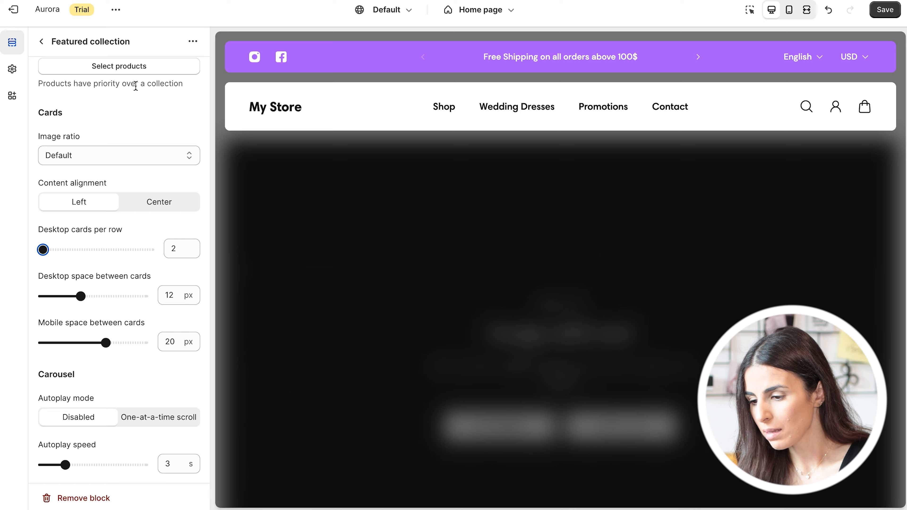
Add the Ethereal Elegance product to the Featured collection block's products.
left_click(136, 66)
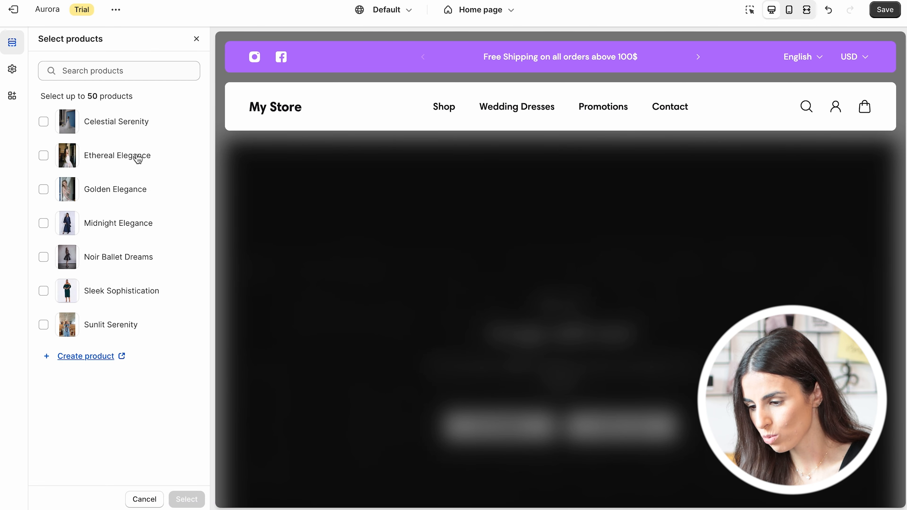
left_click(138, 157)
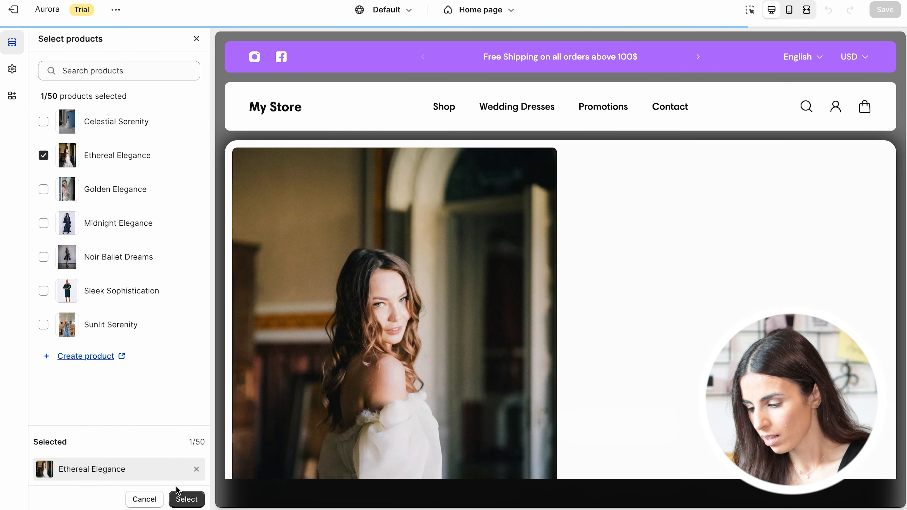
left_click(186, 499)
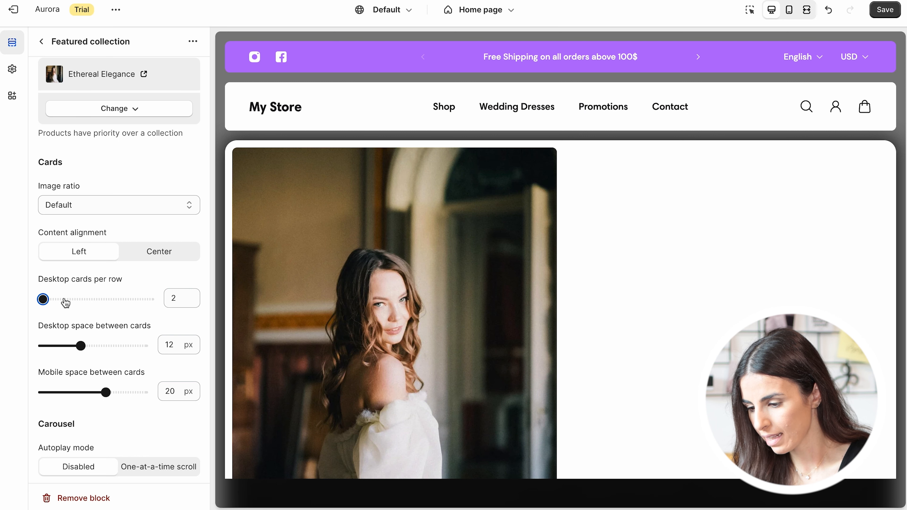
Set the Featured collection block's desktop cards per row to 3.
left_click_drag(63, 300, 95, 299)
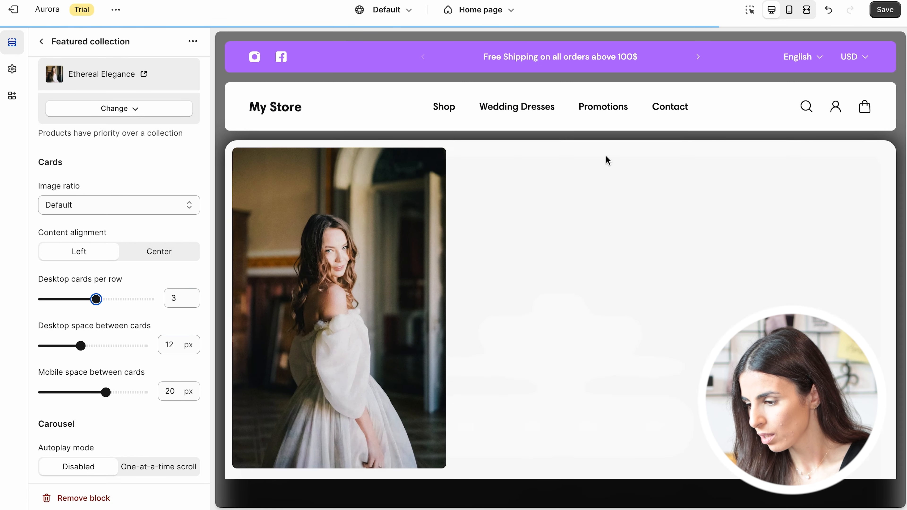
scroll(112, 134, "up", 1)
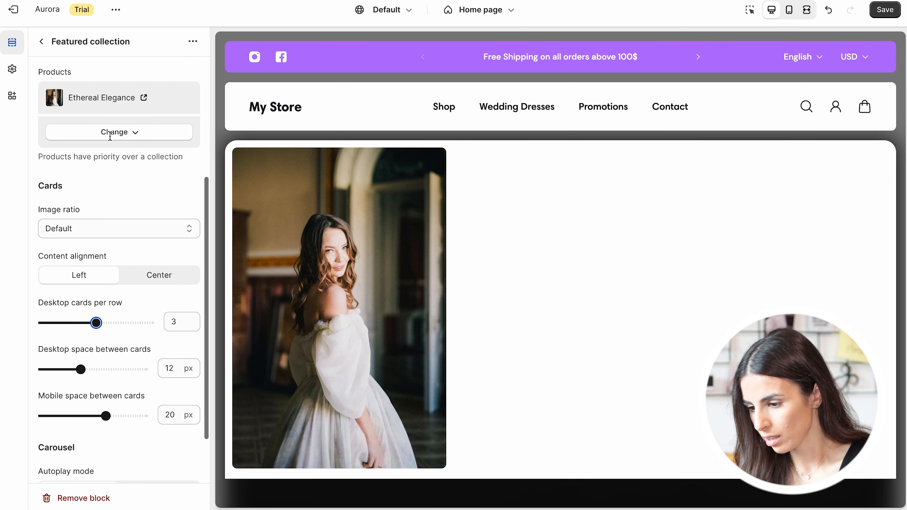
left_click(113, 135)
left_click(111, 157)
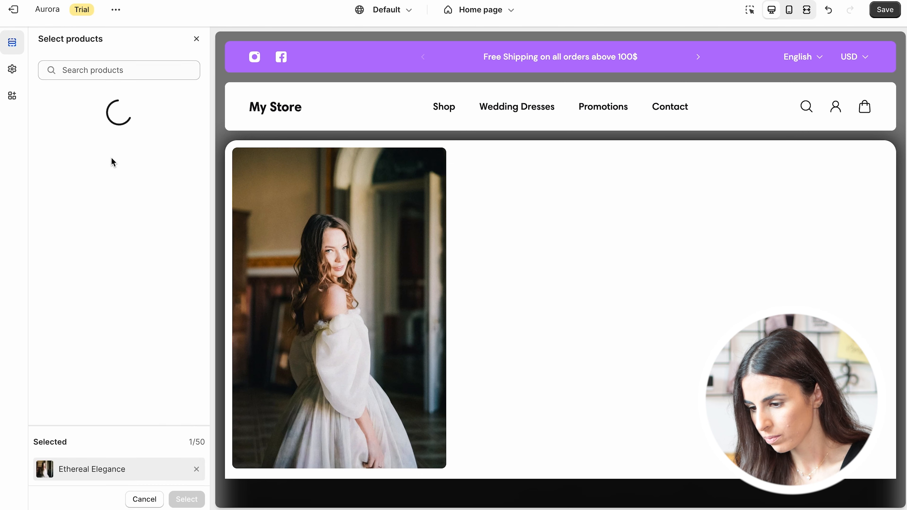
left_click(196, 39)
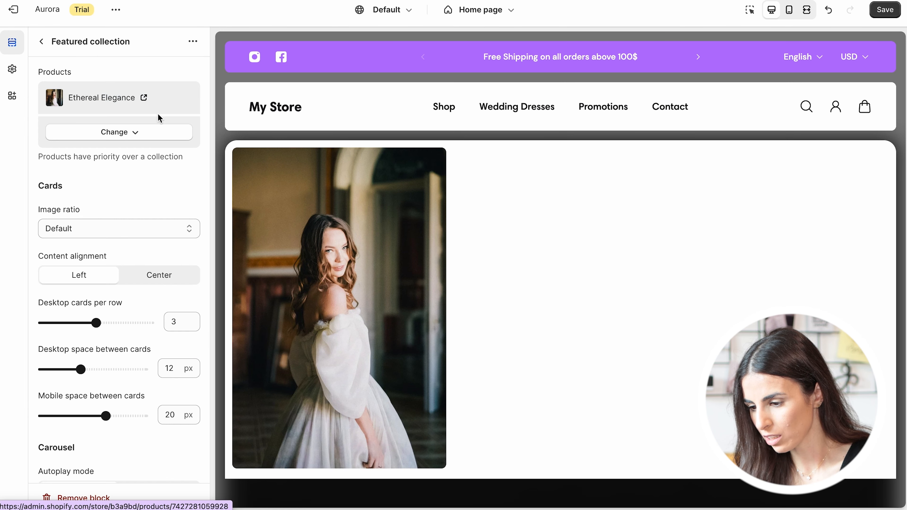
Remove all individually selected products from the Featured collection block.
scroll(157, 114, "up", 3)
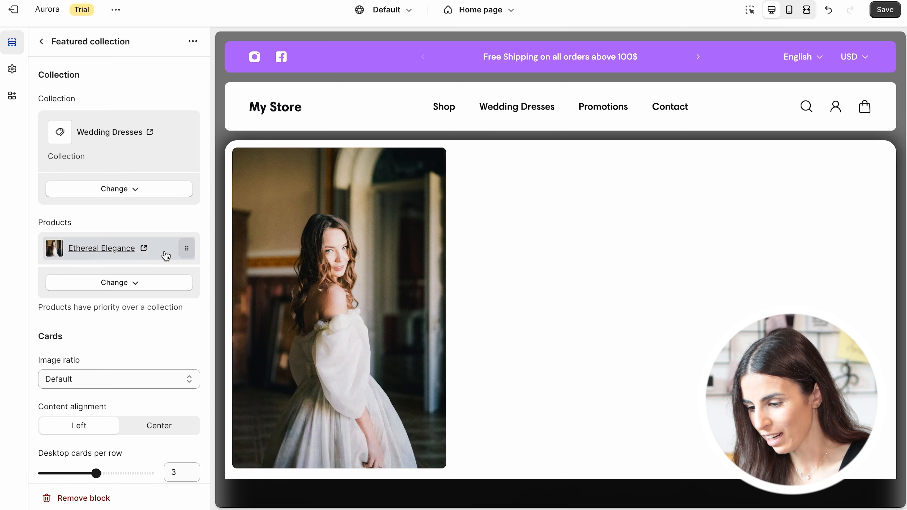
left_click(145, 285)
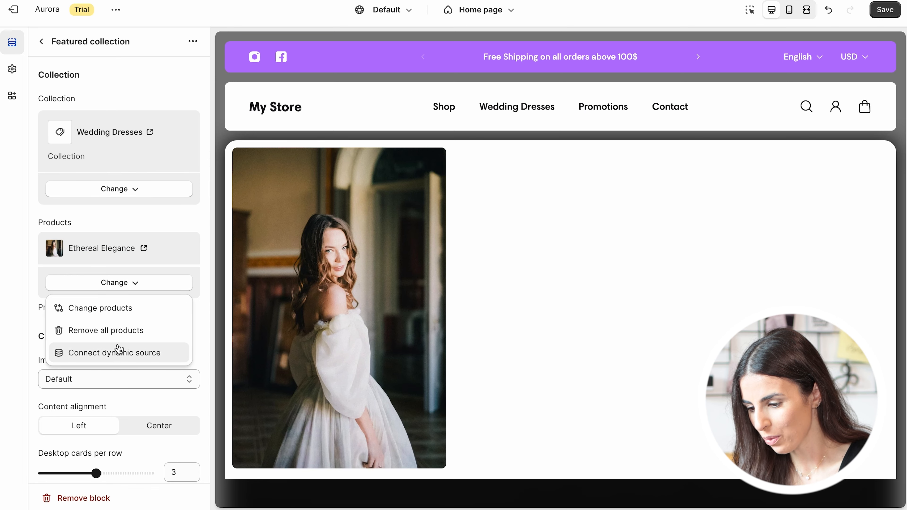
left_click(111, 330)
Change the Featured collection block's collection to Elegant Dresses.
left_click(128, 184)
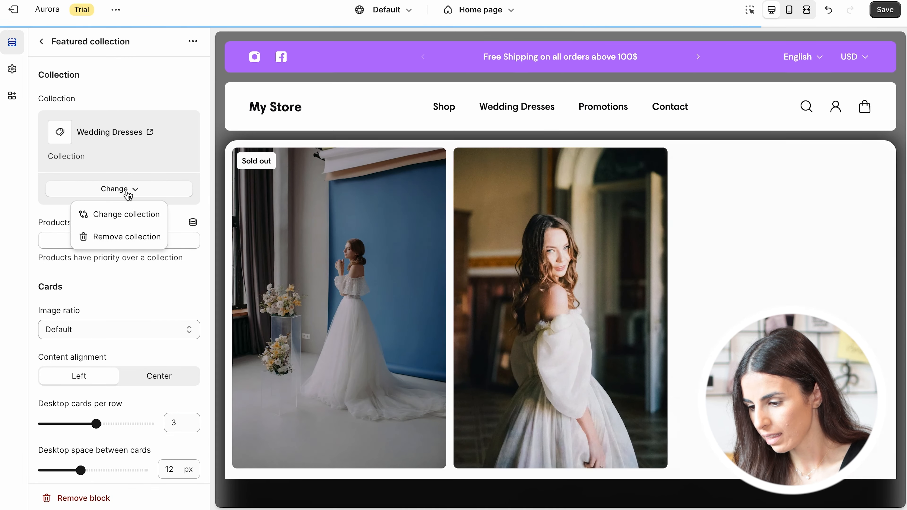
left_click(126, 213)
left_click(126, 144)
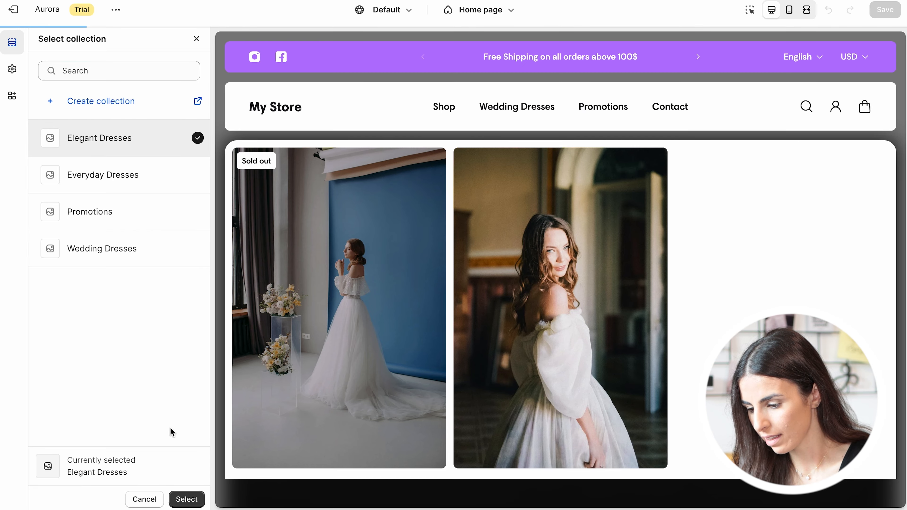
left_click(186, 499)
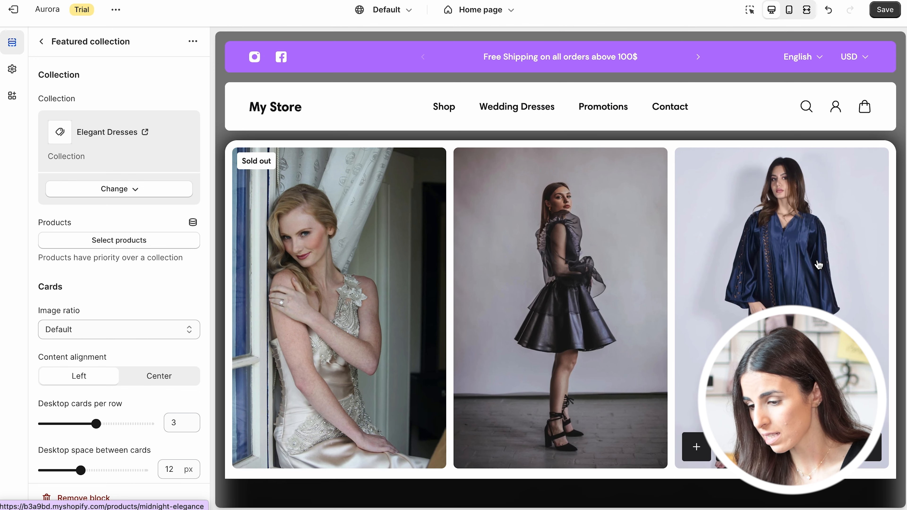
Set the Featured collection carousel's autoplay mode to One-at-a-time scroll and leave the block's settings.
scroll(54, 282, "down", 5)
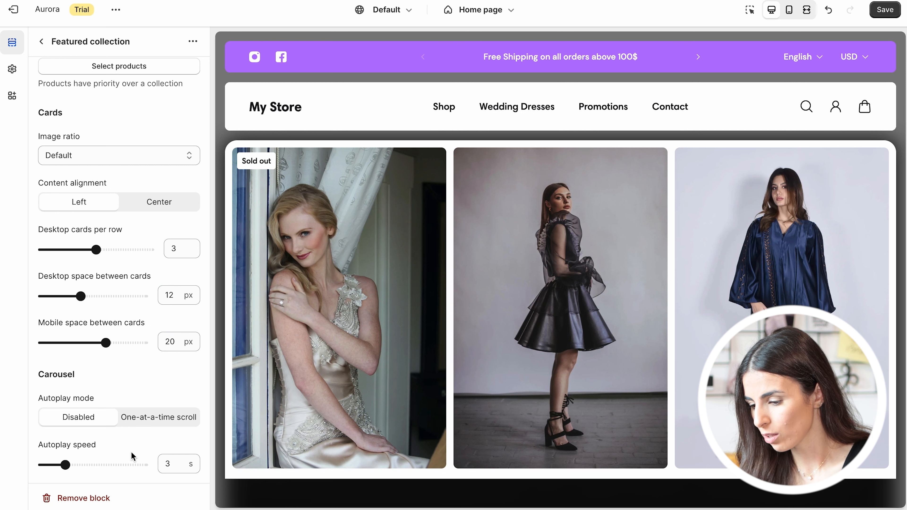
left_click(169, 425)
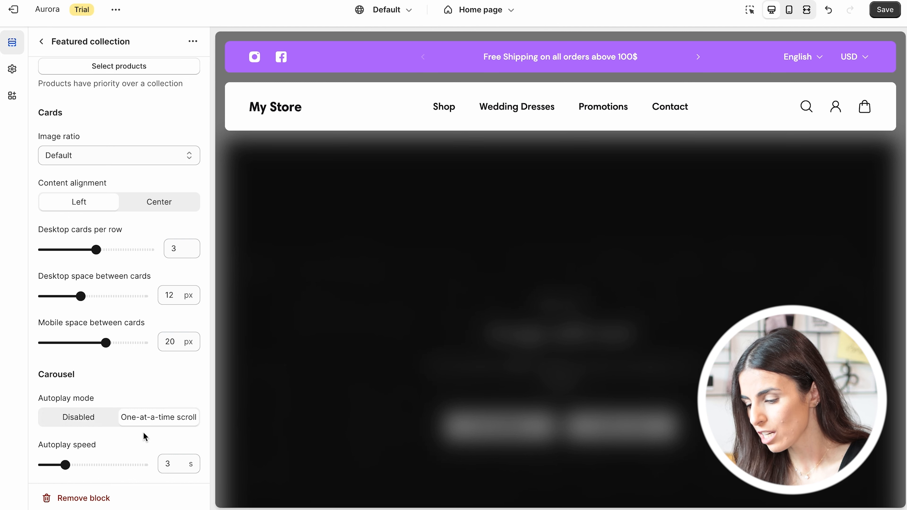
left_click(76, 424)
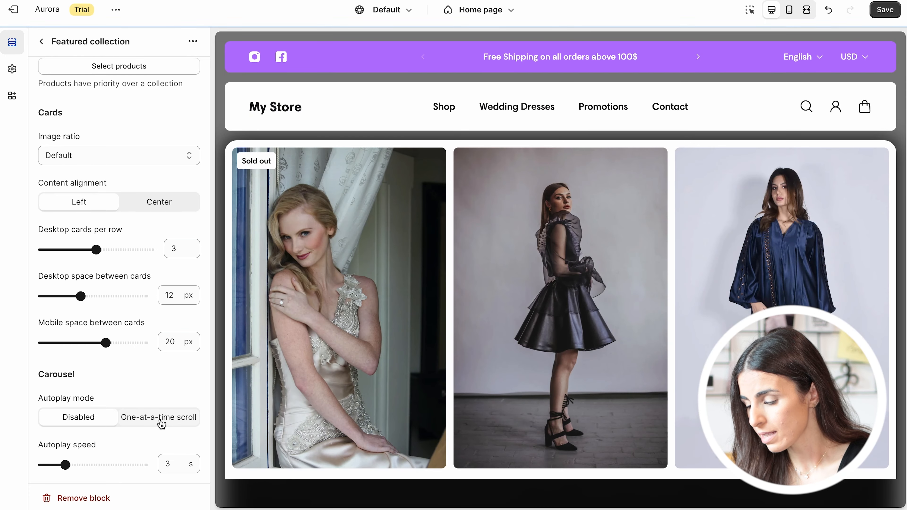
left_click(161, 423)
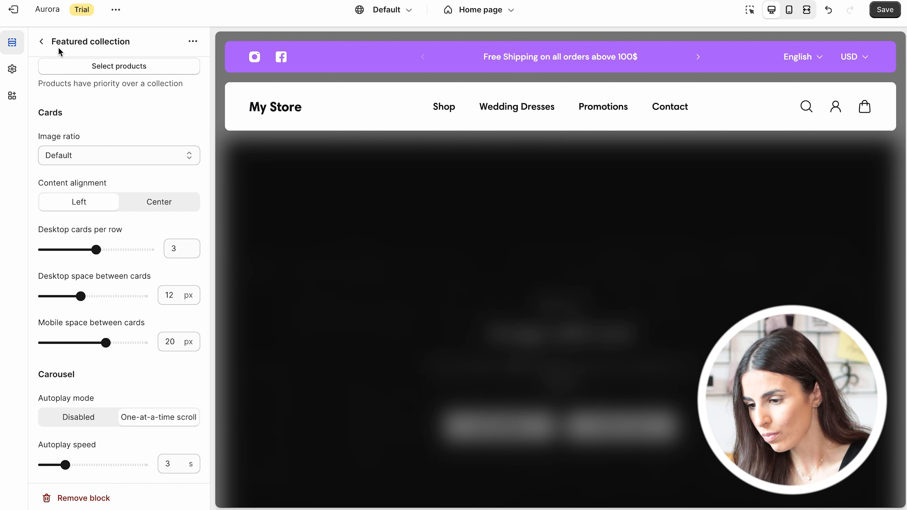
left_click(42, 41)
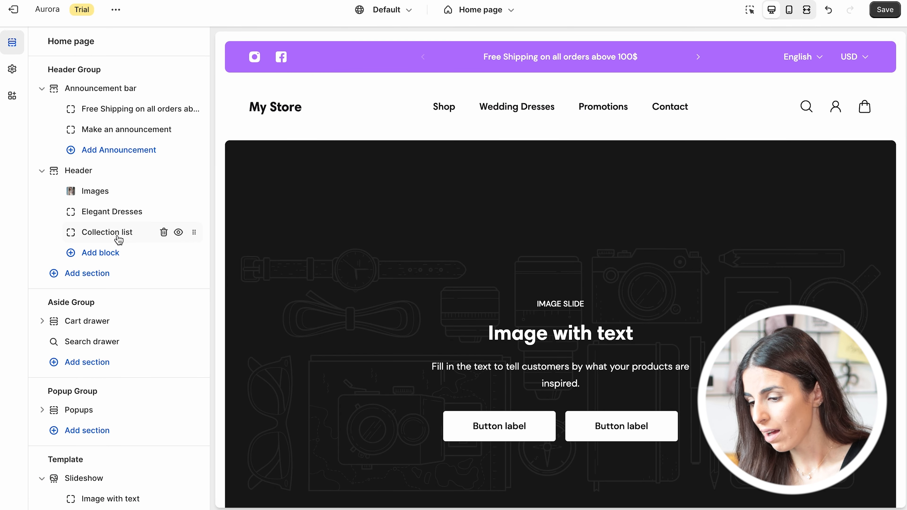
Examine the layout, card and carousel settings of the header's Collection list block.
left_click(107, 232)
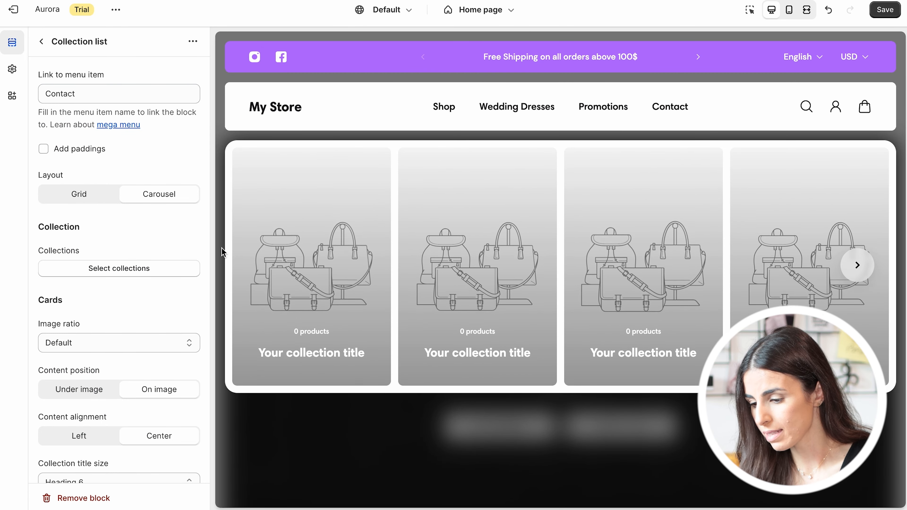
scroll(110, 237, "down", 1)
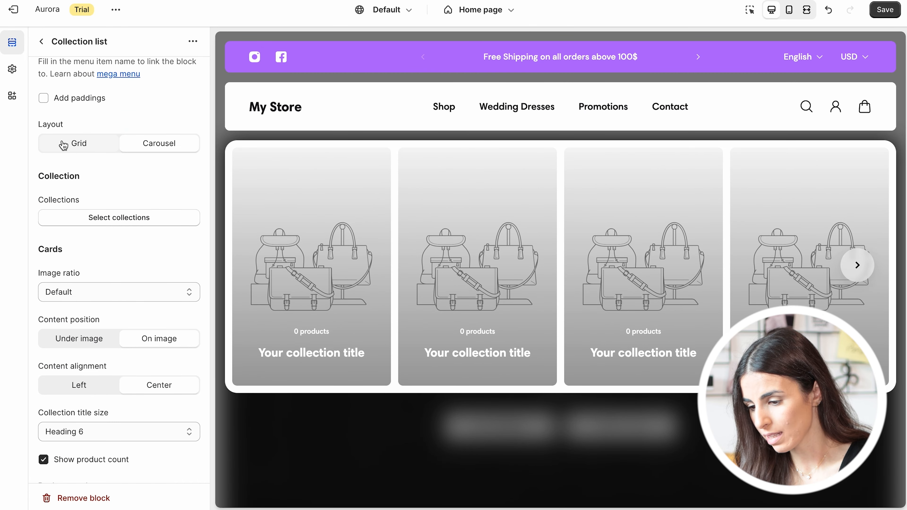
scroll(104, 243, "down", 5)
scroll(107, 250, "down", 2)
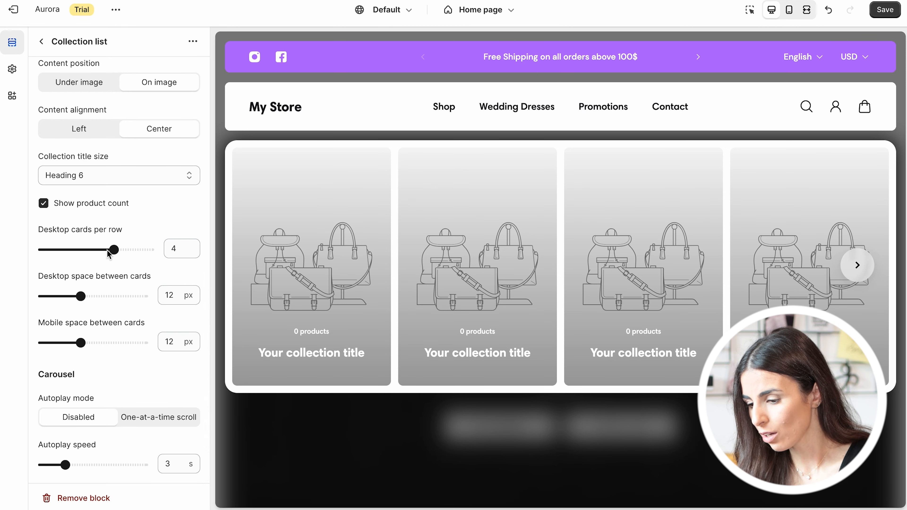
scroll(107, 250, "up", 1)
scroll(106, 249, "down", 1)
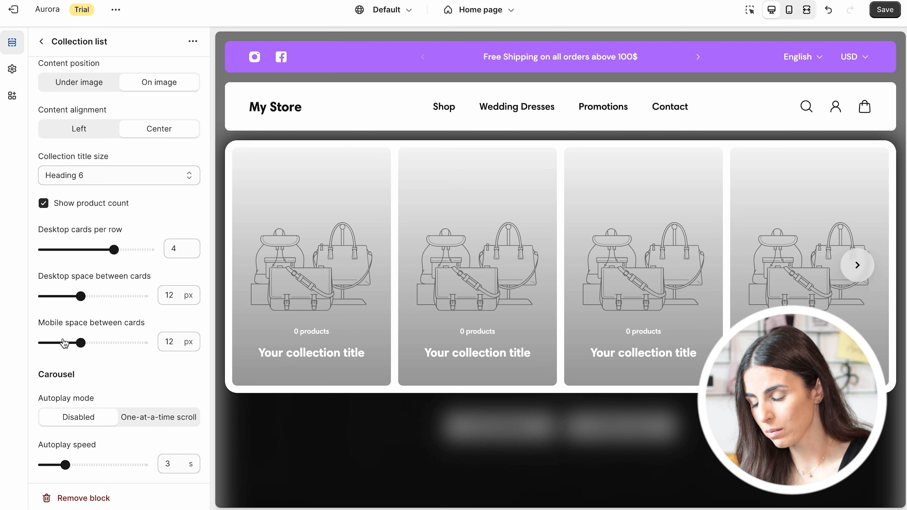
Set the Collection list block's layout to Grid and select the Elegant Dresses, Everyday Dresses, Promotions and Wedding Dresses collections.
scroll(64, 343, "up", 9)
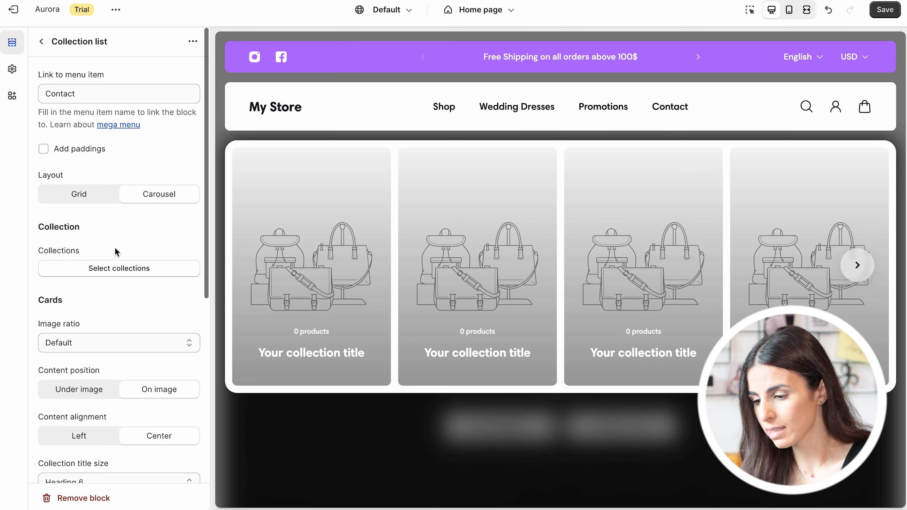
left_click(92, 196)
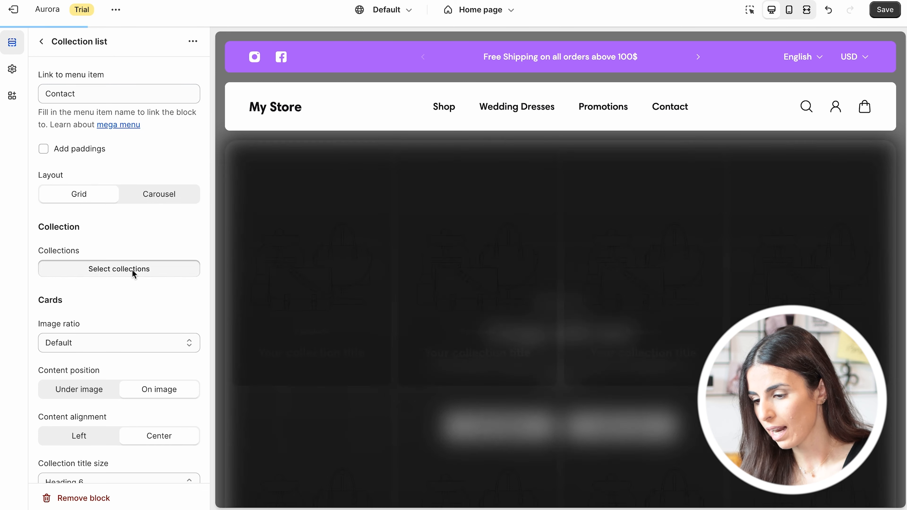
left_click(132, 269)
left_click(43, 122)
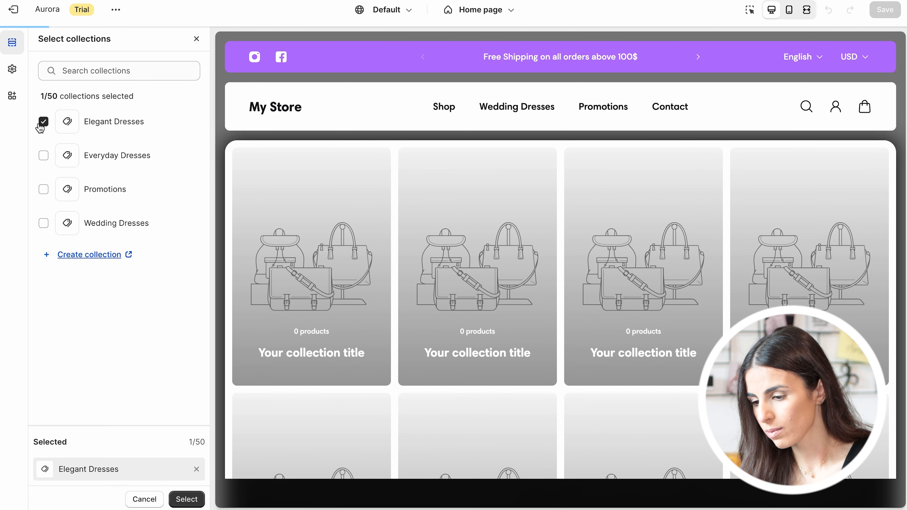
left_click(43, 156)
left_click(43, 189)
left_click(43, 223)
left_click(186, 498)
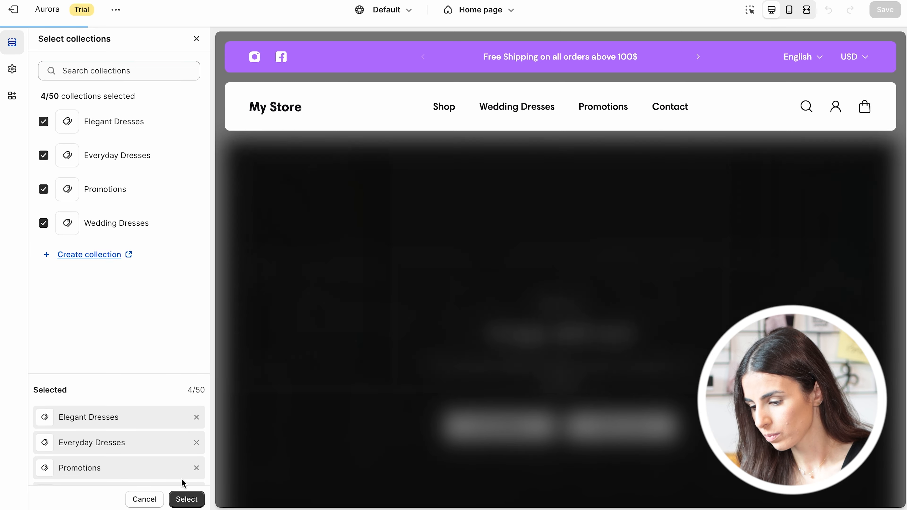
Set the collection cards' image ratio to Square and content position to Under image, leaving the block's settings when done.
scroll(89, 225, "down", 8)
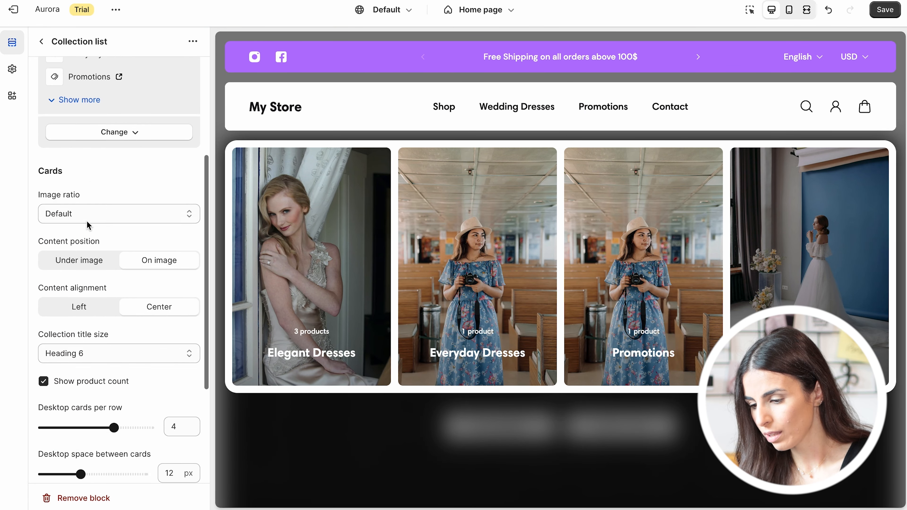
left_click(97, 174)
left_click(92, 188)
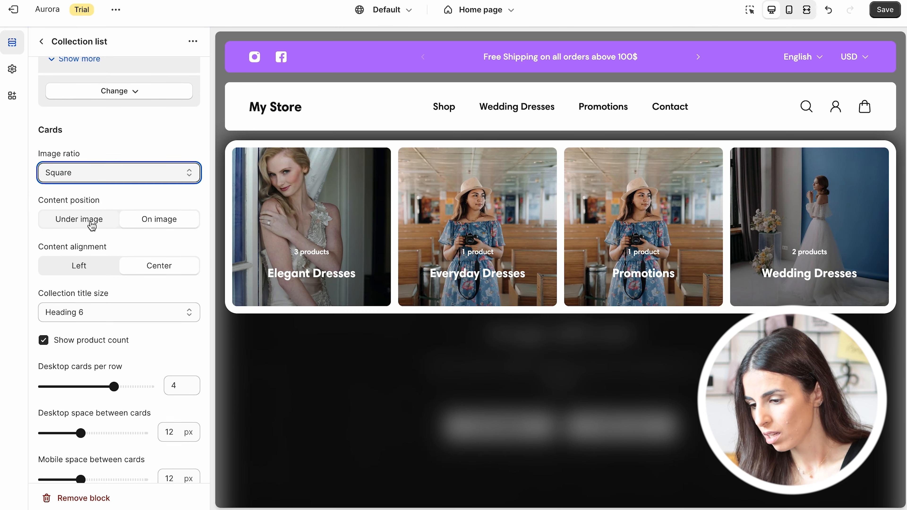
scroll(91, 223, "down", 1)
left_click(81, 181)
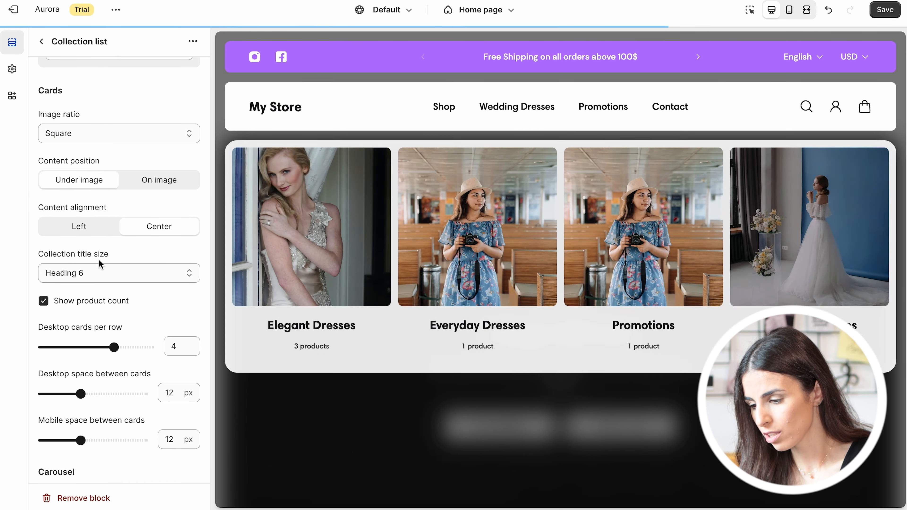
scroll(104, 306, "down", 2)
scroll(104, 306, "down", 1)
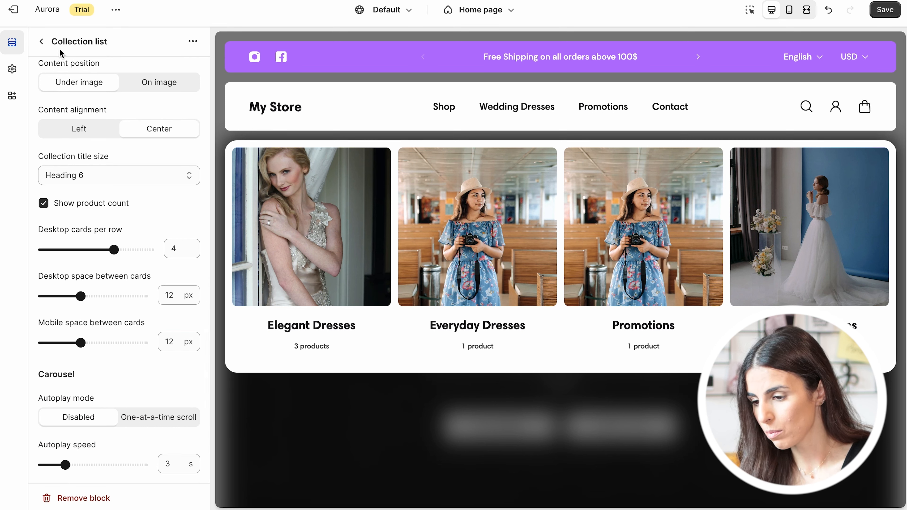
left_click(41, 41)
Collapse the Header and Announcement bar sections in the home page section list.
mouse_move(451, 111)
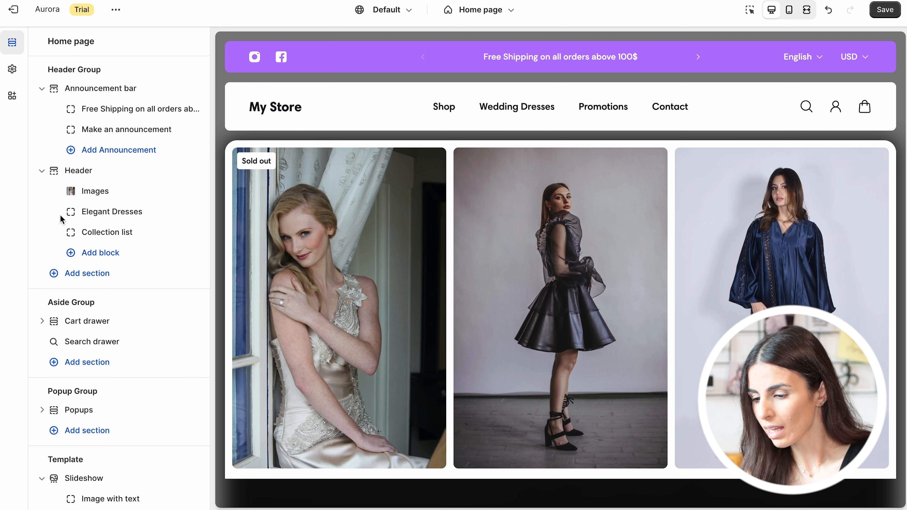
left_click(42, 171)
left_click(42, 89)
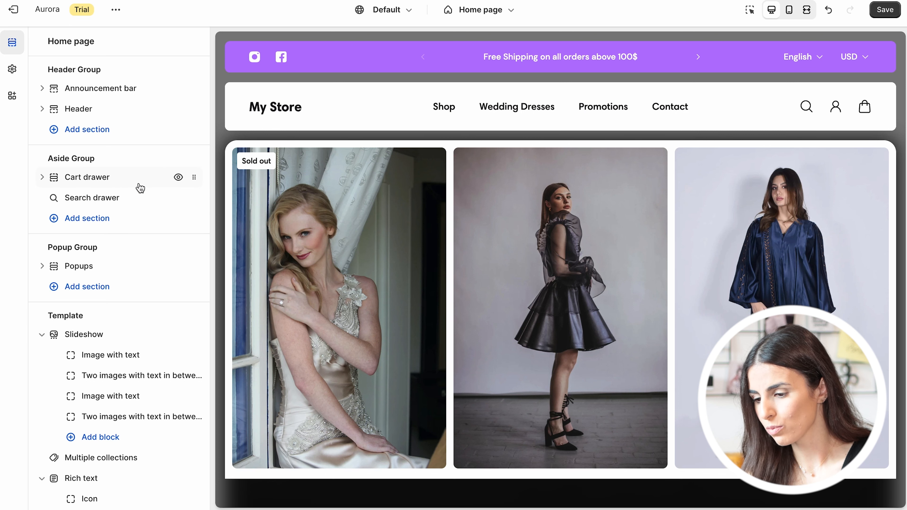
Examine the Cart drawer section's settings and its storefront preview, close the cart preview and return to the section list.
left_click(40, 178)
left_click(95, 177)
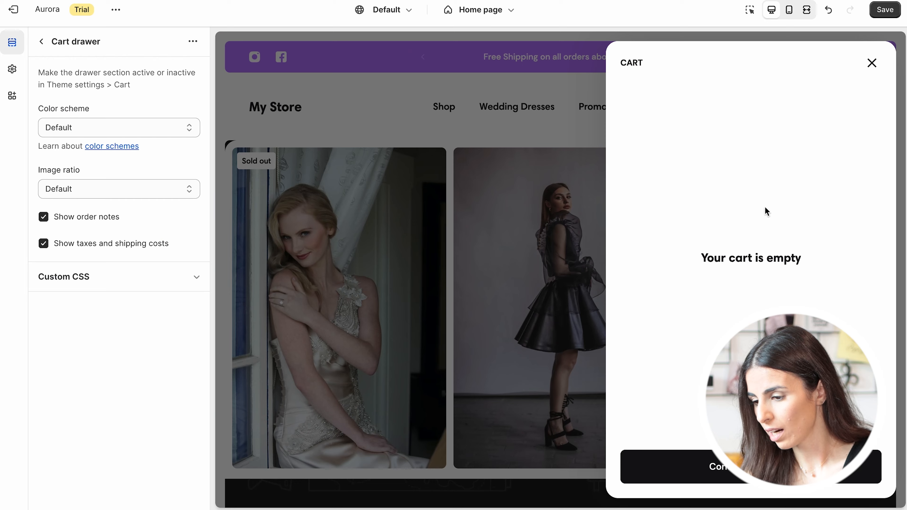
left_click(873, 64)
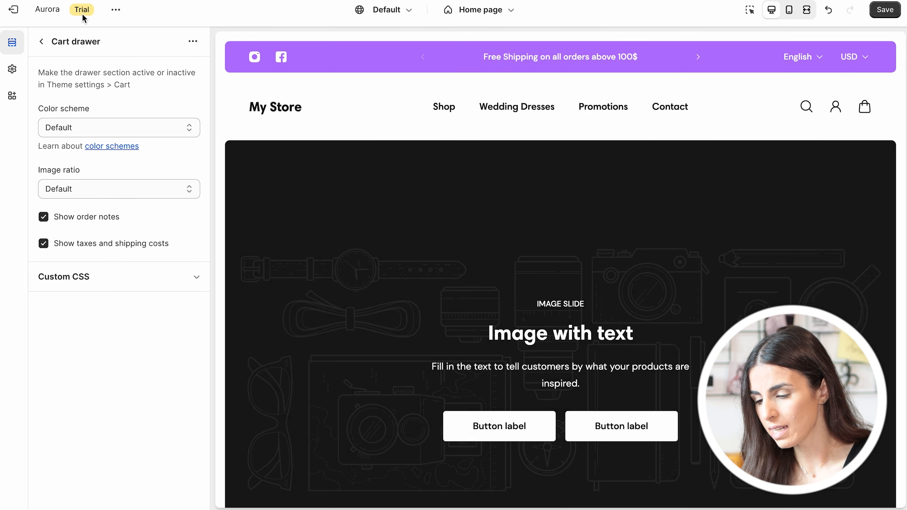
left_click(41, 41)
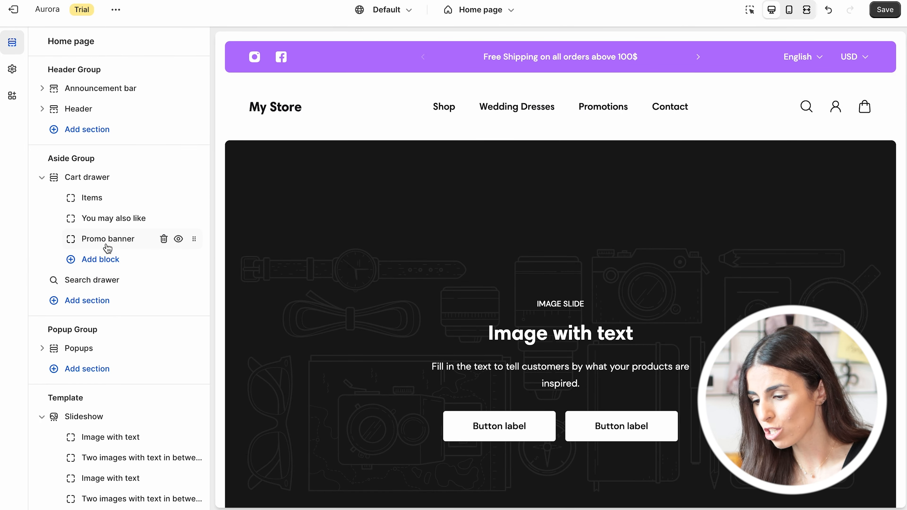
Look through the home page's popup and template sections and the first slideshow slide in the preview.
scroll(107, 245, "down", 2)
scroll(80, 282, "down", 1)
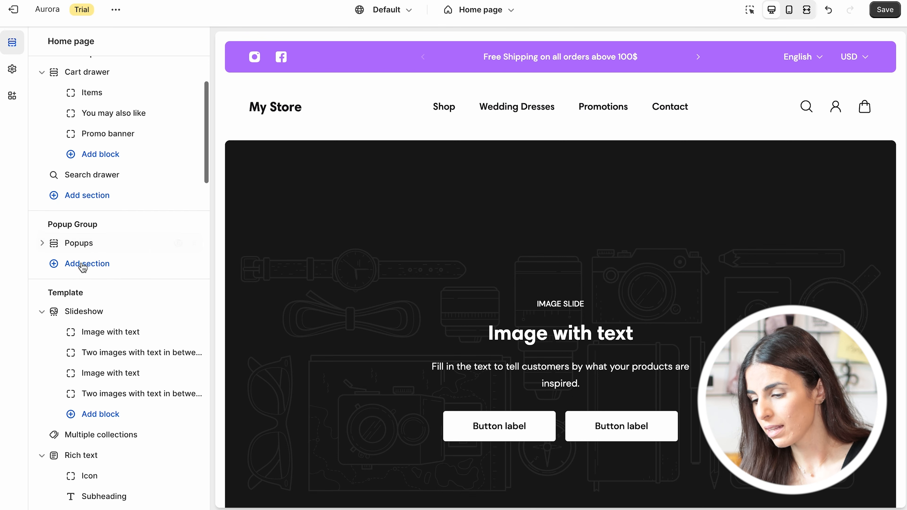
scroll(107, 225, "down", 3)
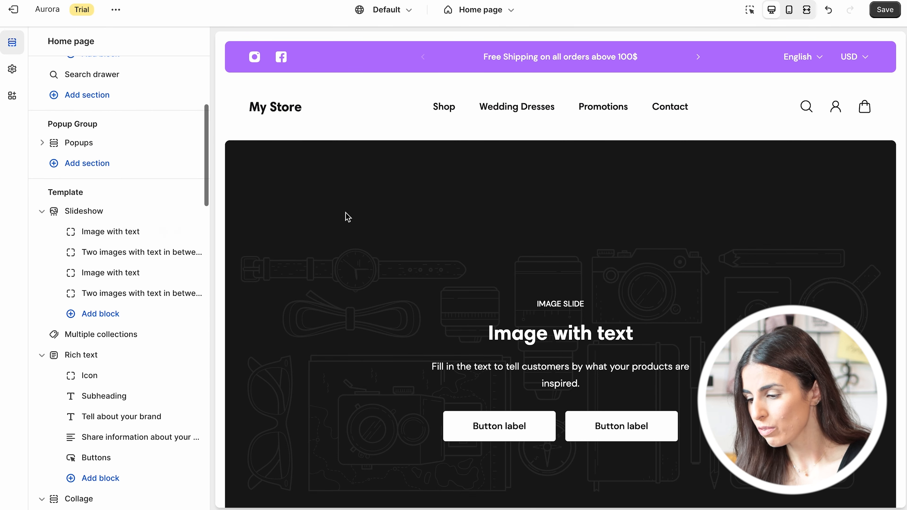
scroll(373, 199, "down", 1)
scroll(372, 201, "down", 1)
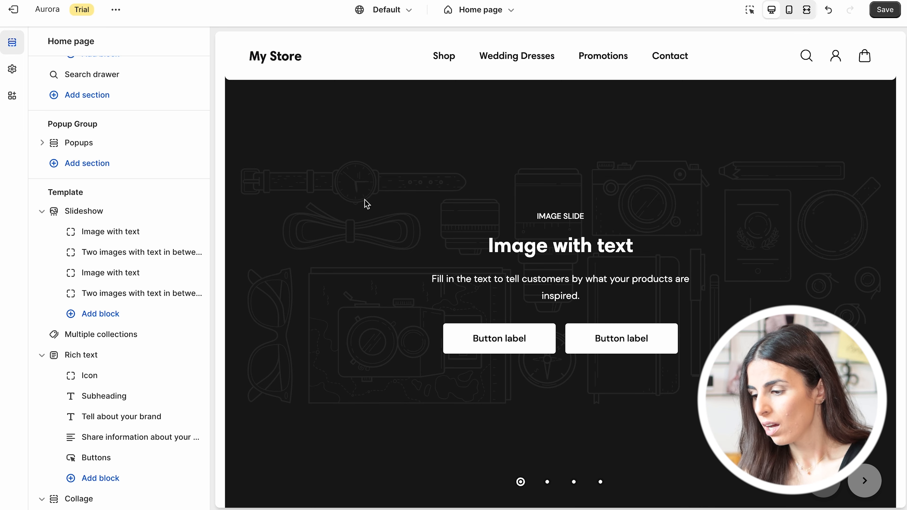
scroll(366, 203, "down", 1)
scroll(367, 204, "up", 3)
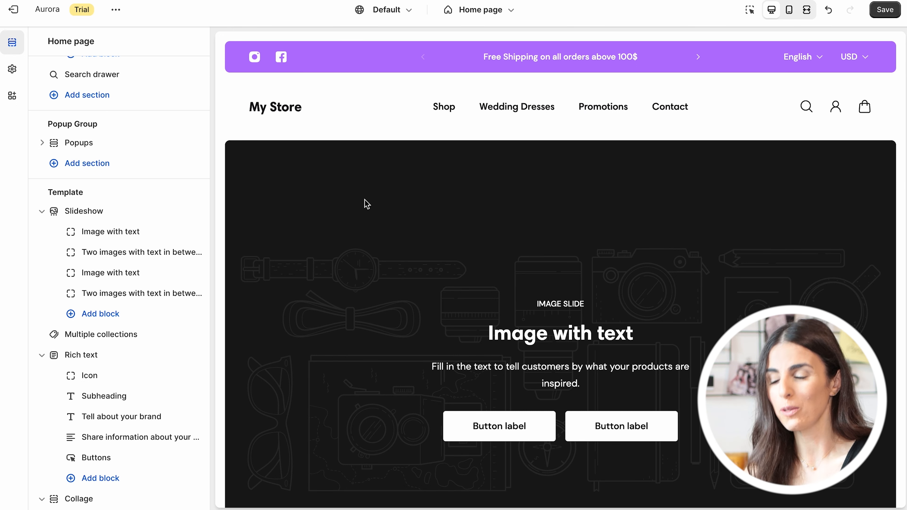
Set the first Image with text slide's desktop image to the first store library photo, the woman in a beaded dress.
left_click(115, 236)
left_click(123, 197)
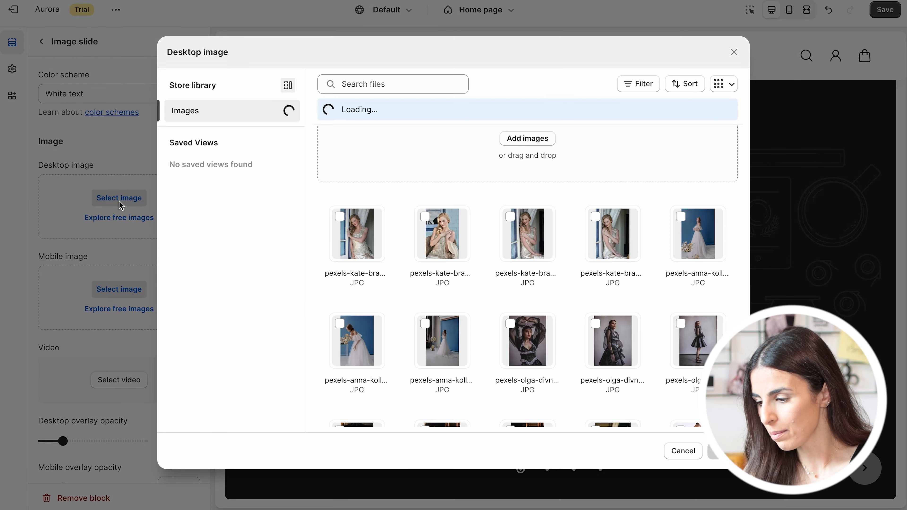
left_click(374, 254)
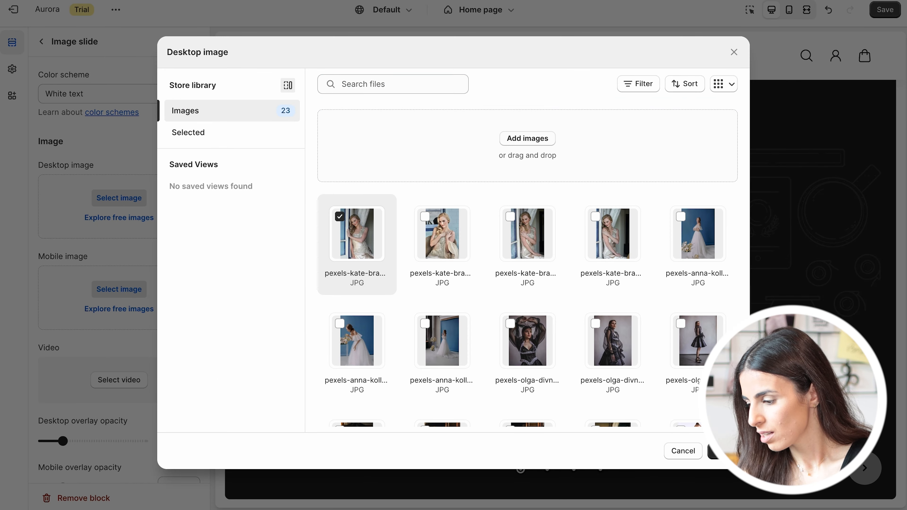
left_click(723, 451)
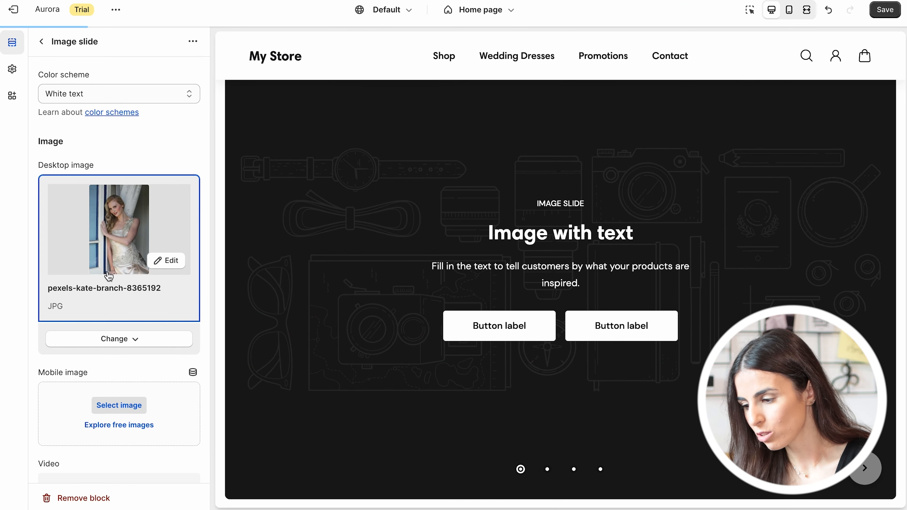
Set the slide's mobile position to Center and mobile alignment to Left, and check the slide in the mobile preview.
scroll(102, 332, "down", 10)
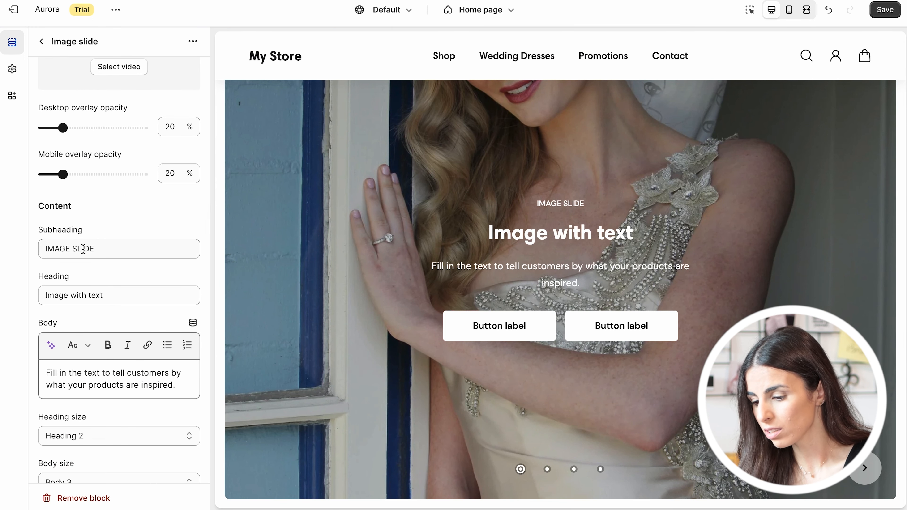
scroll(102, 247, "down", 5)
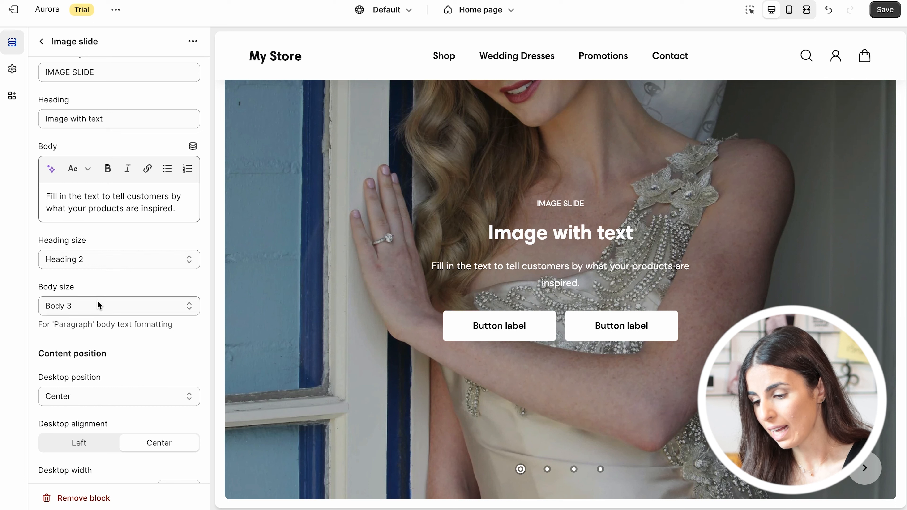
scroll(100, 306, "down", 5)
scroll(85, 351, "down", 1)
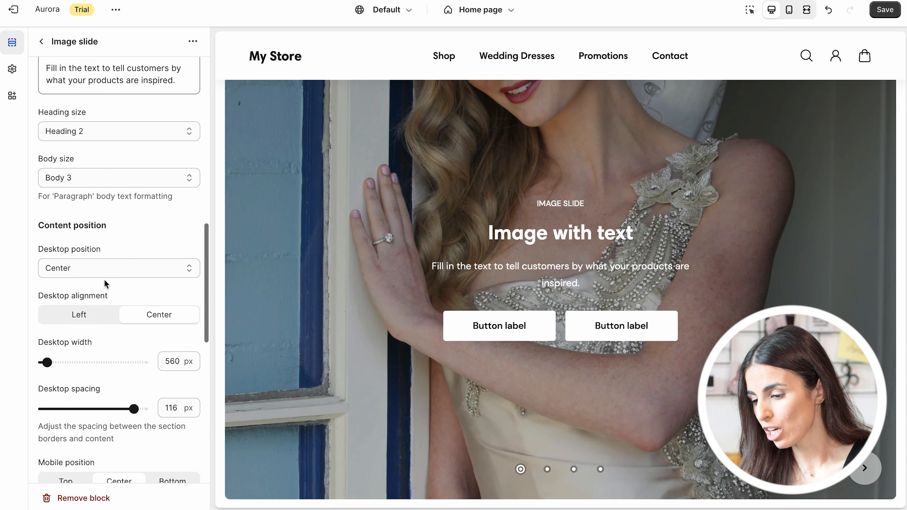
scroll(97, 359, "down", 2)
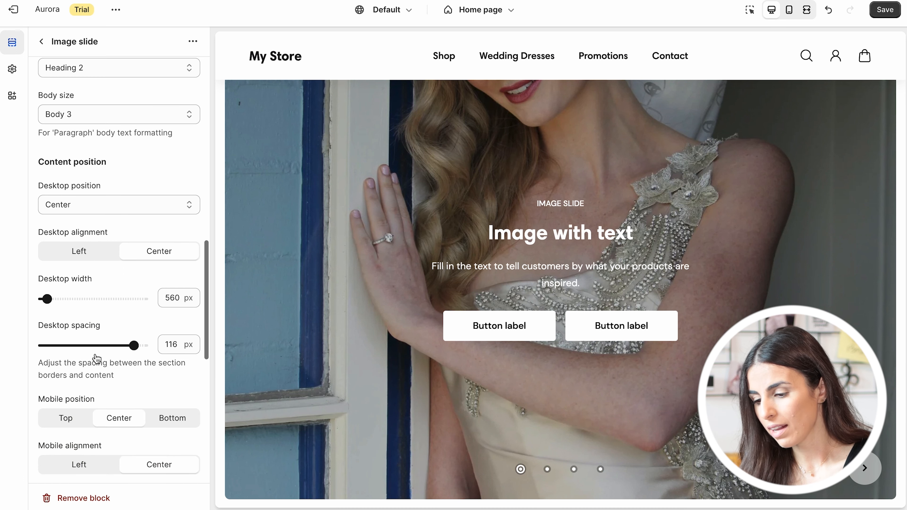
scroll(95, 358, "down", 2)
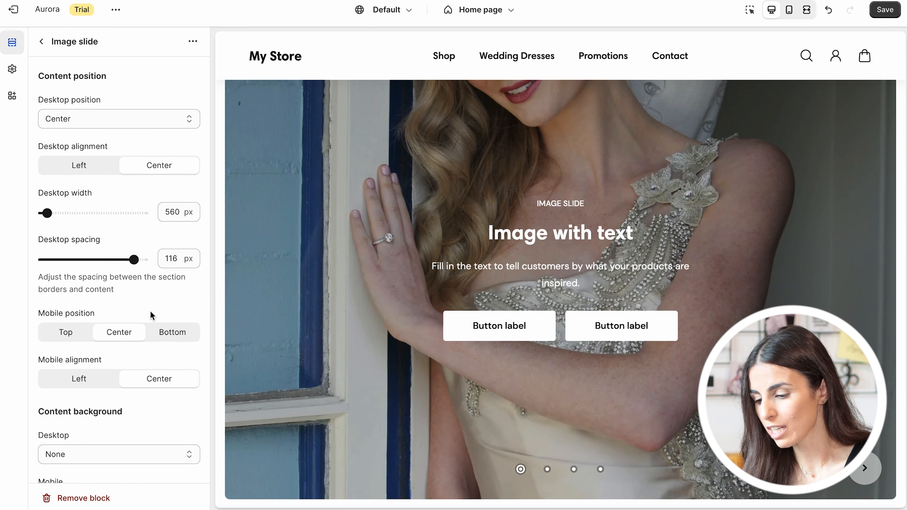
left_click(78, 332)
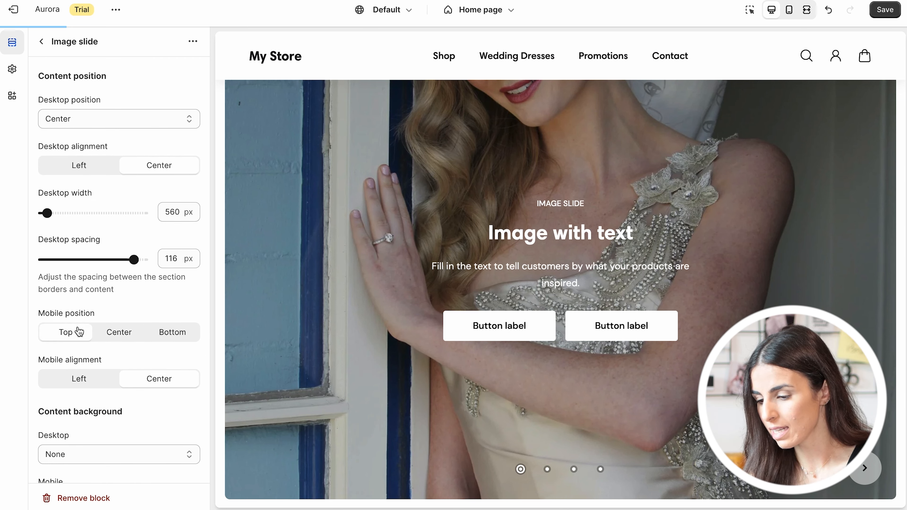
left_click(84, 378)
left_click(125, 332)
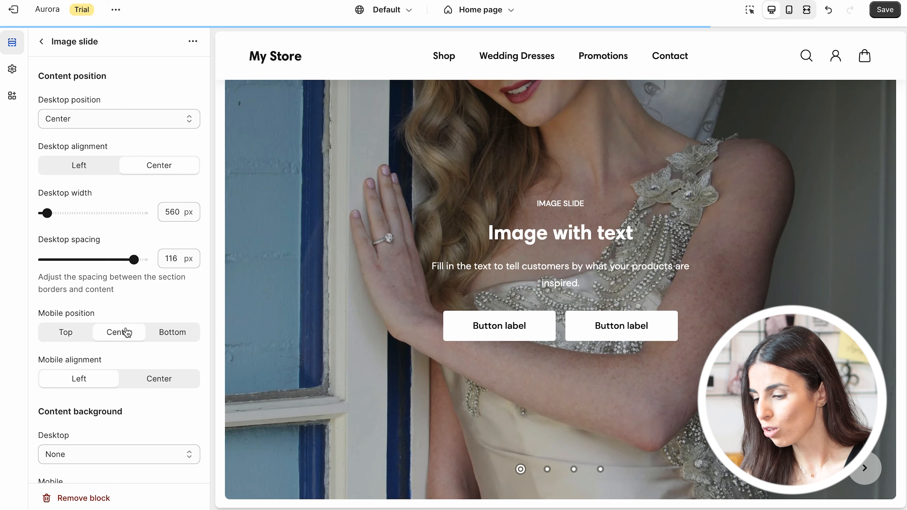
left_click(789, 10)
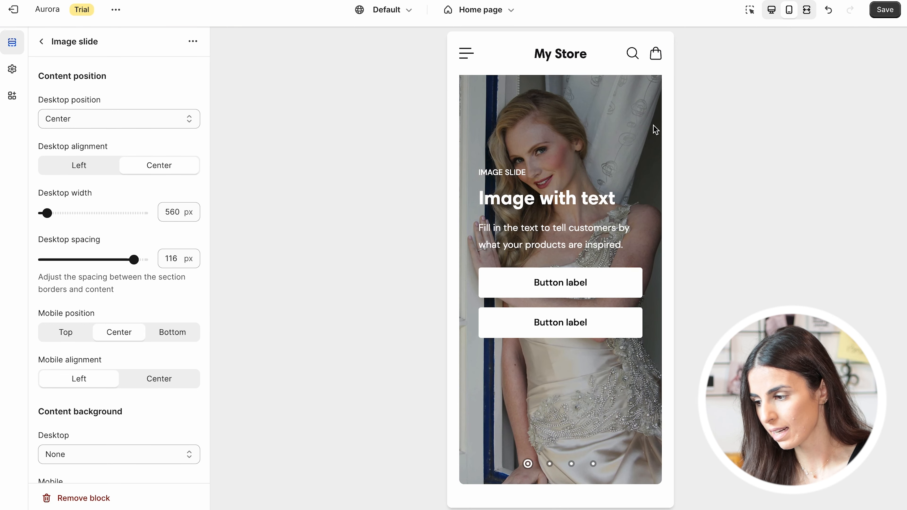
left_click(771, 10)
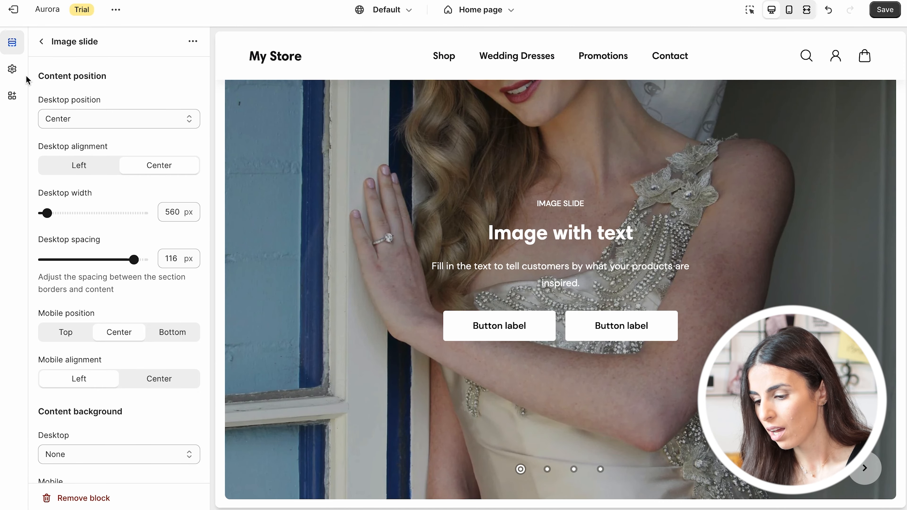
Clear the slide's second button label so only one button is used, and leave the slide's settings.
scroll(53, 312, "down", 10)
scroll(54, 312, "down", 2)
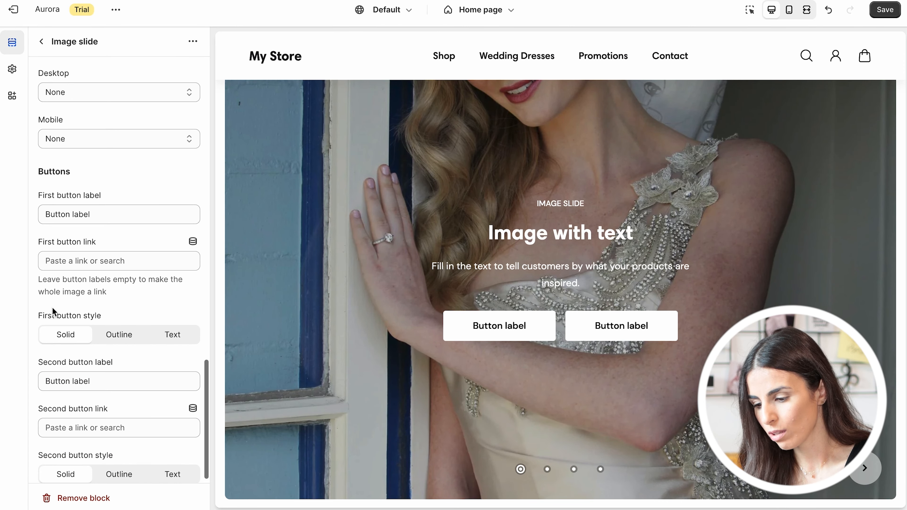
left_click_drag(100, 370, 1, 374)
key("BackSpace")
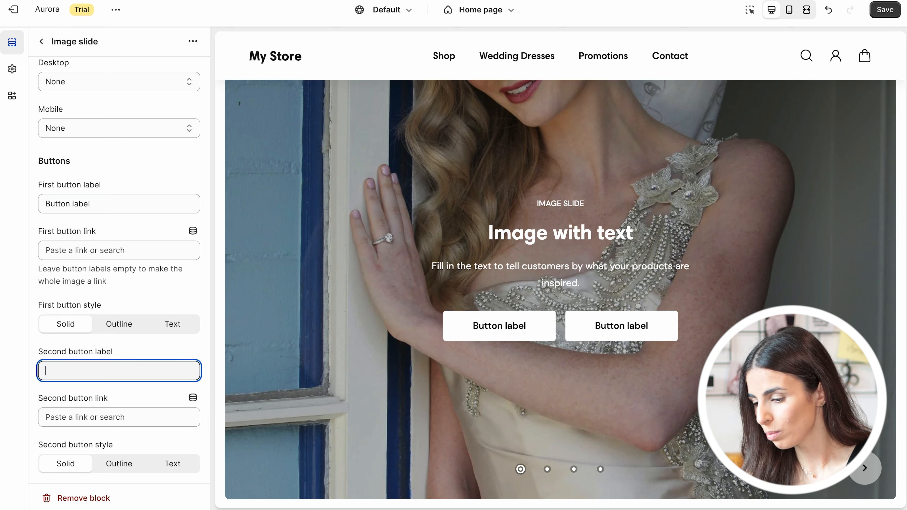
left_click(1, 379)
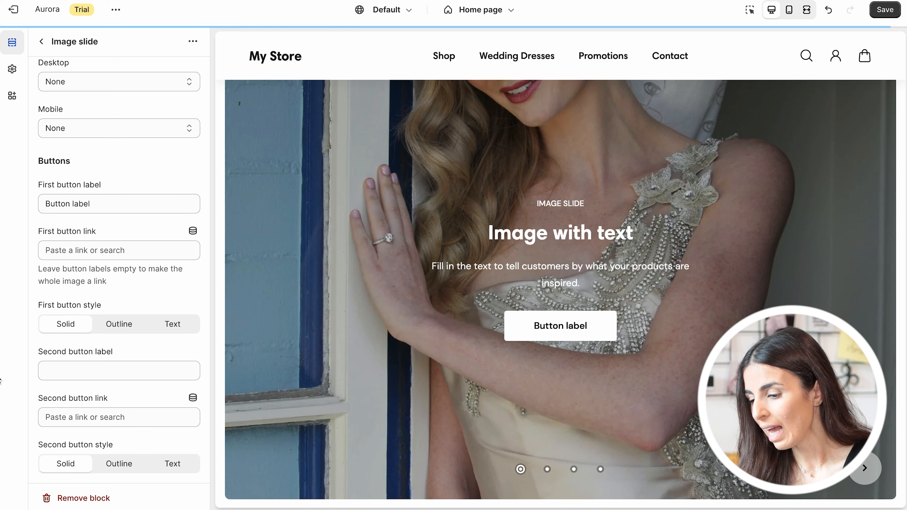
left_click(51, 46)
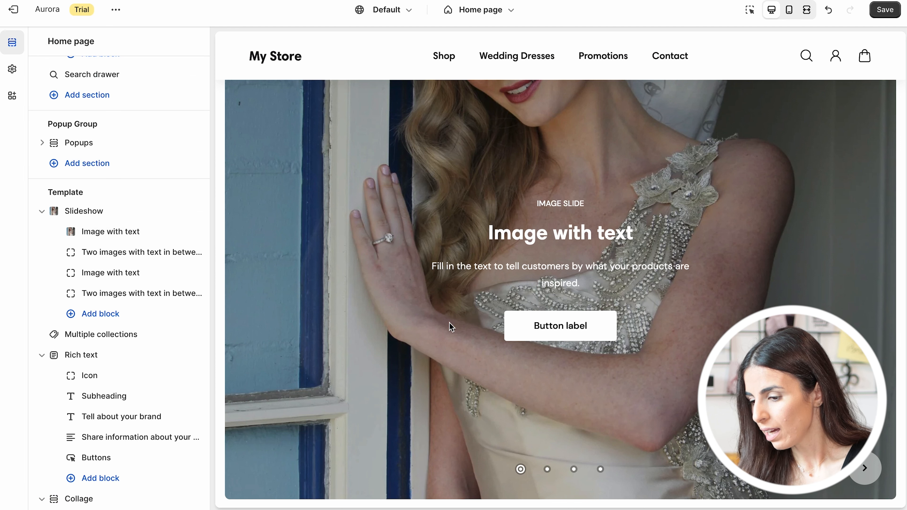
Set the left desktop image of the first Two images with text in between slide to the first store library photo.
left_click(108, 253)
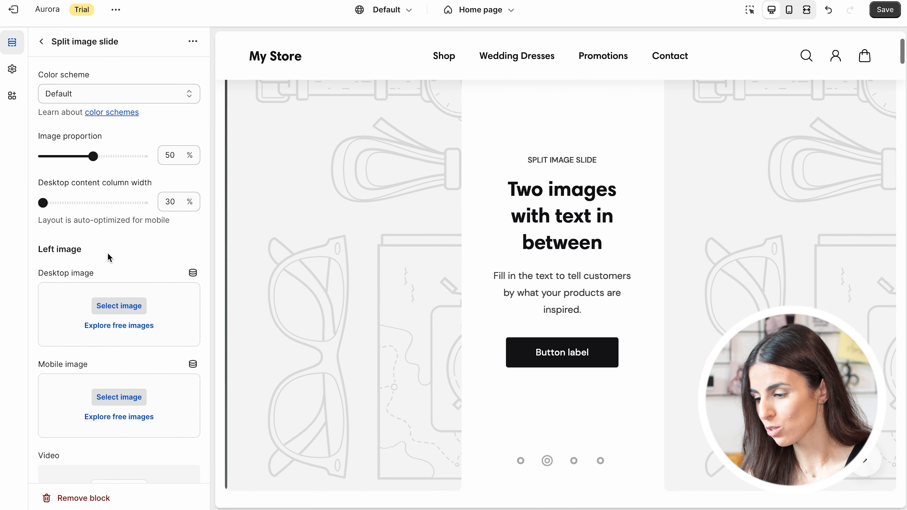
left_click(119, 306)
left_click(375, 241)
left_click(713, 450)
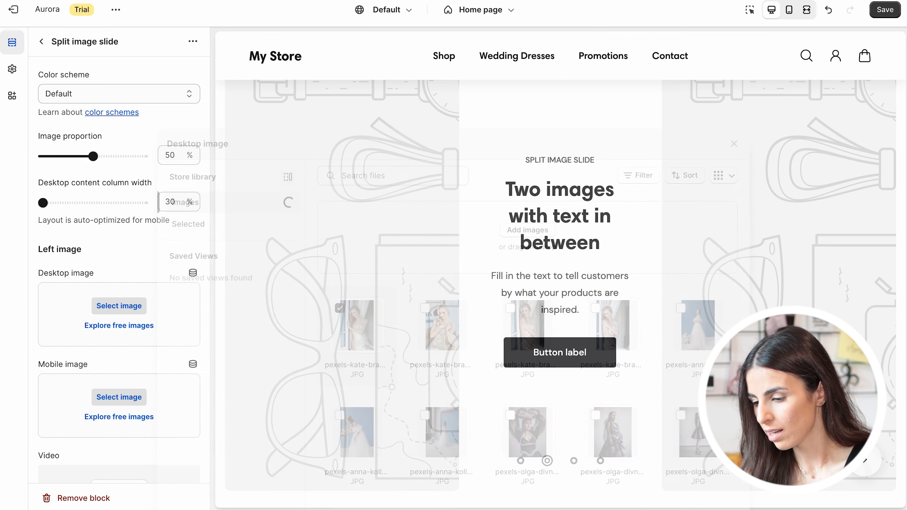
Set the split image slide's right desktop image to the fifth store library photo, the standing bride against blue, and check the slide in mobile preview.
scroll(121, 372, "down", 10)
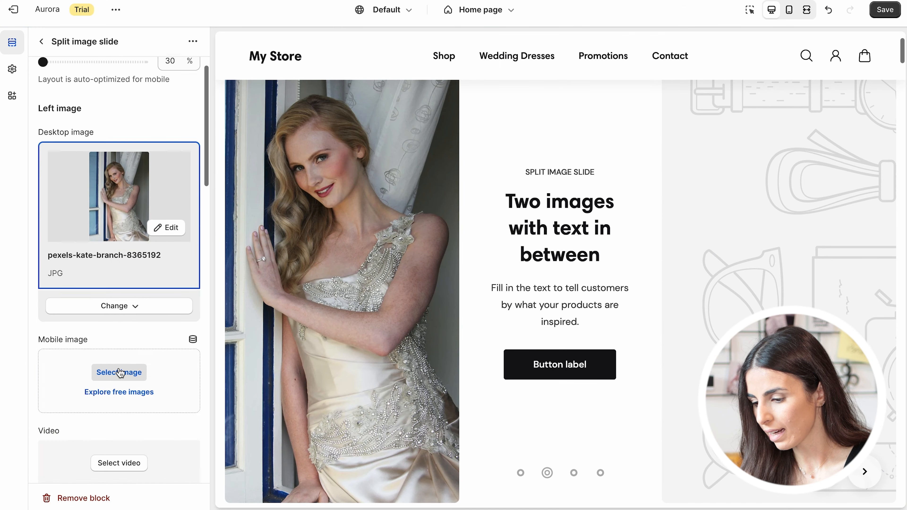
left_click(119, 235)
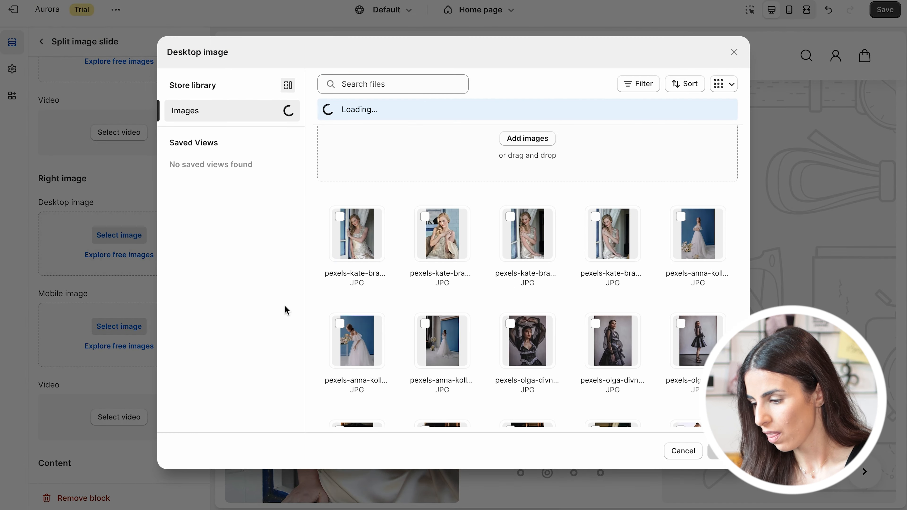
left_click(690, 249)
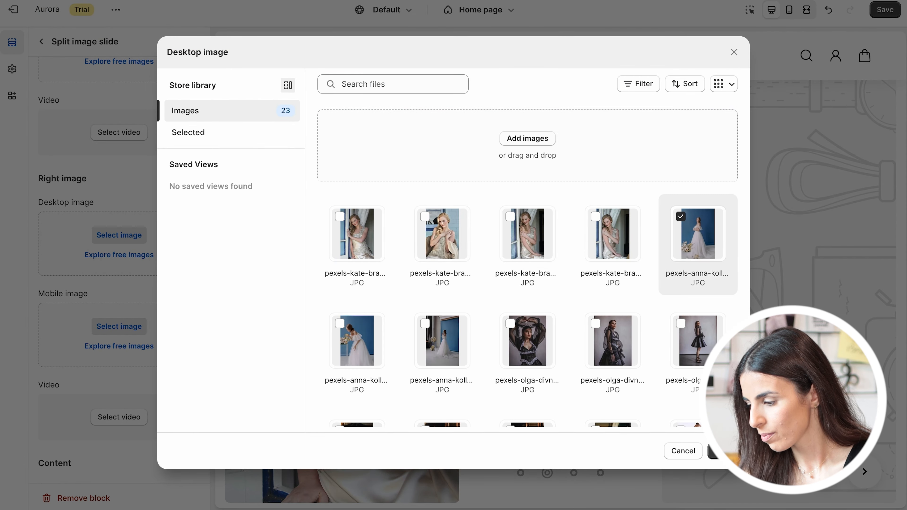
left_click(716, 451)
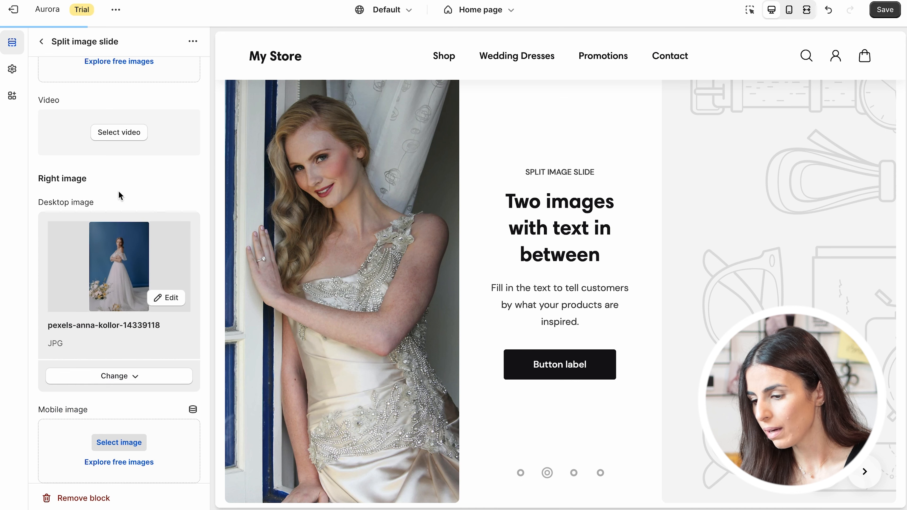
scroll(118, 197, "up", 10)
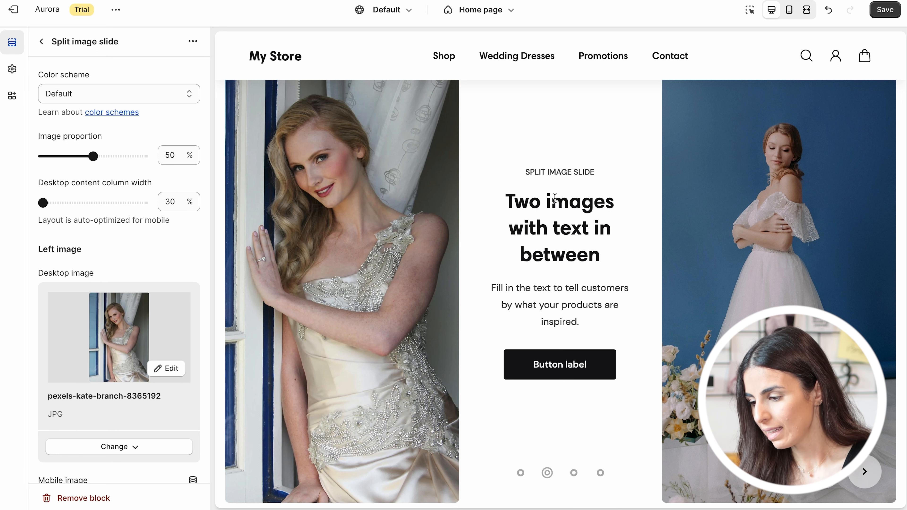
left_click(788, 9)
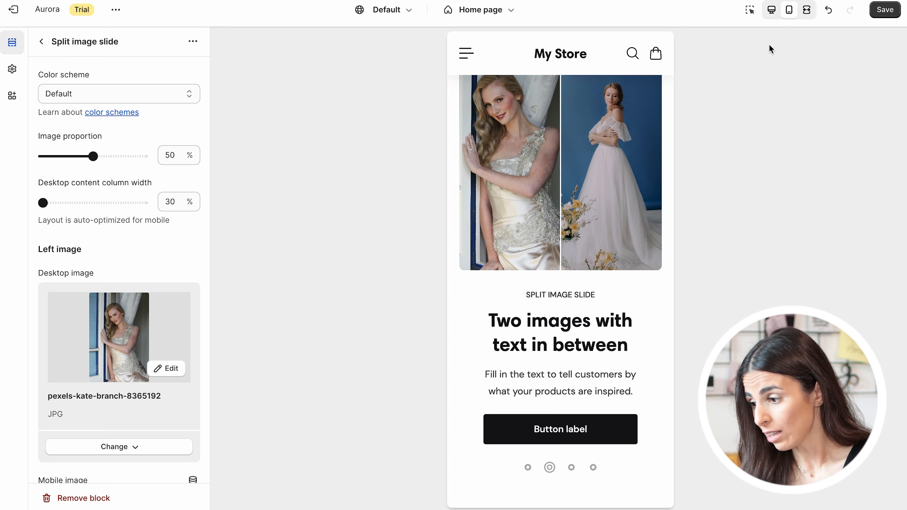
Switch the preview to desktop and review the Split image slide's image, content and button settings.
left_click(772, 10)
scroll(121, 375, "down", 8)
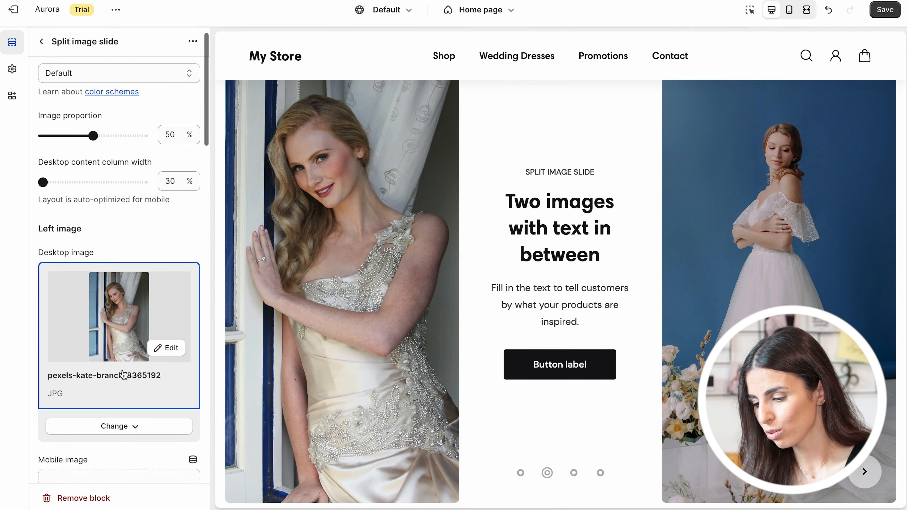
scroll(123, 375, "down", 8)
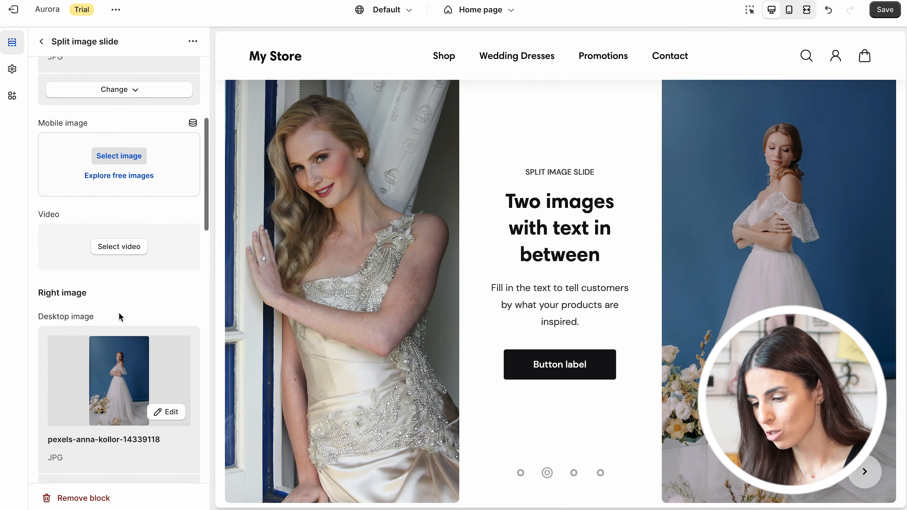
scroll(125, 357, "down", 8)
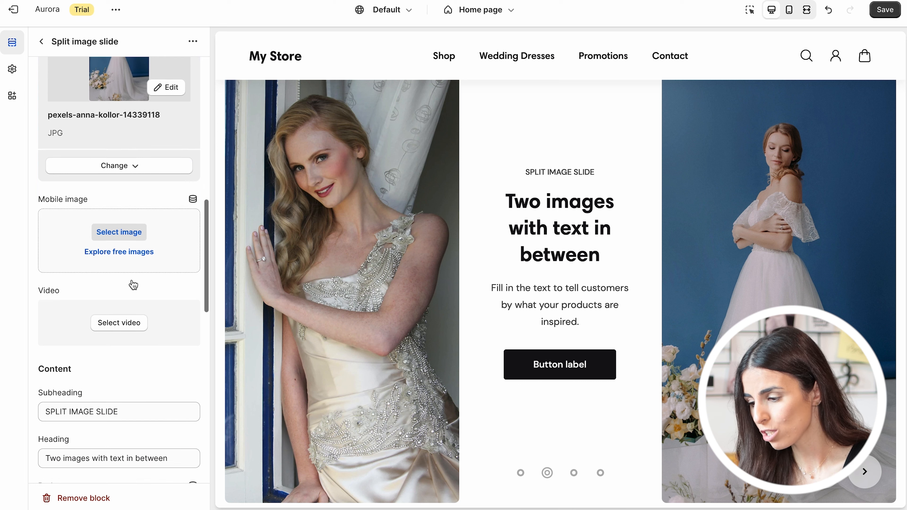
scroll(132, 285, "down", 2)
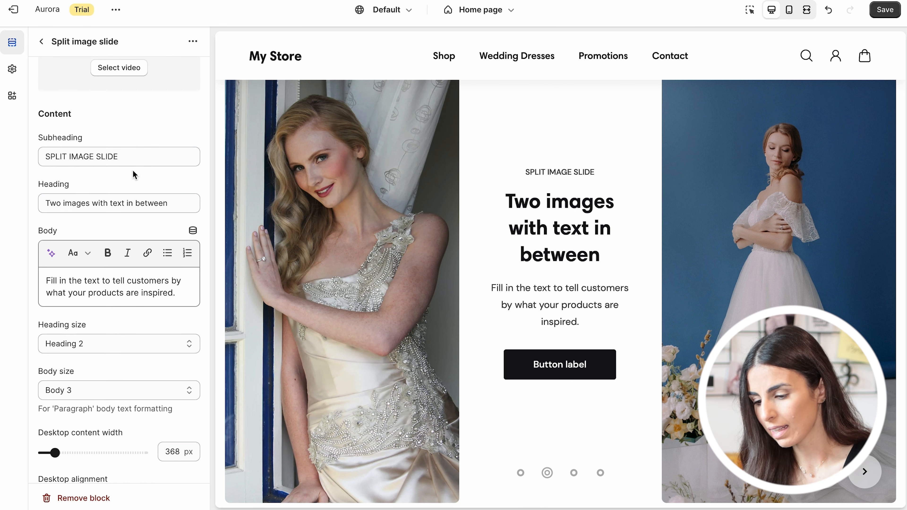
scroll(137, 309, "down", 10)
scroll(139, 313, "down", 3)
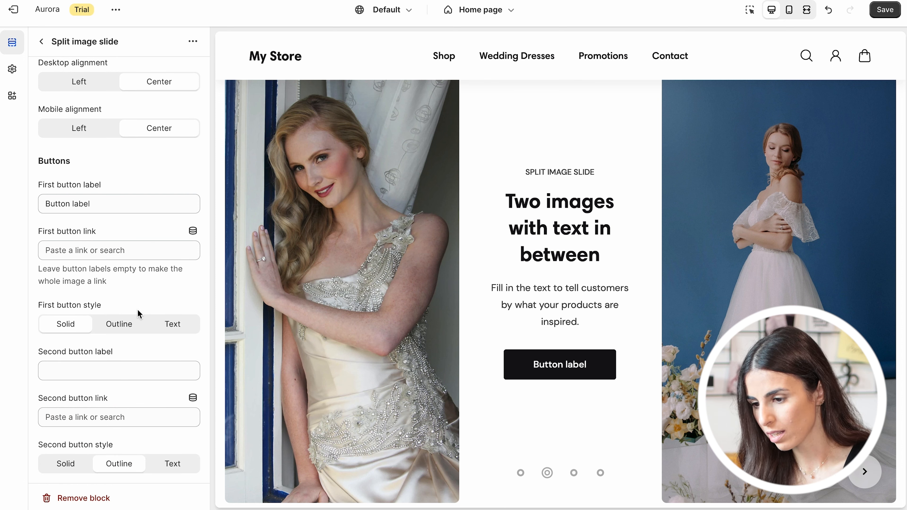
Delete the two slides without images, the second Image with text and the second Two images with text in between, from the Slideshow.
left_click(41, 41)
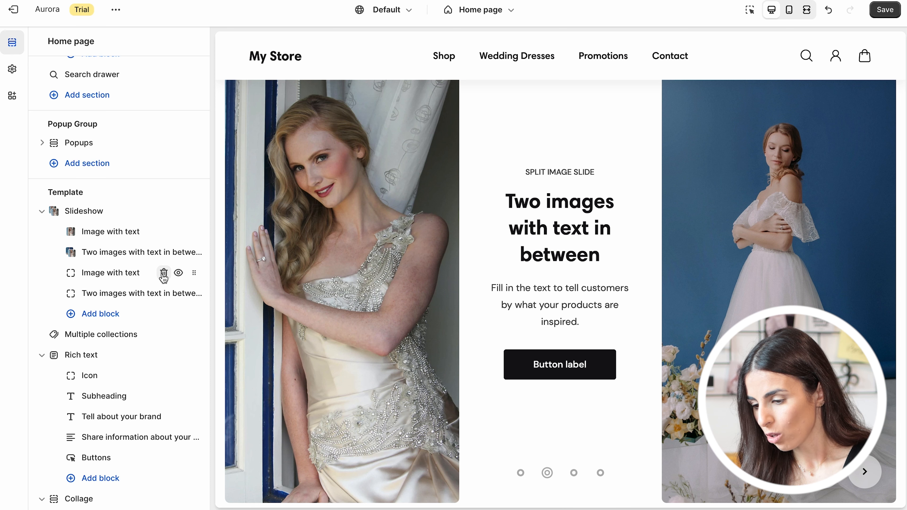
left_click(164, 274)
left_click(163, 274)
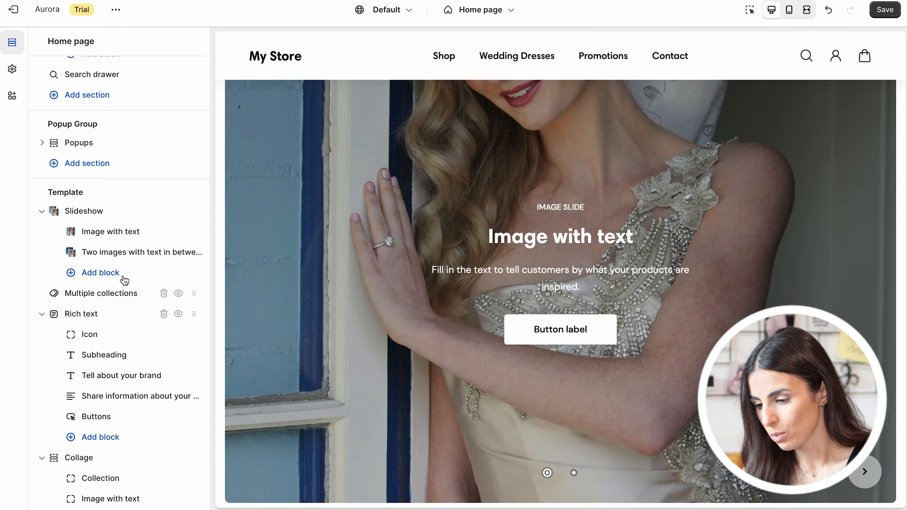
scroll(478, 290, "up", 1)
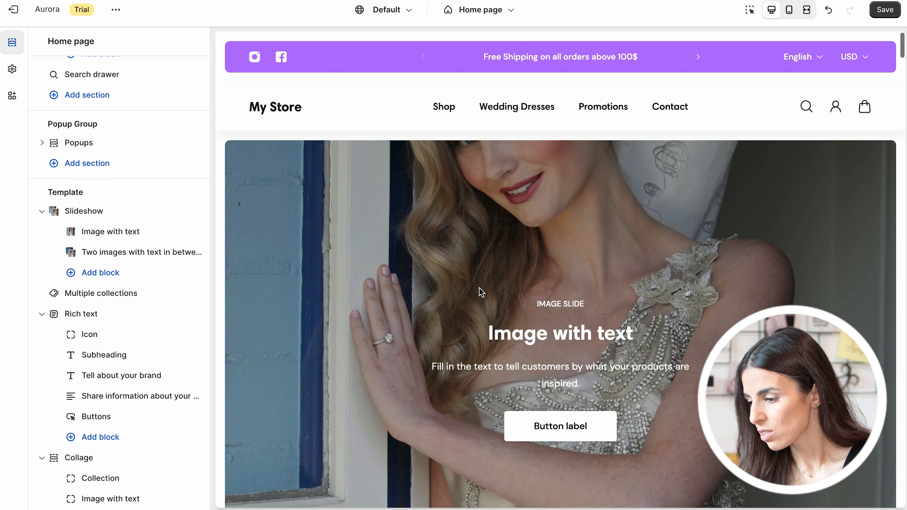
scroll(479, 289, "down", 3)
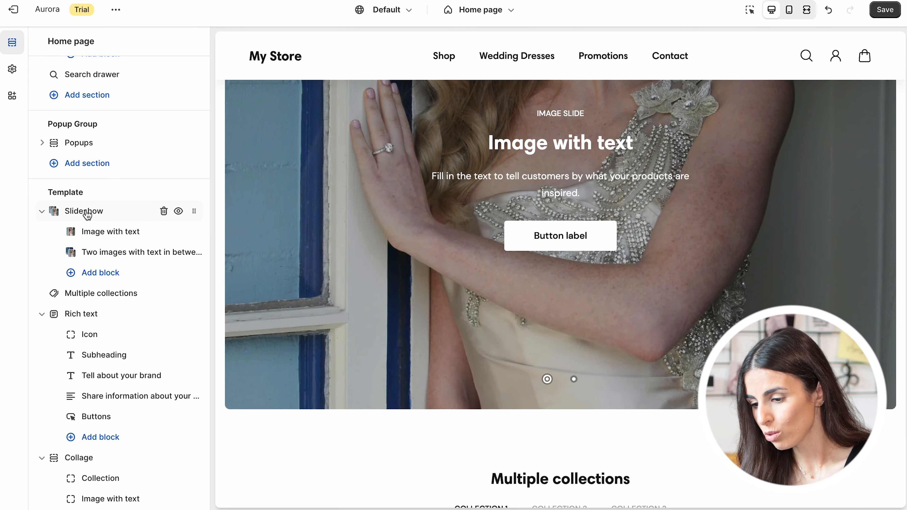
Turn off the navigation arrows in the Slideshow section's settings.
left_click(86, 211)
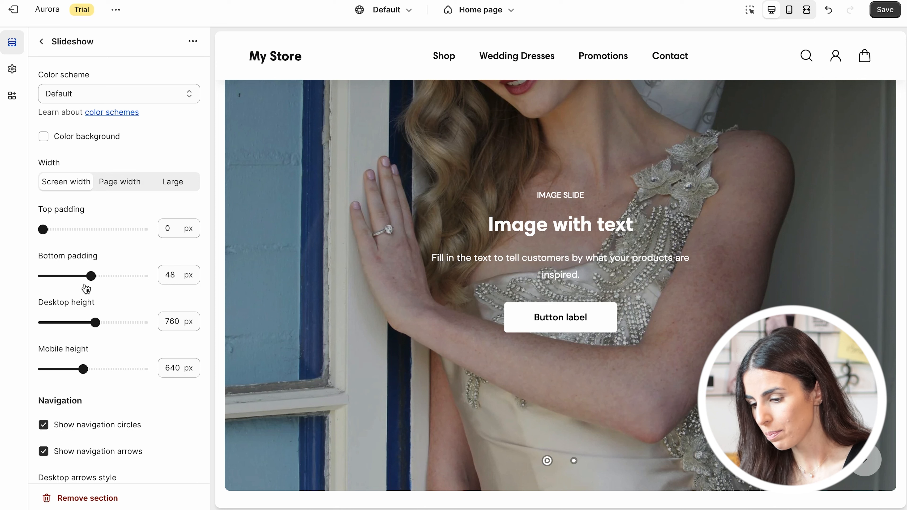
scroll(85, 289, "down", 4)
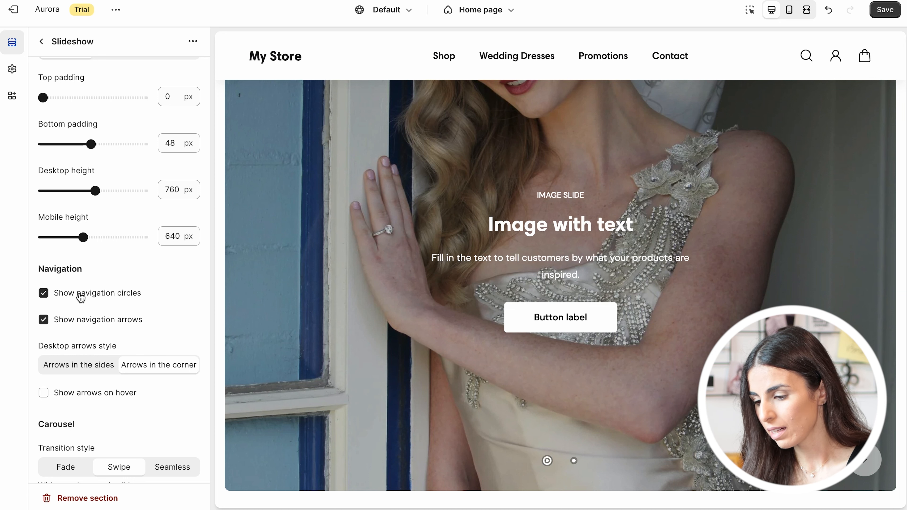
left_click(71, 319)
scroll(103, 355, "down", 5)
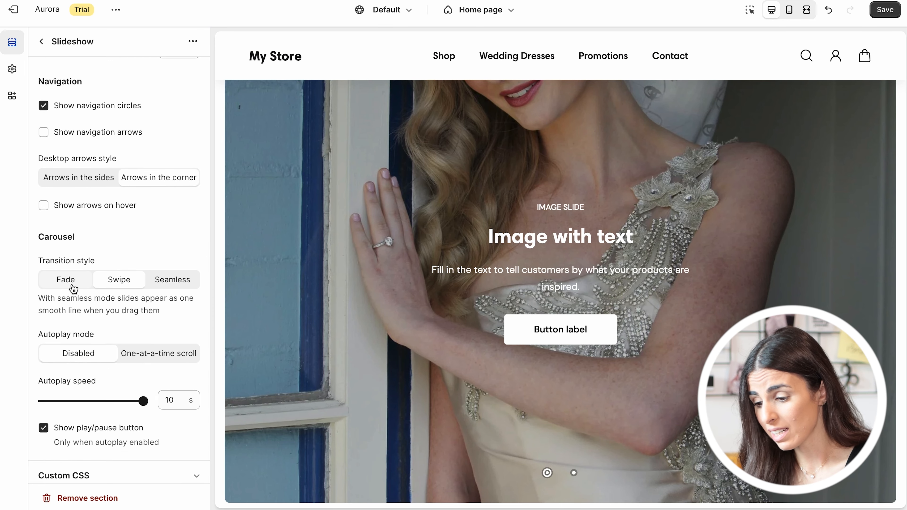
Try the Fade transition on the second slide, set the transition style back to Swipe, and preview that slide again.
left_click(73, 286)
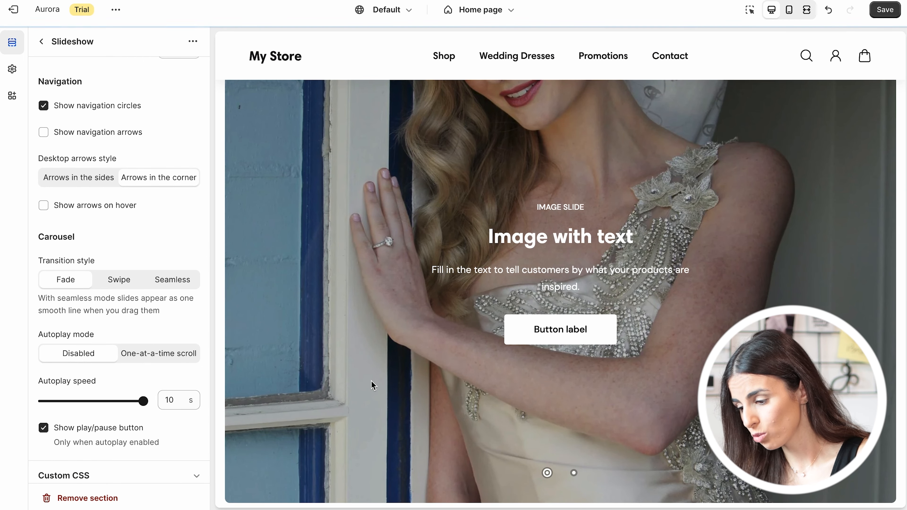
left_click(574, 473)
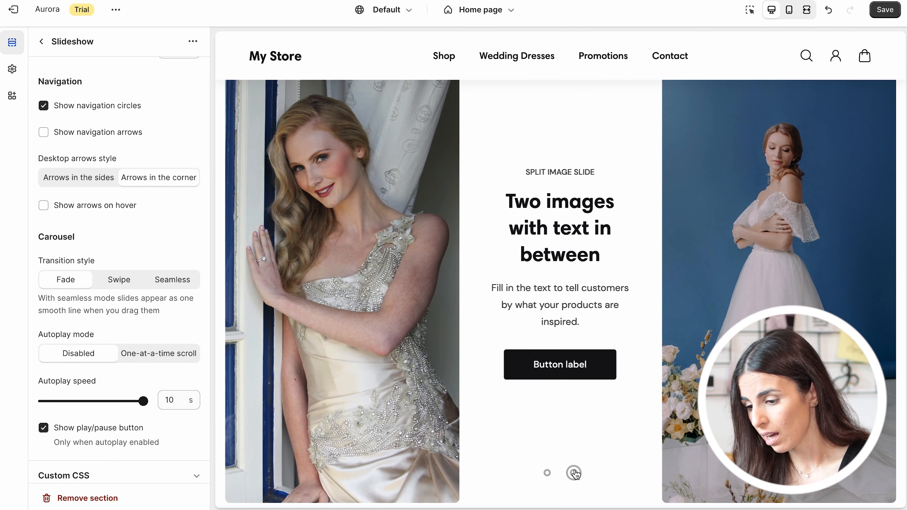
left_click(121, 280)
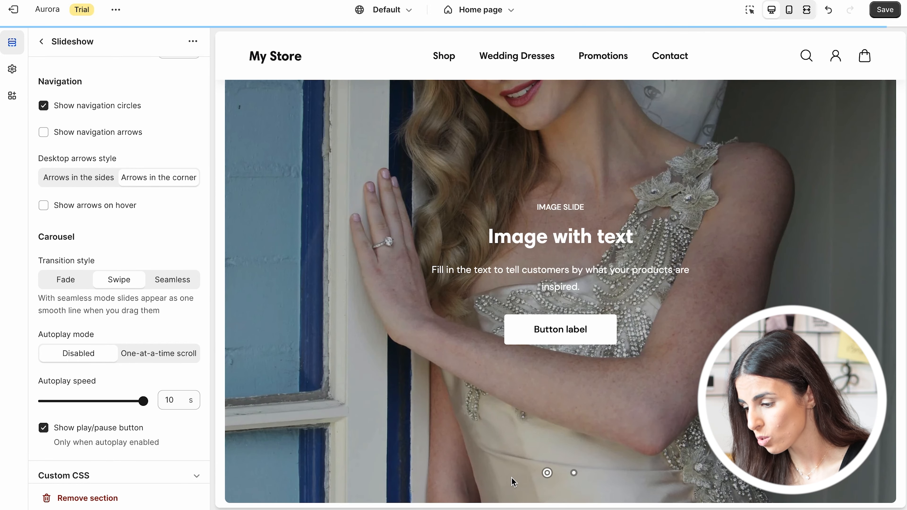
left_click(573, 473)
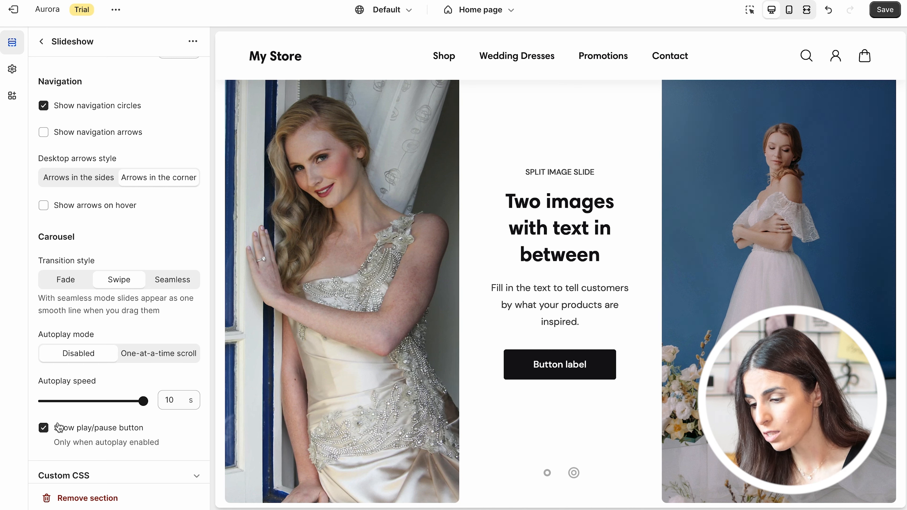
Review the Slideshow's autoplay settings and look over the split image slide's settings.
scroll(59, 427, "down", 1)
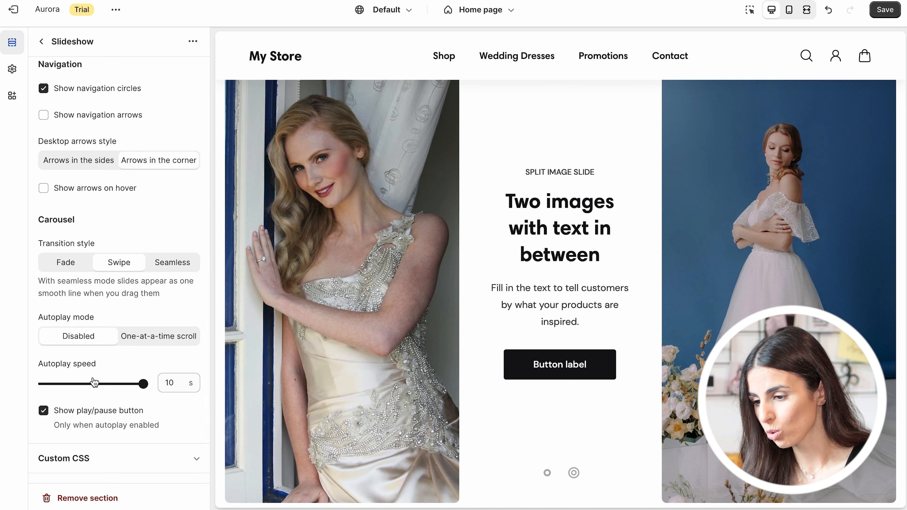
left_click(40, 41)
left_click(117, 255)
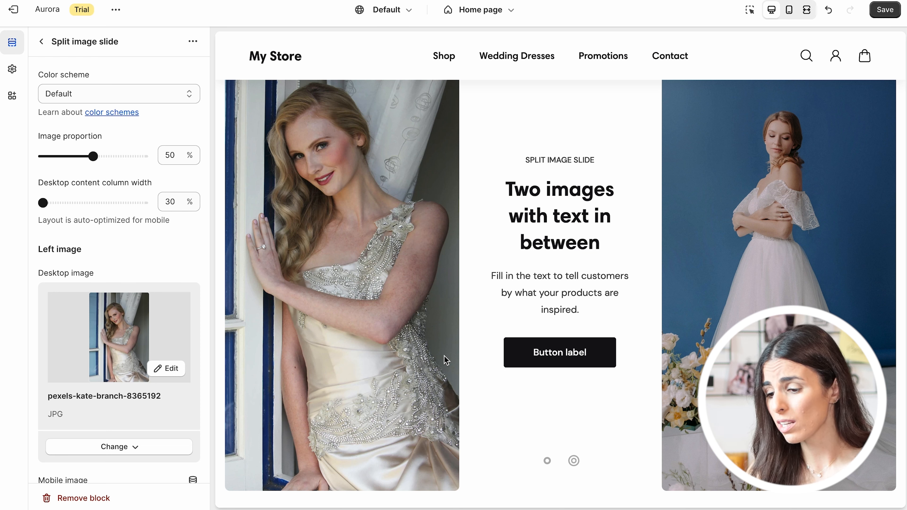
left_click(42, 42)
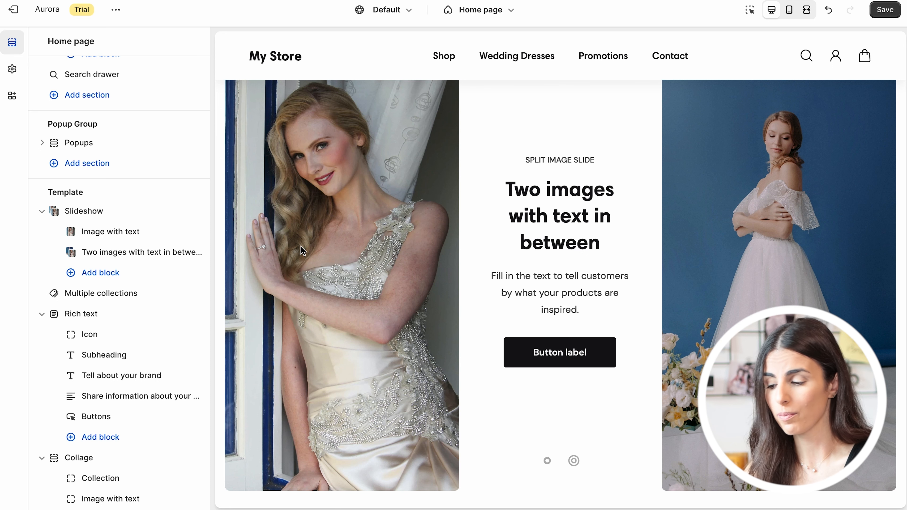
Preview the Collection 2 and Collection 3 tabs of the Multiple collections section.
scroll(359, 271, "down", 8)
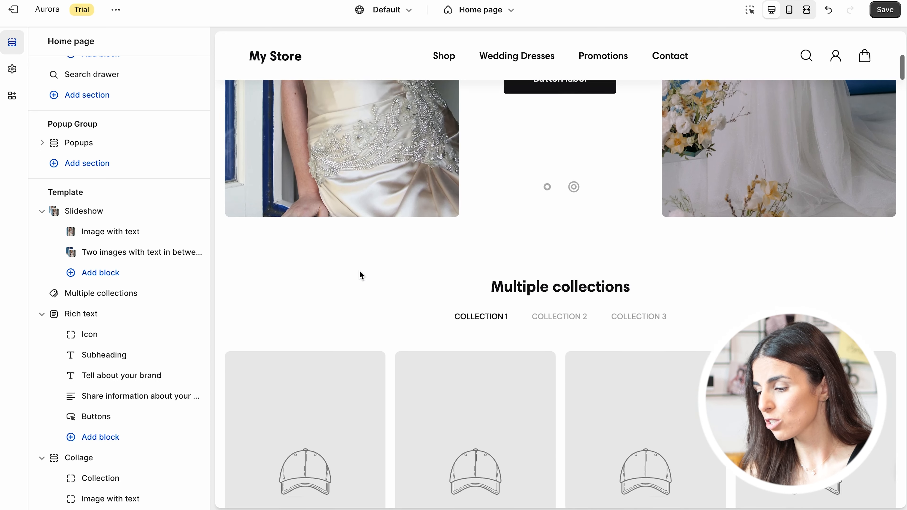
scroll(360, 270, "down", 2)
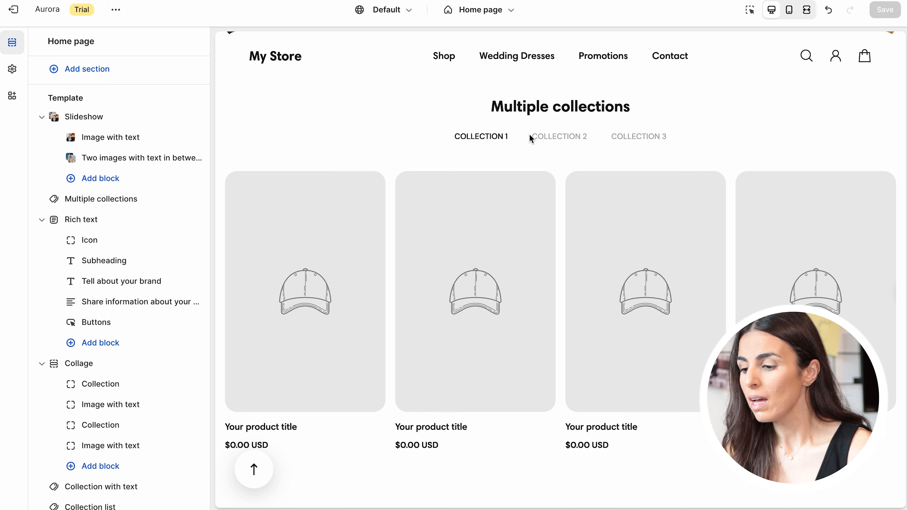
left_click(575, 140)
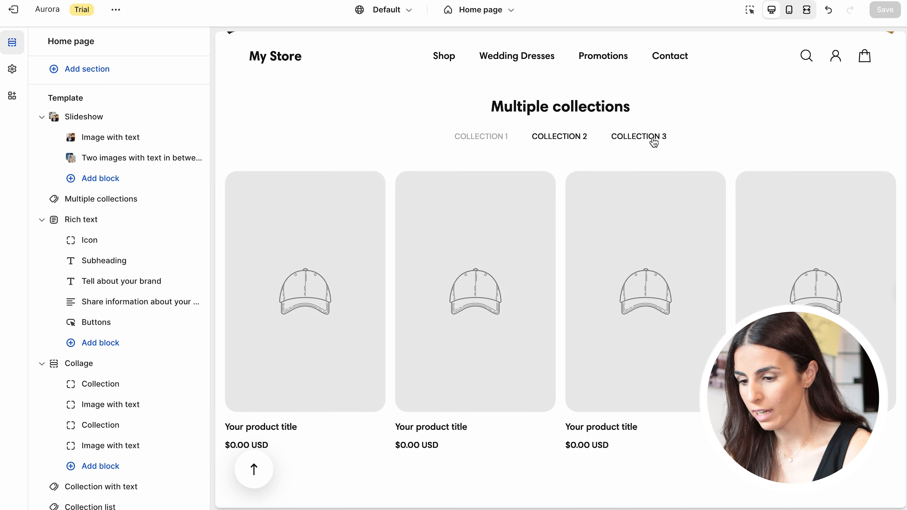
left_click(659, 138)
Assign the Elegant Dresses, Everyday Dresses and Wedding Dresses collections to the Multiple collections section.
left_click(138, 203)
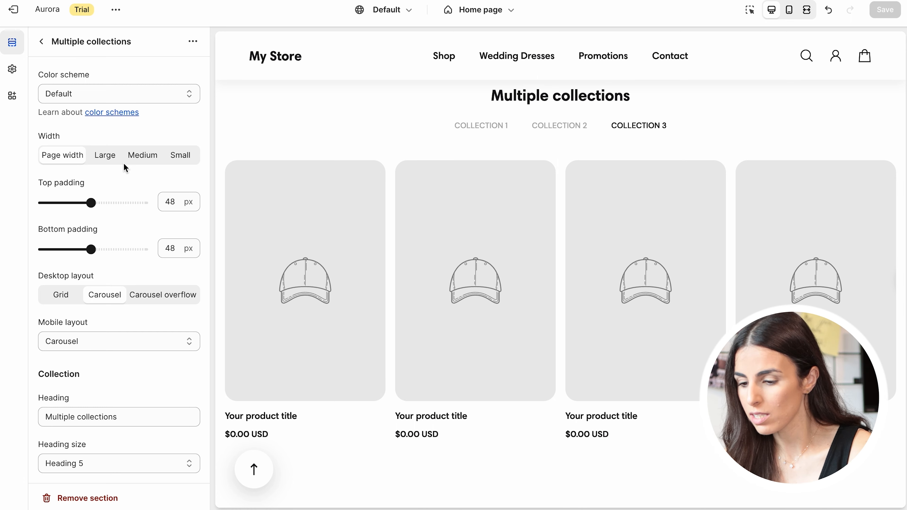
scroll(124, 164, "down", 15)
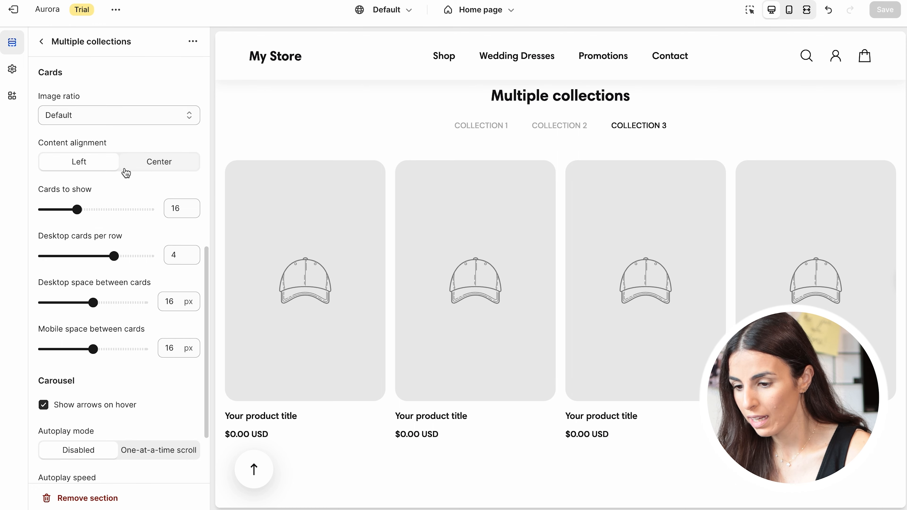
scroll(126, 173, "up", 3)
left_click(128, 158)
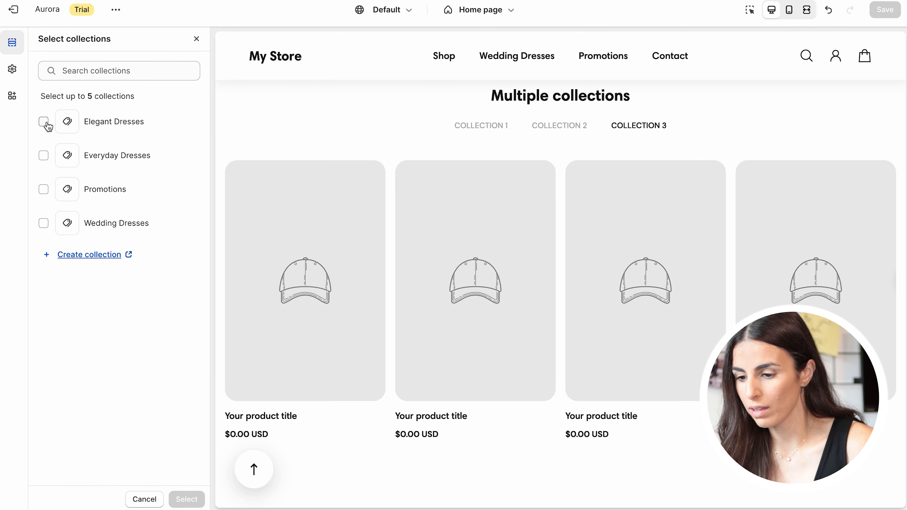
left_click(43, 122)
left_click(43, 155)
left_click(43, 188)
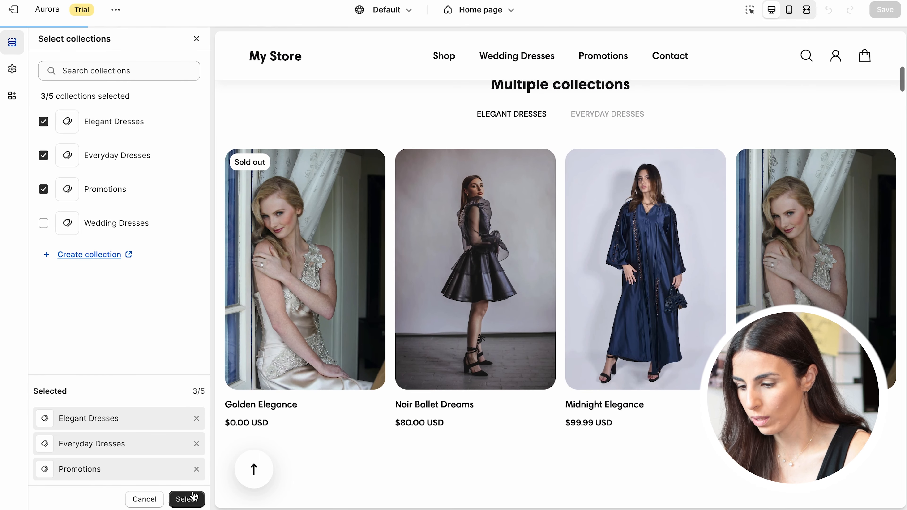
left_click(44, 189)
left_click(44, 224)
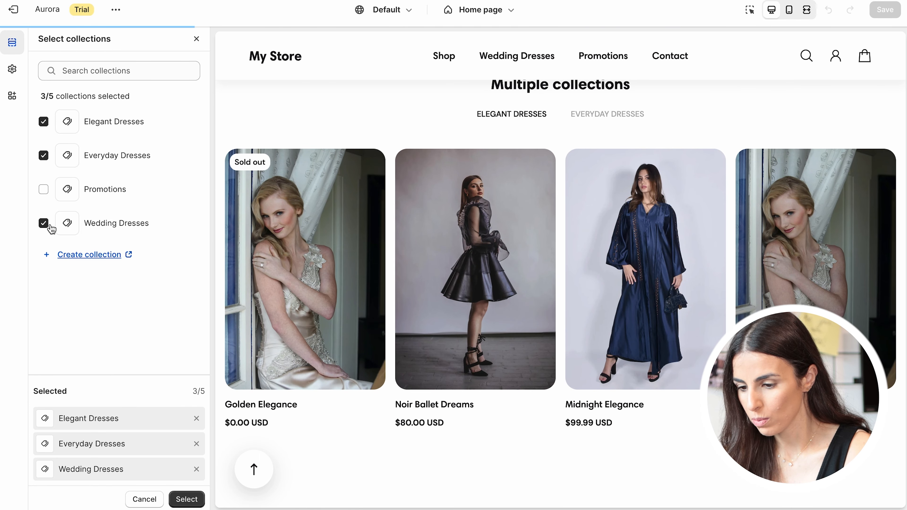
left_click(184, 498)
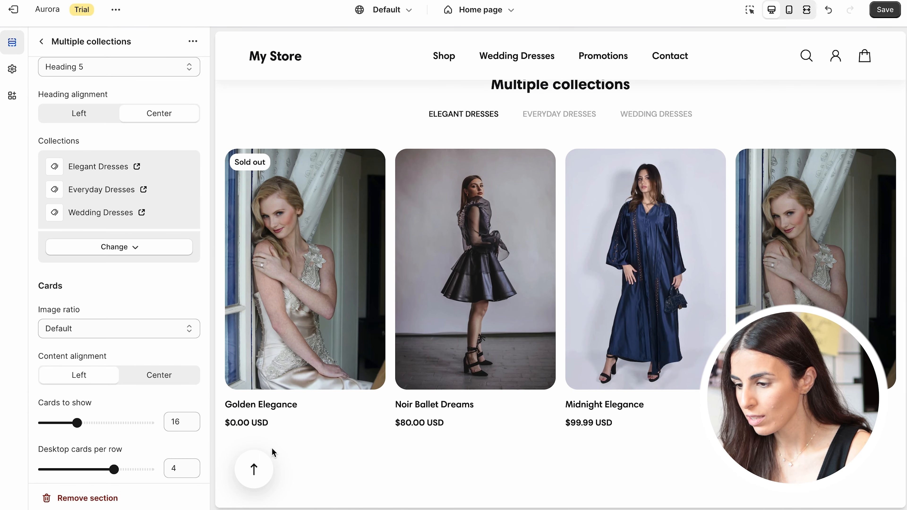
Preview the Everyday Dresses, Wedding Dresses and Elegant Dresses tabs, and return to the home page section list.
left_click(557, 119)
left_click(632, 120)
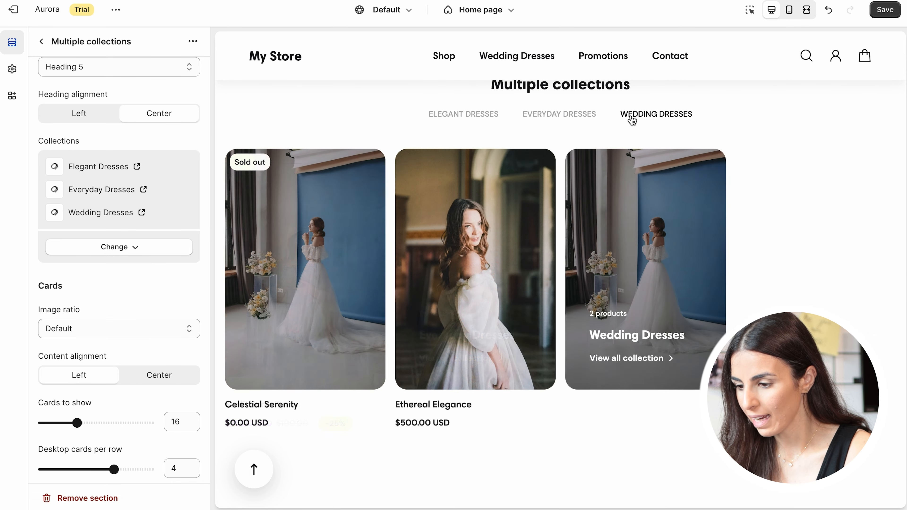
left_click(546, 119)
left_click(471, 119)
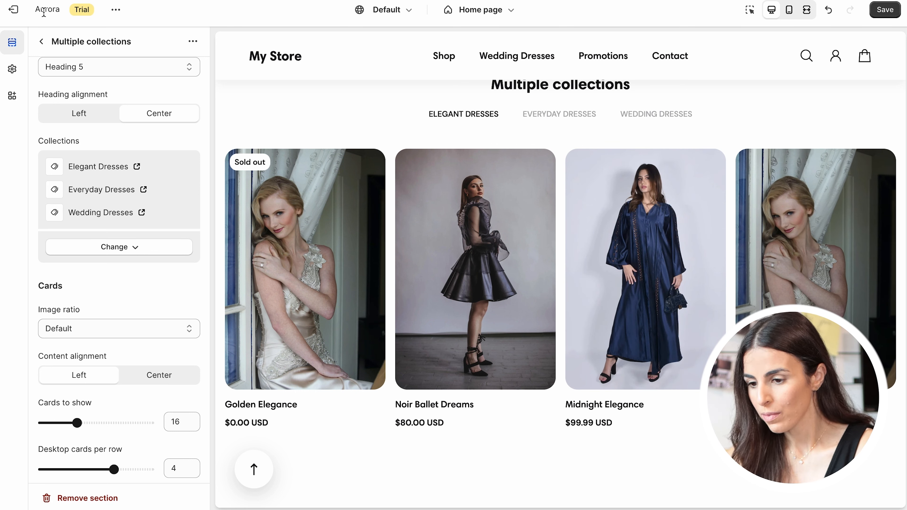
left_click(41, 41)
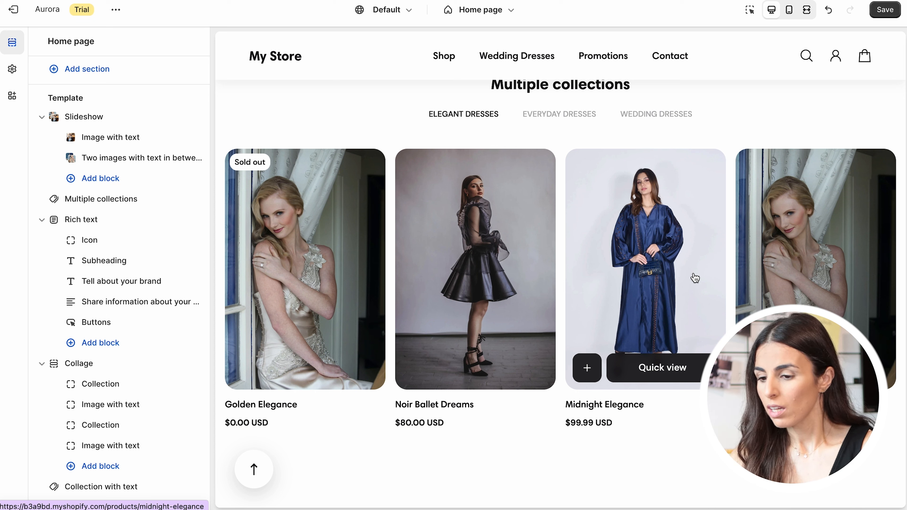
Examine the Rich text and Collage sections further down the home page.
scroll(466, 310, "down", 4)
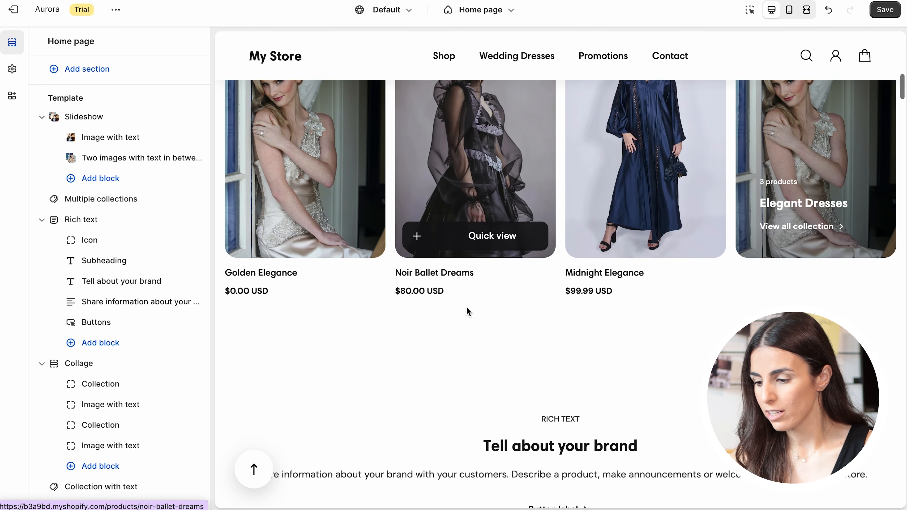
scroll(466, 311, "down", 4)
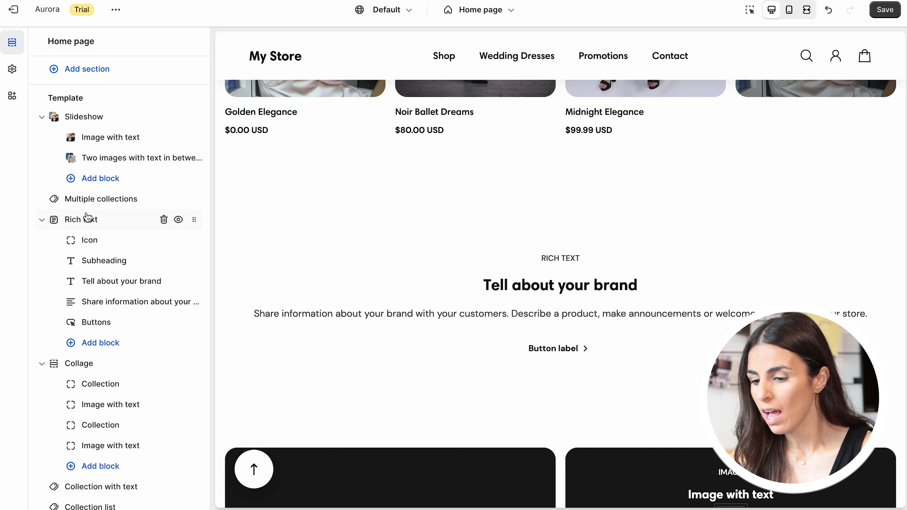
scroll(176, 370, "down", 5)
scroll(399, 323, "down", 3)
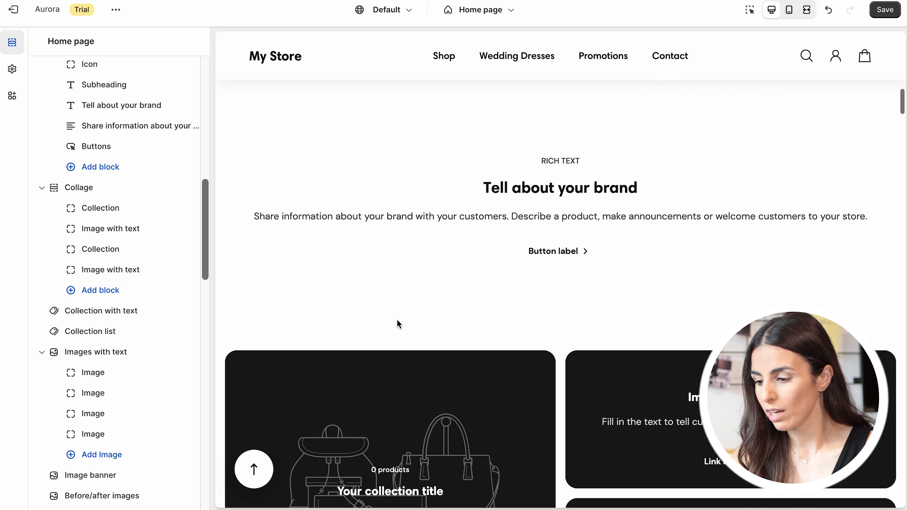
scroll(399, 323, "down", 5)
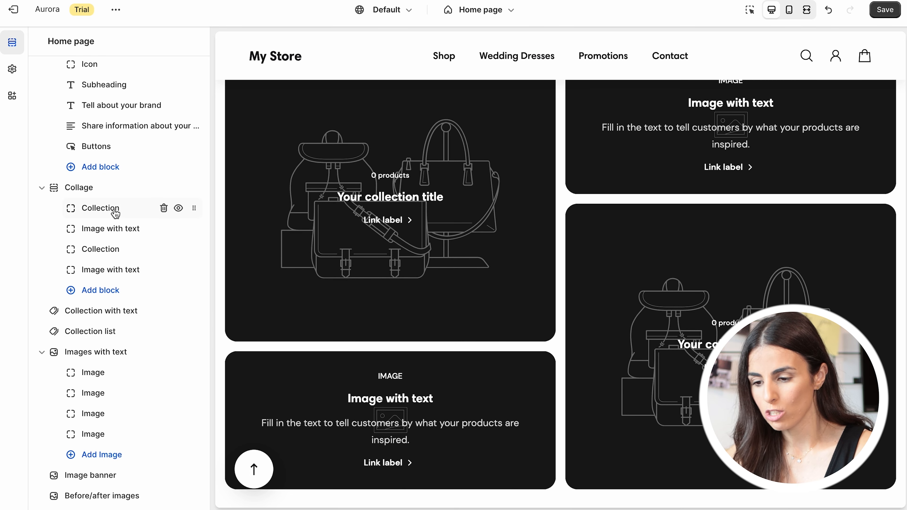
Check the Collage section's settings, and look through the home page sections listed below it.
left_click(72, 193)
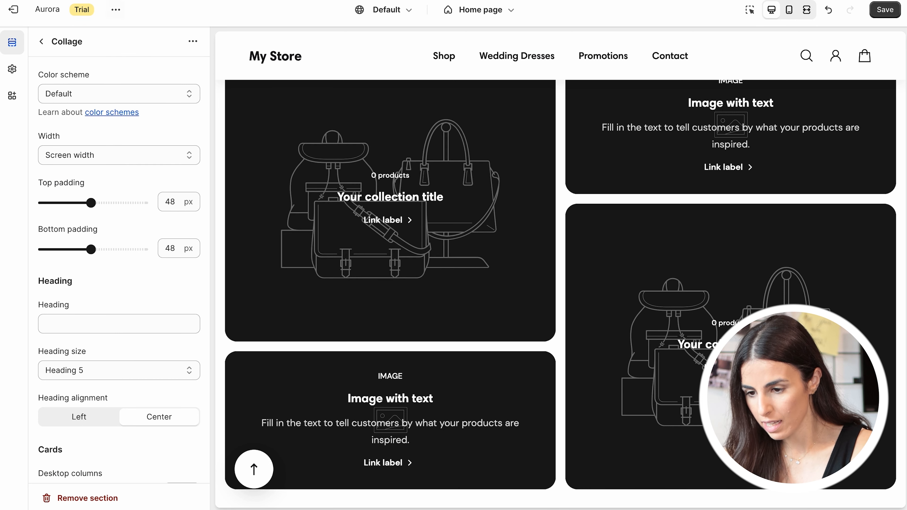
left_click(40, 42)
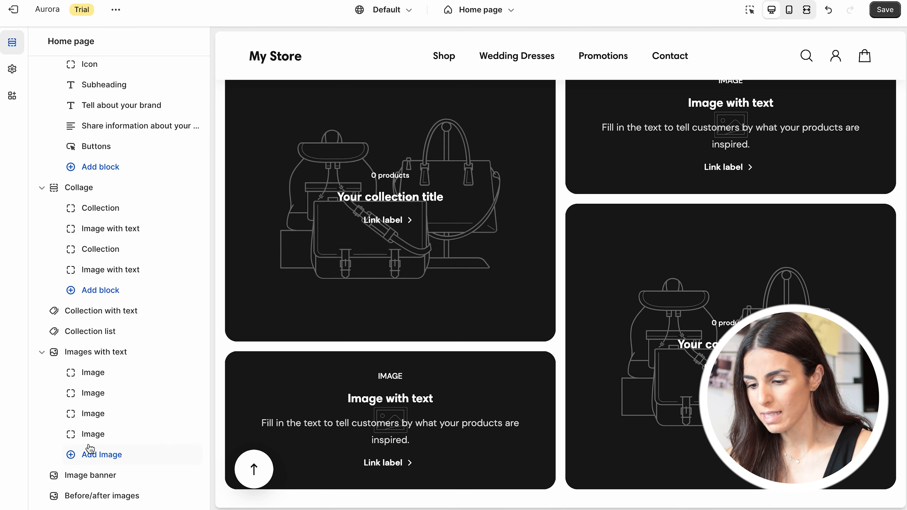
scroll(90, 450, "down", 8)
scroll(89, 449, "down", 20)
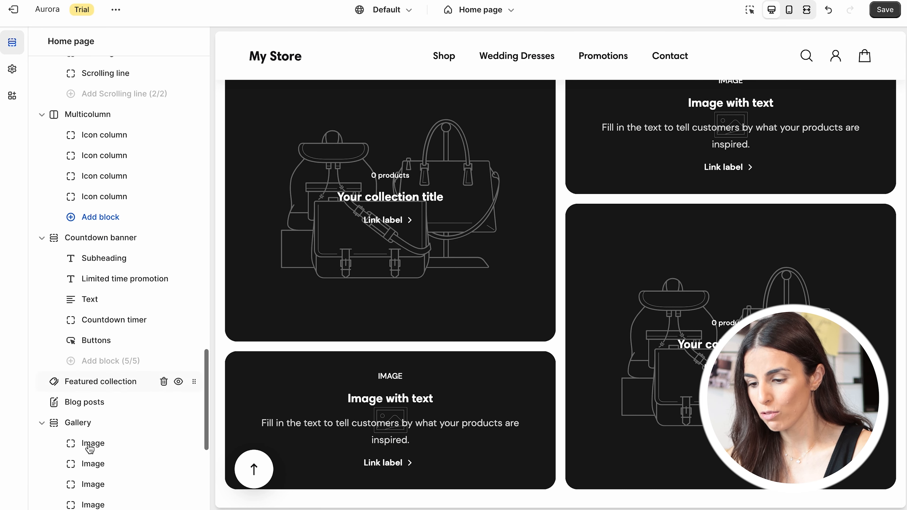
Check the section types that can be added after the Newsletter section, and close the list without adding one.
left_click(103, 423)
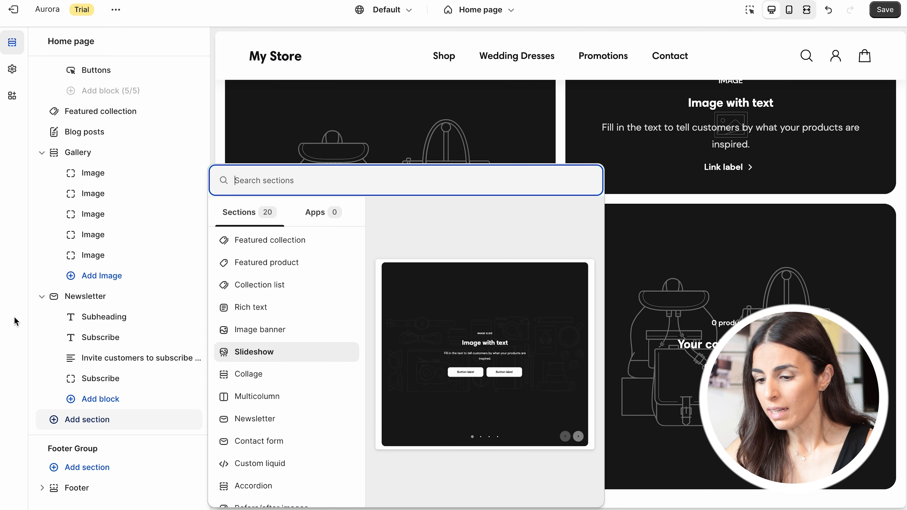
left_click(23, 324)
scroll(43, 311, "up", 1)
scroll(61, 295, "down", 7)
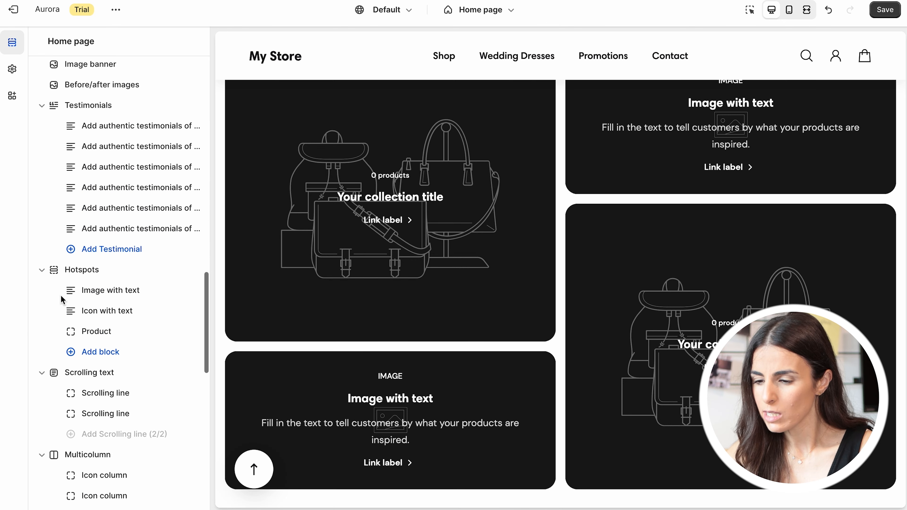
scroll(61, 296, "up", 2)
scroll(61, 295, "up", 5)
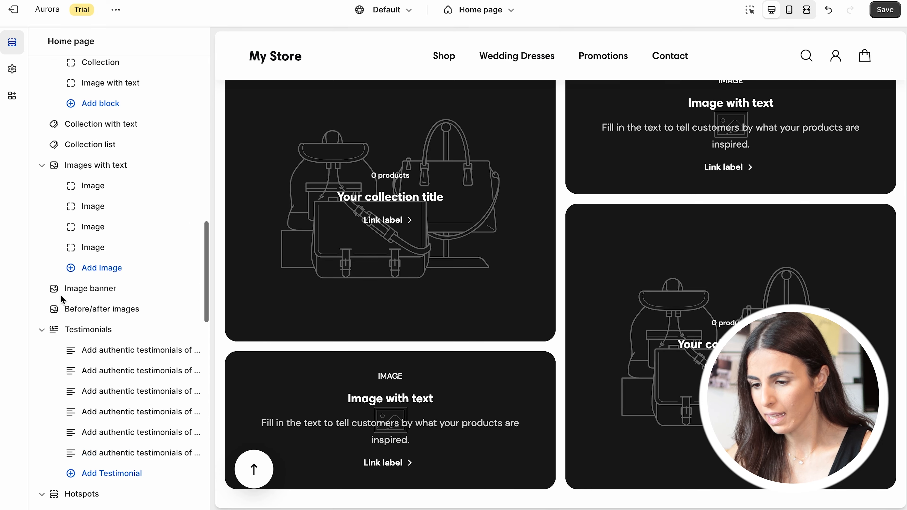
Examine the Collection with text section in the page preview.
scroll(437, 286, "down", 10)
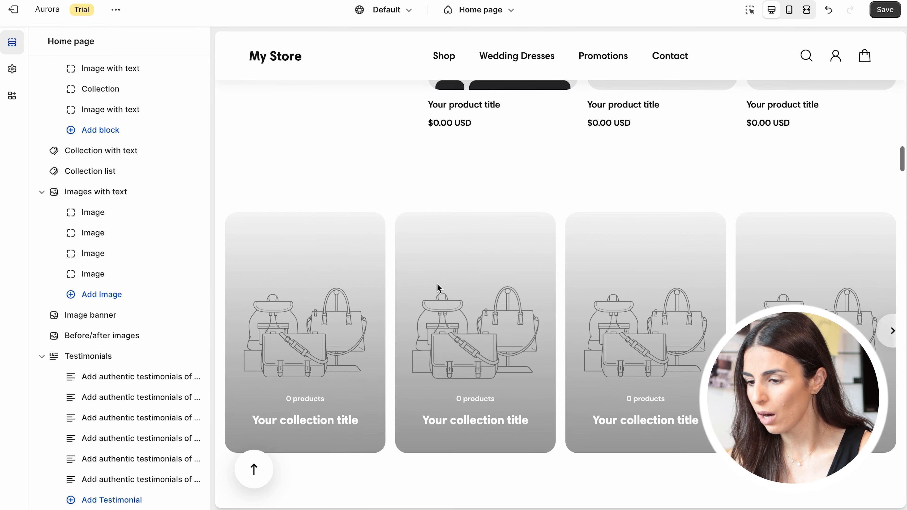
scroll(438, 282, "up", 5)
scroll(438, 279, "down", 2)
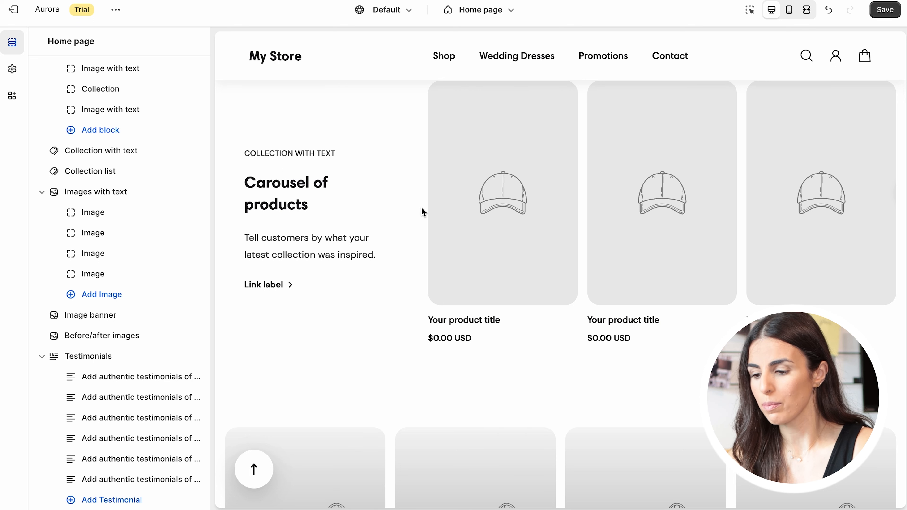
mouse_move(591, 212)
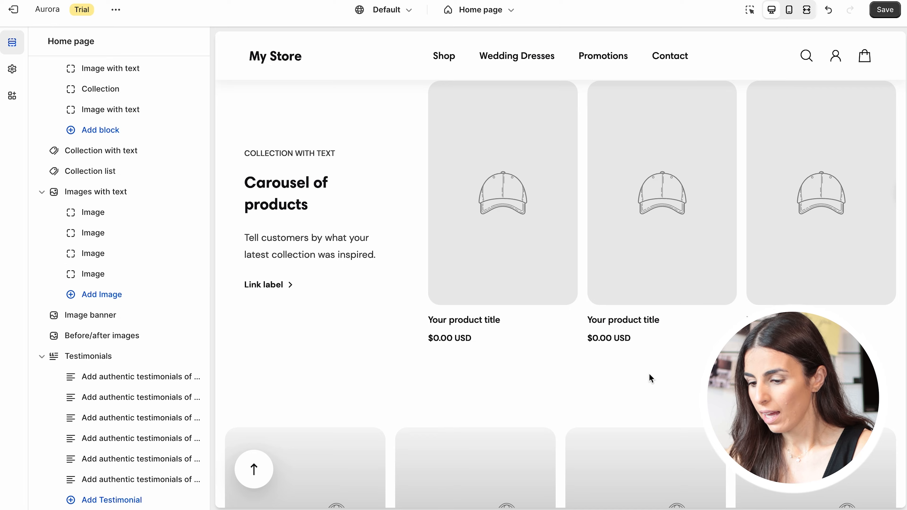
Preview the Images with text section in mobile view, and return to desktop view.
scroll(648, 373, "down", 10)
scroll(649, 375, "down", 8)
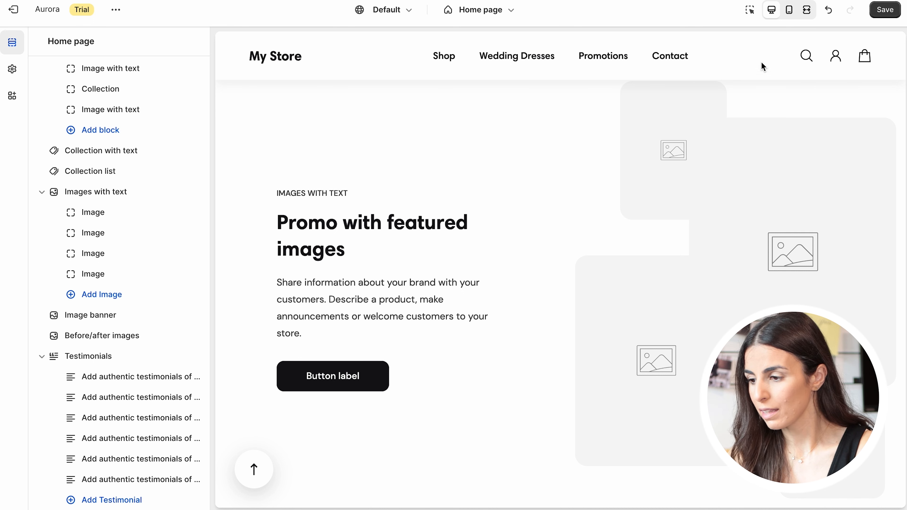
left_click(795, 12)
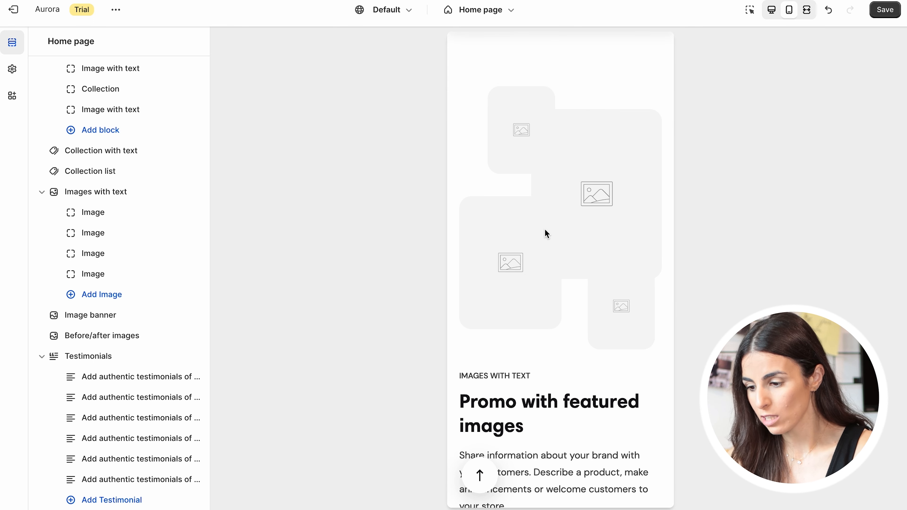
left_click(772, 17)
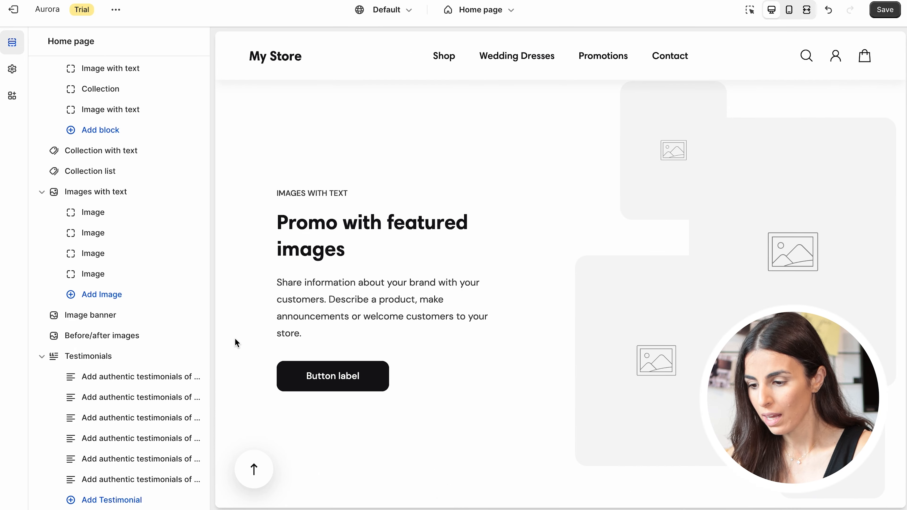
Examine the Image banner and Before/after images sections, checking the settings of the Before/after images section.
scroll(371, 339, "down", 10)
scroll(371, 339, "down", 4)
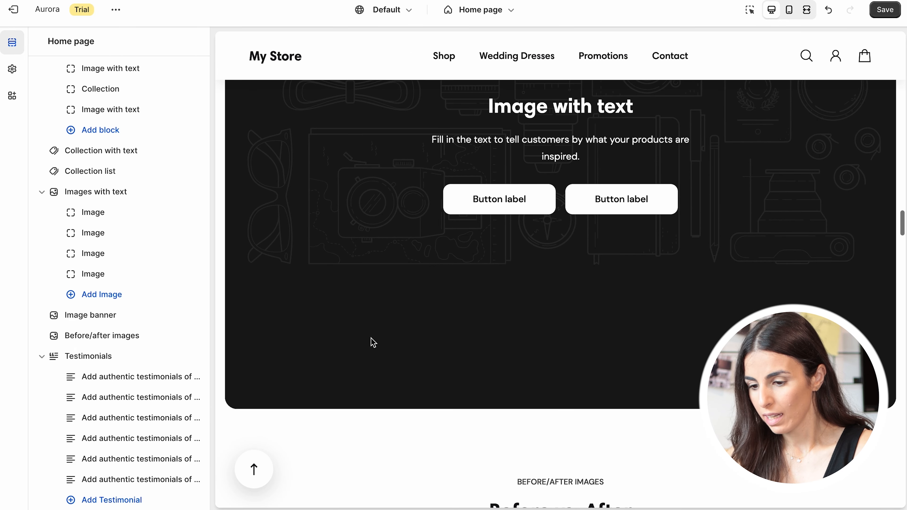
scroll(372, 339, "down", 5)
scroll(371, 341, "down", 5)
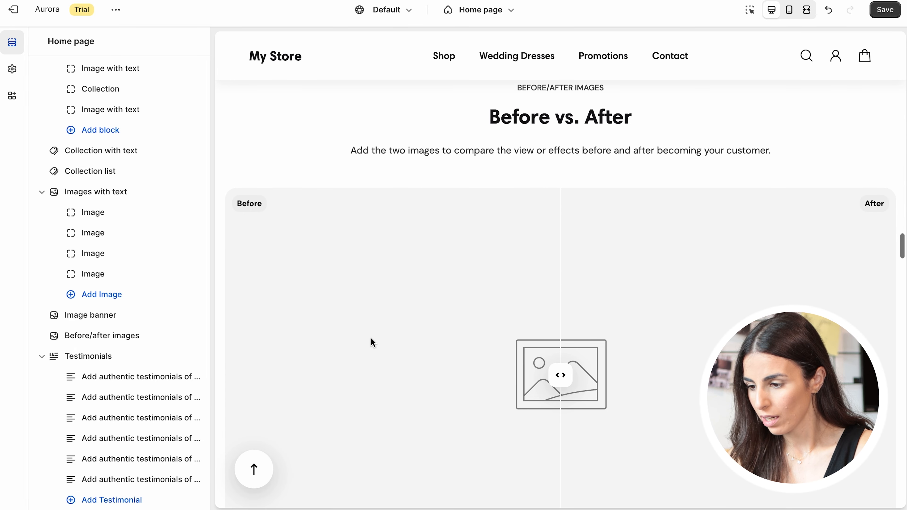
left_click(114, 339)
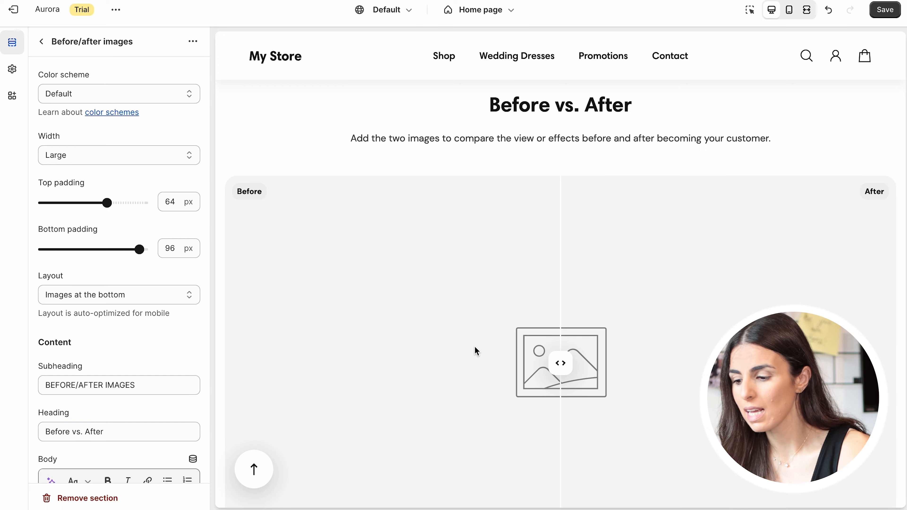
left_click(41, 41)
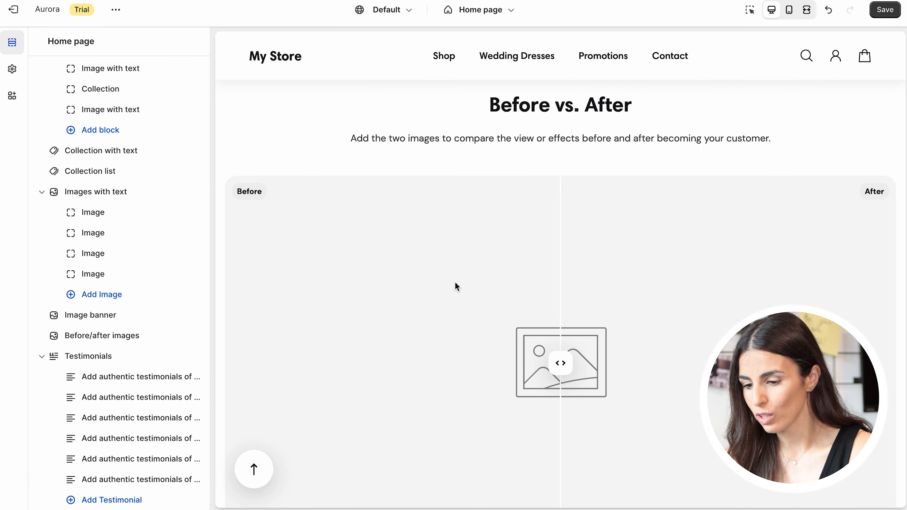
Examine the Testimonials section in the preview, and locate the Hotspots section in the section list.
scroll(373, 355, "down", 15)
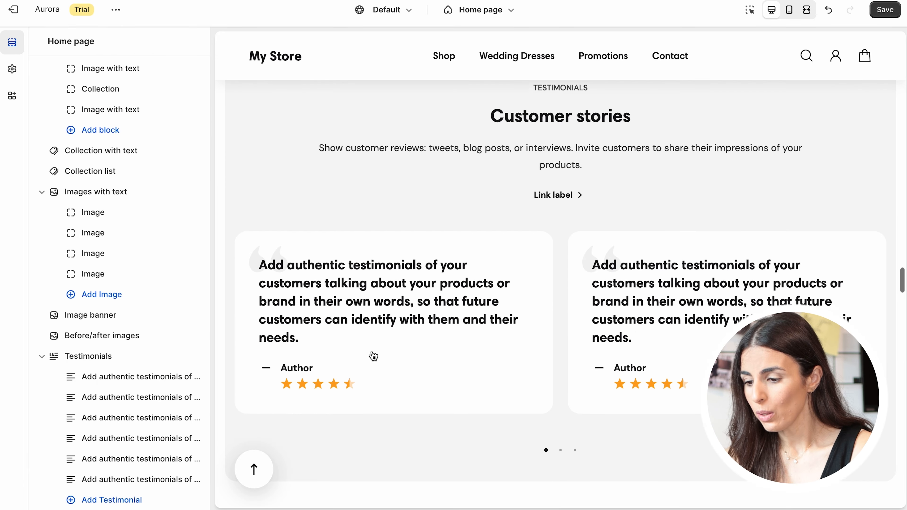
scroll(373, 355, "down", 8)
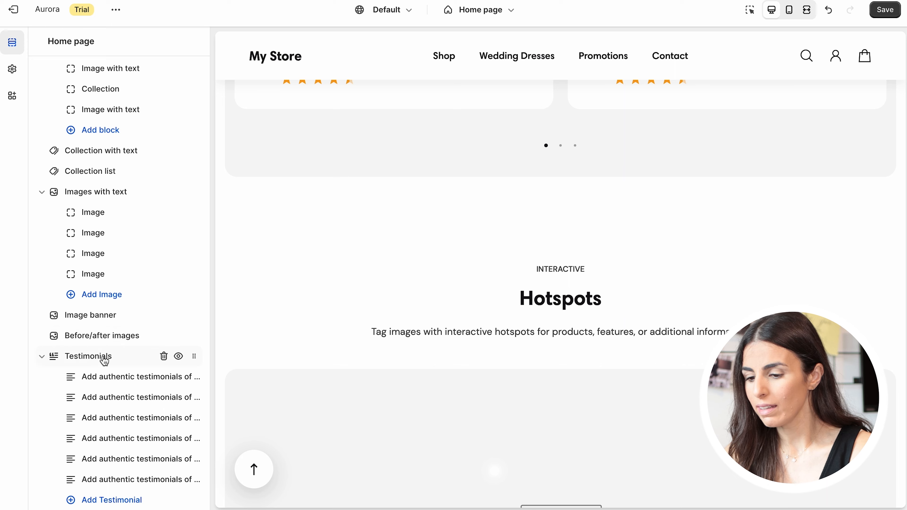
scroll(104, 359, "down", 3)
scroll(104, 361, "down", 3)
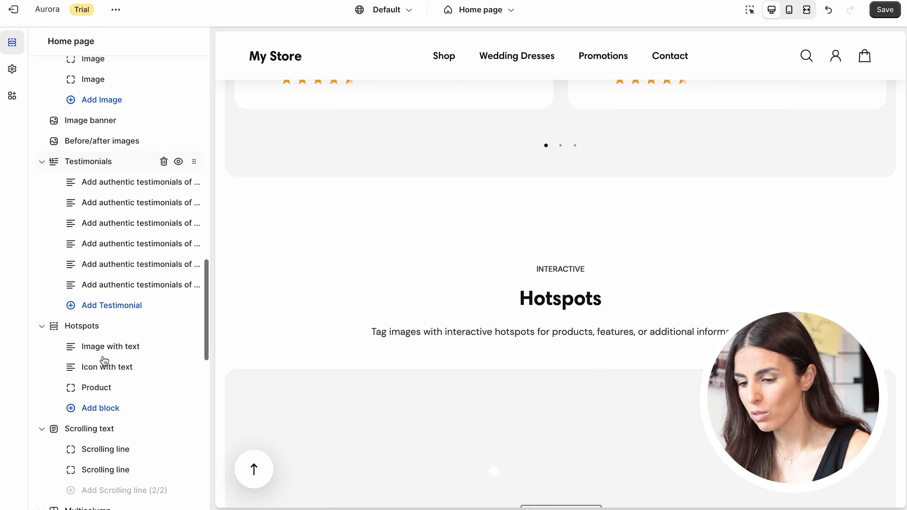
Set pexels-kate-branch-8365209 from the store library as the desktop image of the Hotspots section.
left_click(104, 320)
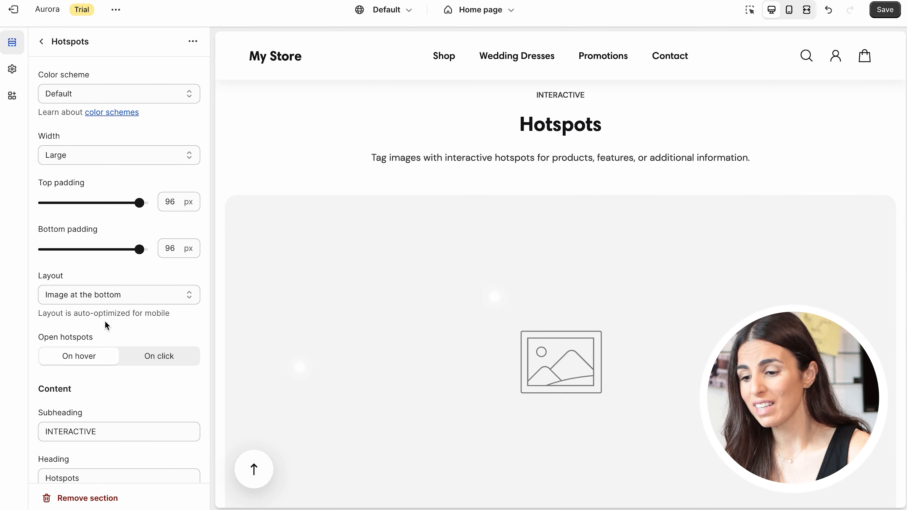
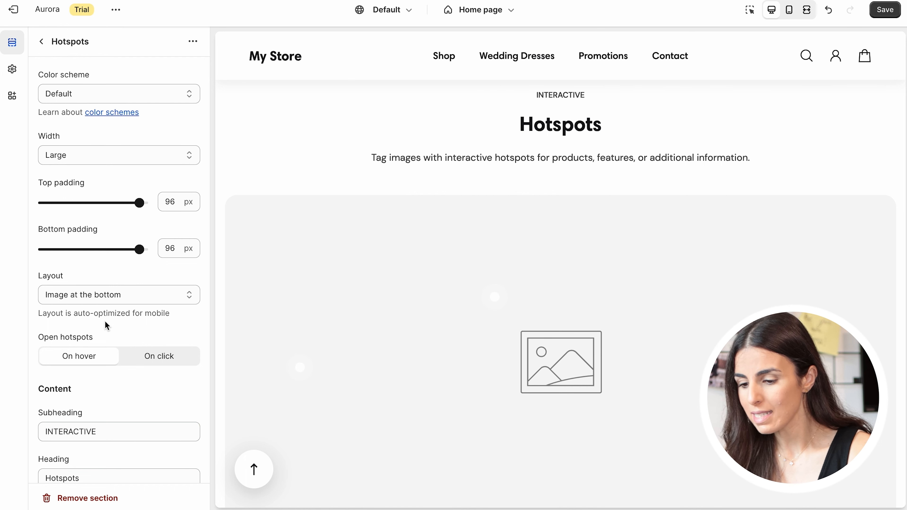
scroll(104, 320, "down", 15)
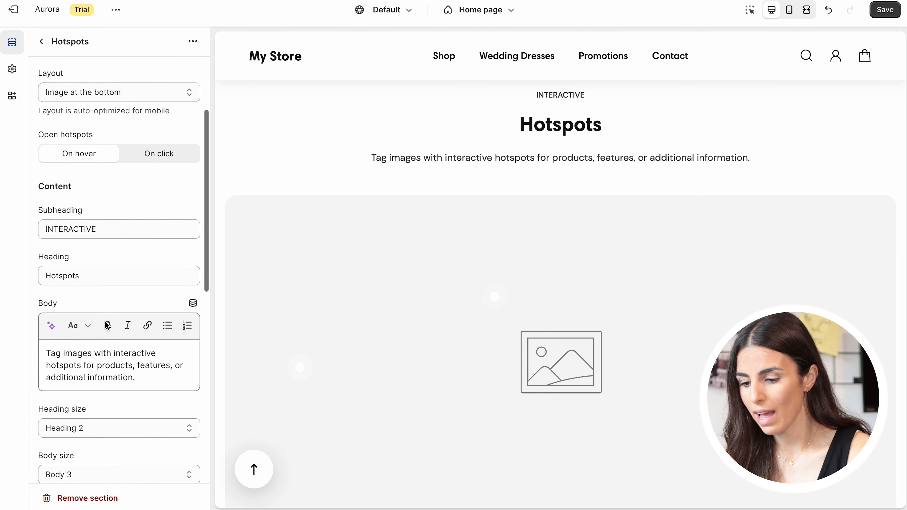
scroll(106, 323, "down", 4)
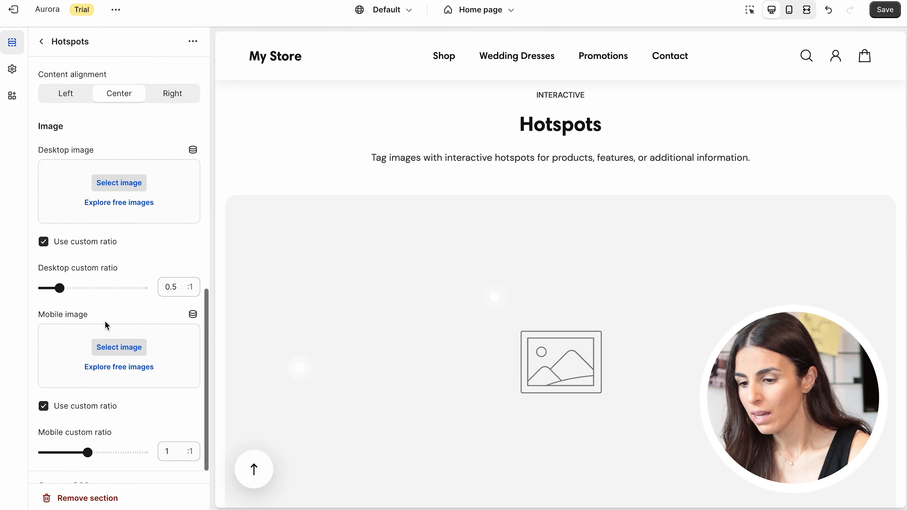
left_click(116, 177)
left_click(451, 234)
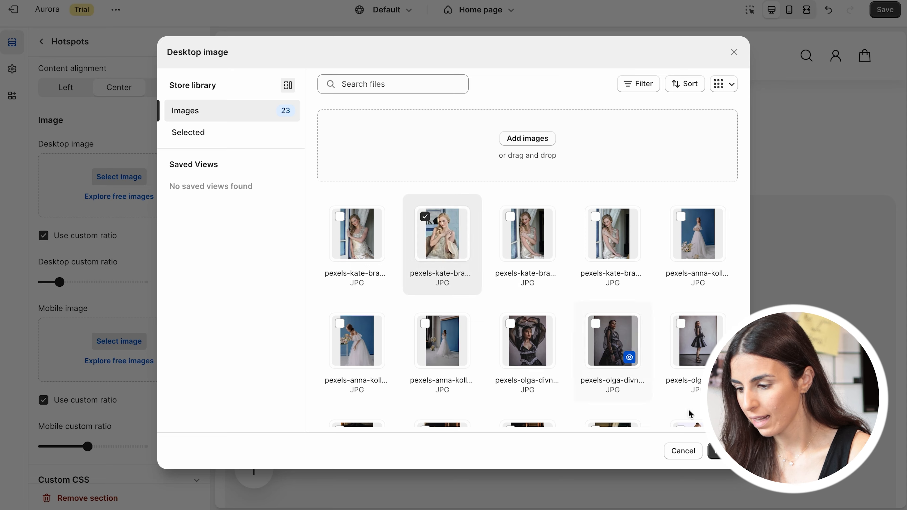
left_click(715, 452)
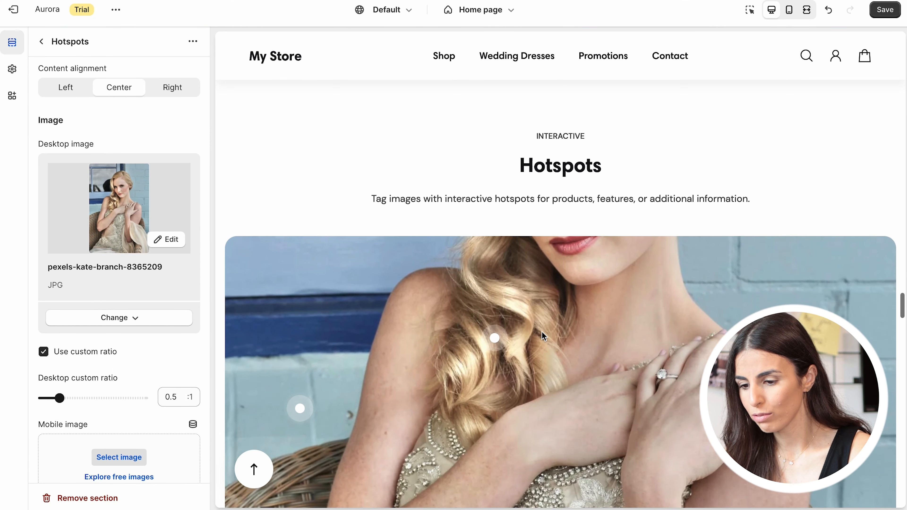
Turn off the custom ratio for the Hotspots desktop image, and check the whole image in the preview.
scroll(543, 335, "down", 4)
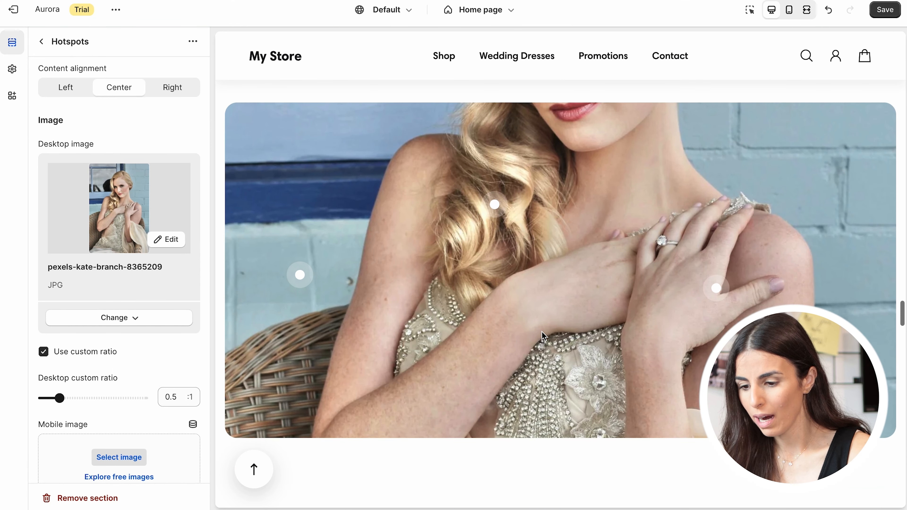
left_click(99, 357)
scroll(442, 355, "down", 5)
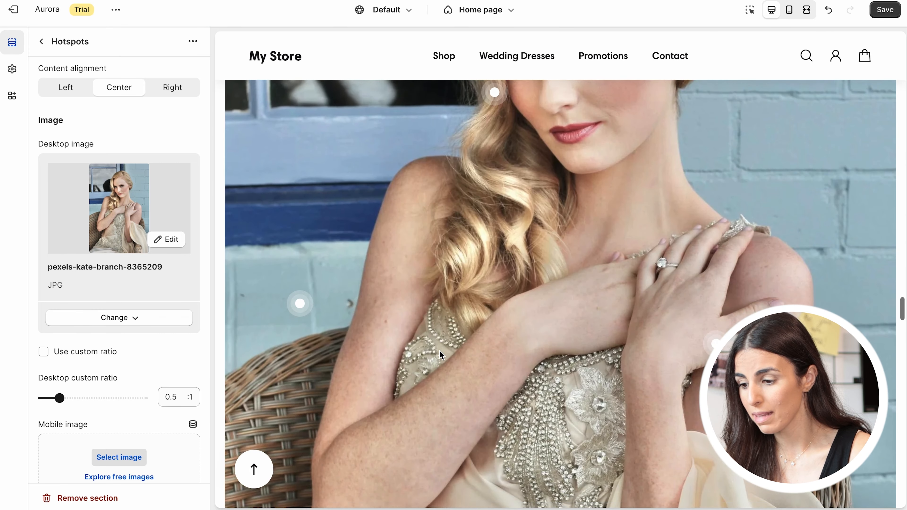
scroll(441, 355, "down", 8)
scroll(442, 354, "up", 5)
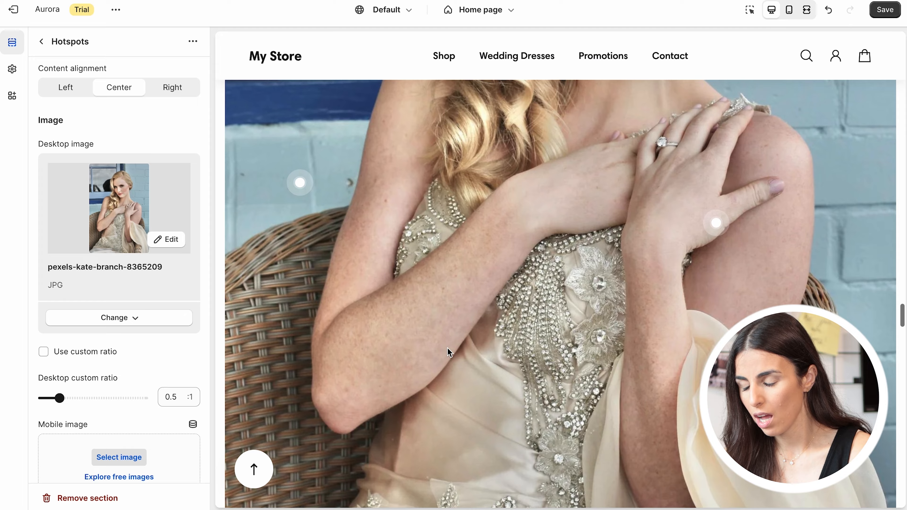
scroll(447, 348, "up", 5)
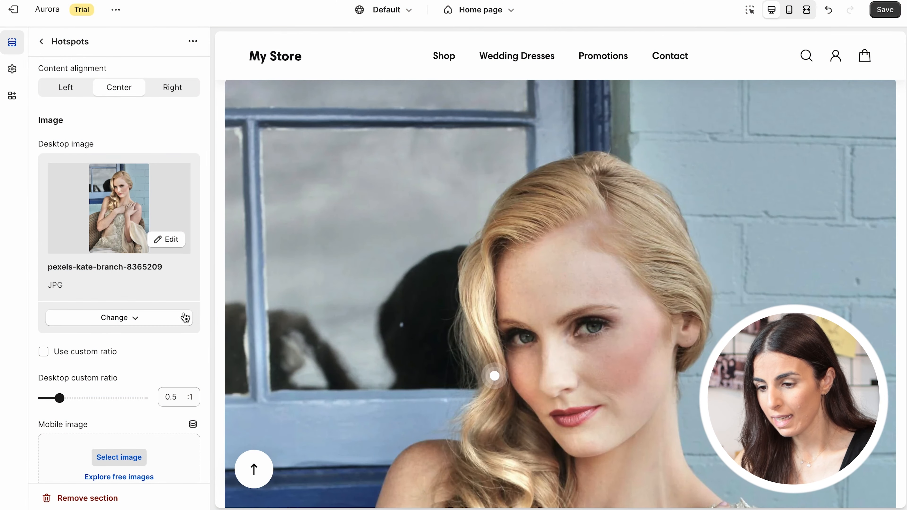
Look through the Hotspots section's settings, and return to the home page section list.
scroll(173, 317, "up", 8)
scroll(175, 298, "down", 13)
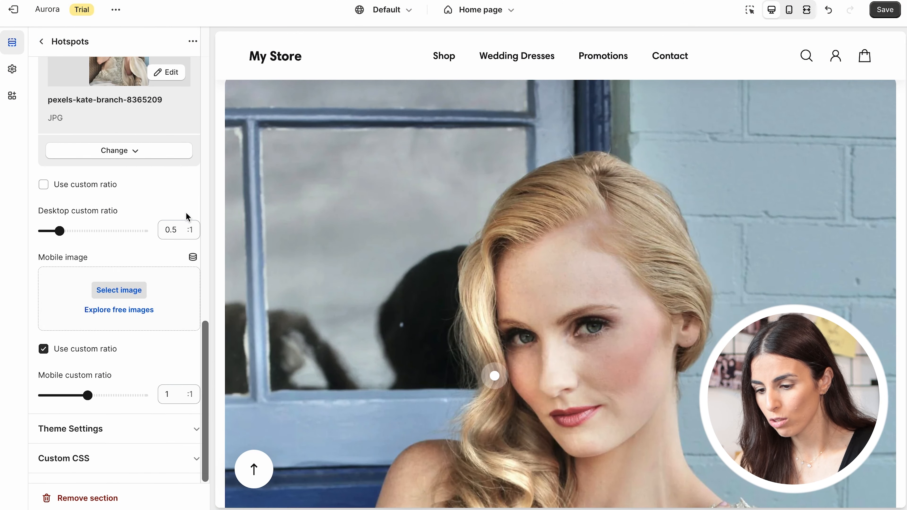
scroll(176, 252, "up", 10)
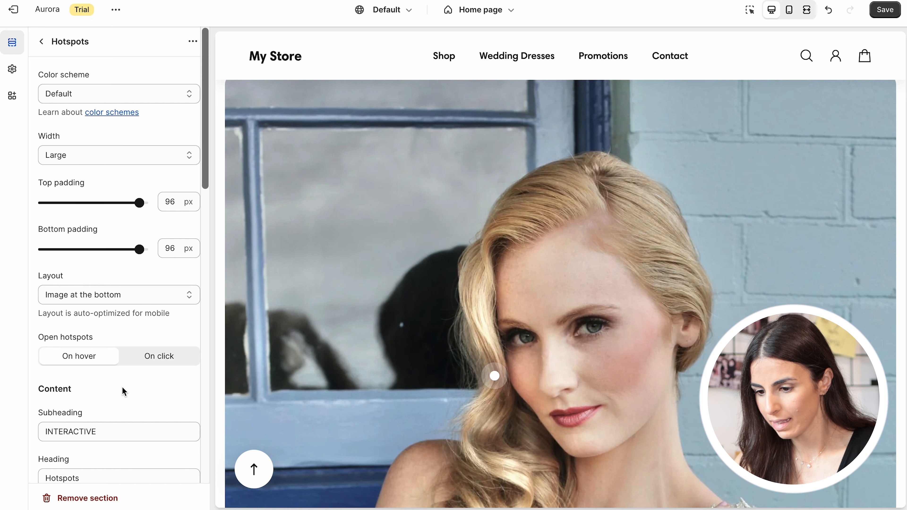
left_click(41, 41)
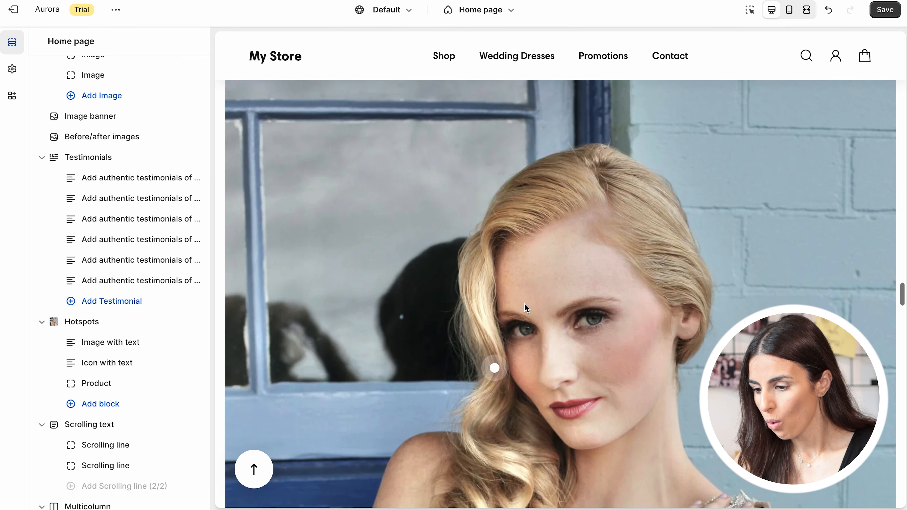
Examine the hotspot markers on the Hotspots section's image in the preview.
scroll(525, 304, "up", 5)
scroll(525, 300, "down", 3)
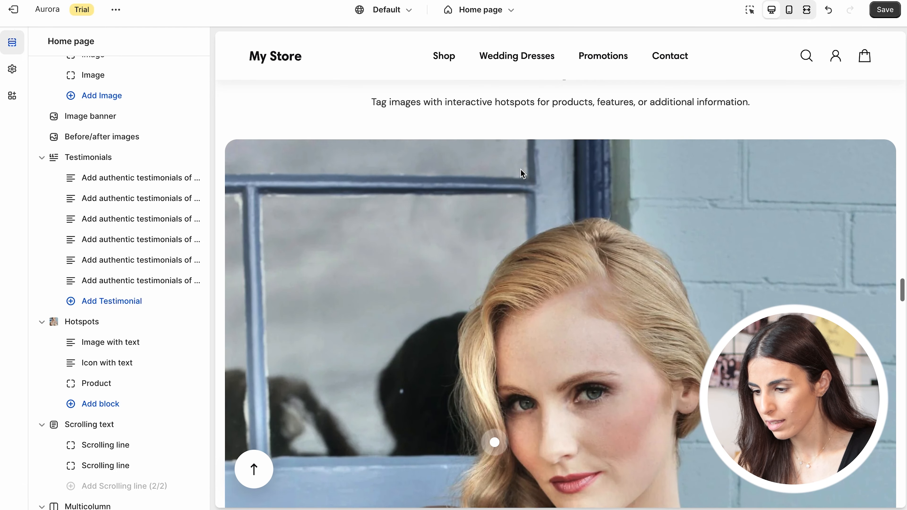
scroll(469, 247, "down", 2)
mouse_move(482, 0)
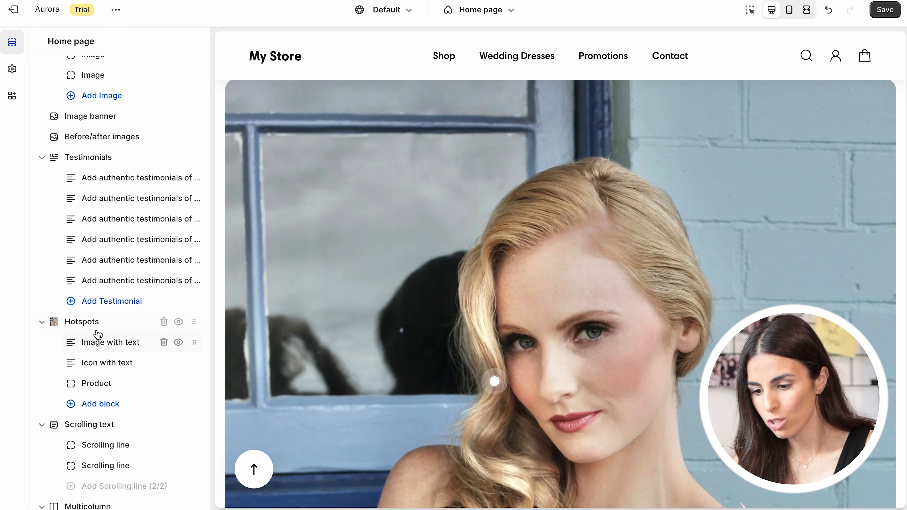
scroll(396, 315, "down", 2)
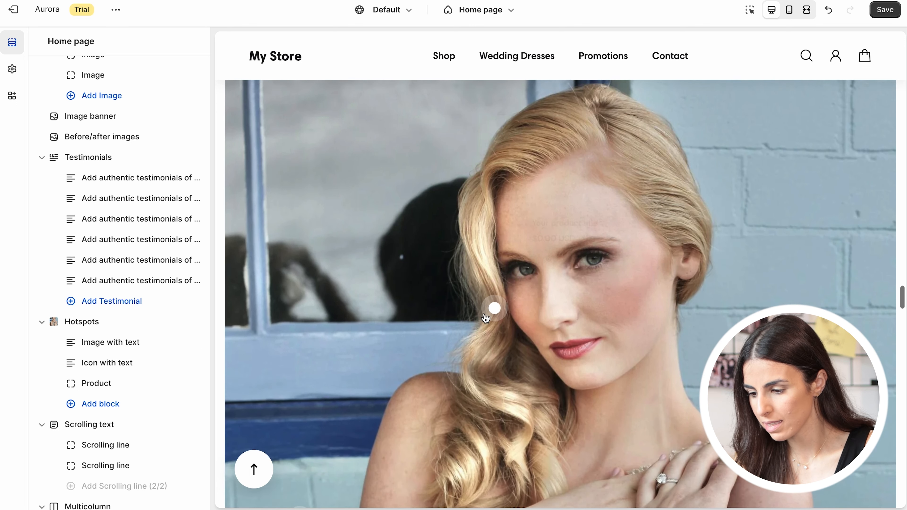
Delete the Image with text, Icon with text and Product blocks from the Hotspots section.
left_click(96, 383)
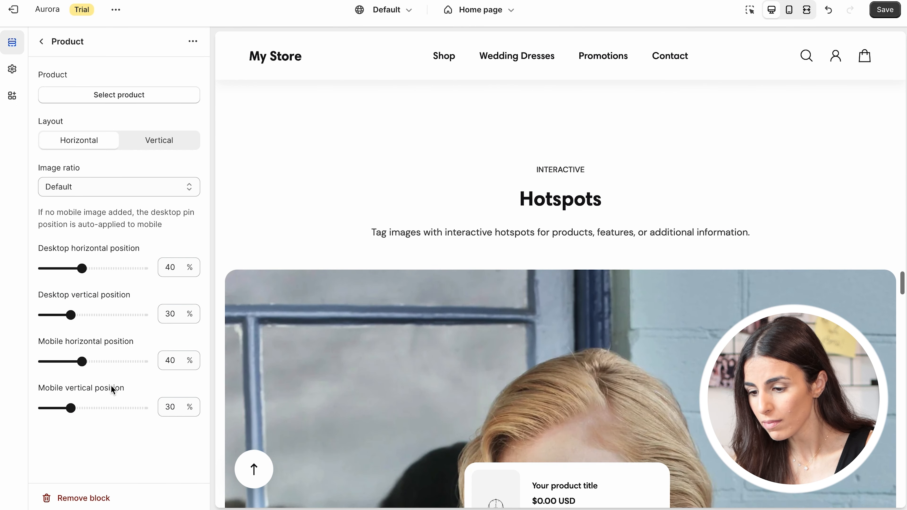
left_click(40, 42)
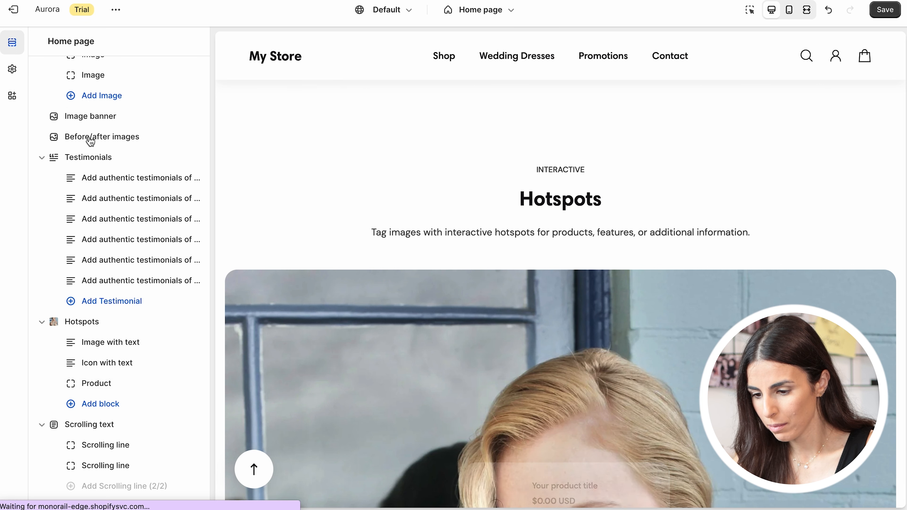
left_click(163, 343)
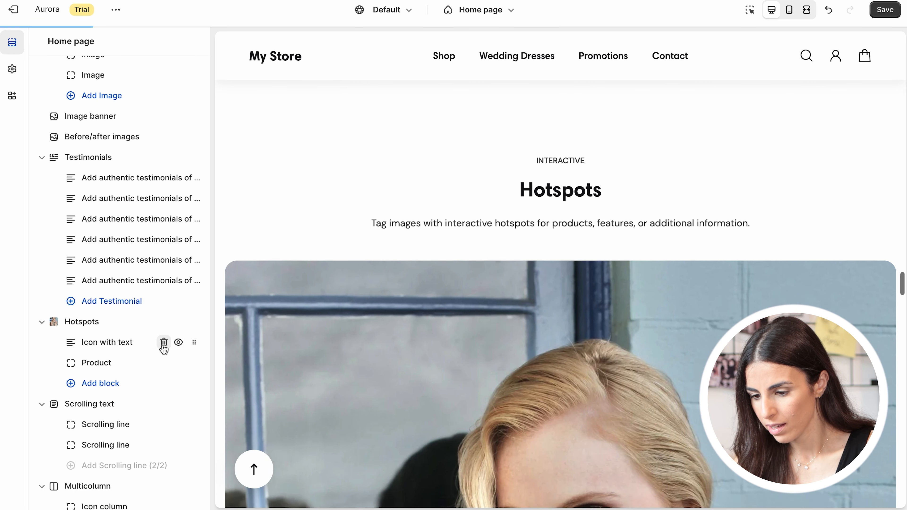
left_click(164, 343)
left_click(163, 343)
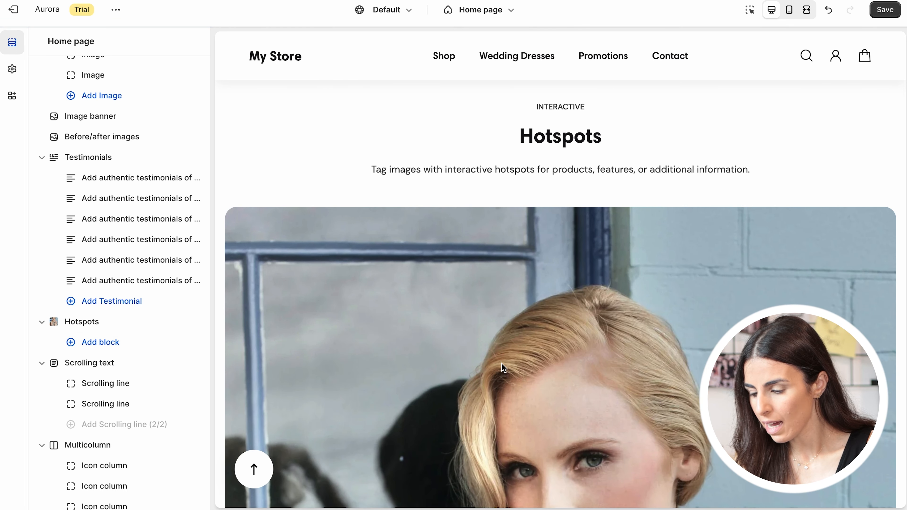
Add a Product block to the Hotspots section and assign the Golden Elegance product to it.
scroll(502, 363, "down", 10)
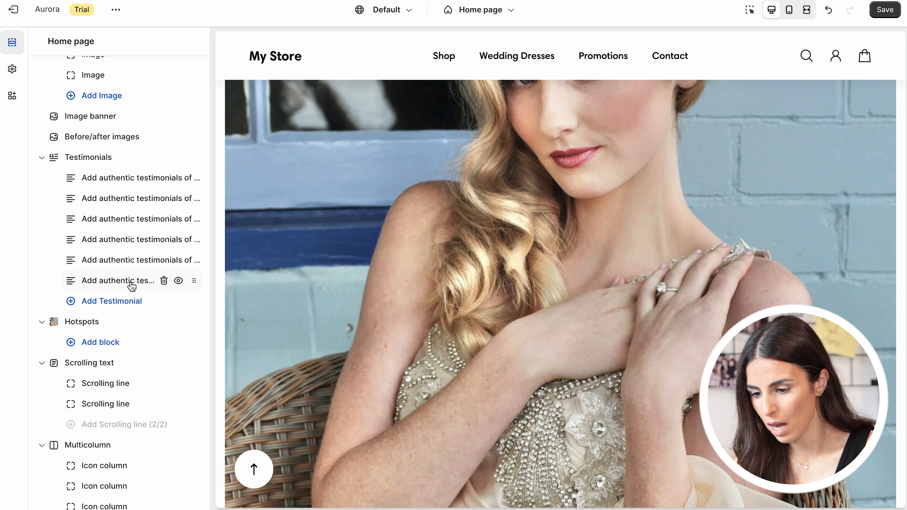
left_click(102, 343)
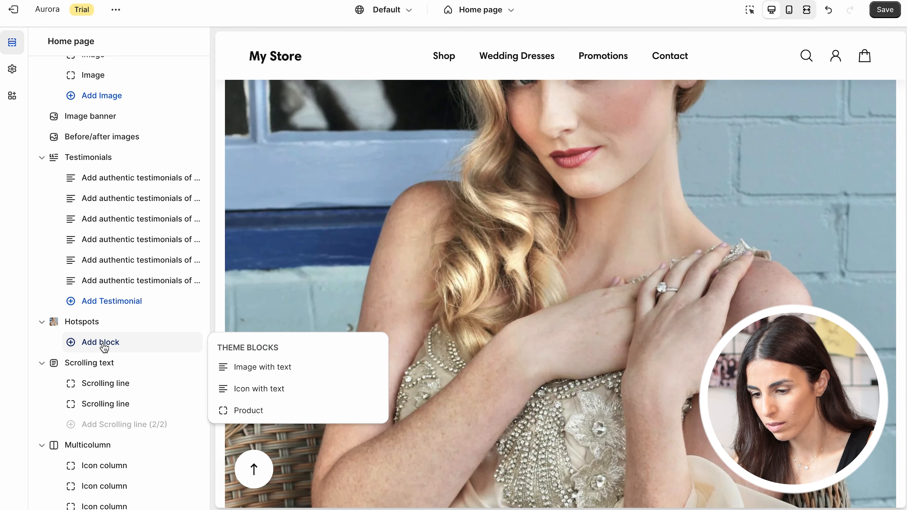
left_click(284, 411)
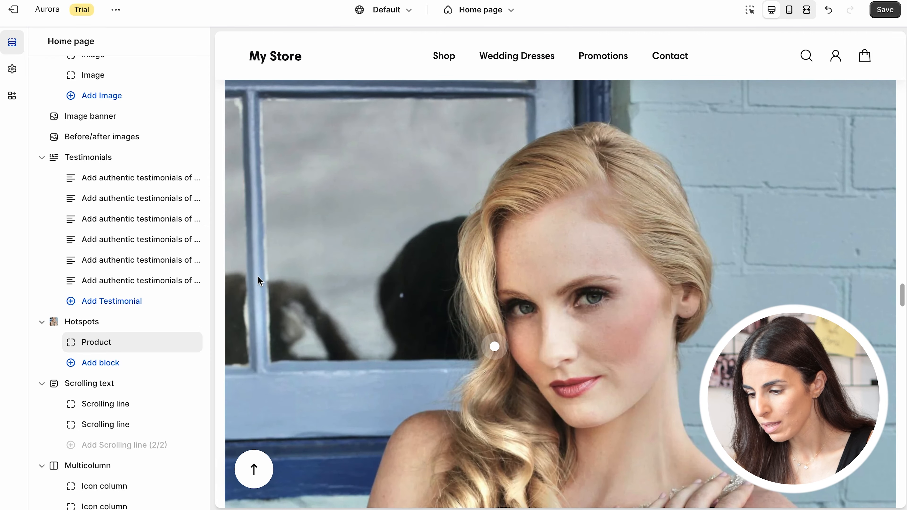
left_click(107, 342)
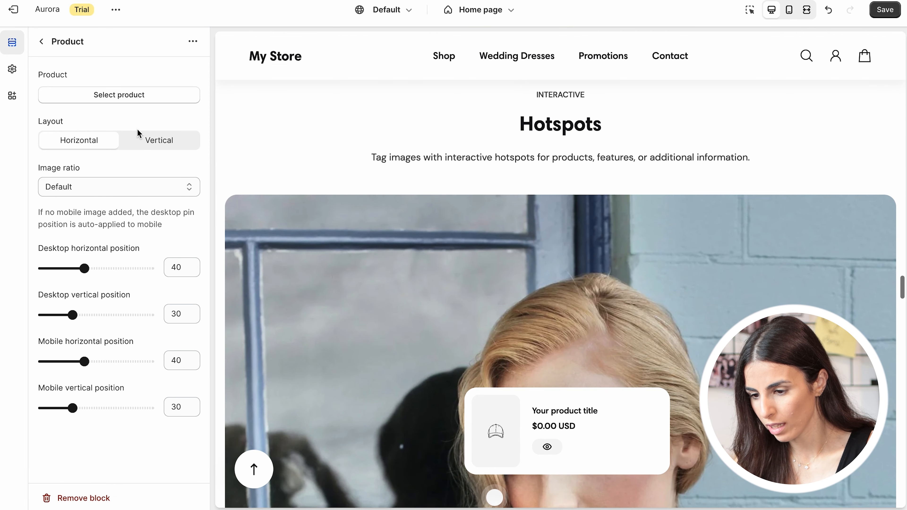
left_click(130, 90)
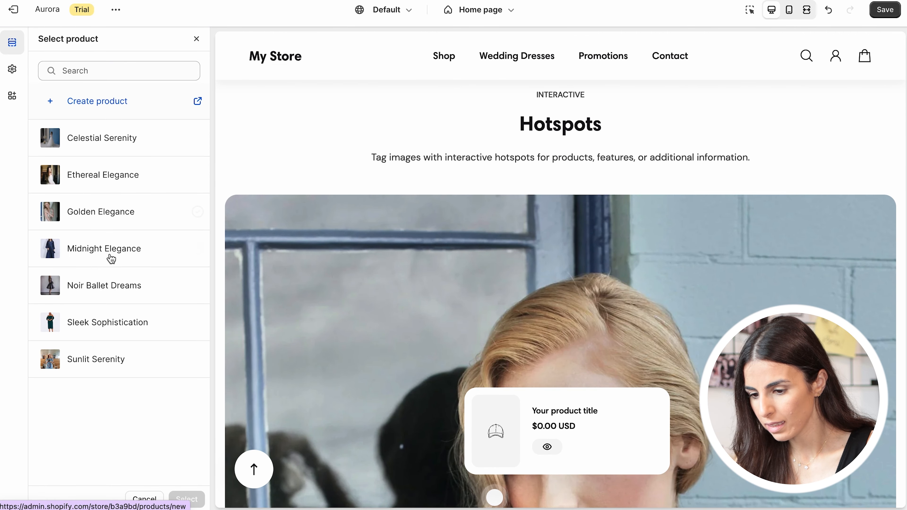
left_click(101, 218)
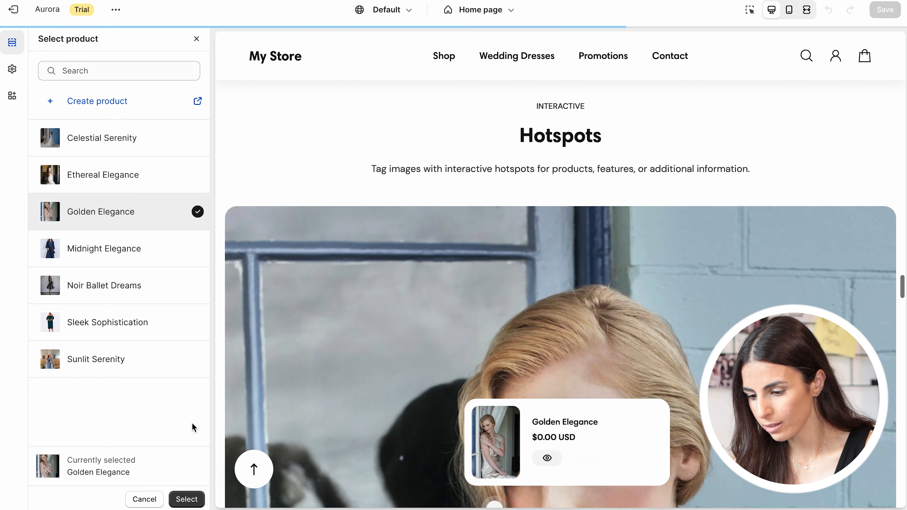
left_click(186, 499)
Check the Golden Elegance hotspot's product card and its quick view in the preview, and close the quick view.
scroll(571, 381, "down", 5)
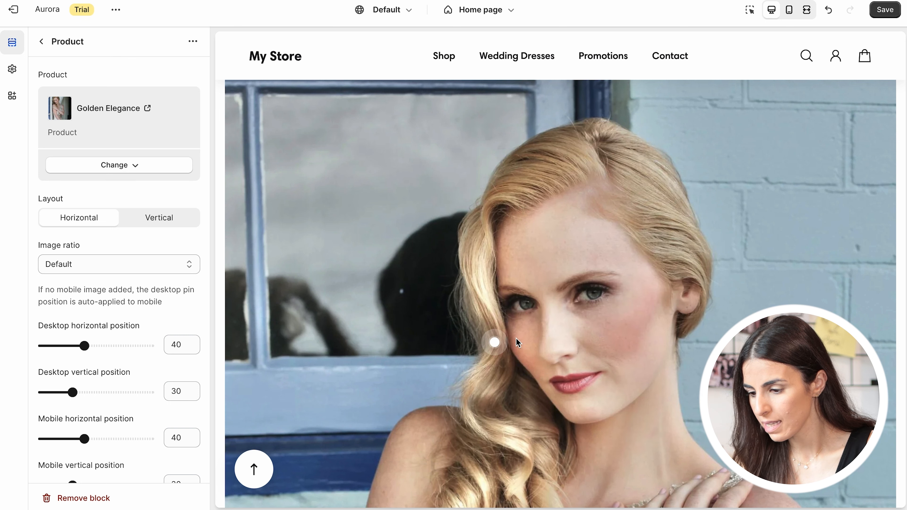
mouse_move(503, 347)
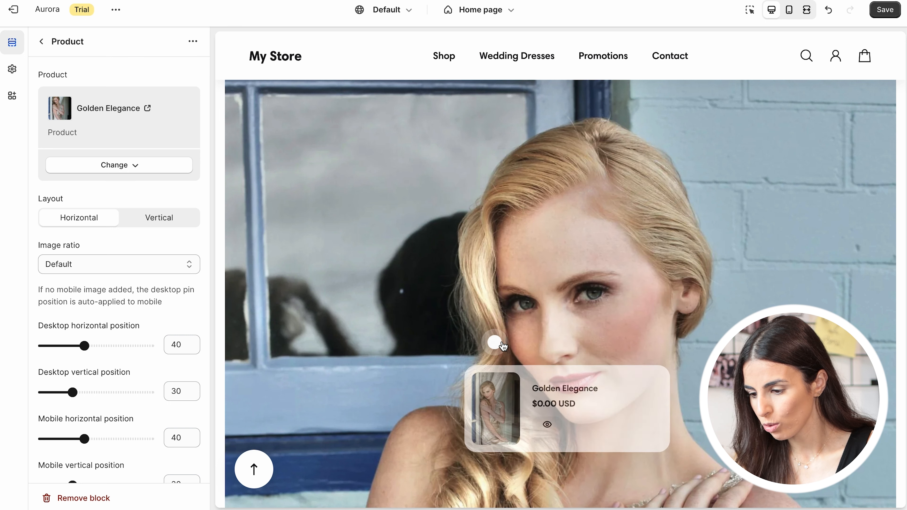
left_click(547, 424)
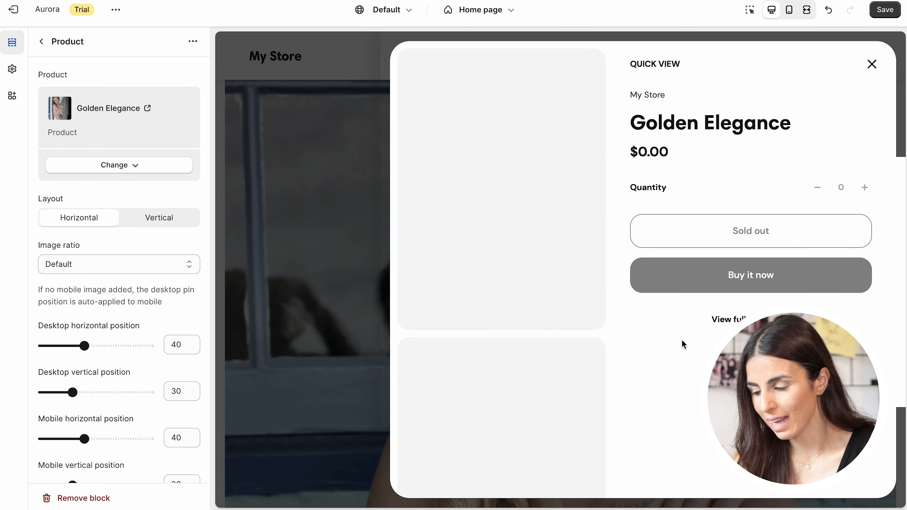
left_click(871, 65)
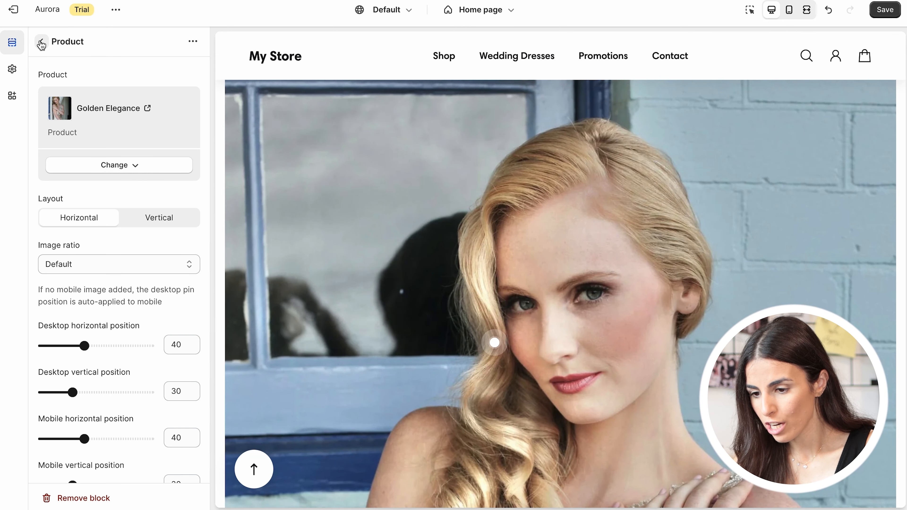
Set the Golden Elegance hotspot's desktop vertical position to 55%.
left_click(42, 42)
left_click(107, 343)
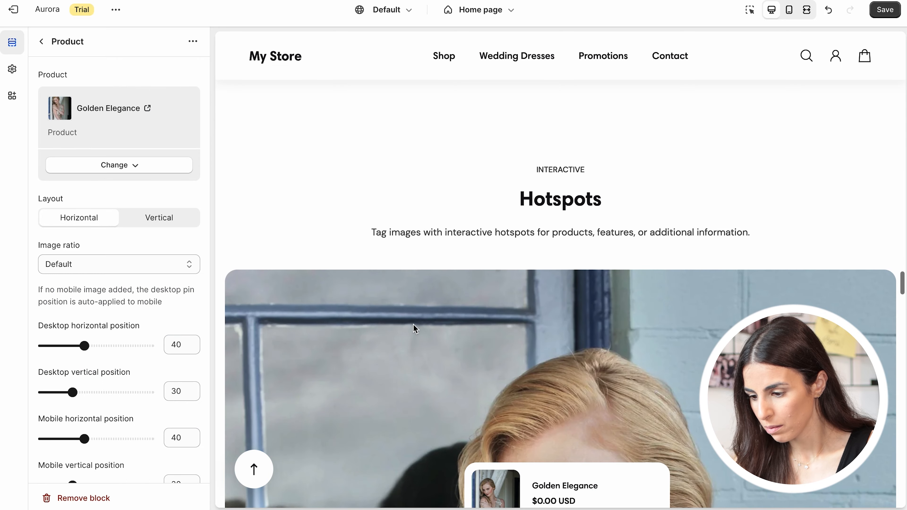
scroll(416, 402, "down", 8)
left_click(494, 275)
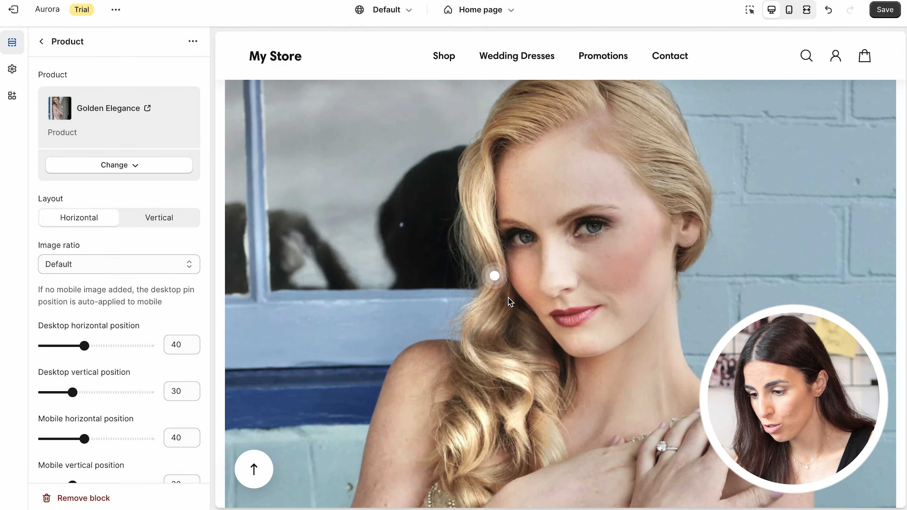
scroll(510, 302, "down", 2)
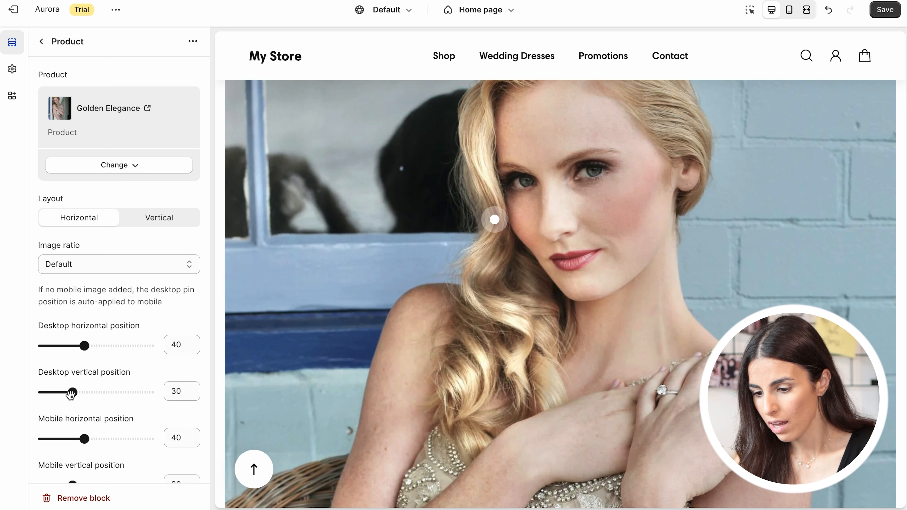
left_click_drag(73, 392, 102, 393)
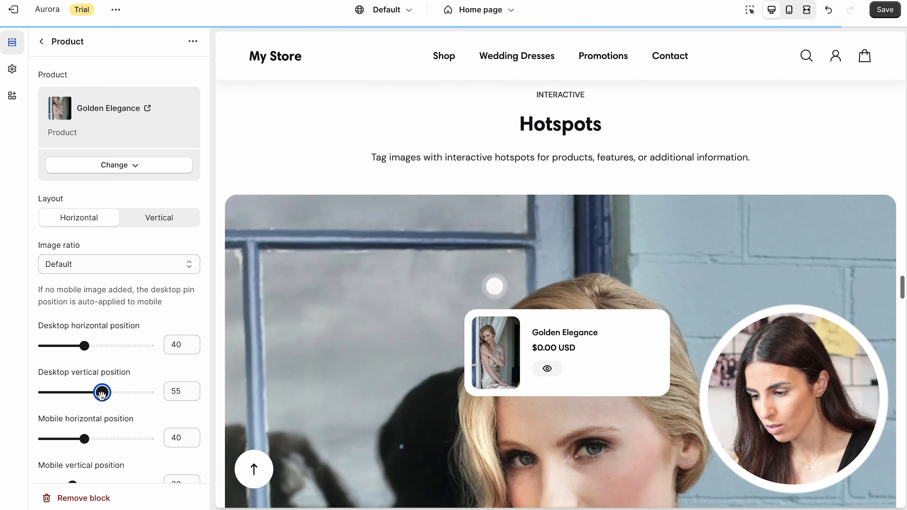
Set the Golden Elegance hotspot's desktop horizontal position to 37%, and check its placement on the image.
scroll(395, 367, "down", 8)
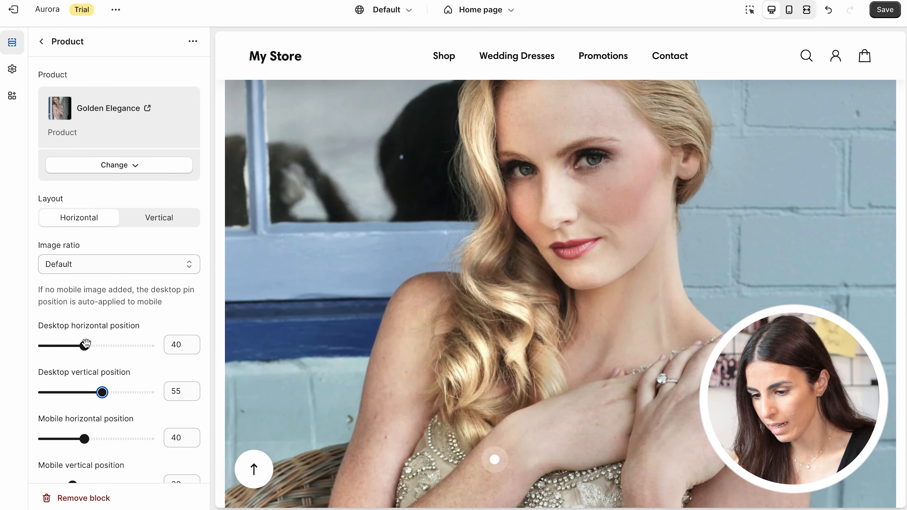
left_click_drag(85, 345, 69, 345)
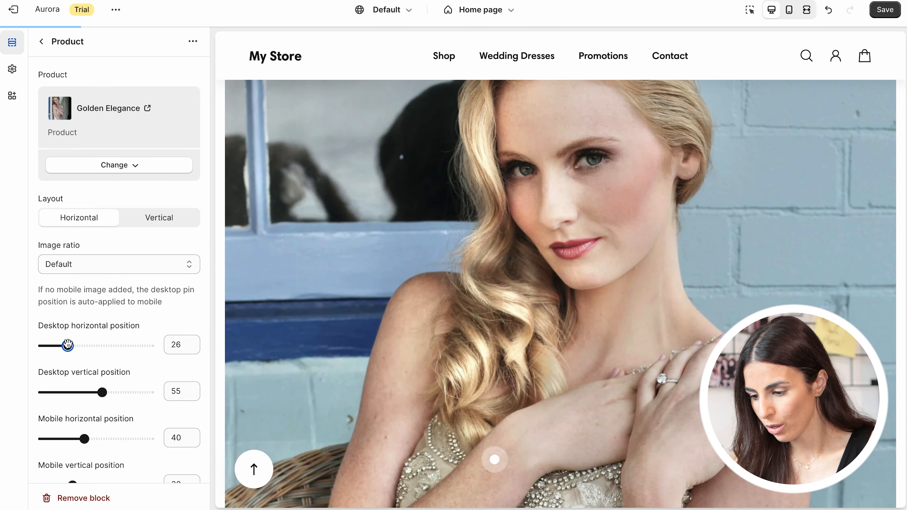
scroll(289, 329, "down", 6)
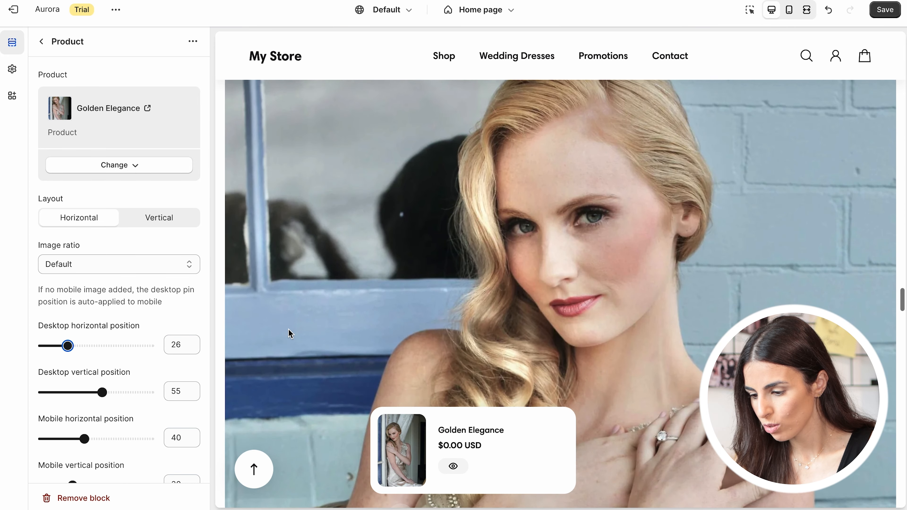
scroll(288, 333, "down", 3)
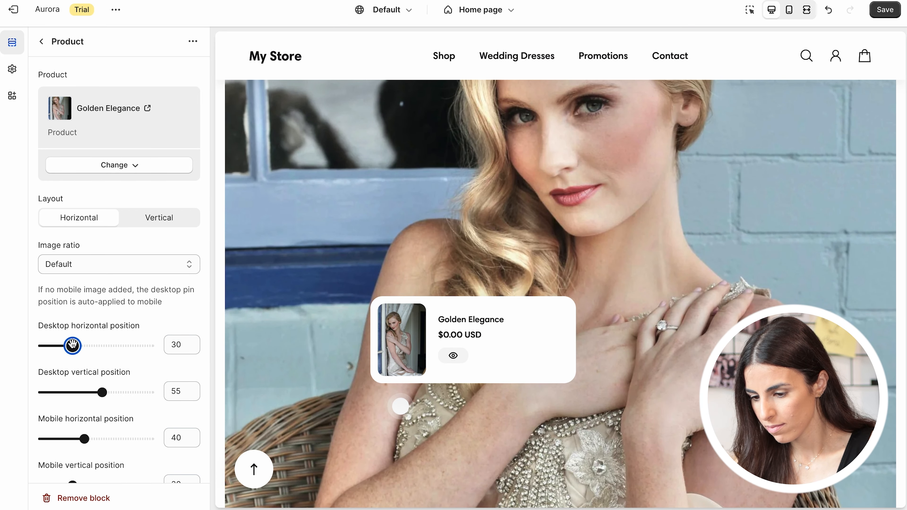
left_click_drag(72, 345, 80, 345)
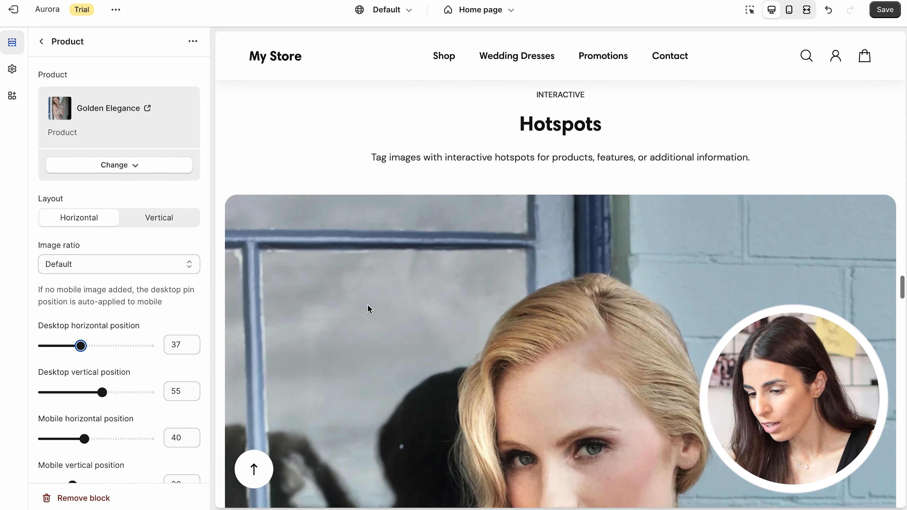
scroll(369, 308, "down", 8)
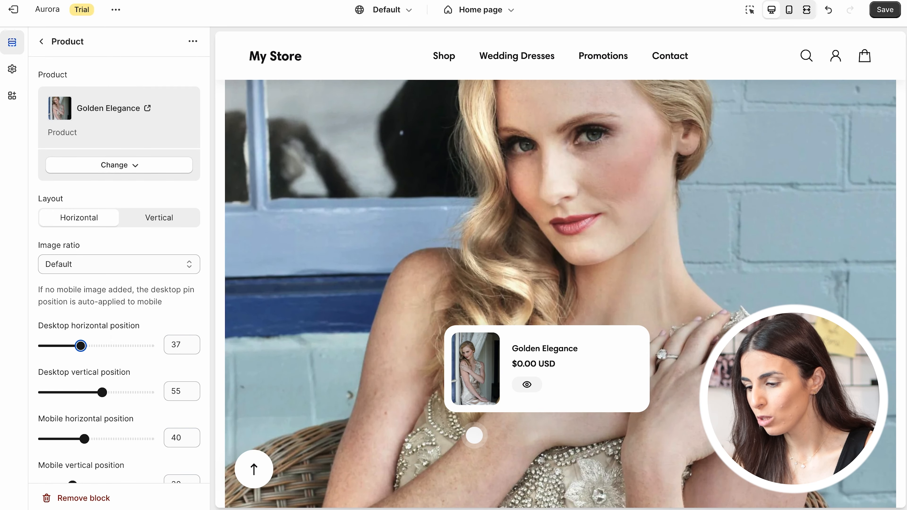
scroll(674, 361, "down", 15)
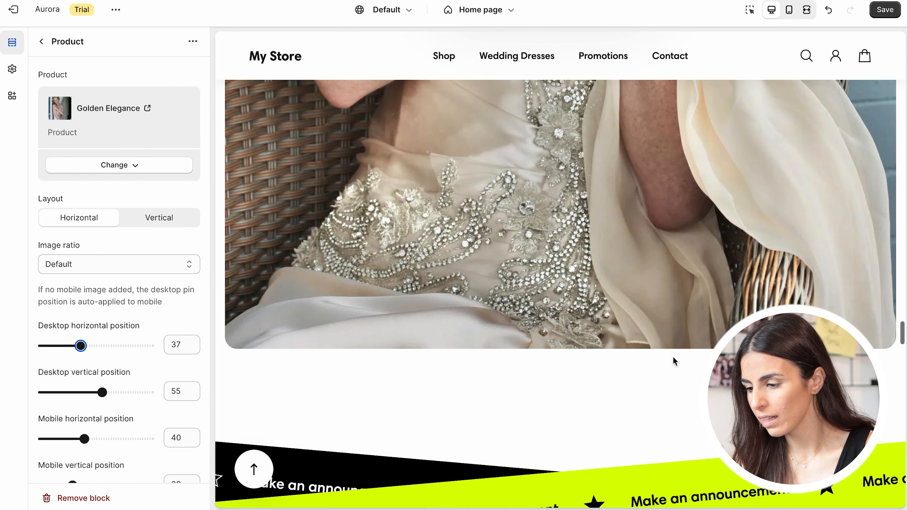
scroll(674, 361, "up", 9)
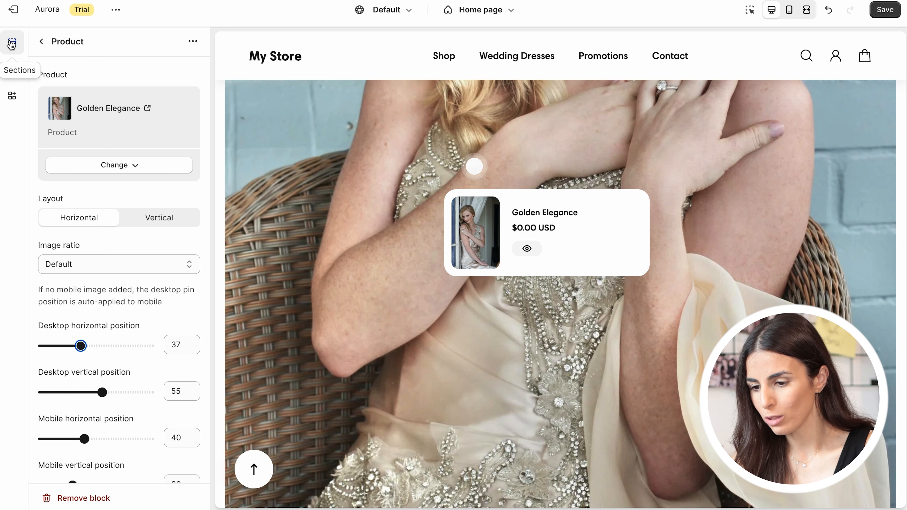
Add a second Product block to the Hotspots section, positioned on desktop at 77% horizontally and 71% vertically, and return to the section list.
left_click(41, 41)
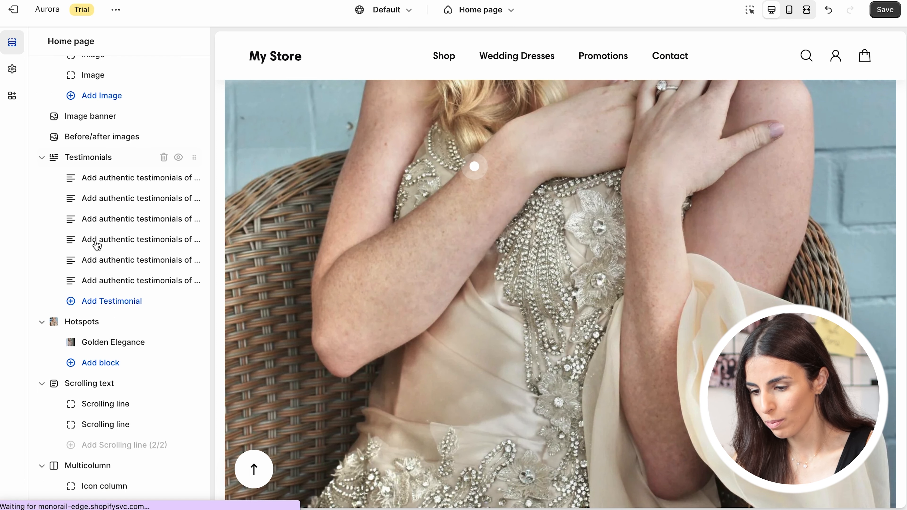
left_click(95, 364)
left_click(279, 430)
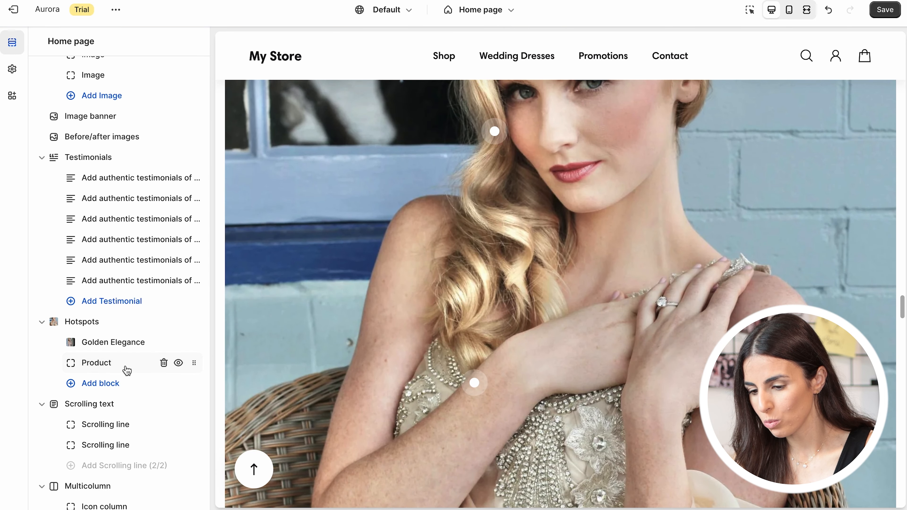
left_click(125, 366)
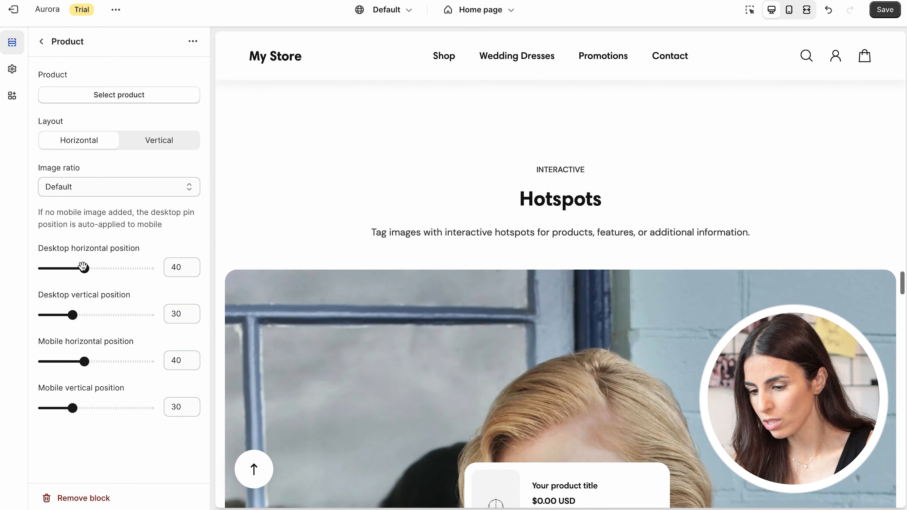
left_click_drag(85, 267, 127, 268)
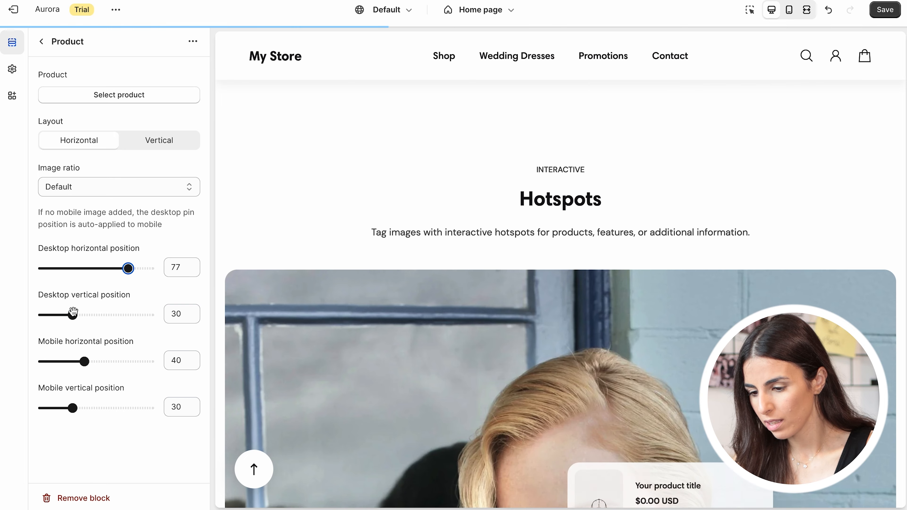
left_click_drag(72, 315, 121, 315)
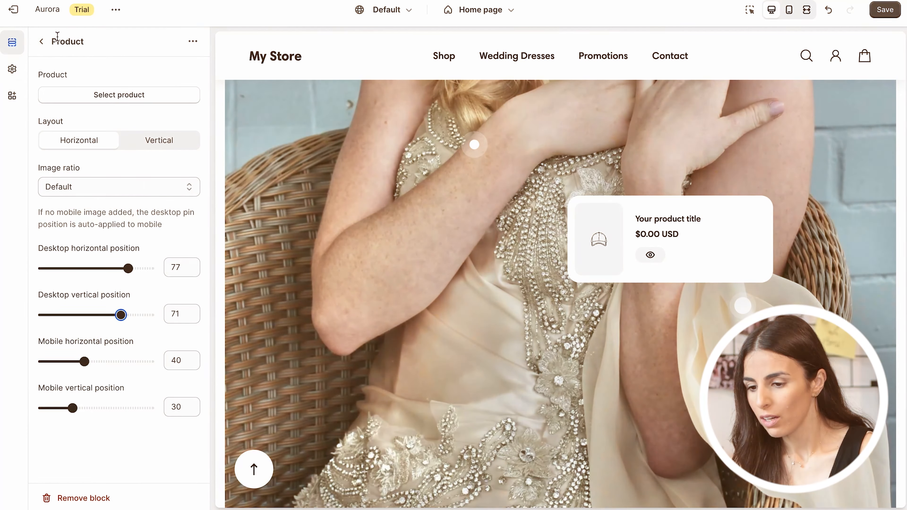
left_click(41, 42)
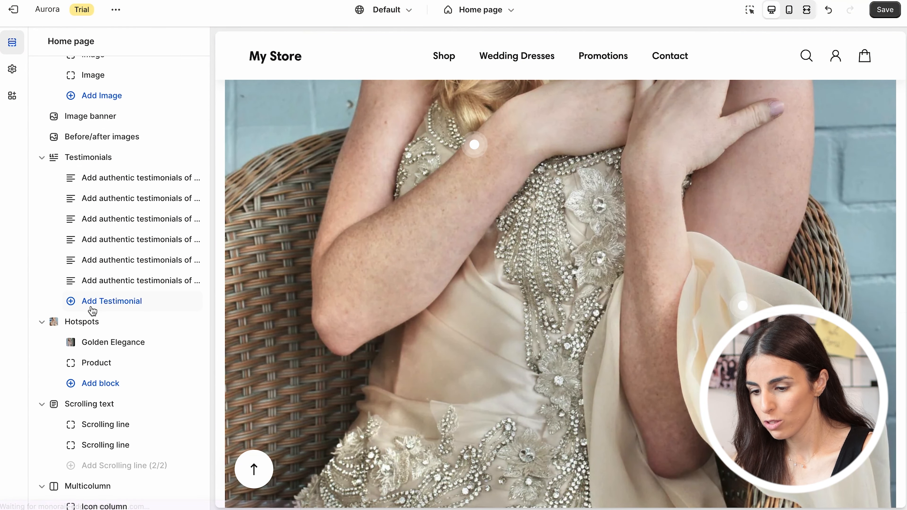
Delete the second scrolling line from the Scrolling text section.
scroll(479, 317, "down", 10)
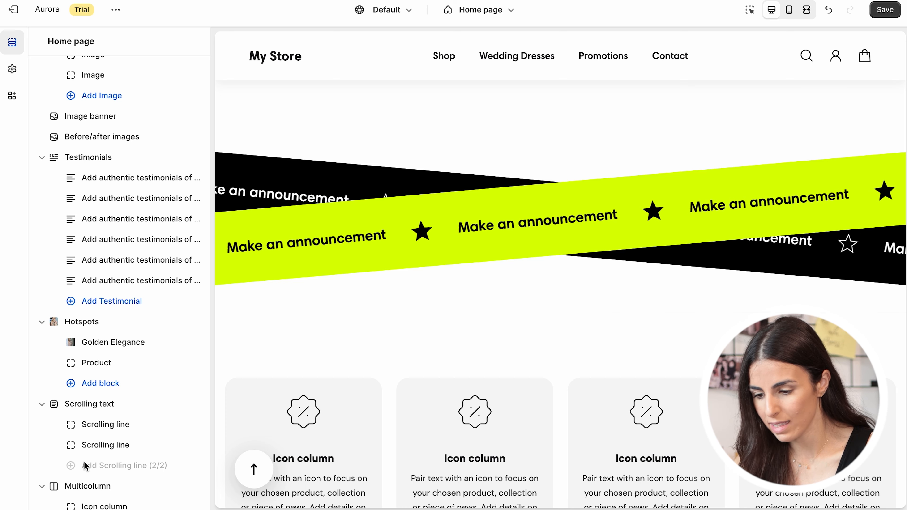
left_click(166, 445)
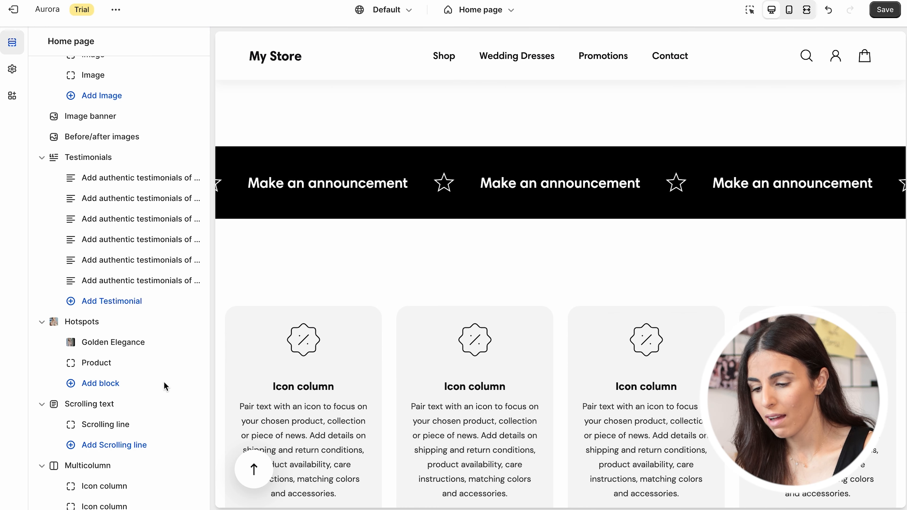
scroll(157, 385, "down", 8)
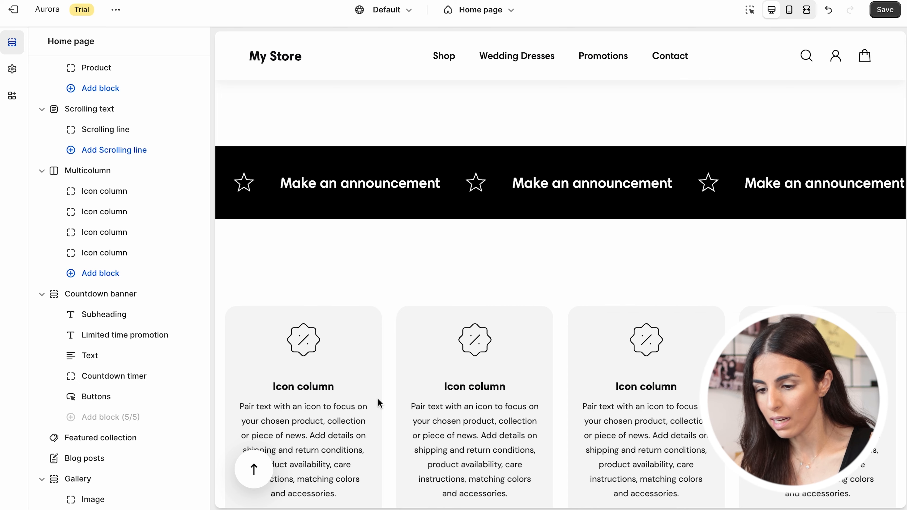
Examine the icon choices for the first Icon column of the Multicolumn section, and return to the section list.
left_click(113, 192)
left_click(121, 93)
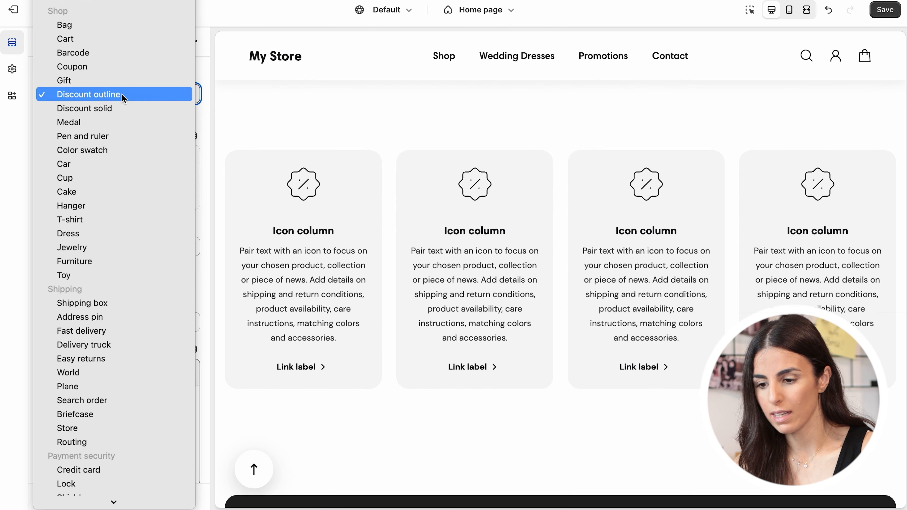
key("Escape")
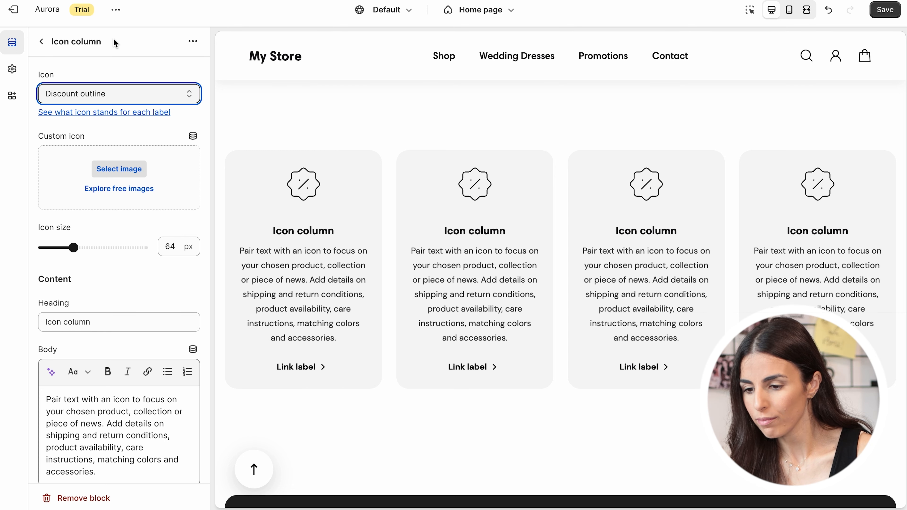
left_click(41, 41)
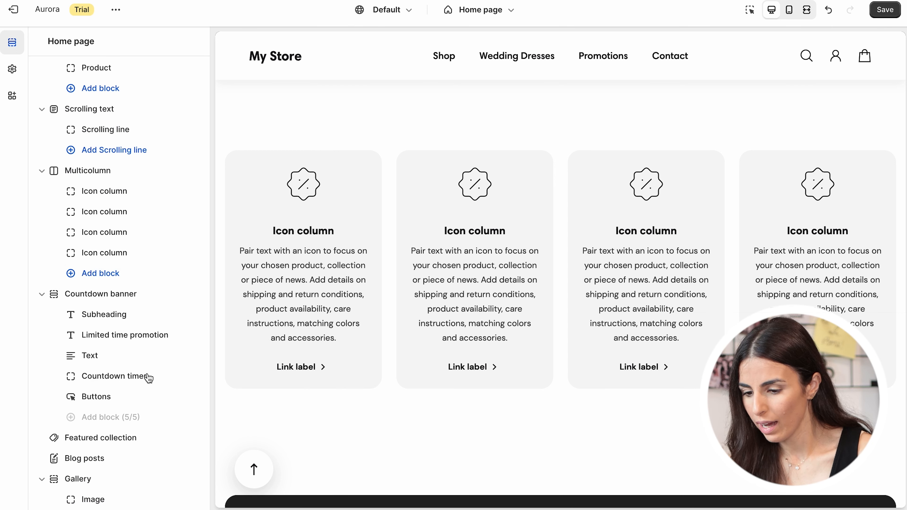
Look over the Countdown banner in the preview and the remaining home page sections down to the Newsletter.
scroll(299, 315, "down", 10)
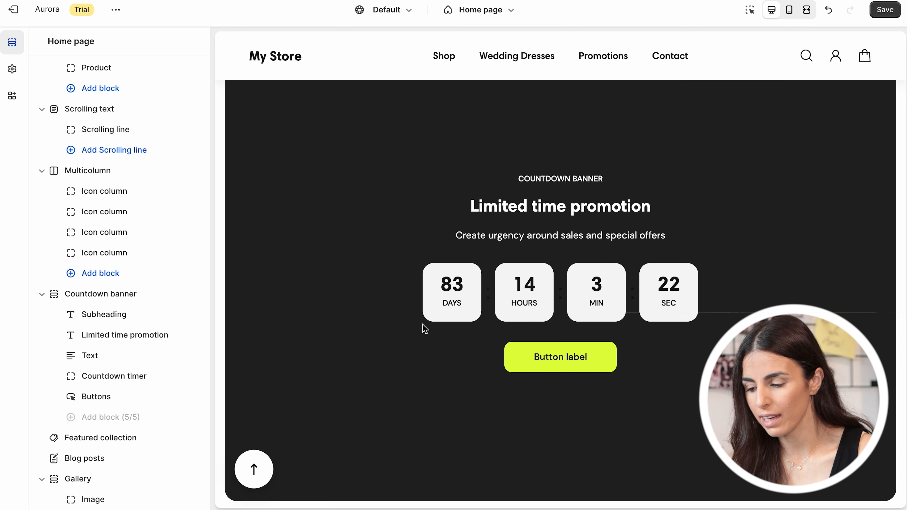
scroll(168, 393, "down", 3)
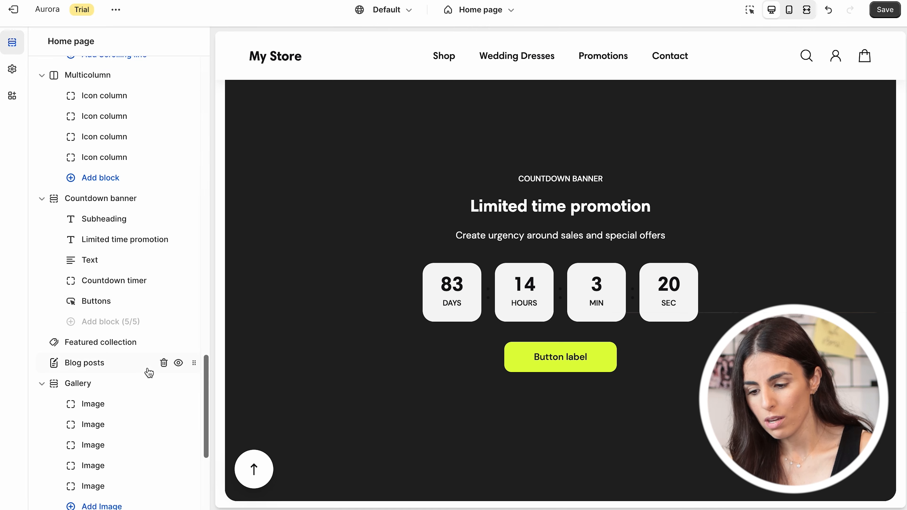
scroll(118, 424, "down", 5)
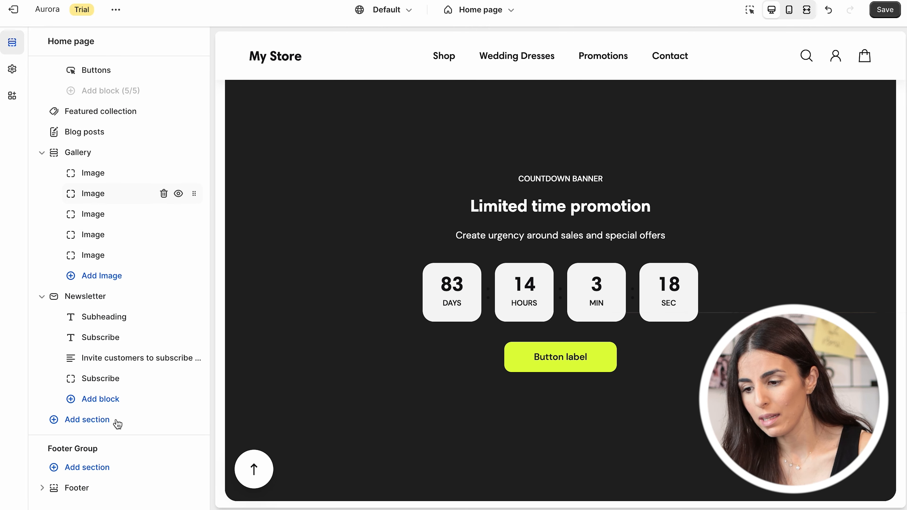
scroll(162, 125, "up", 15)
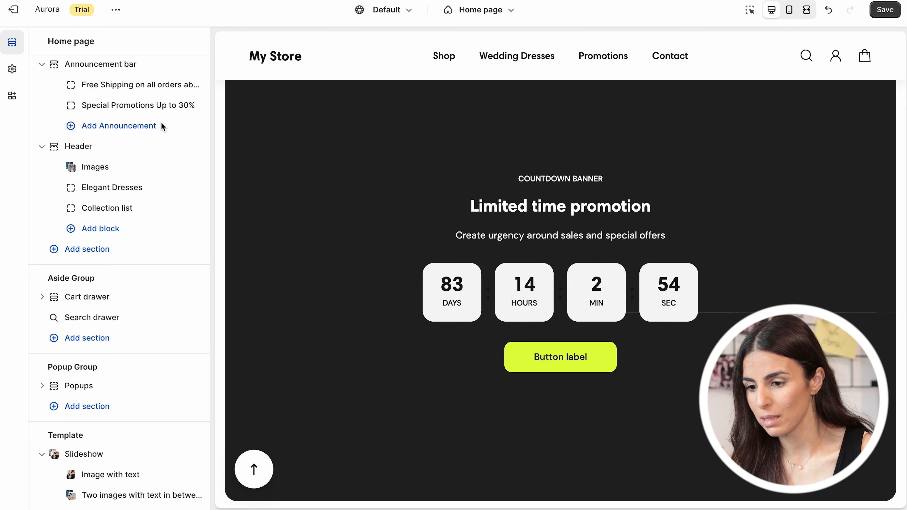
Switch from the home page to the Default product template.
left_click(480, 10)
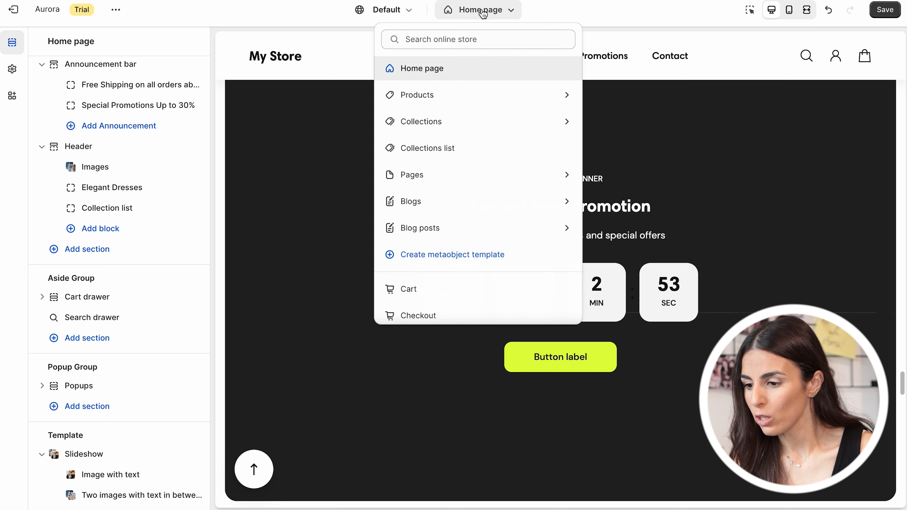
left_click(469, 97)
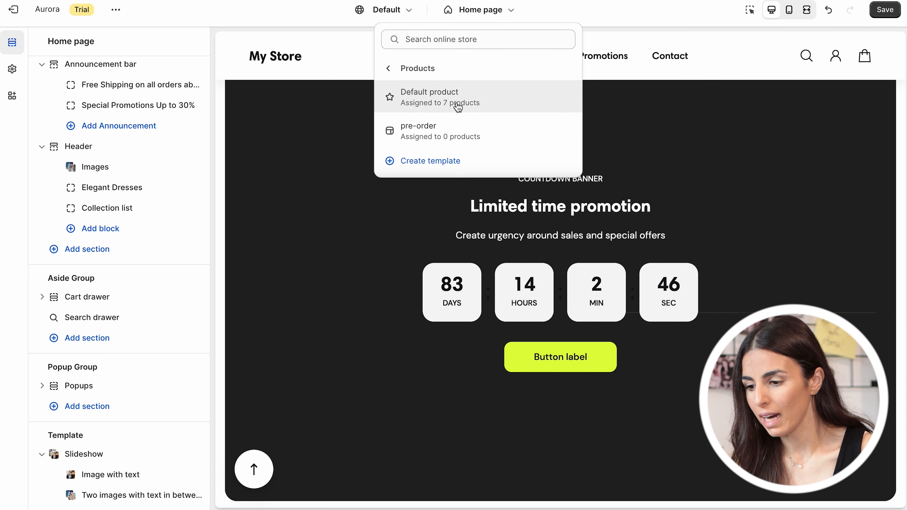
left_click(456, 103)
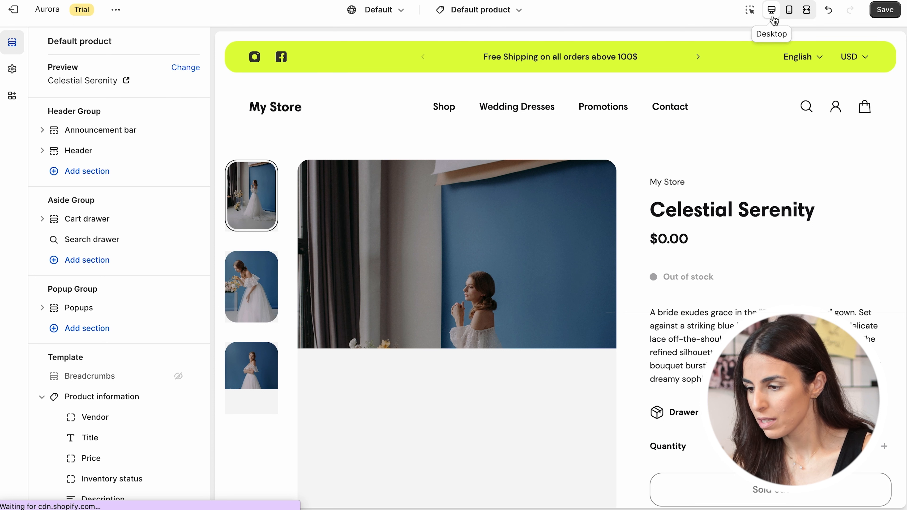
Check the product page in mobile view, return to desktop view, and review the blocks of the product template.
left_click(789, 11)
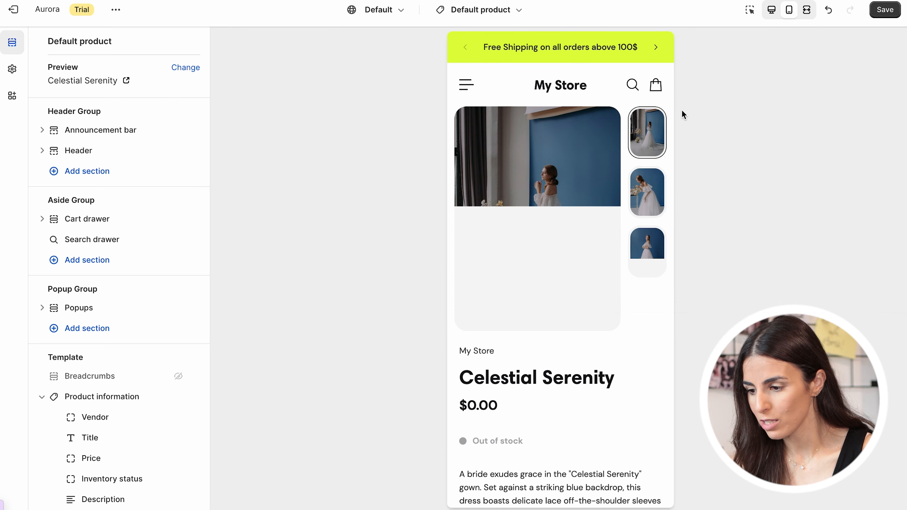
left_click(770, 11)
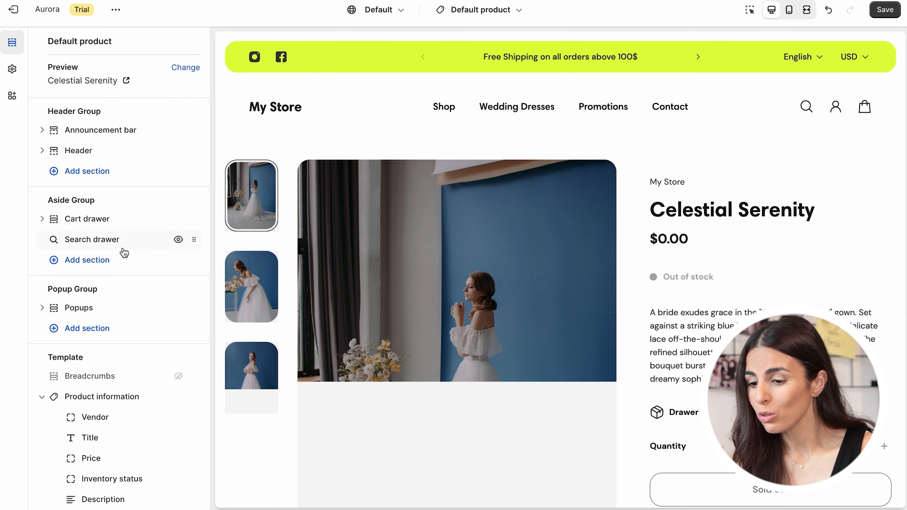
scroll(145, 319, "down", 6)
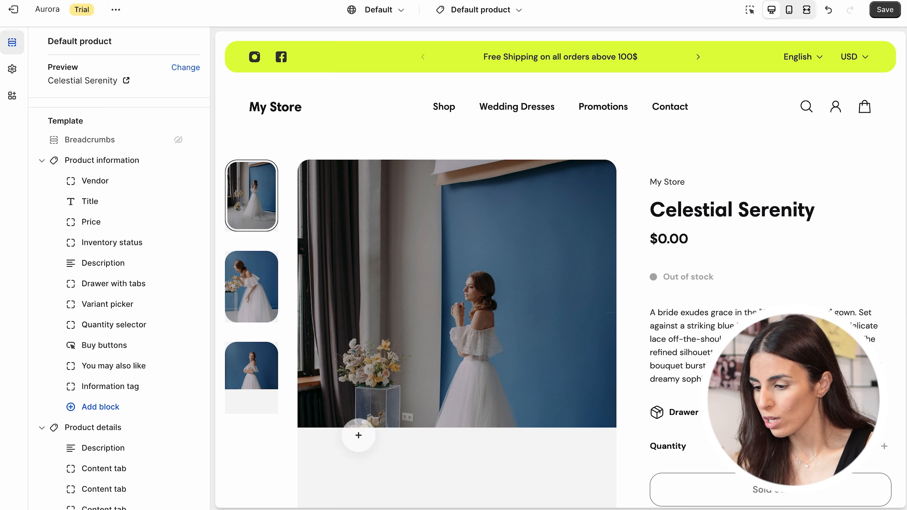
scroll(431, 312, "down", 2)
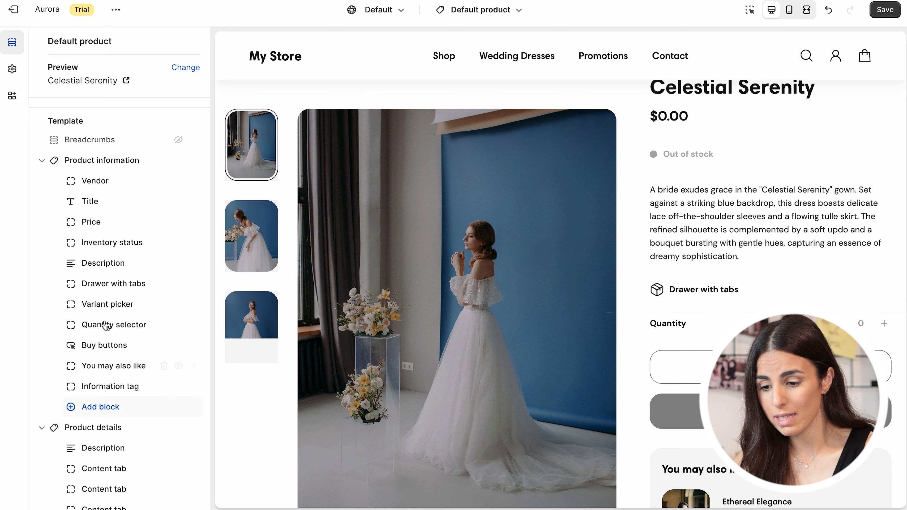
scroll(118, 275, "down", 1)
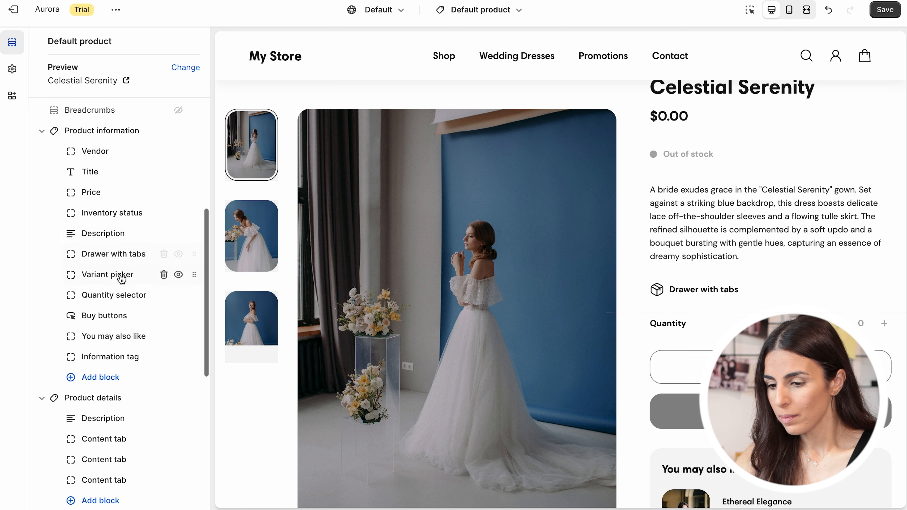
In the Product information section, try the Thumbnails right desktop layout for the media and settle on Thumbnails bottom.
left_click(117, 136)
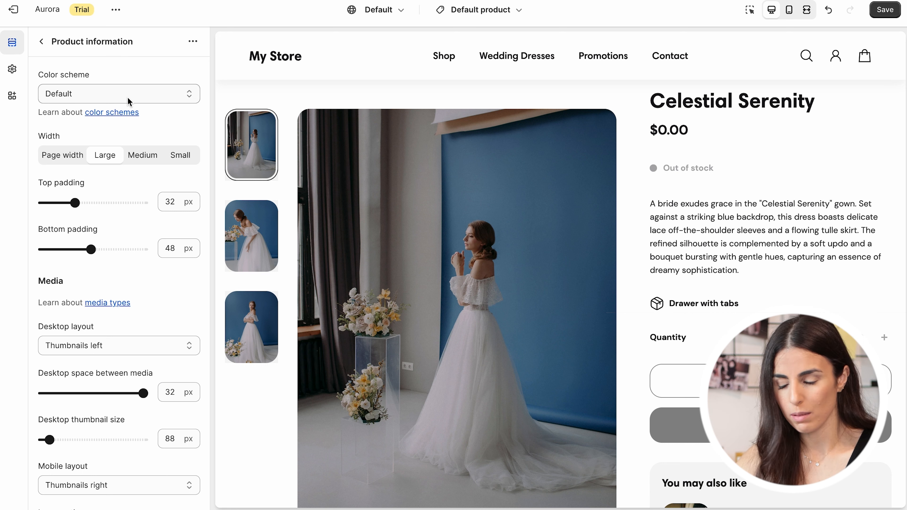
scroll(129, 327, "down", 2)
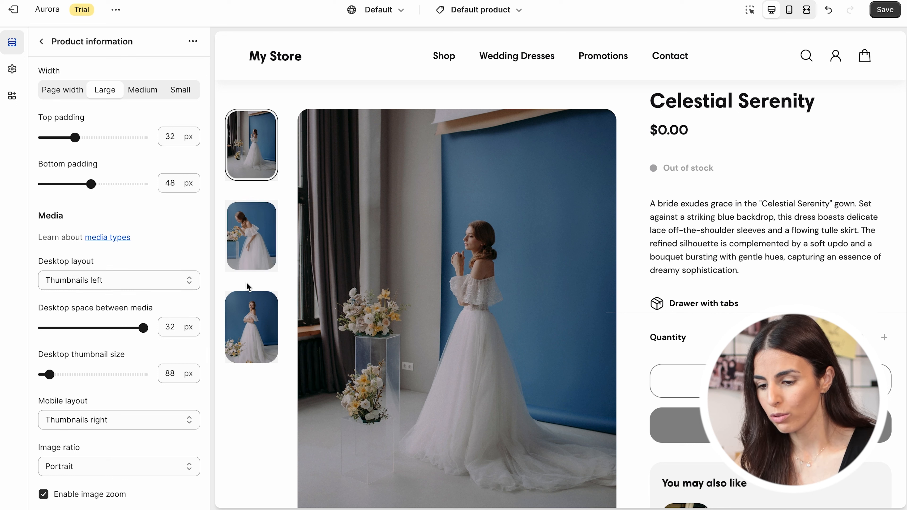
left_click(116, 281)
left_click(117, 295)
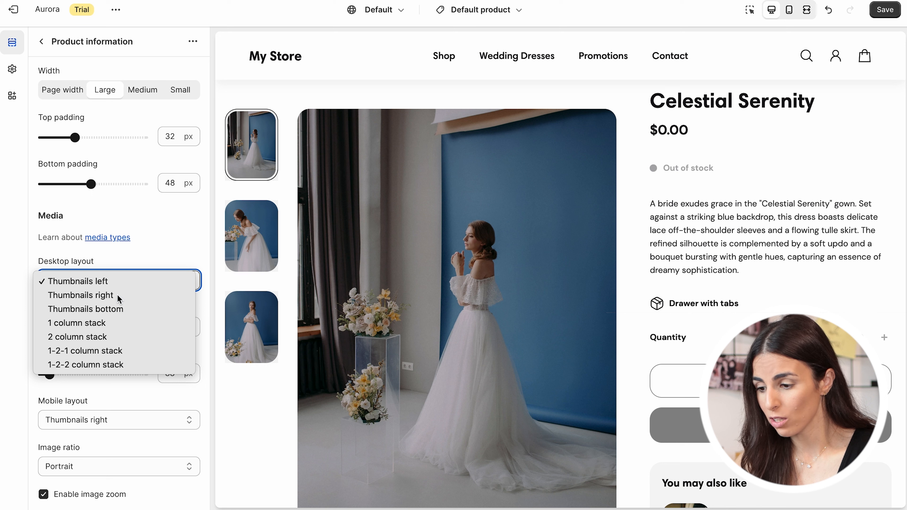
left_click(161, 285)
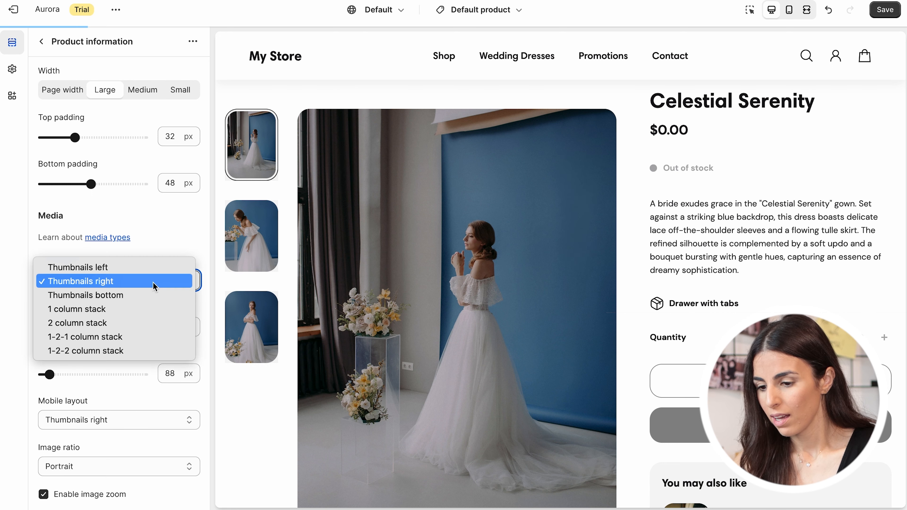
left_click(146, 301)
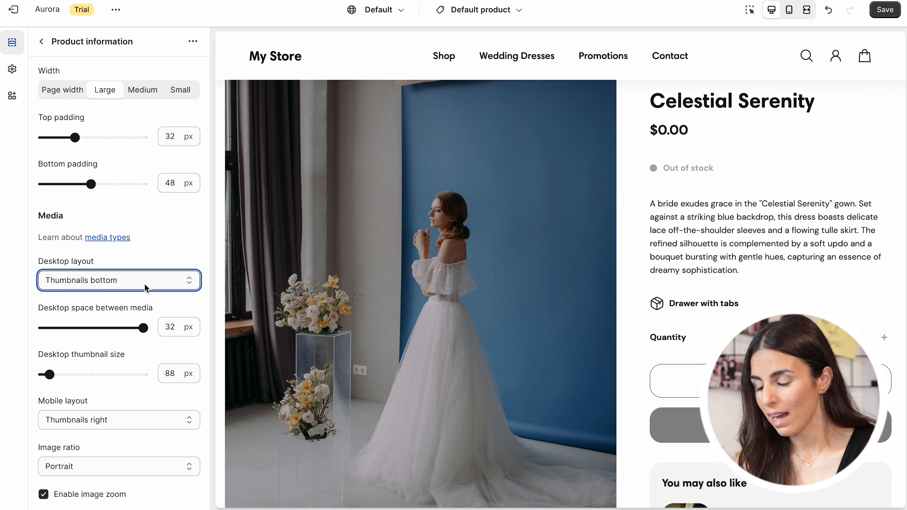
left_click(145, 288)
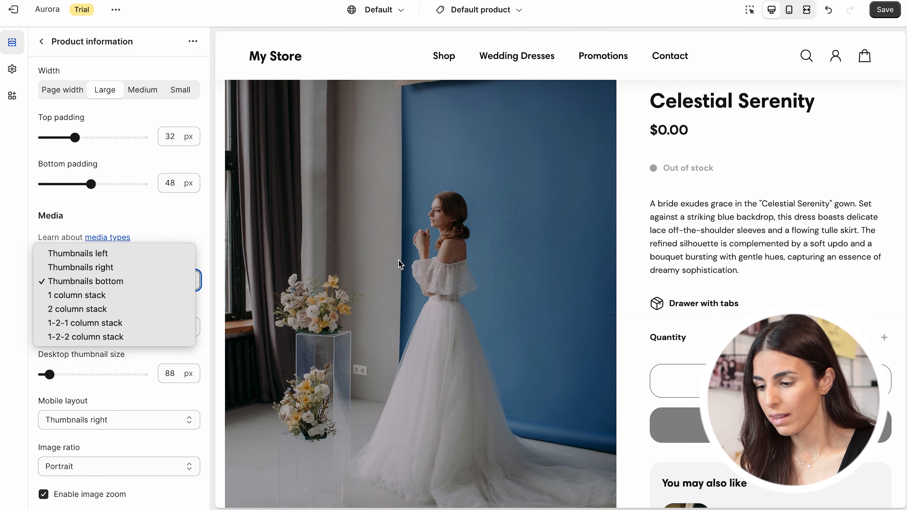
left_click(115, 281)
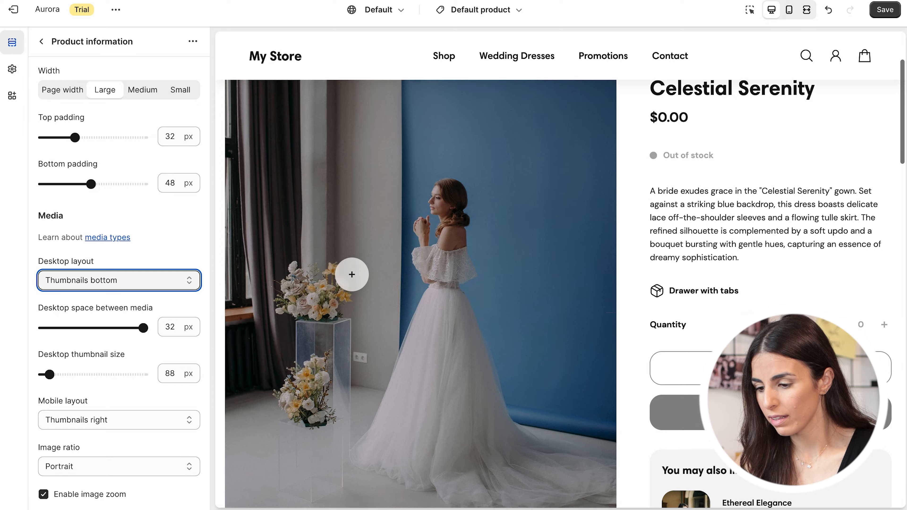
Try the 1 column, 2 column and 1-2-1 column stack desktop layouts, and return to Thumbnails bottom.
left_click(115, 280)
left_click(101, 294)
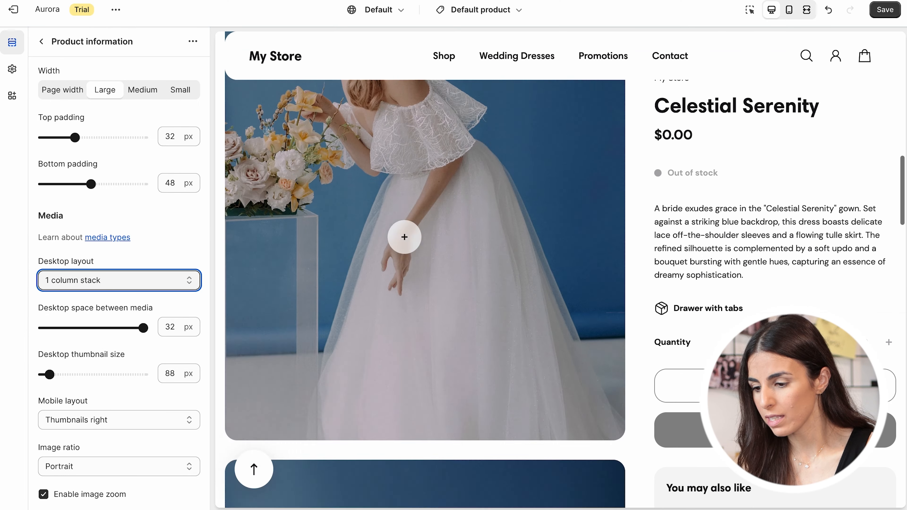
scroll(404, 237, "down", 10)
left_click(117, 280)
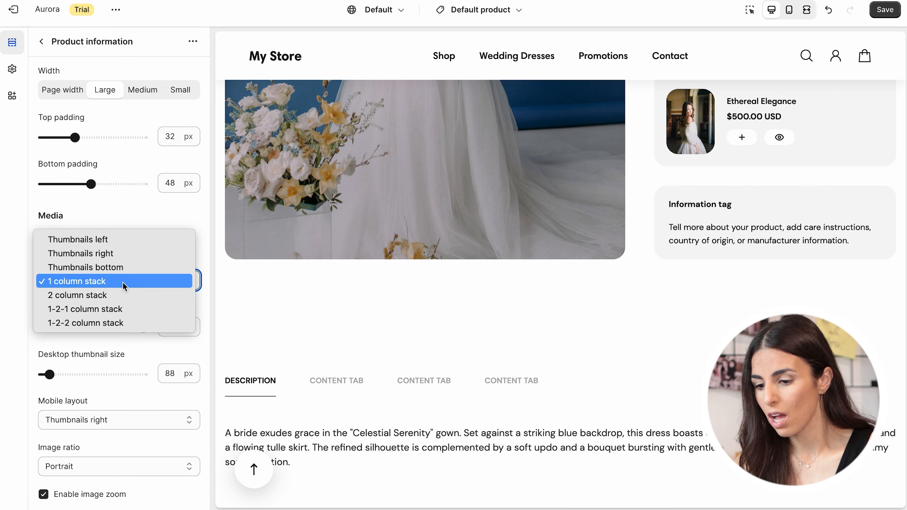
left_click(118, 298)
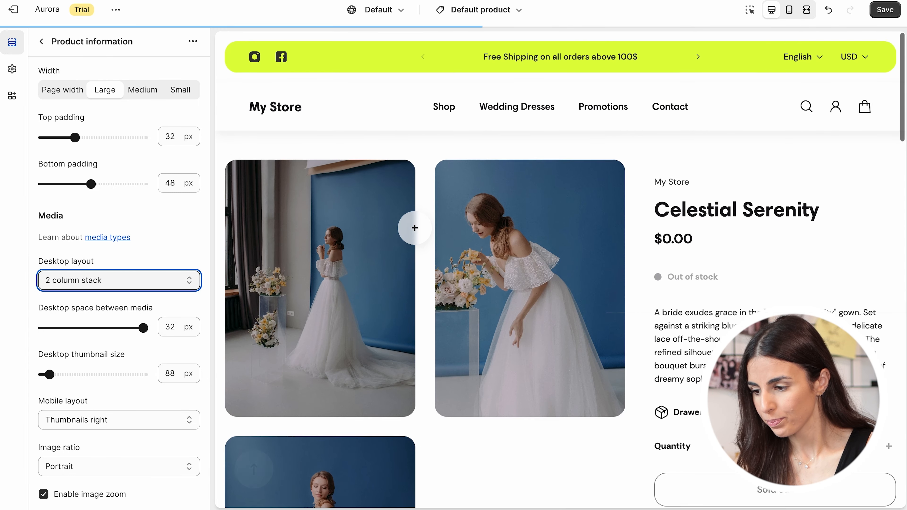
left_click(154, 281)
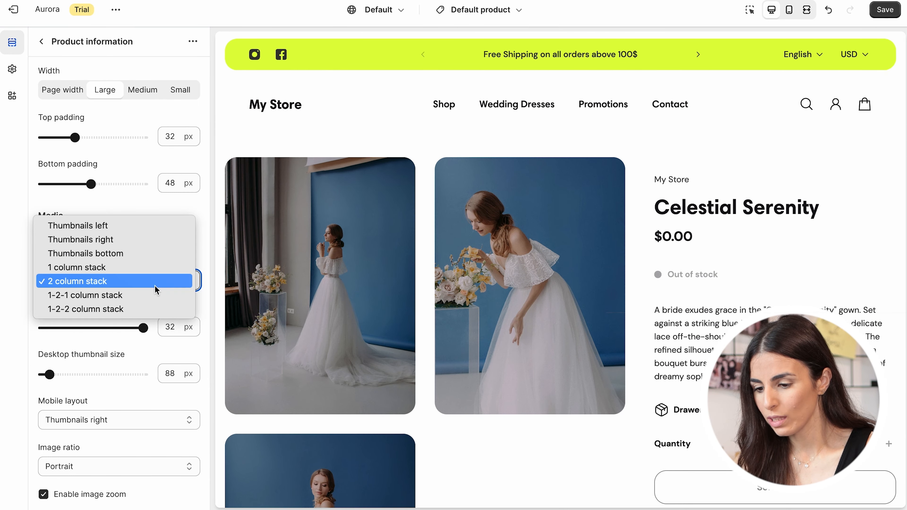
left_click(151, 297)
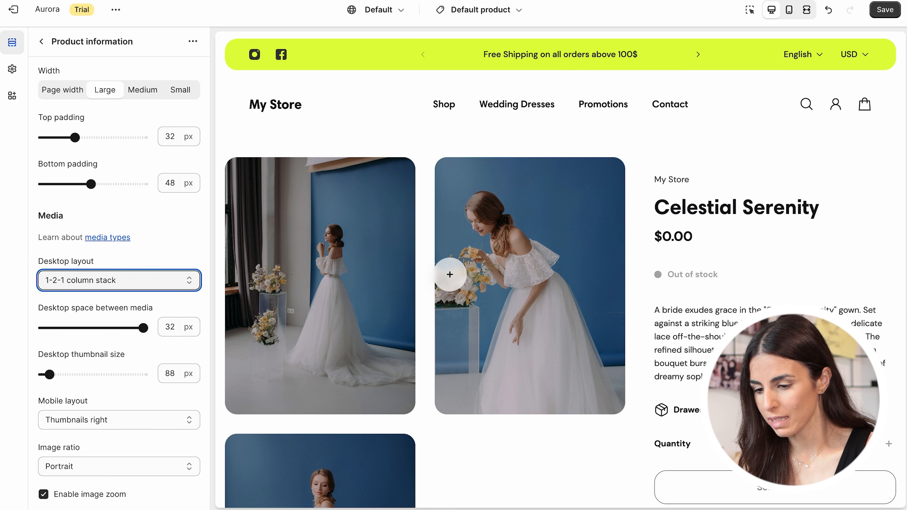
left_click(164, 285)
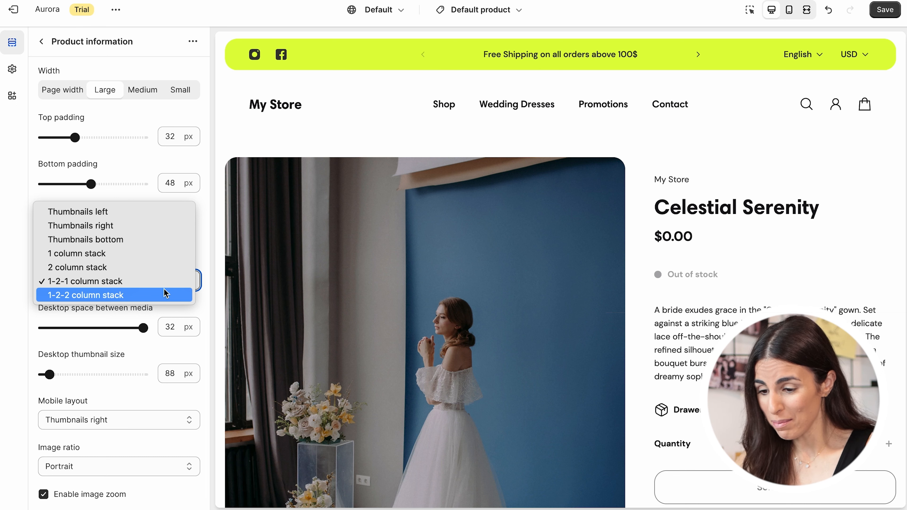
left_click(11, 346)
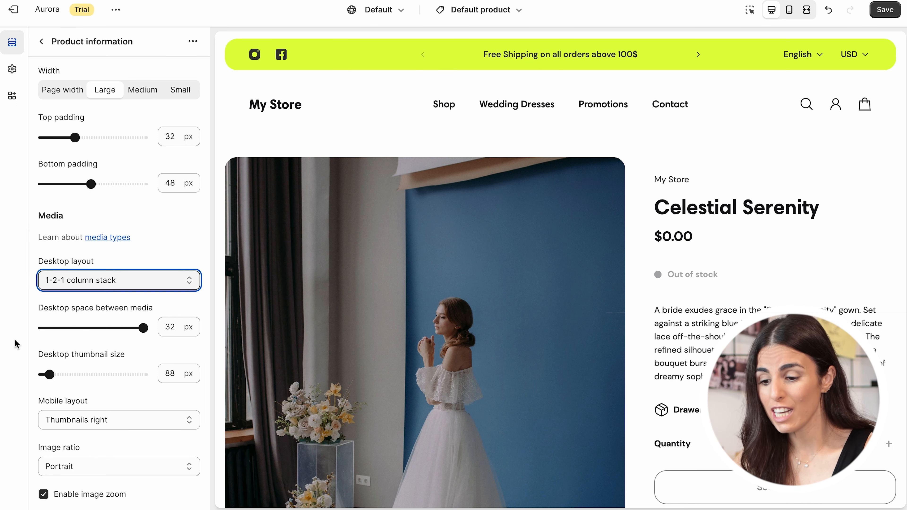
left_click(128, 283)
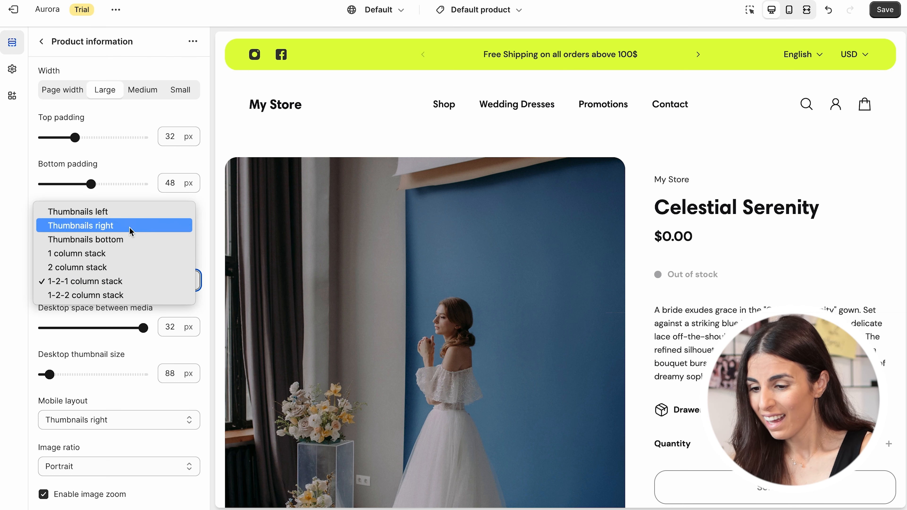
left_click(124, 240)
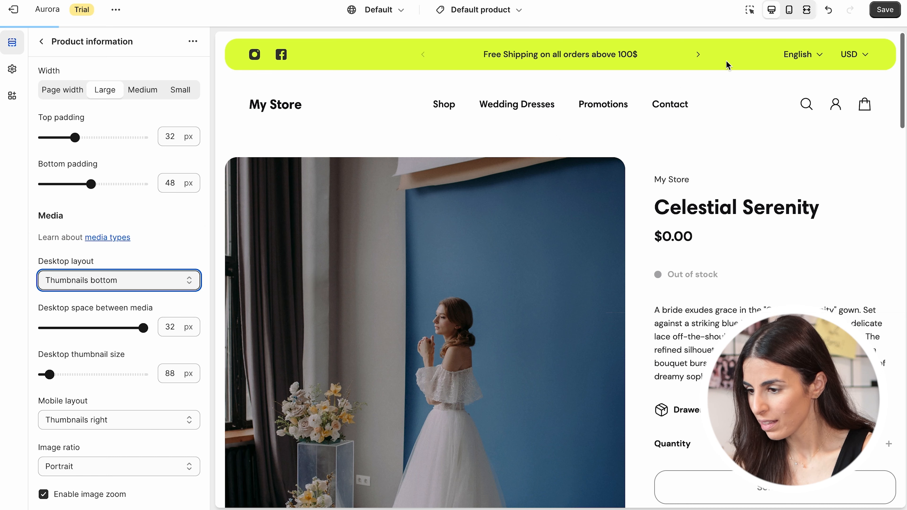
Switch the preview to mobile view and set the product media's mobile layout to Slideshow linear.
left_click(795, 19)
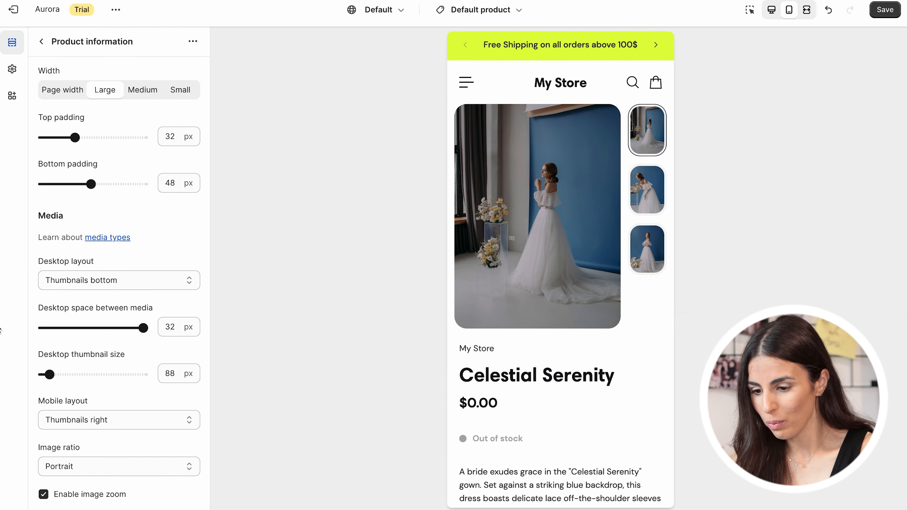
scroll(87, 282, "down", 3)
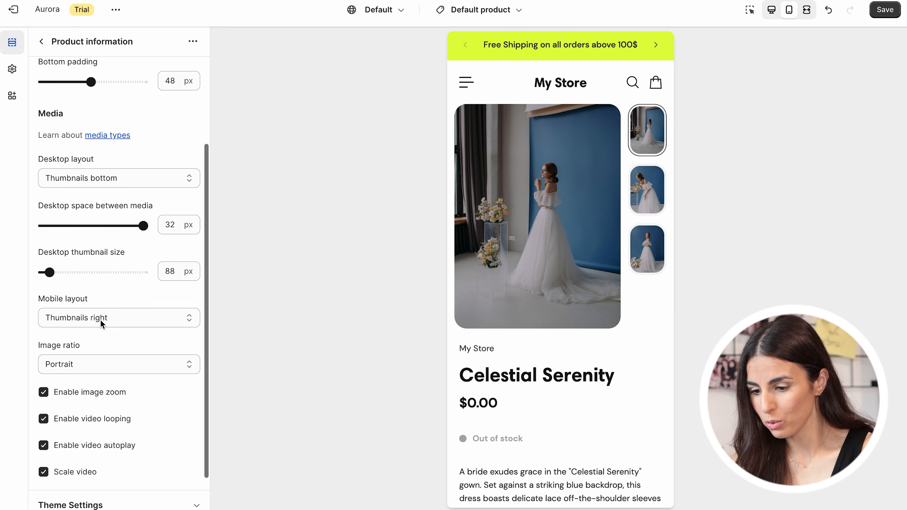
left_click(107, 317)
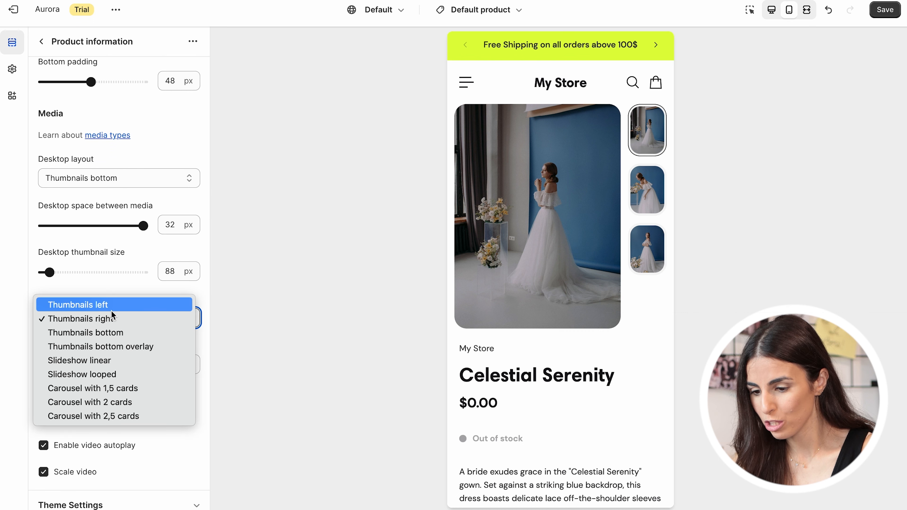
left_click(109, 361)
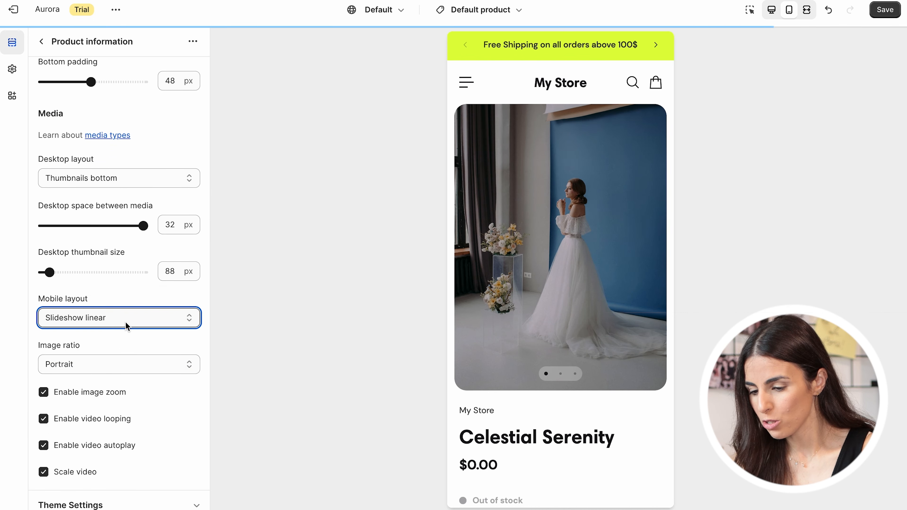
Check the product image slides, and try the Slideshow looped and Carousel with 1,5 cards mobile layouts for the product media.
left_click(561, 374)
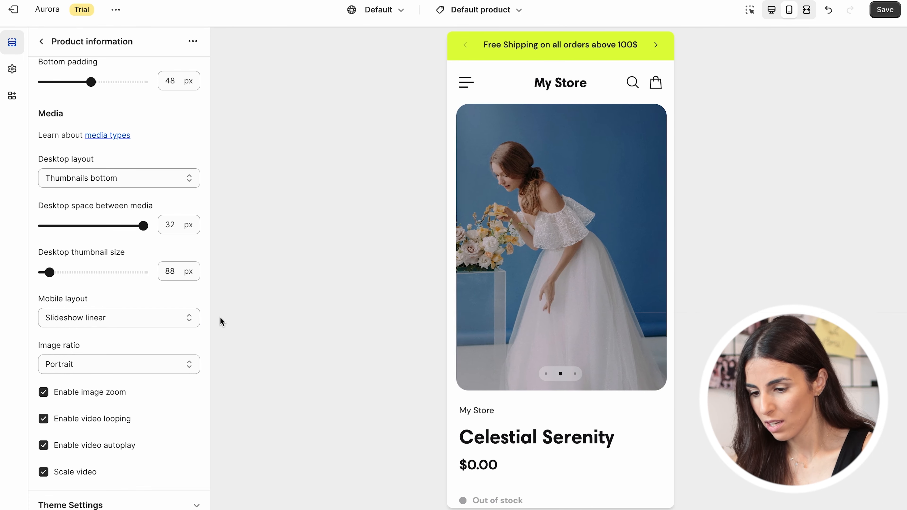
left_click(88, 319)
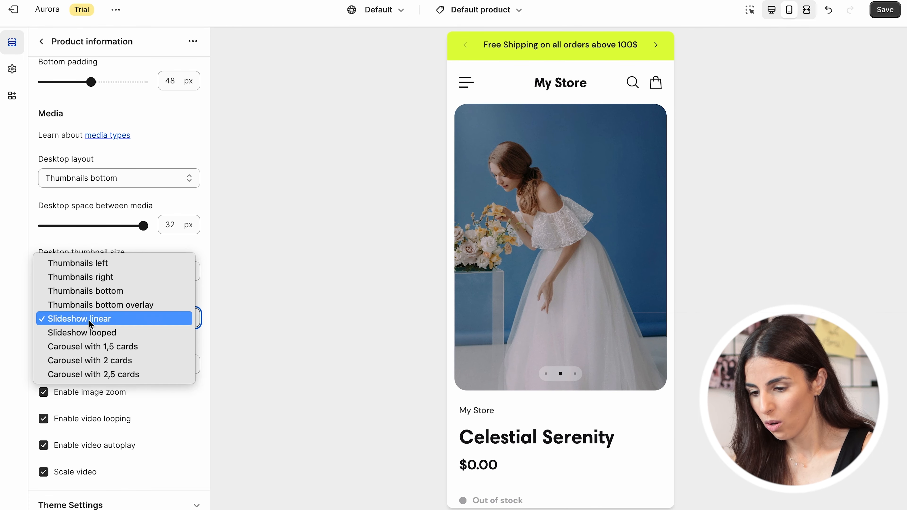
left_click(91, 332)
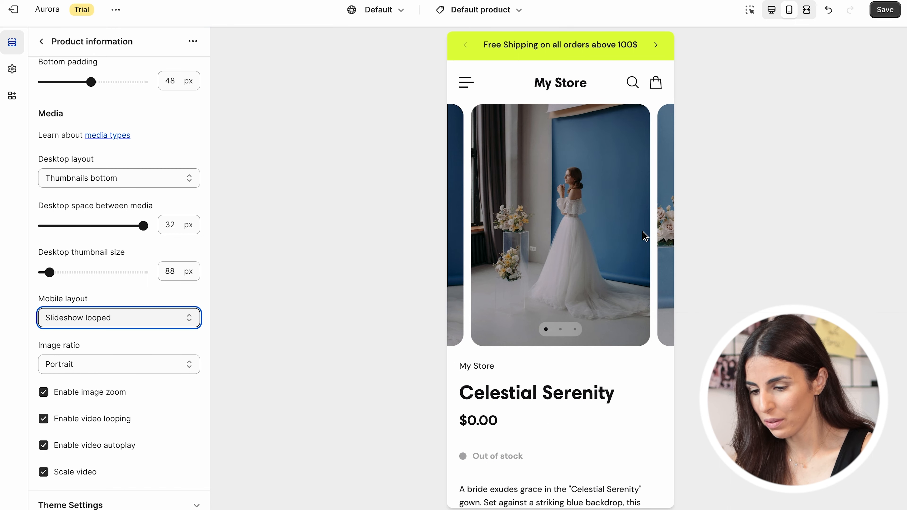
left_click(96, 326)
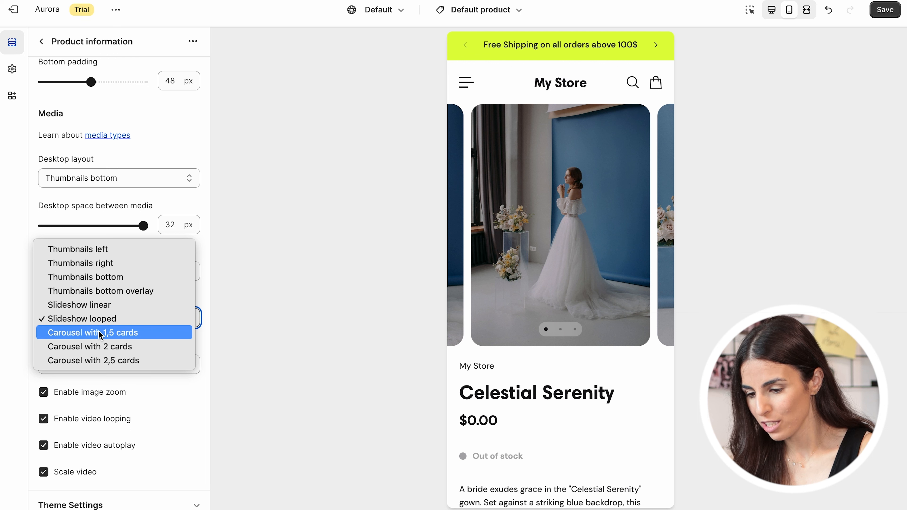
left_click(99, 331)
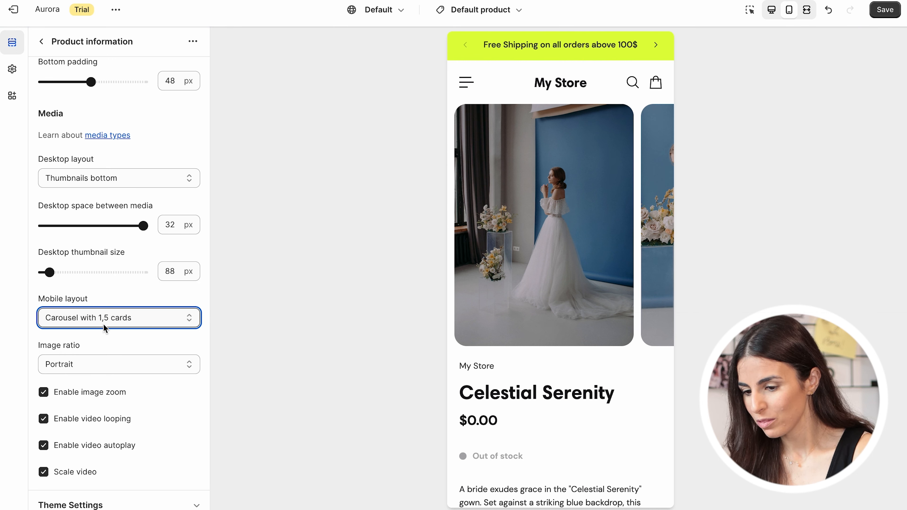
Set the product media's mobile layout to Thumbnails bottom overlay and test switching images with the second and third thumbnails.
left_click(104, 324)
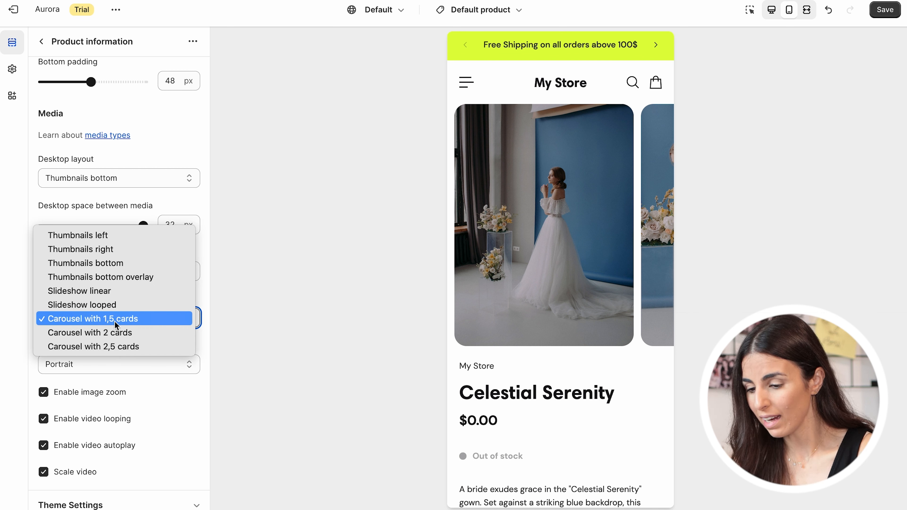
left_click(123, 281)
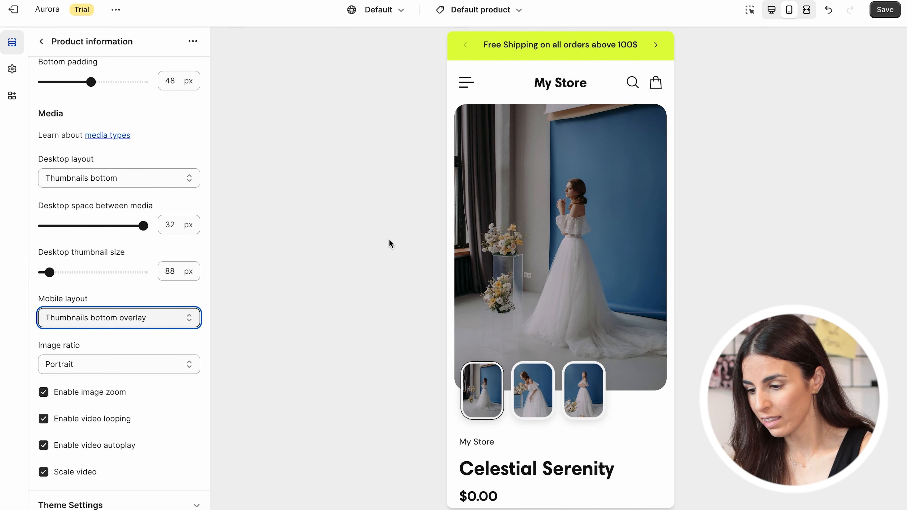
left_click(533, 392)
left_click(591, 403)
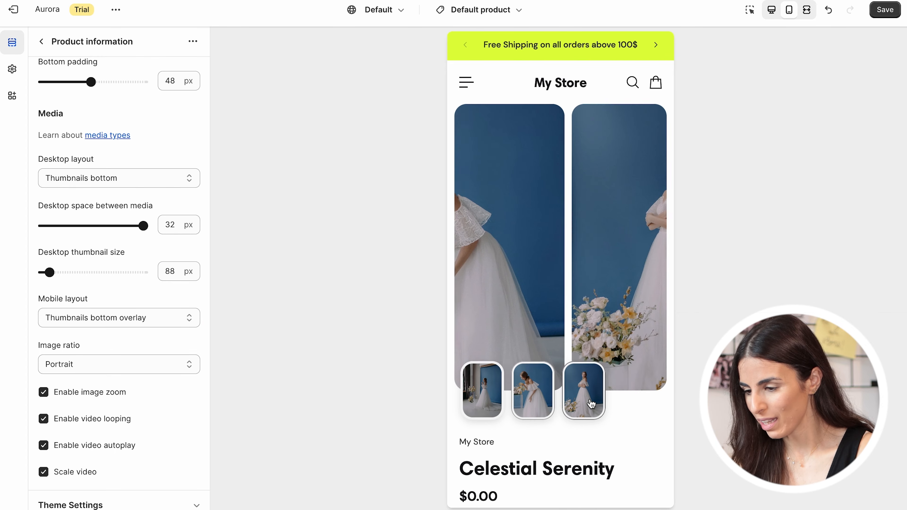
Switch the preview back to desktop view and set the product media's desktop layout to Thumbnails left.
left_click(772, 7)
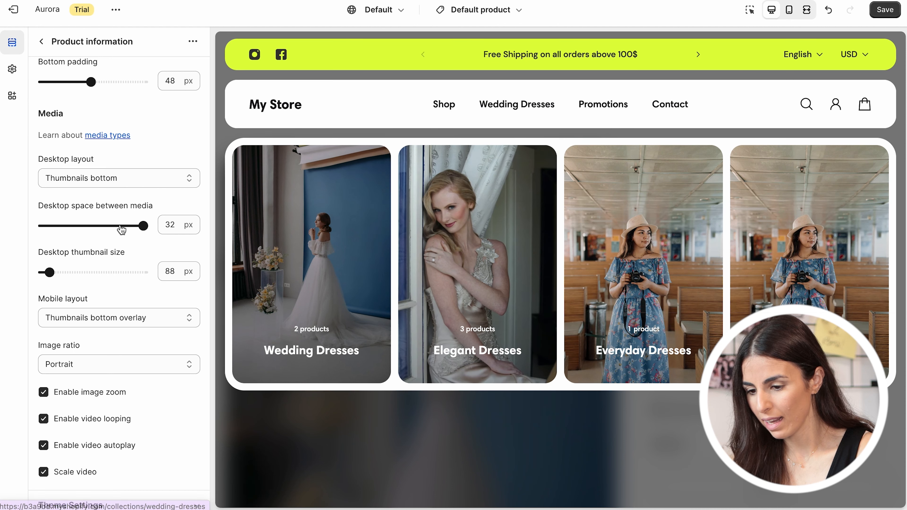
left_click(115, 175)
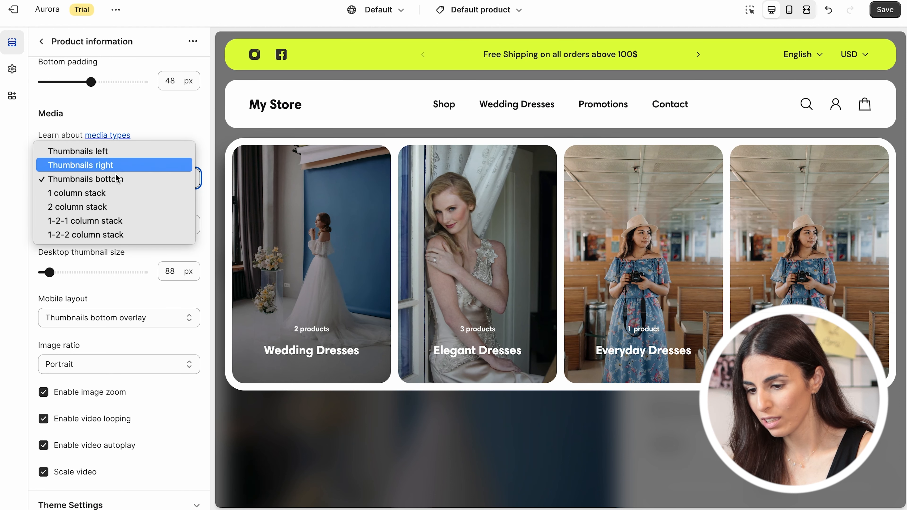
left_click(115, 157)
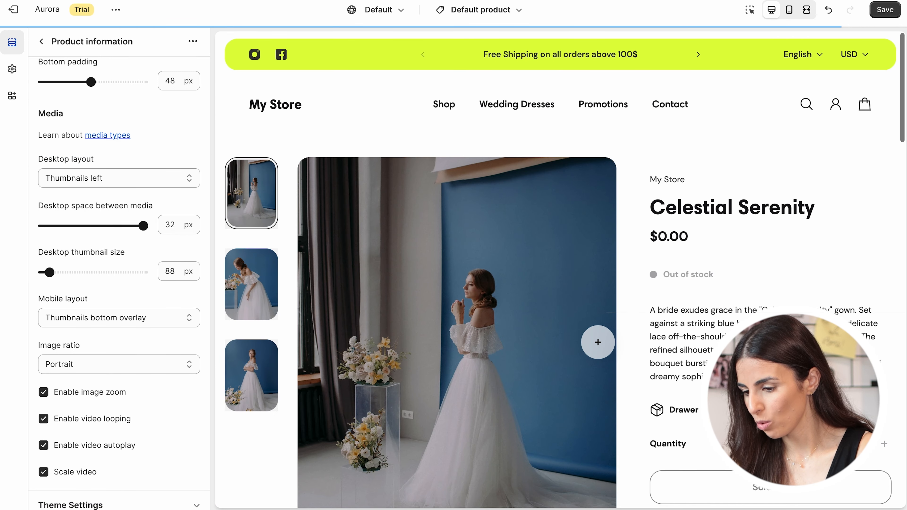
scroll(677, 121, "down", 2)
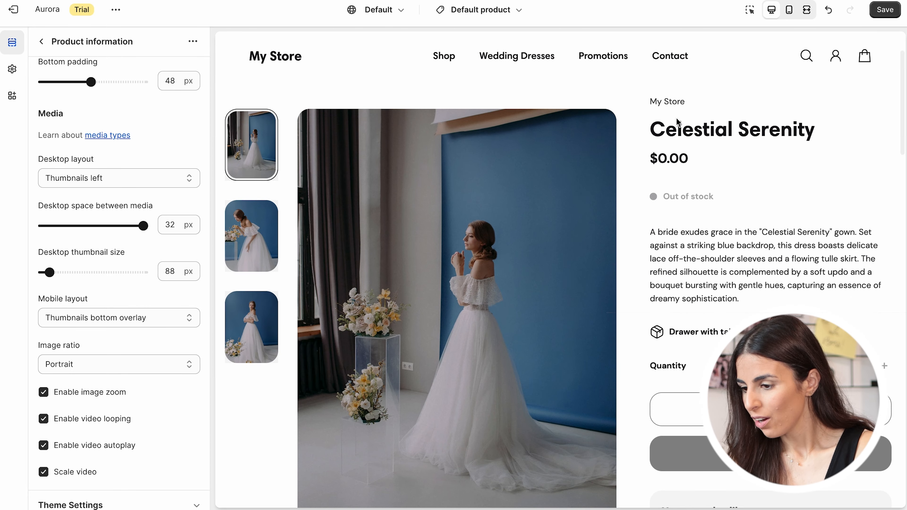
scroll(40, 310, "down", 2)
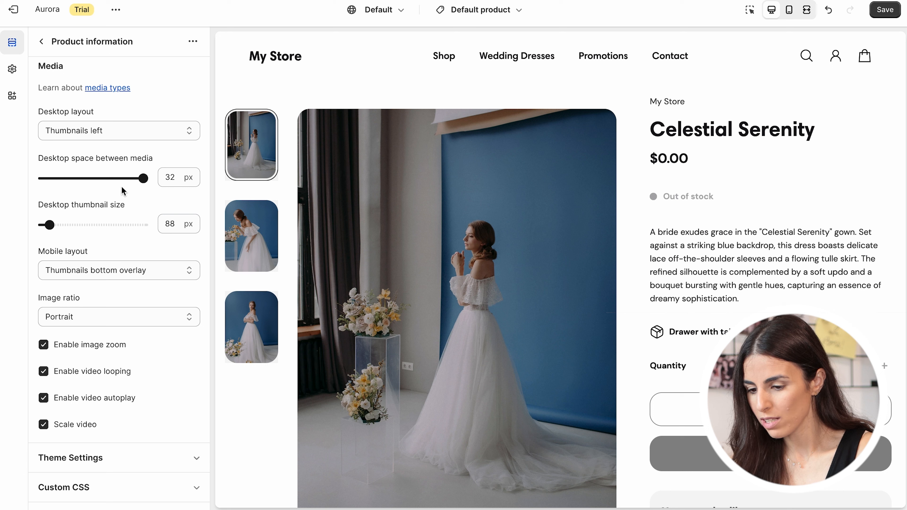
Remove the Vendor block from the Product information section and review the settings of its Description block.
left_click(41, 42)
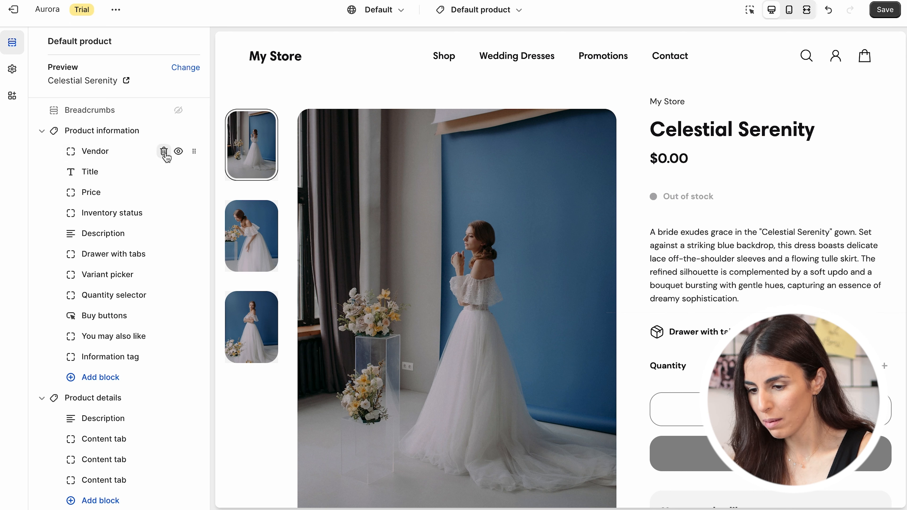
left_click(164, 151)
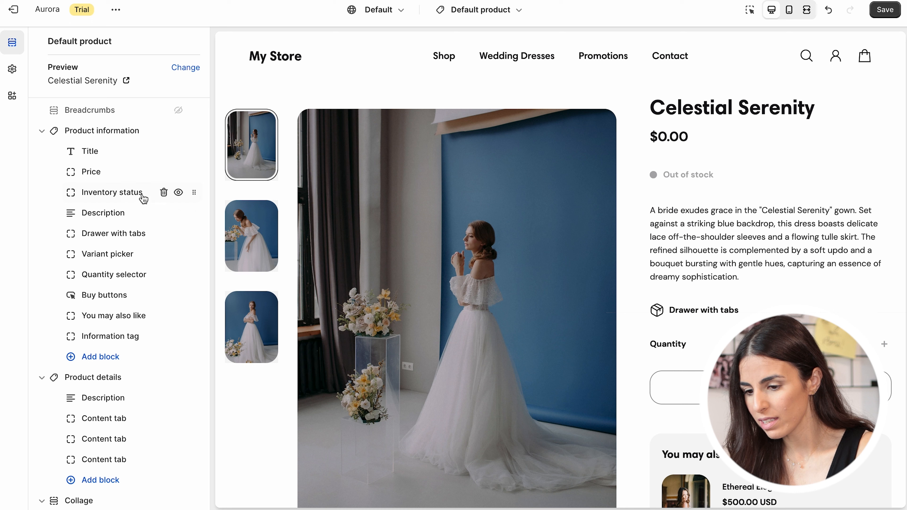
left_click(115, 212)
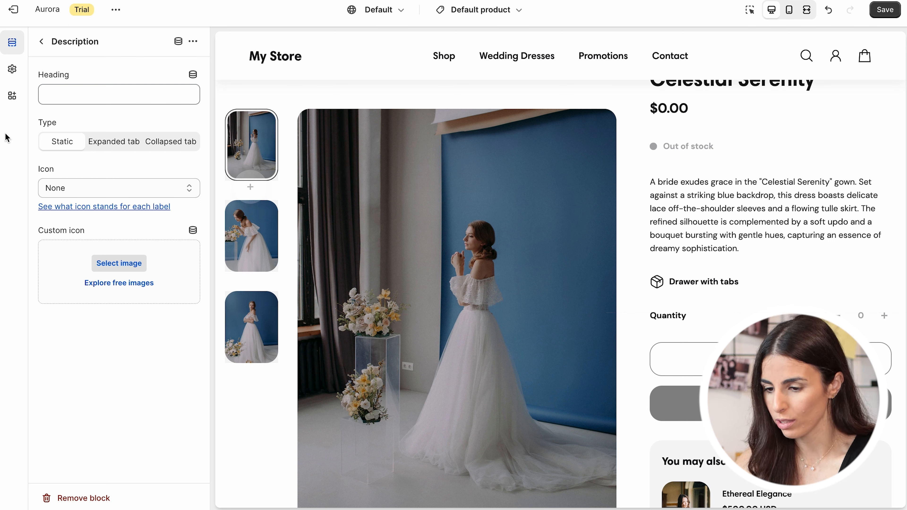
left_click(41, 41)
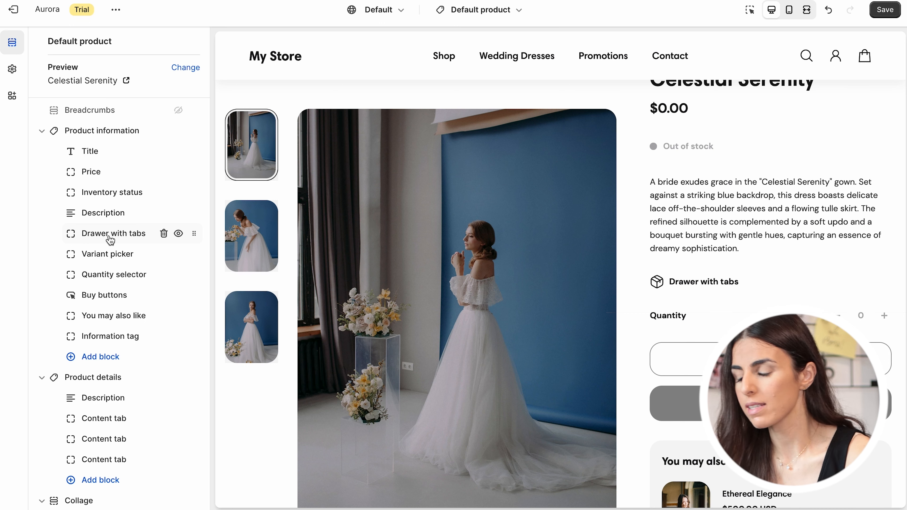
Preview the Drawer with tabs on the product page and review its block's button and tab content settings.
left_click(680, 284)
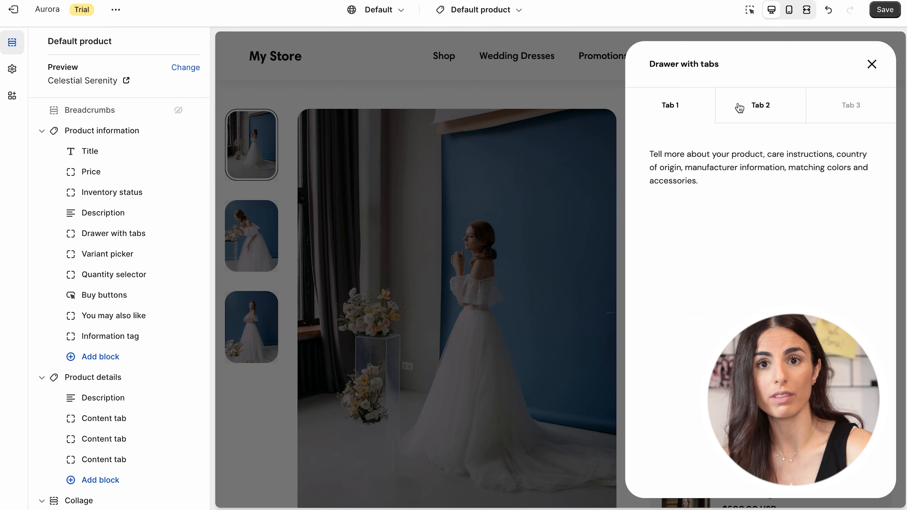
left_click(99, 233)
left_click(872, 64)
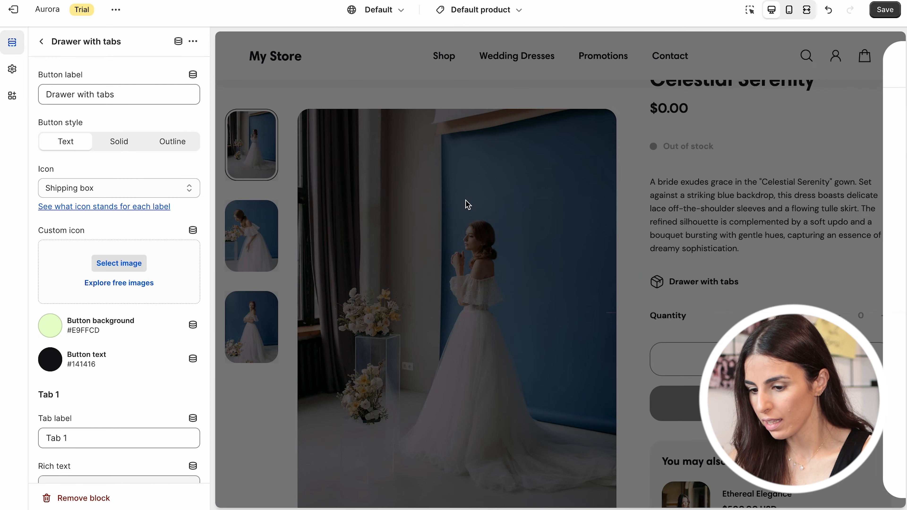
scroll(97, 395, "down", 5)
scroll(98, 393, "down", 1)
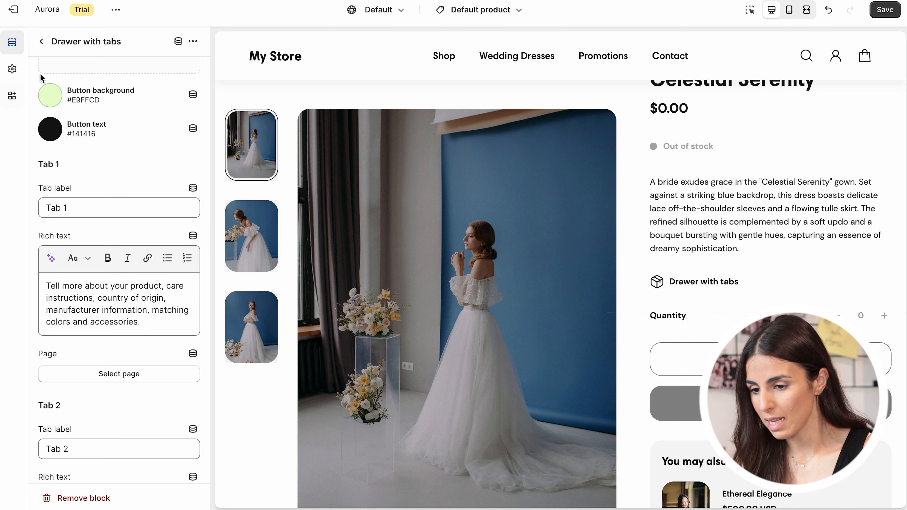
left_click(43, 45)
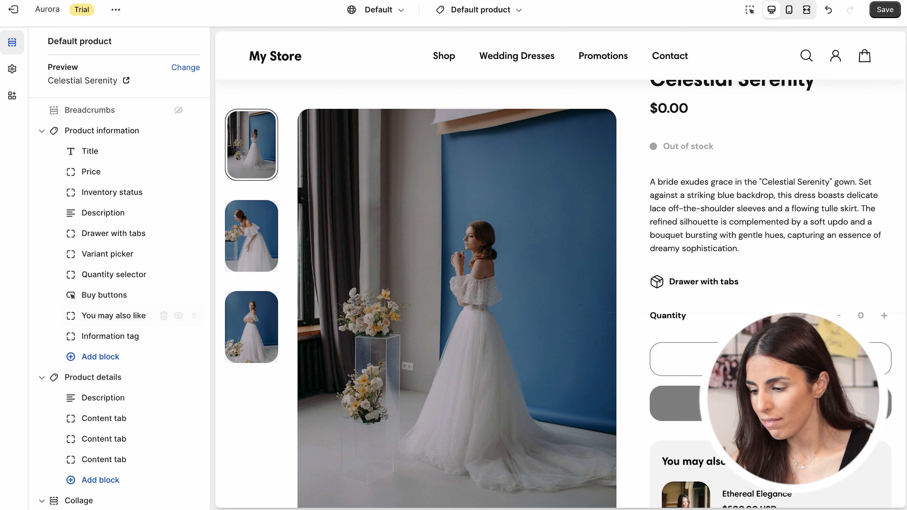
In the You may also like block, set the shown recommendations to Manually-selected and check the block in the preview.
scroll(761, 178, "down", 4)
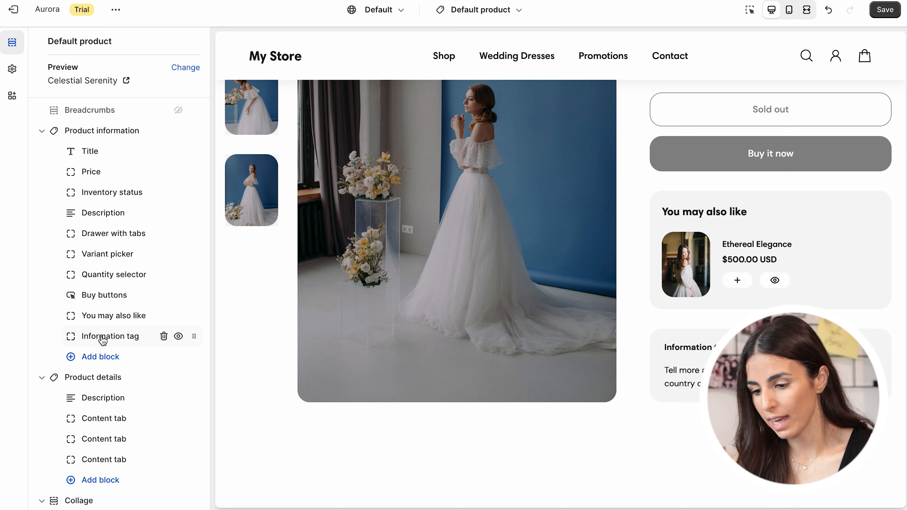
left_click(119, 321)
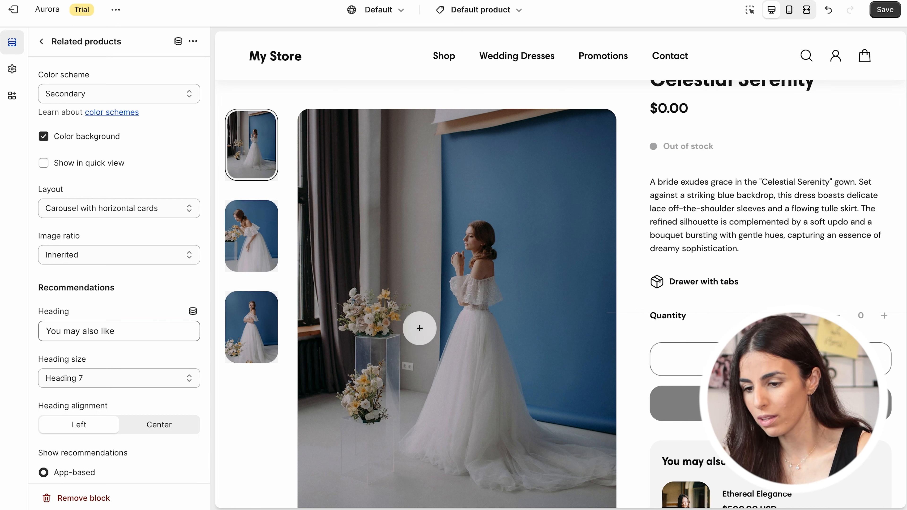
scroll(93, 410, "down", 5)
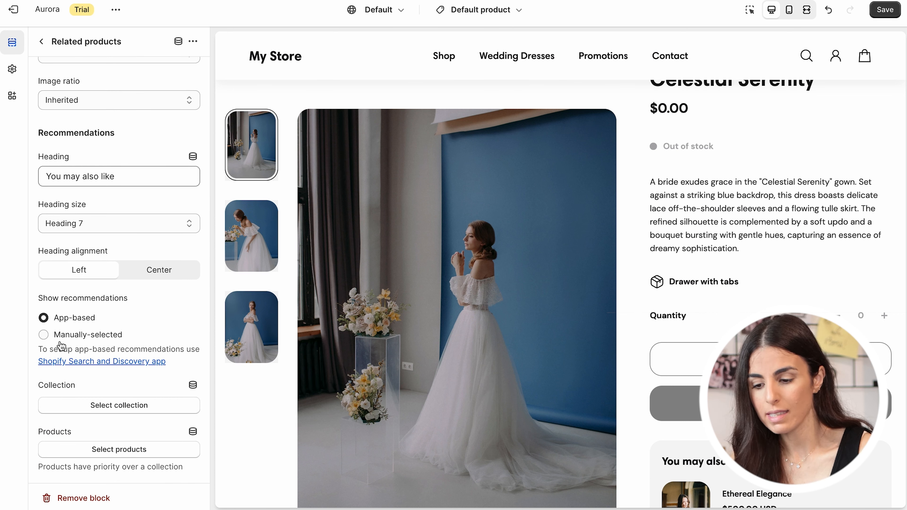
left_click(72, 339)
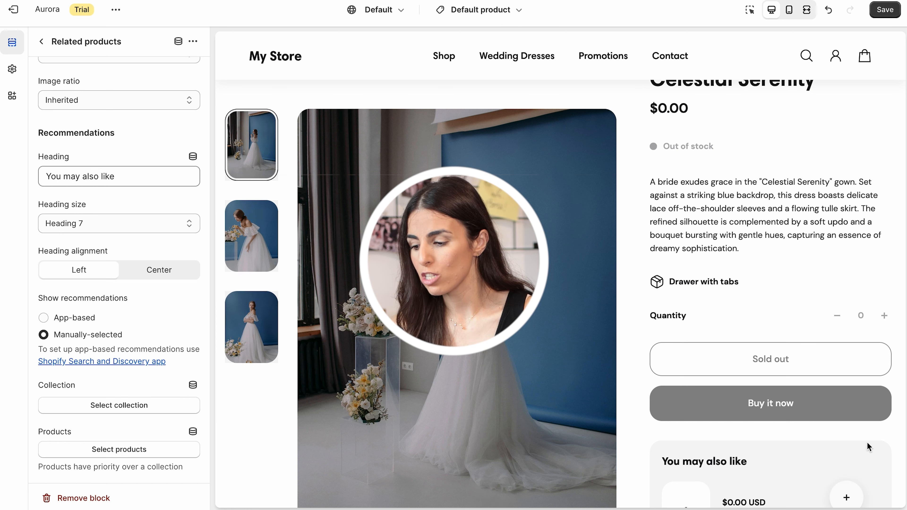
scroll(706, 427, "down", 5)
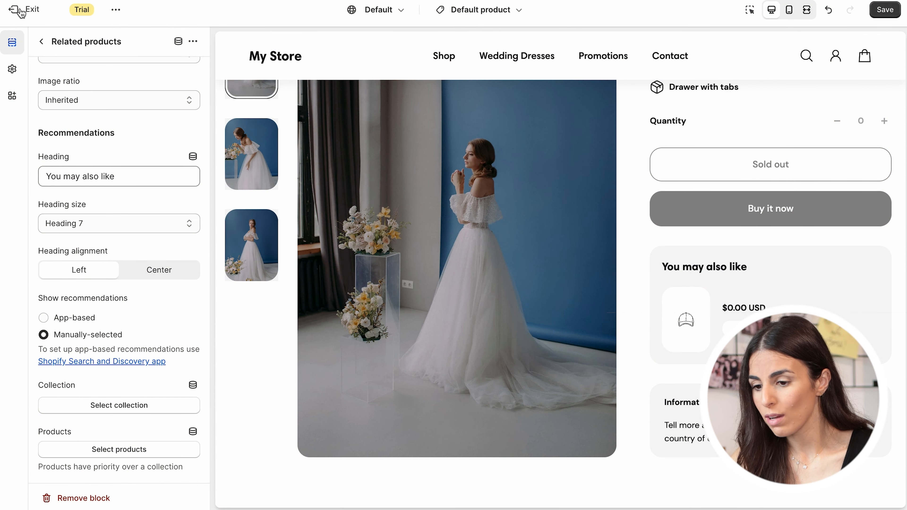
left_click(41, 44)
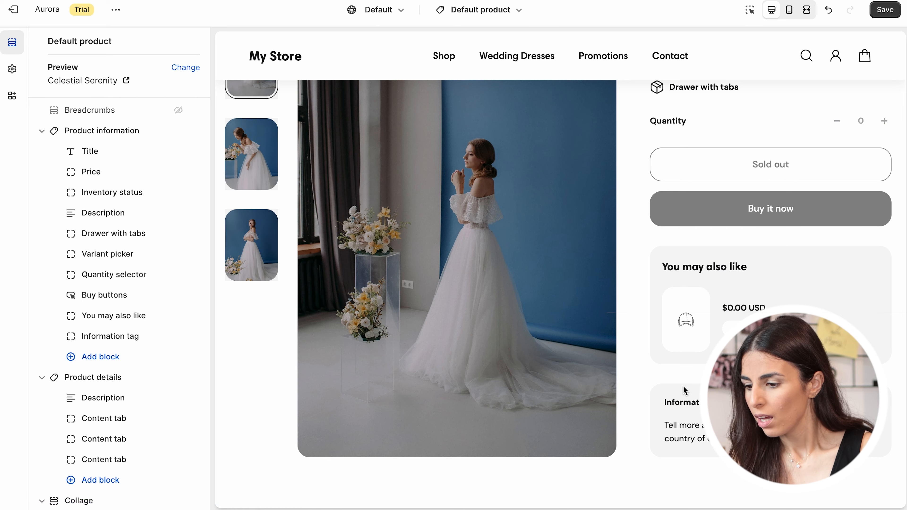
Examine the Product details tabs in the preview, and review the settings of the section's Description block and the first Content tab's rich text.
scroll(682, 386, "down", 4)
scroll(683, 386, "down", 6)
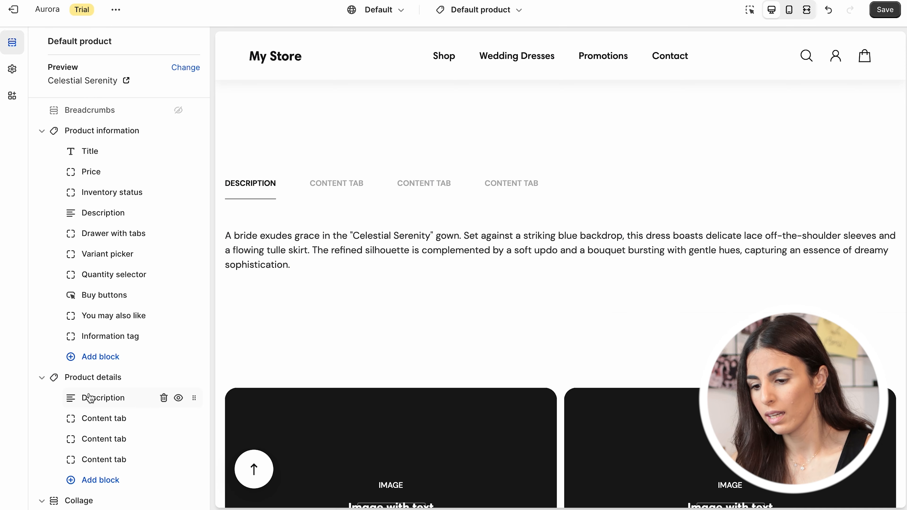
scroll(759, 217, "up", 8)
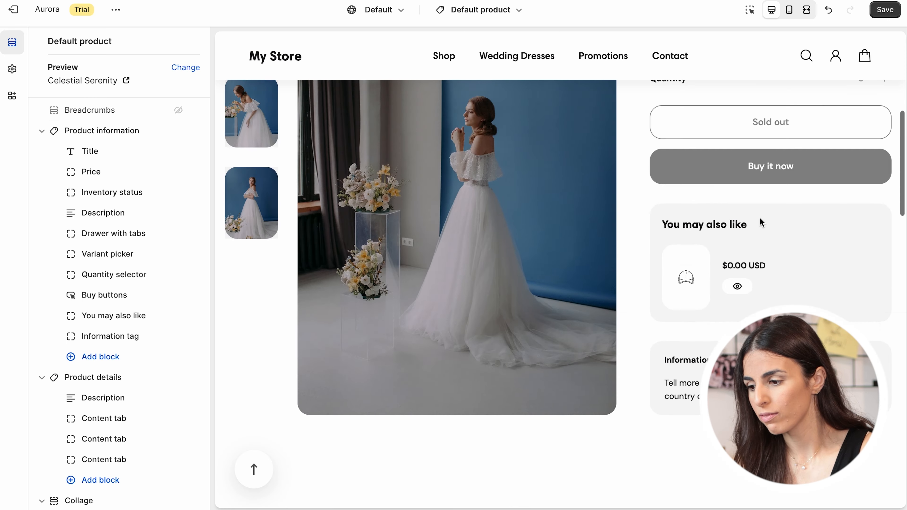
scroll(706, 291, "down", 3)
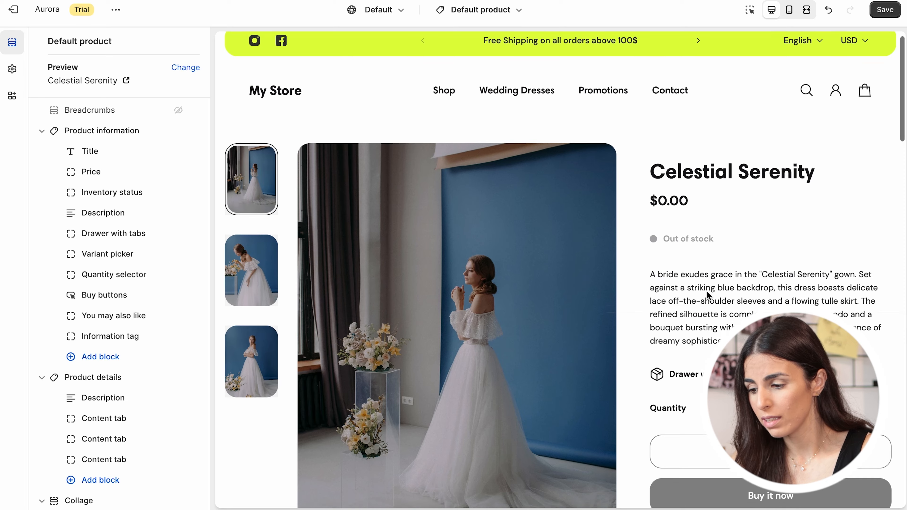
scroll(706, 292, "down", 10)
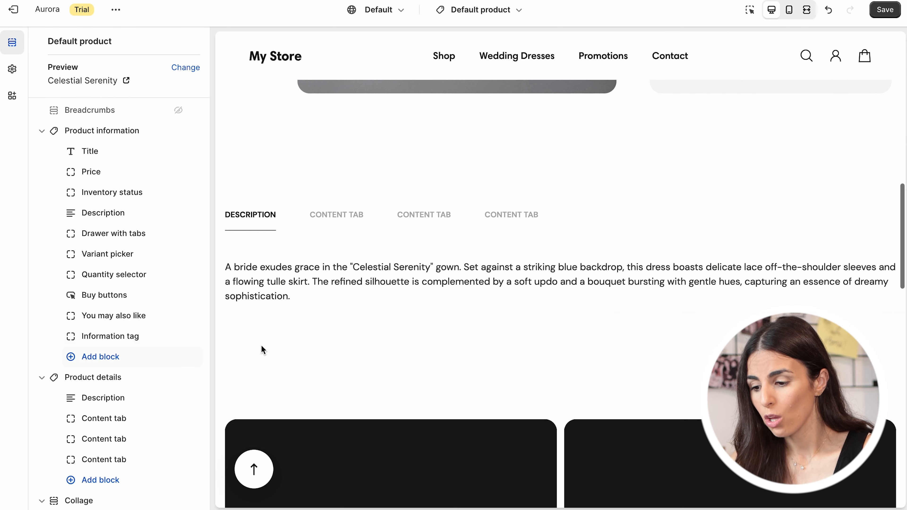
left_click(91, 401)
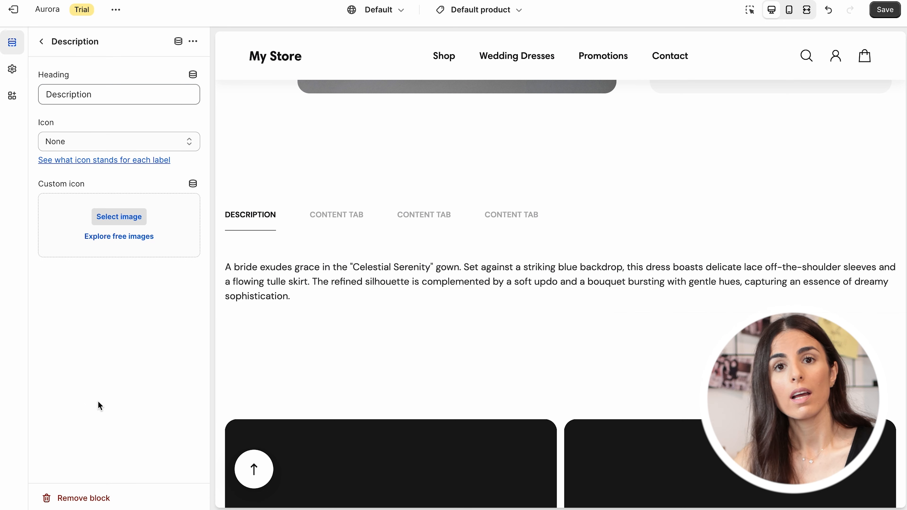
left_click(40, 41)
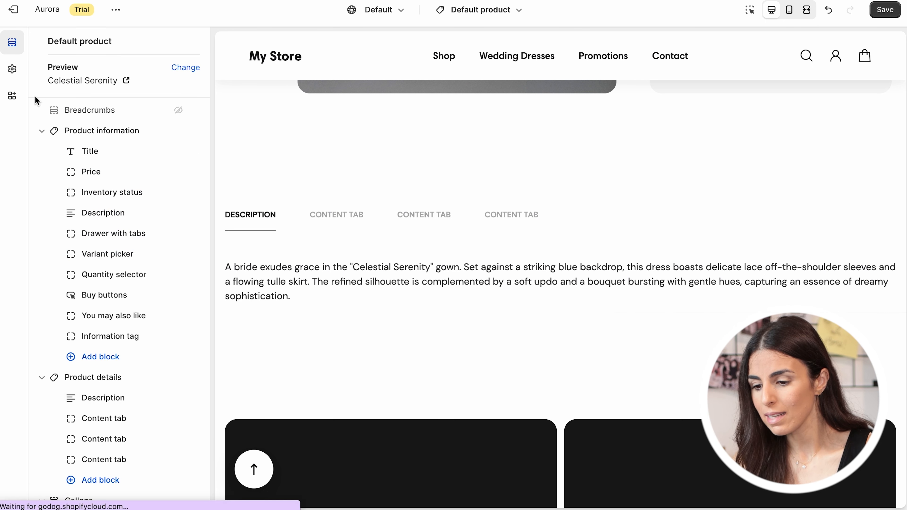
left_click(107, 418)
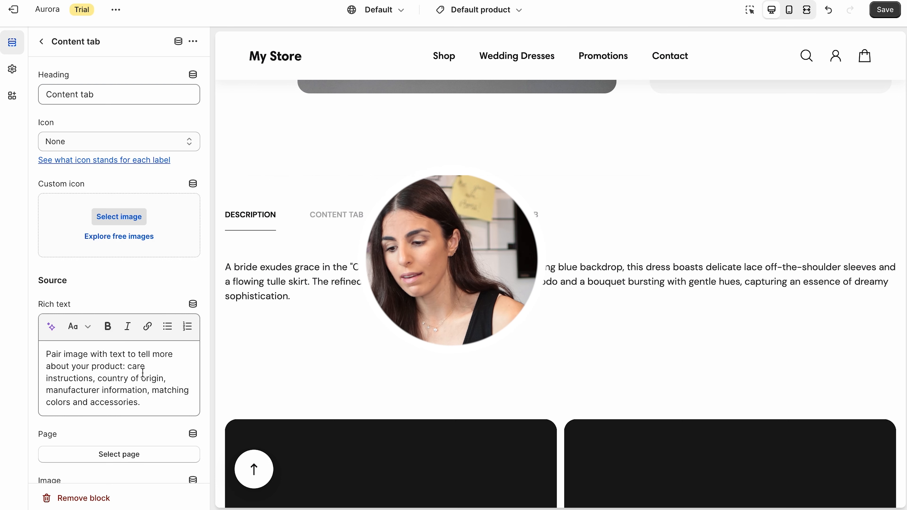
left_click_drag(144, 413, 40, 346)
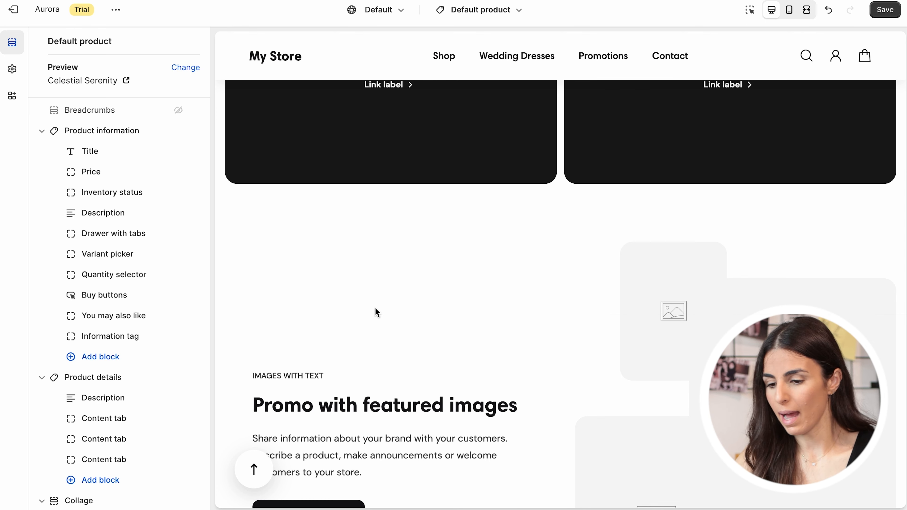
Find the Hotspots section and add it below Related products in the default product template.
scroll(127, 421, "down", 10)
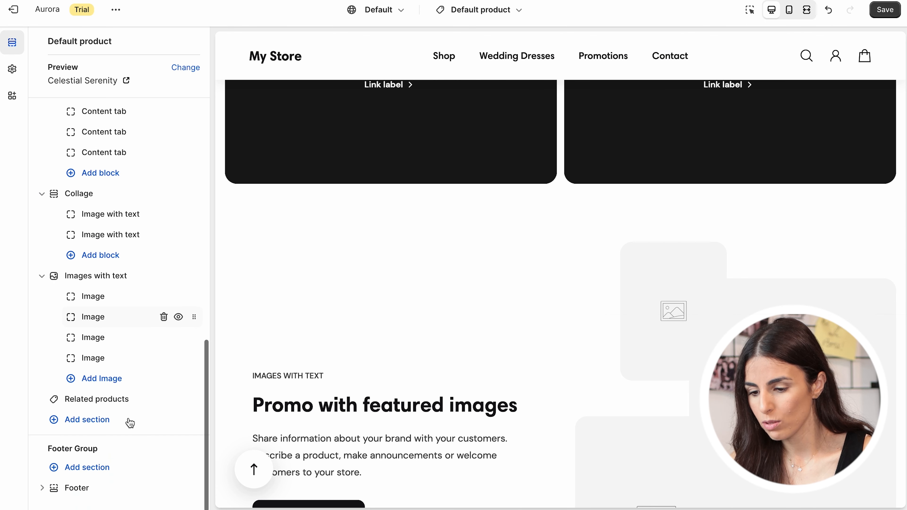
left_click(94, 428)
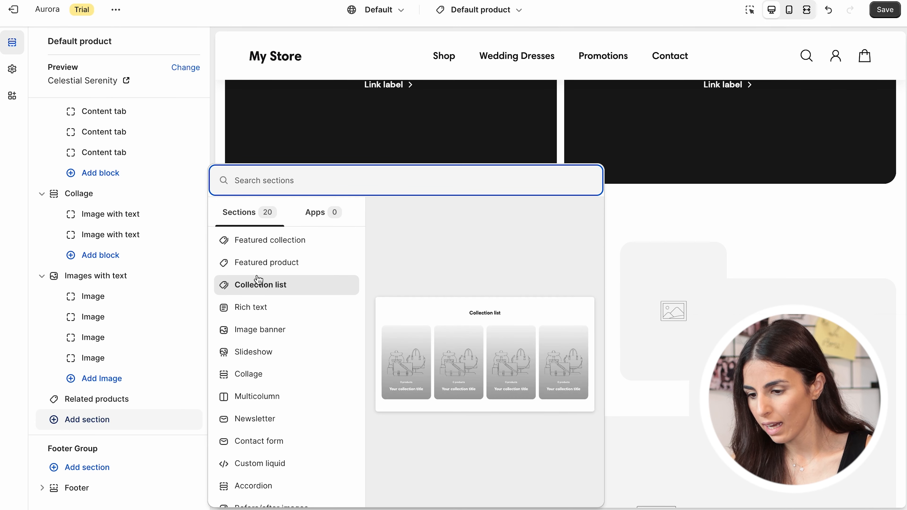
type("sh")
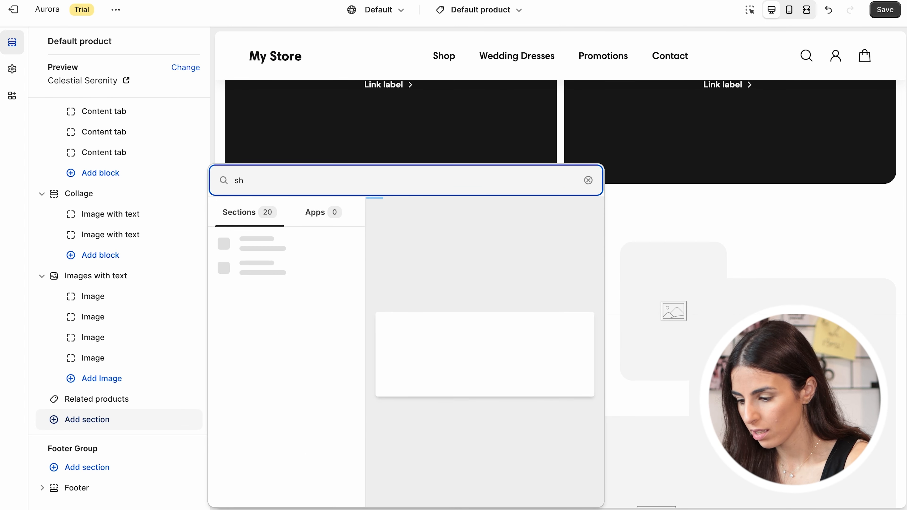
key("BackSpace")
key("BackSpace")
type("ho")
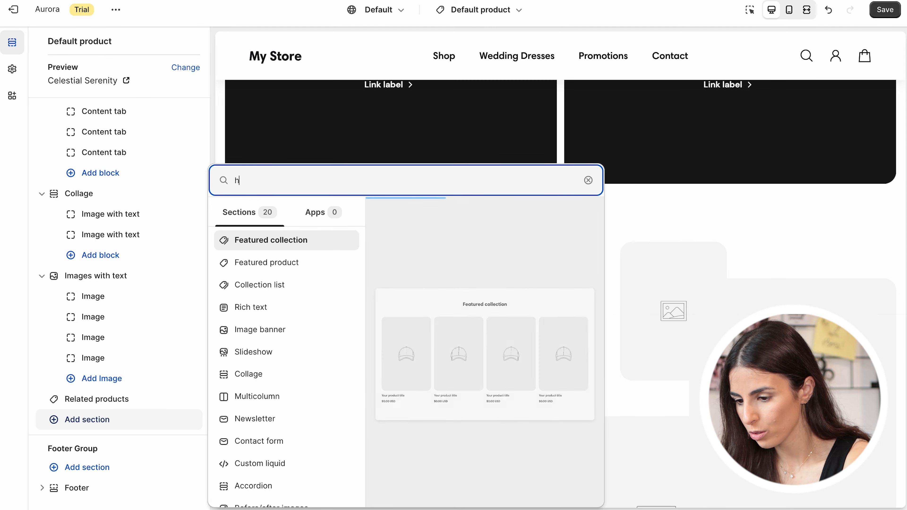
left_click(302, 239)
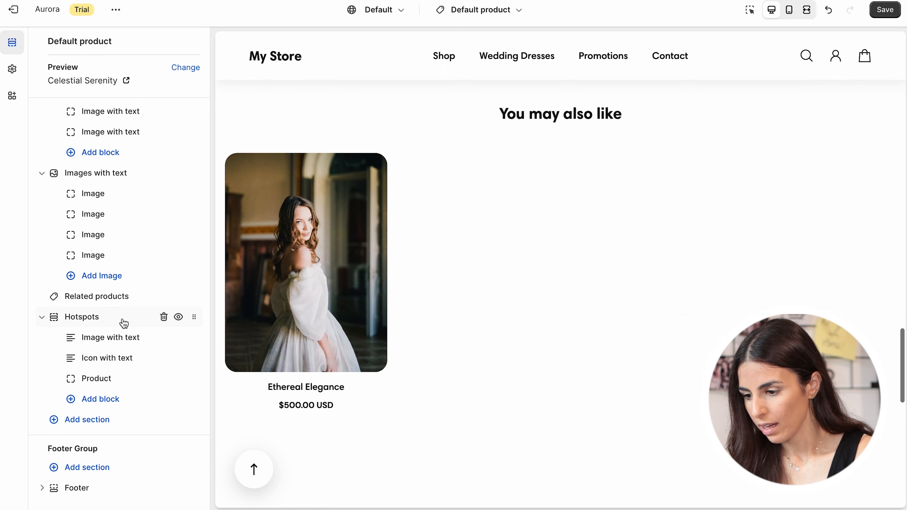
Review the Hotspots section's layout, content and image settings, and the settings of its Product block.
left_click(115, 319)
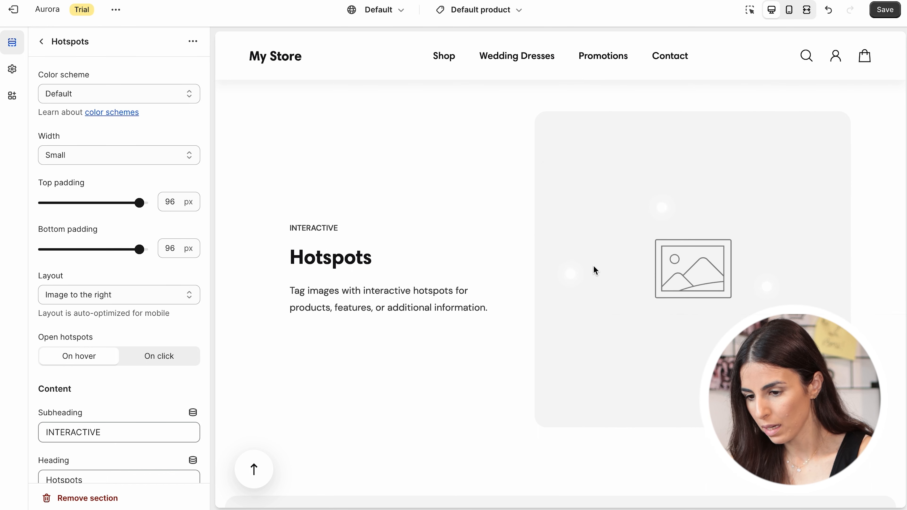
left_click(45, 47)
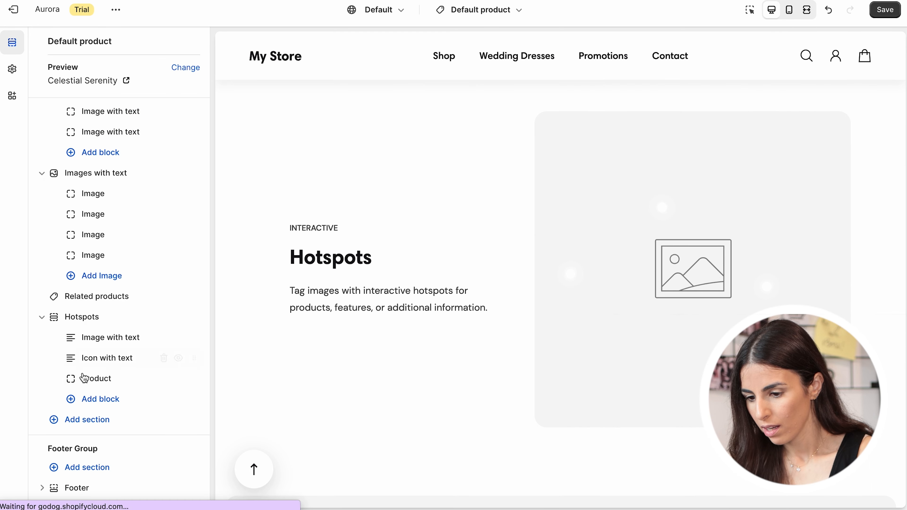
left_click(95, 379)
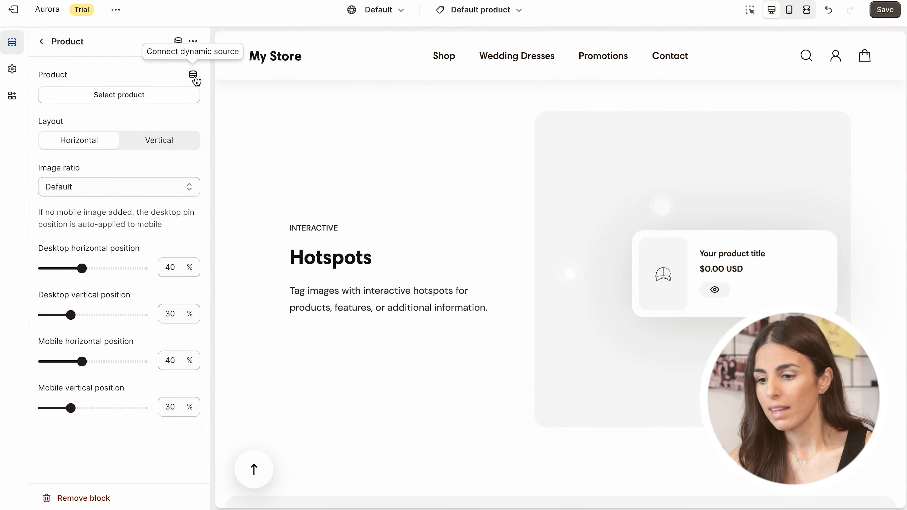
left_click(42, 43)
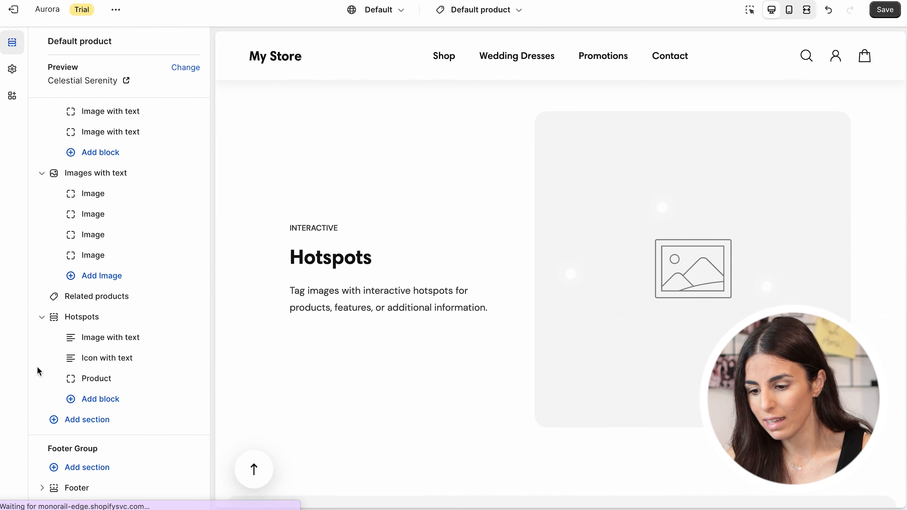
left_click(76, 317)
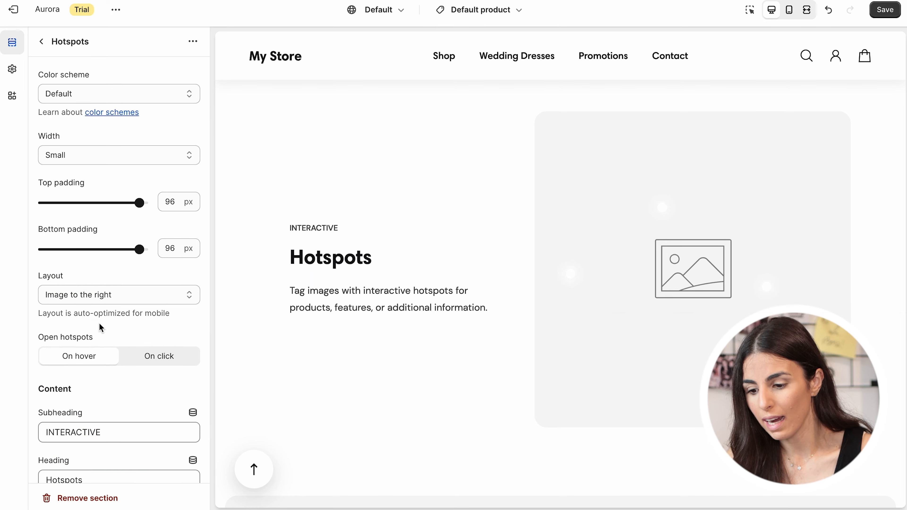
scroll(99, 324, "down", 15)
scroll(99, 323, "down", 1)
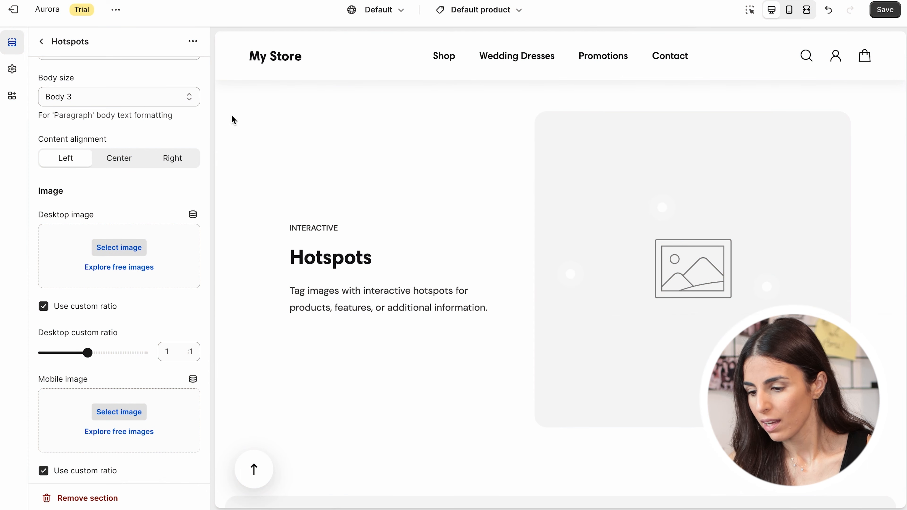
left_click(41, 41)
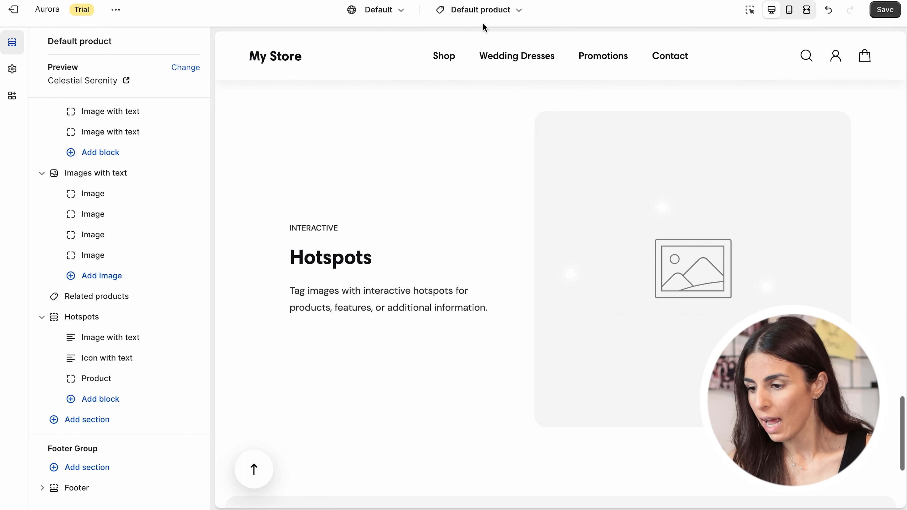
Switch to the Default collection template and bring its product listing into view.
left_click(480, 10)
left_click(461, 120)
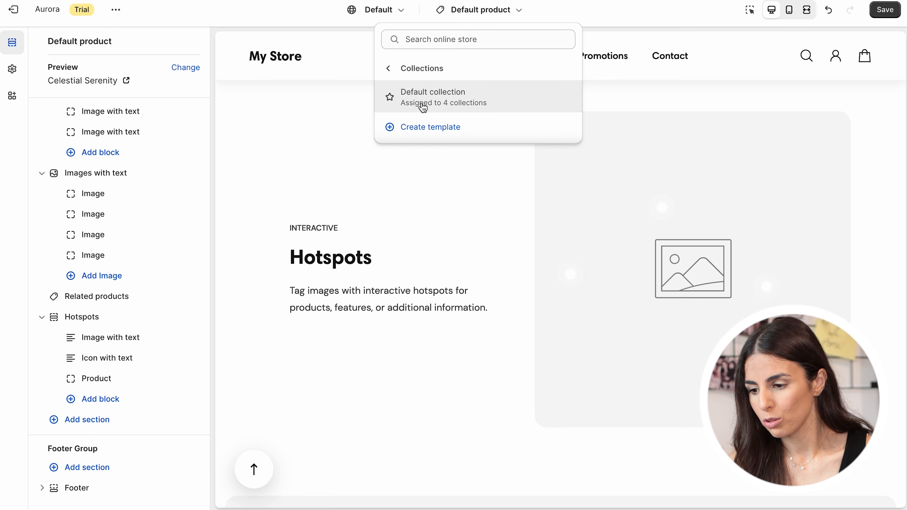
left_click(422, 103)
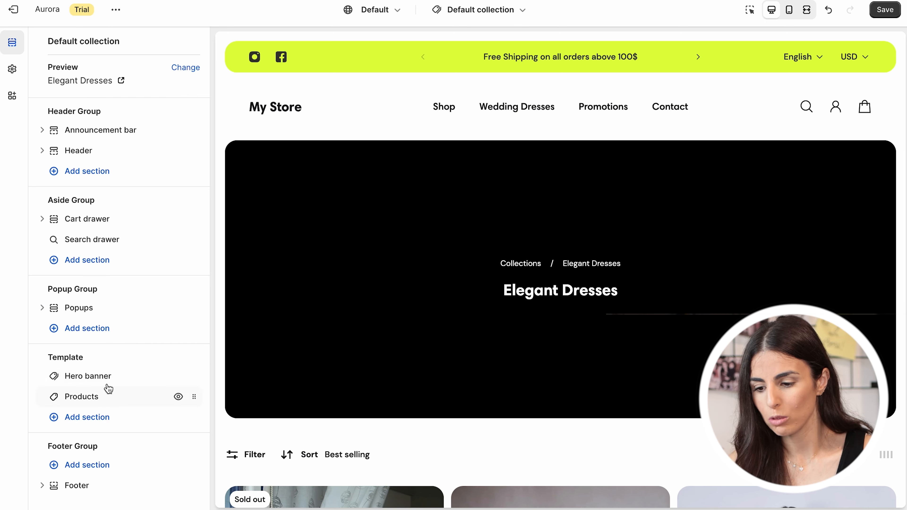
scroll(337, 322, "down", 3)
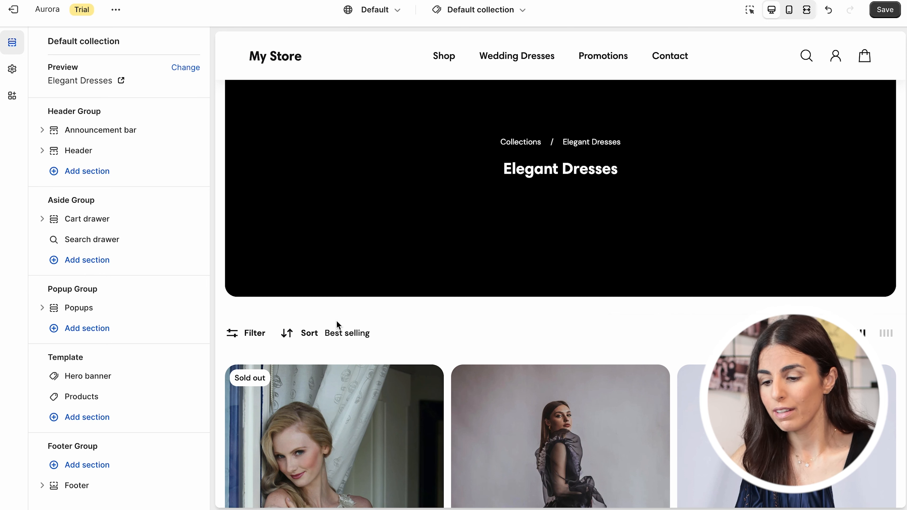
Preview the collection page at full width and test showing and hiding the product filter.
left_click(248, 333)
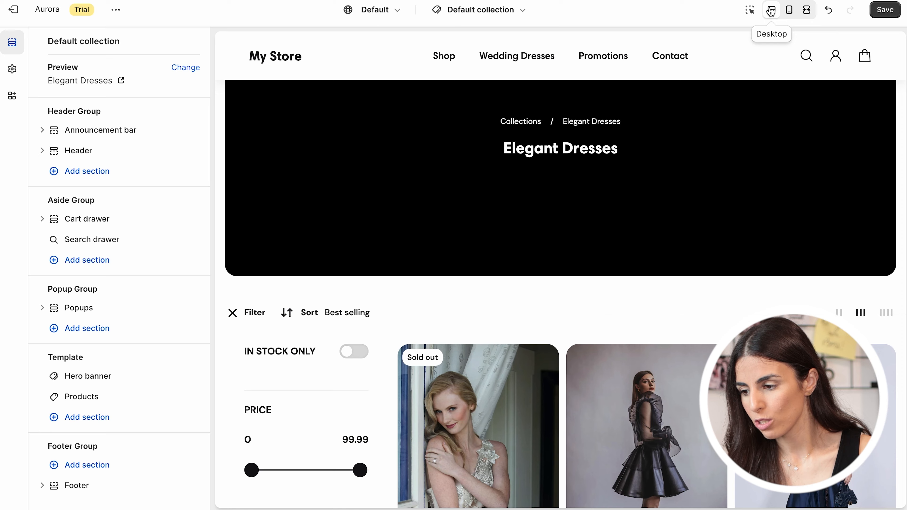
left_click(806, 11)
scroll(469, 268, "down", 5)
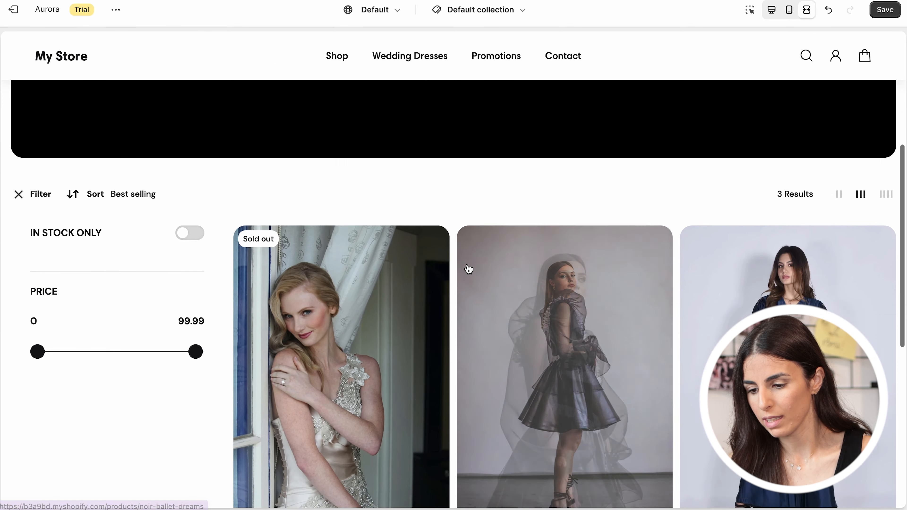
left_click(28, 147)
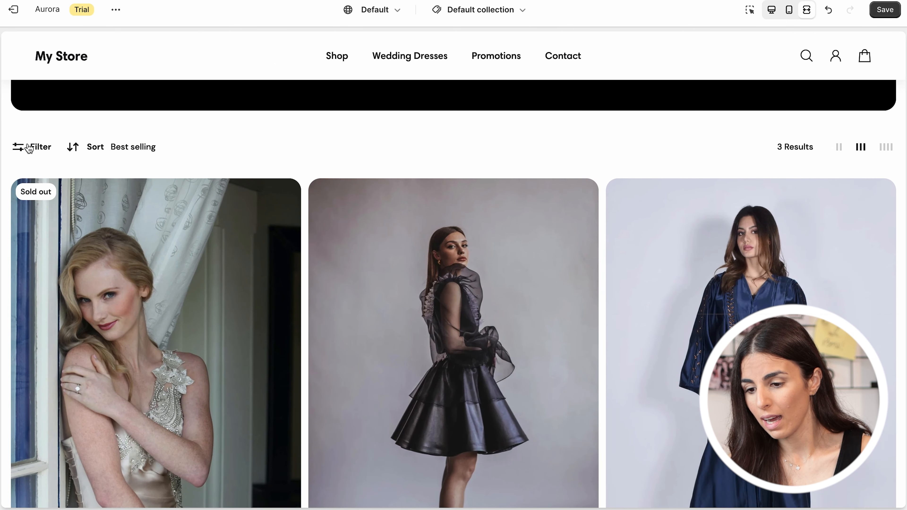
left_click(25, 147)
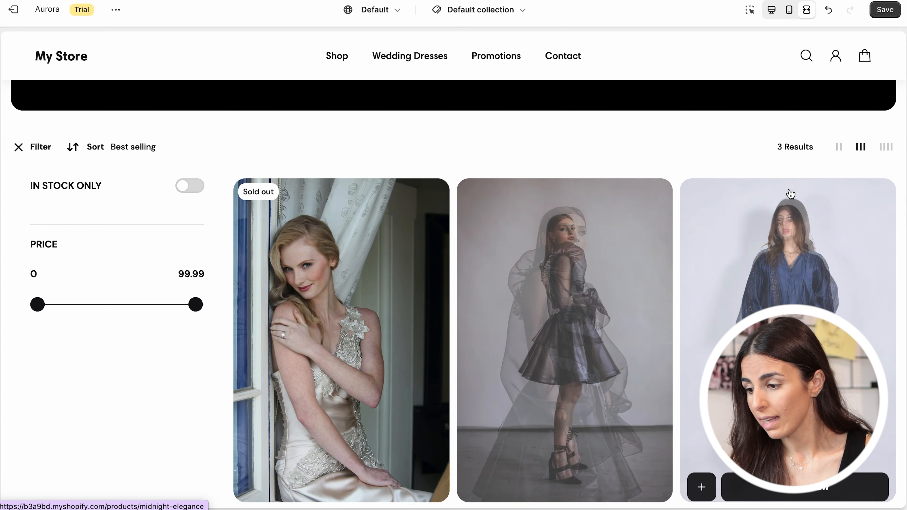
Compare the two-column and four-column product grids, and return to the desktop preview with the section list.
left_click(839, 148)
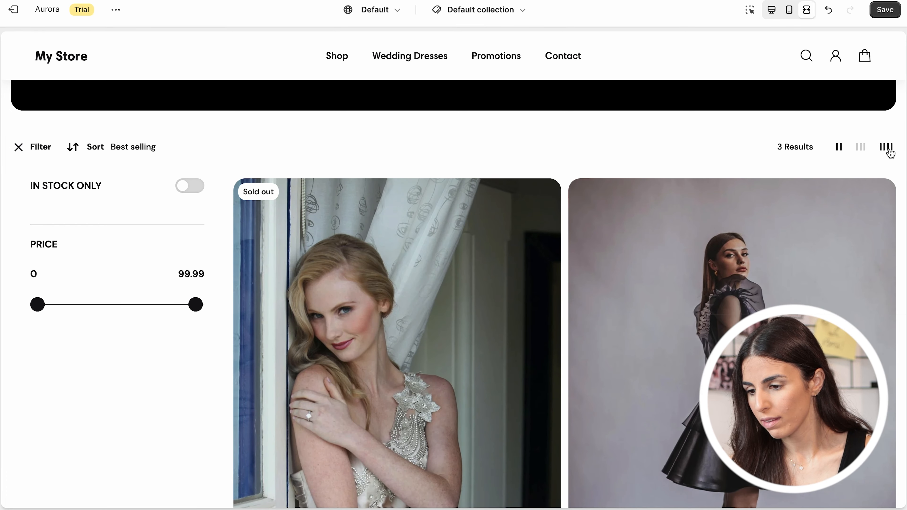
left_click(885, 147)
scroll(735, 173, "up", 10)
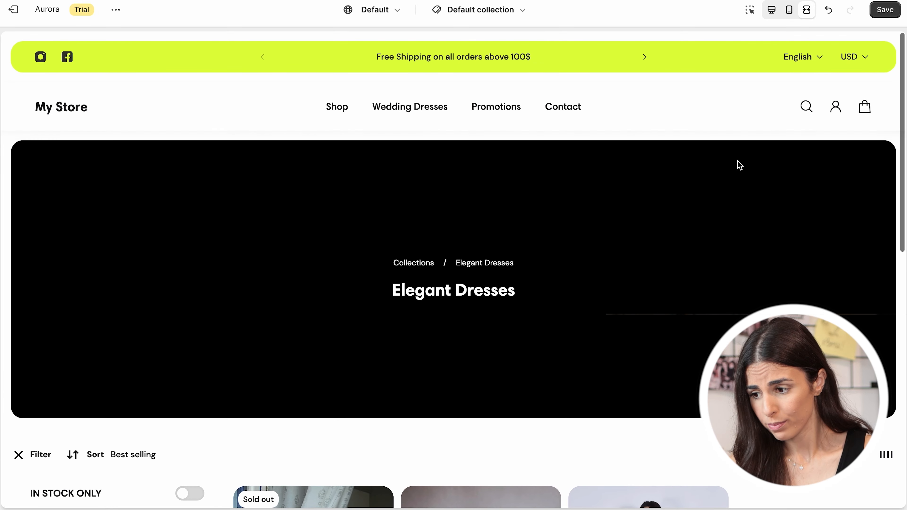
left_click(772, 11)
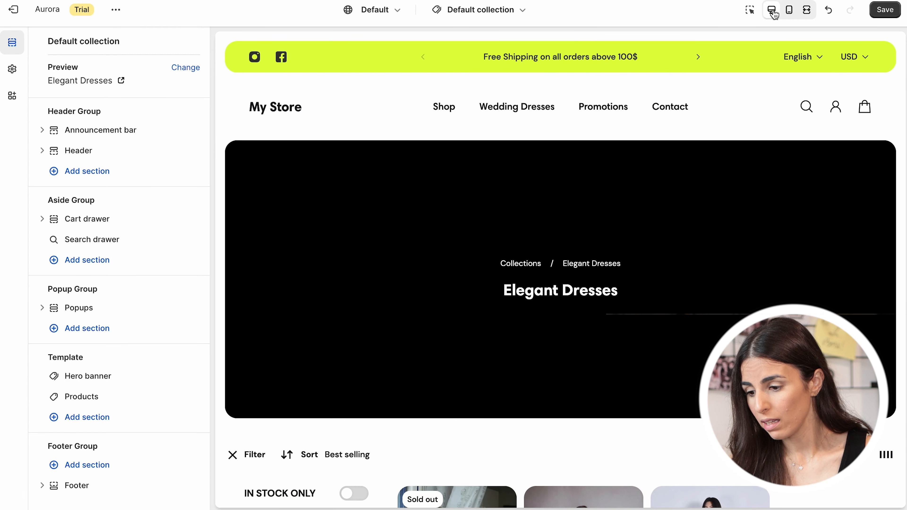
scroll(348, 297, "down", 6)
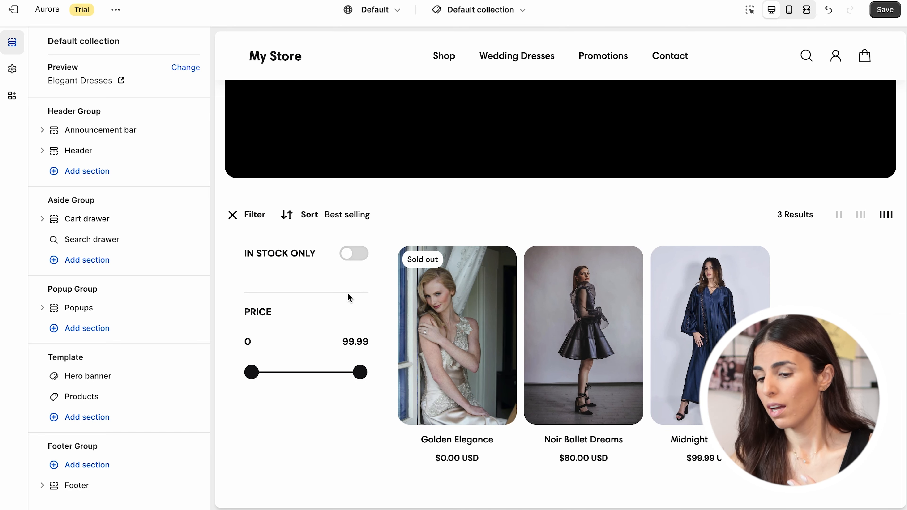
Add a Collection list section to the collection template and place it between Hero banner and Products.
left_click(99, 424)
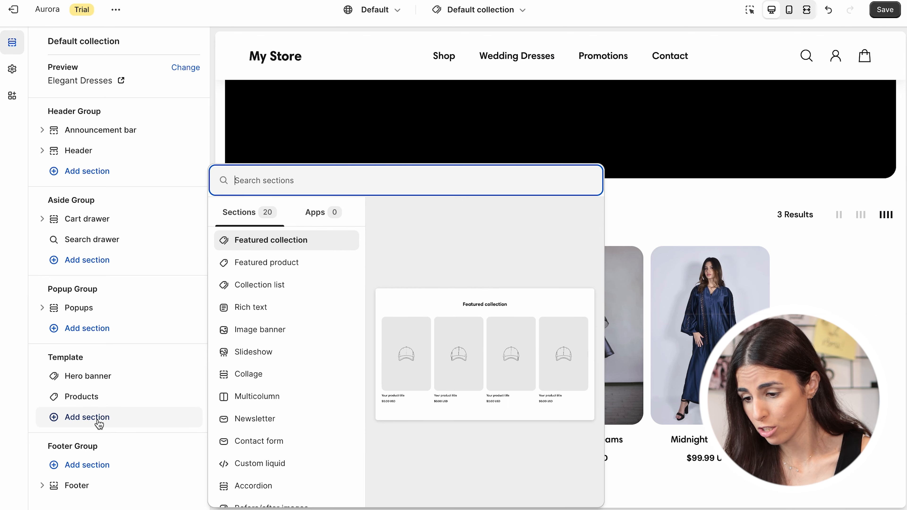
left_click(283, 294)
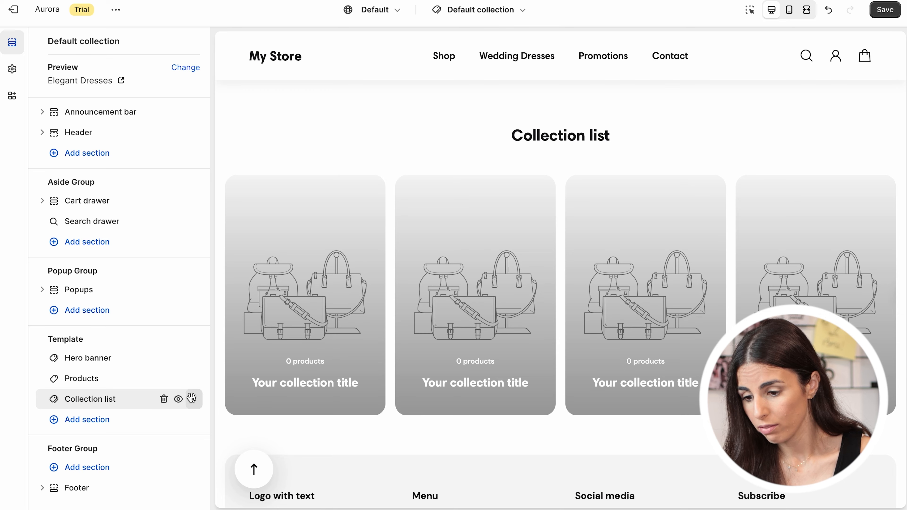
left_click_drag(192, 399, 199, 378)
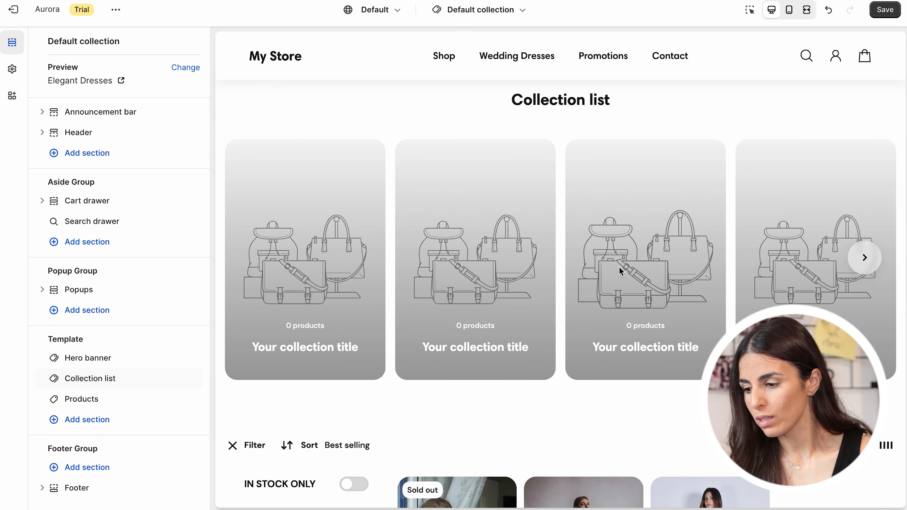
Assign the Elegant Dresses, Everyday Dresses, Promotions and Wedding Dresses collections to the Collection list section.
left_click(116, 379)
scroll(79, 321, "down", 6)
scroll(77, 351, "down", 3)
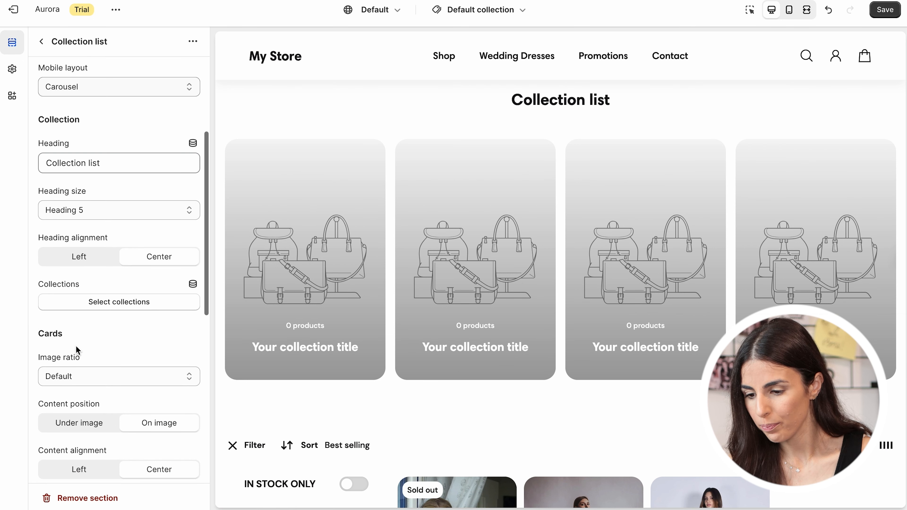
left_click(116, 275)
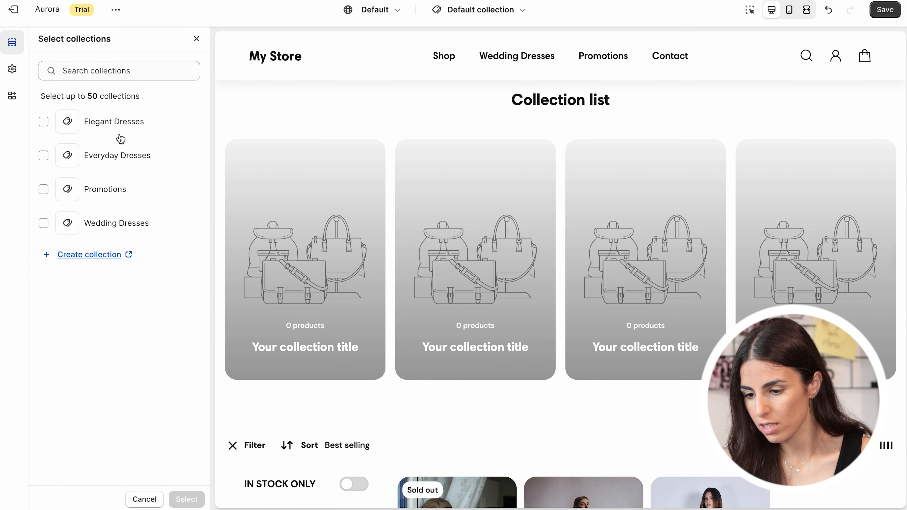
left_click(115, 125)
left_click(113, 161)
left_click(113, 189)
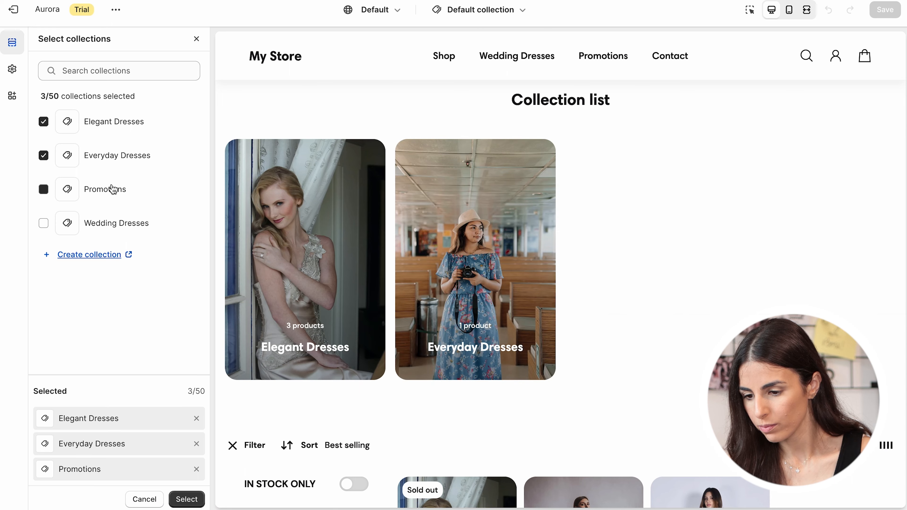
left_click(112, 223)
left_click(186, 499)
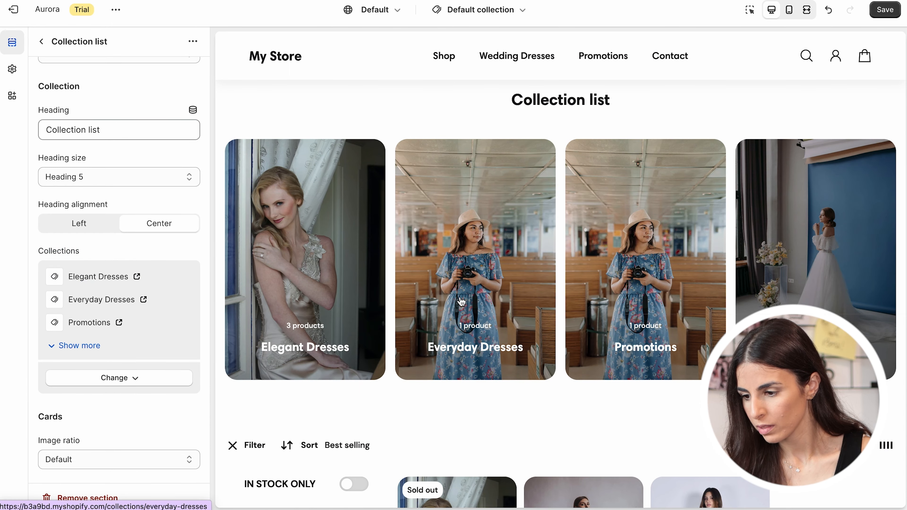
Set the image ratio of the Collection list cards to Square and save the theme changes.
scroll(128, 198, "down", 3)
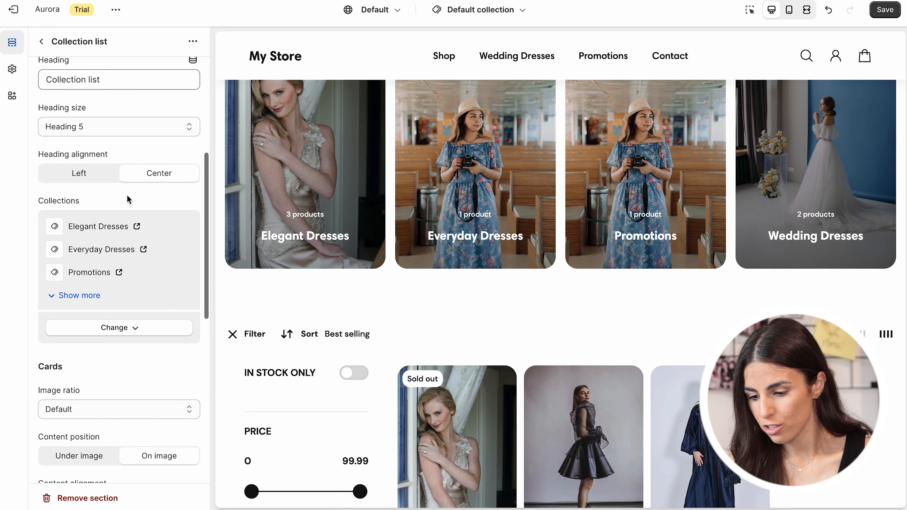
scroll(128, 198, "up", 10)
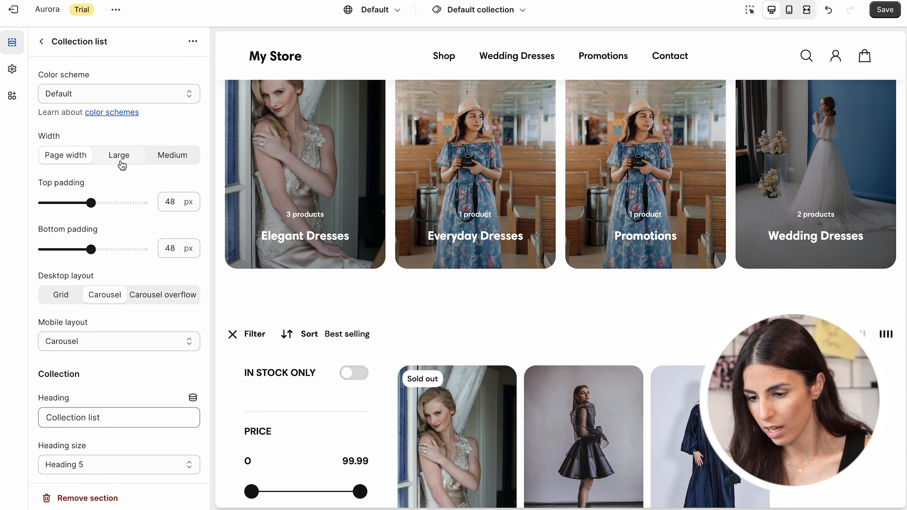
scroll(121, 164, "down", 7)
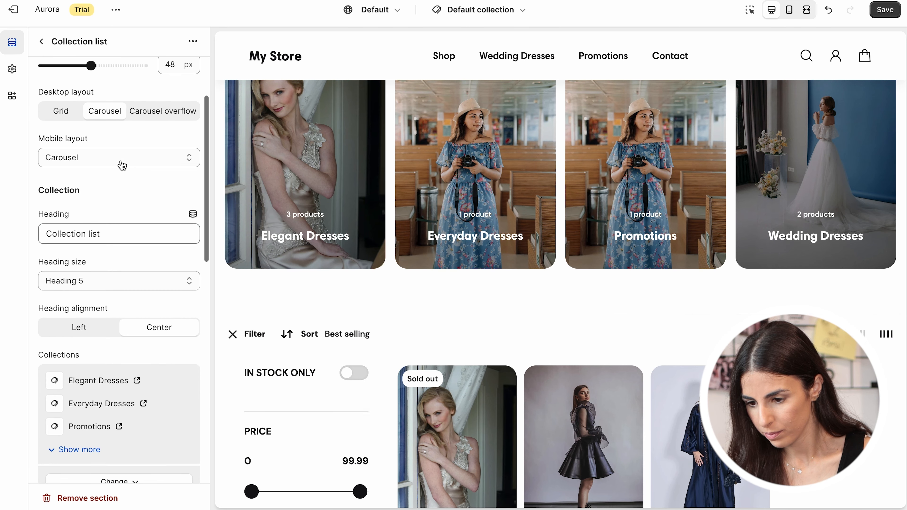
scroll(121, 165, "down", 9)
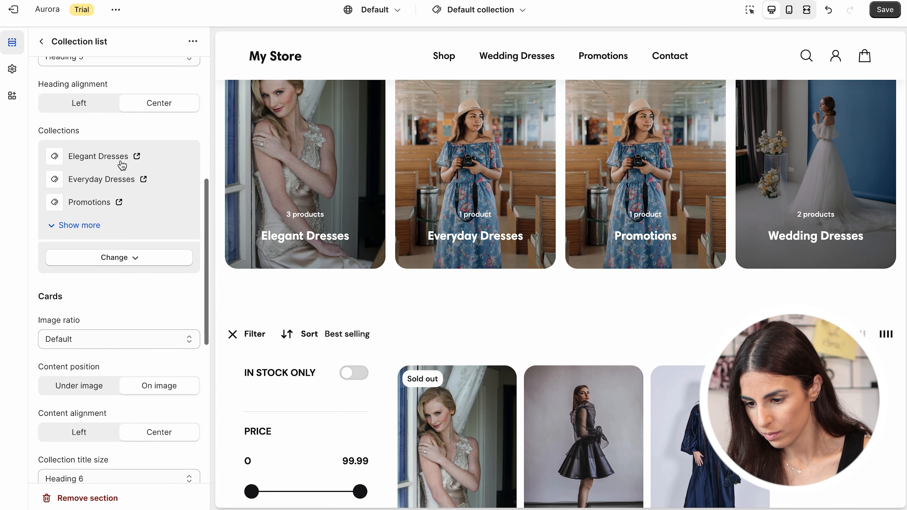
scroll(122, 165, "down", 1)
left_click(121, 152)
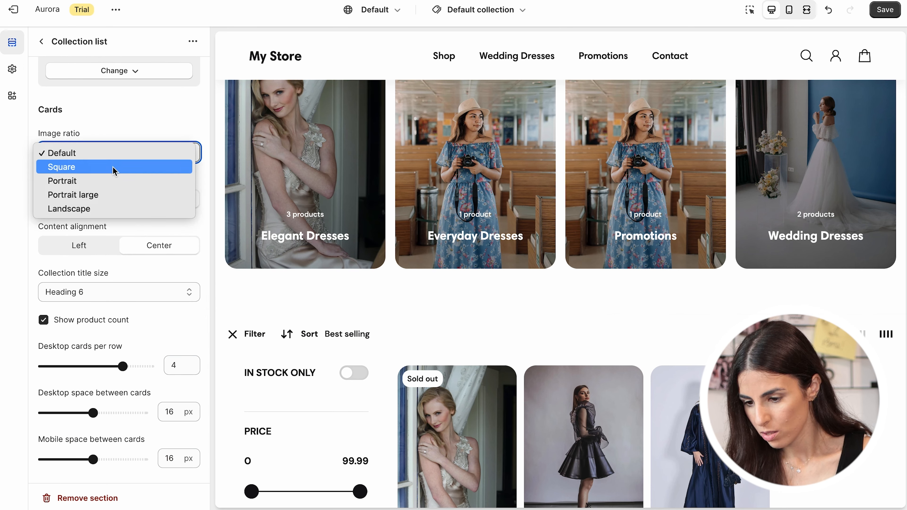
left_click(114, 166)
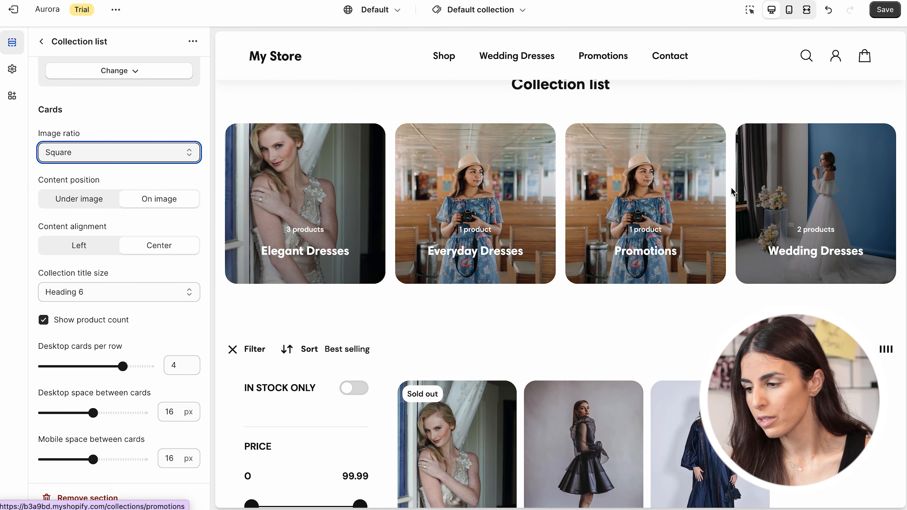
left_click(881, 15)
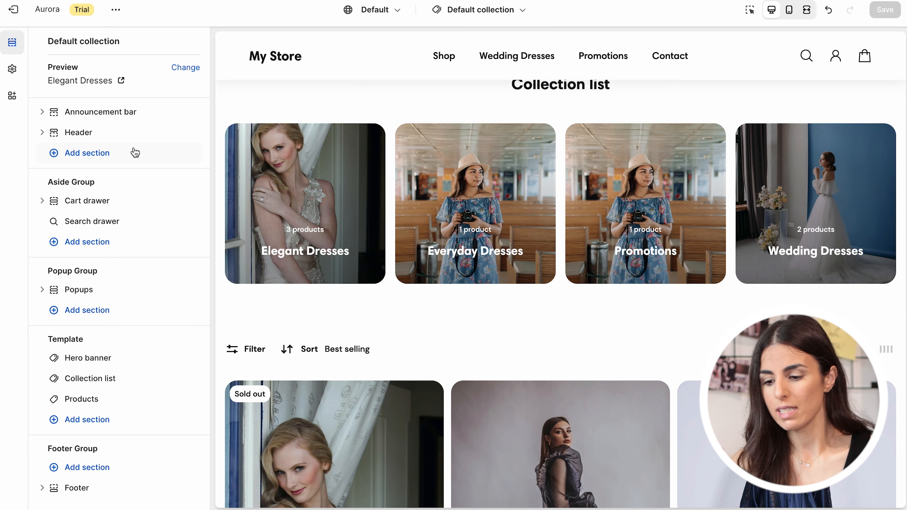
Browse the sections available to add to the default collection template.
left_click(75, 421)
scroll(321, 344, "down", 5)
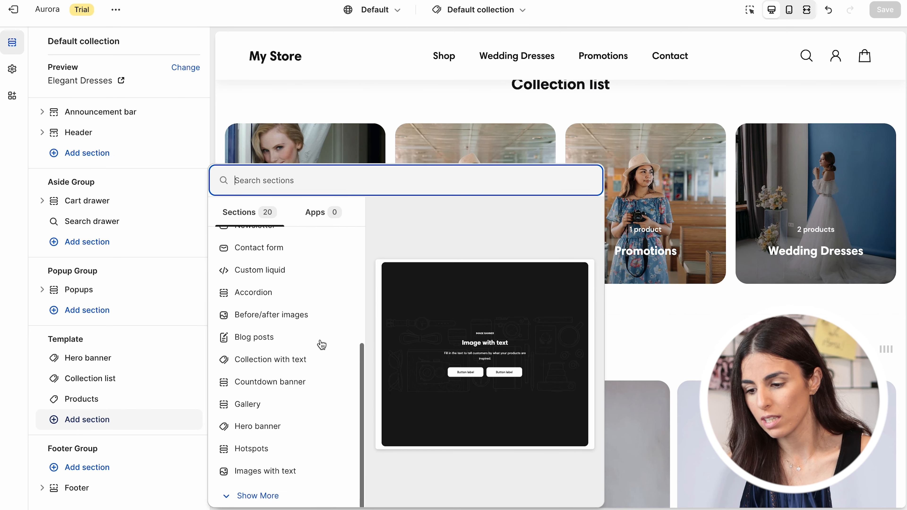